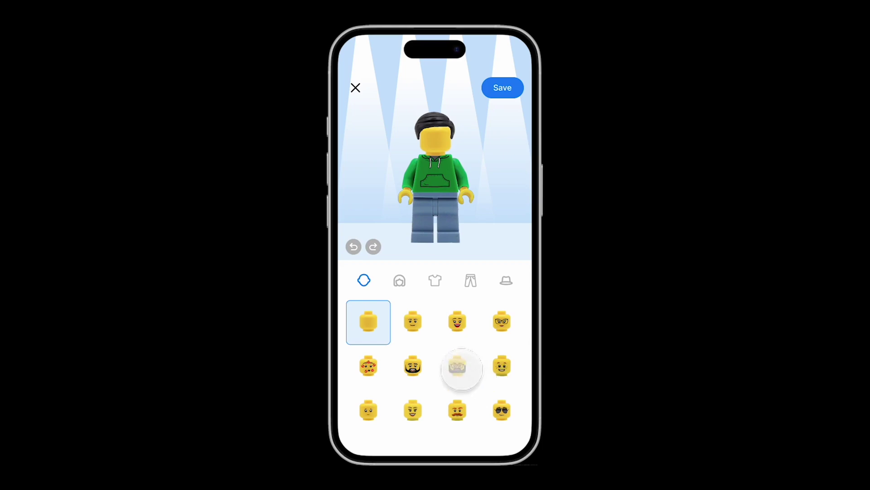
- Give the minifigure avatar the black-bearded face with glasses and the short, flat black hairstyle
{"action": "left_click", "coordinate": [457, 365]}
{"action": "left_click", "coordinate": [402, 282]}
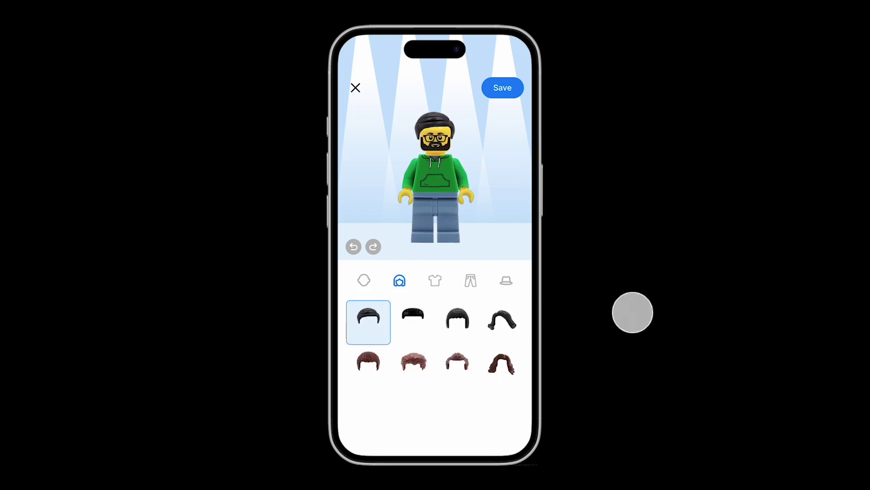
- Dress the avatar in the white shirt with suspenders and bow tie and the plain black trousers
{"action": "left_click", "coordinate": [437, 283]}
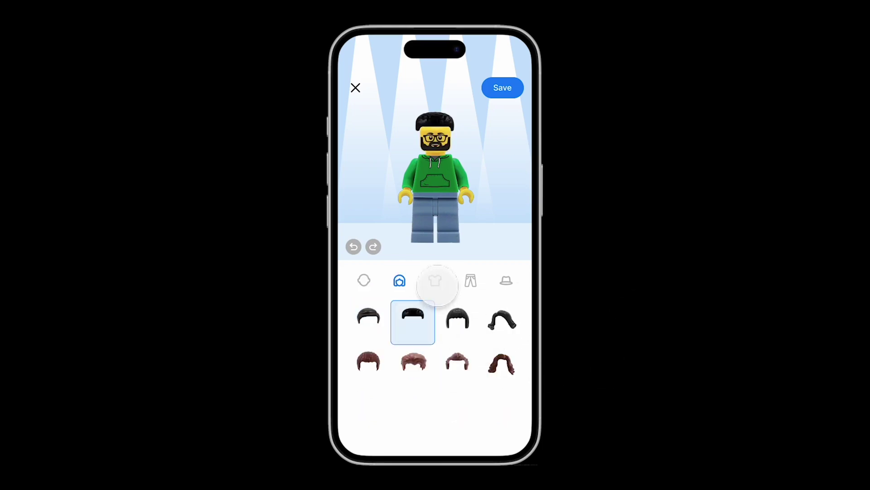
{"action": "left_click", "coordinate": [455, 327]}
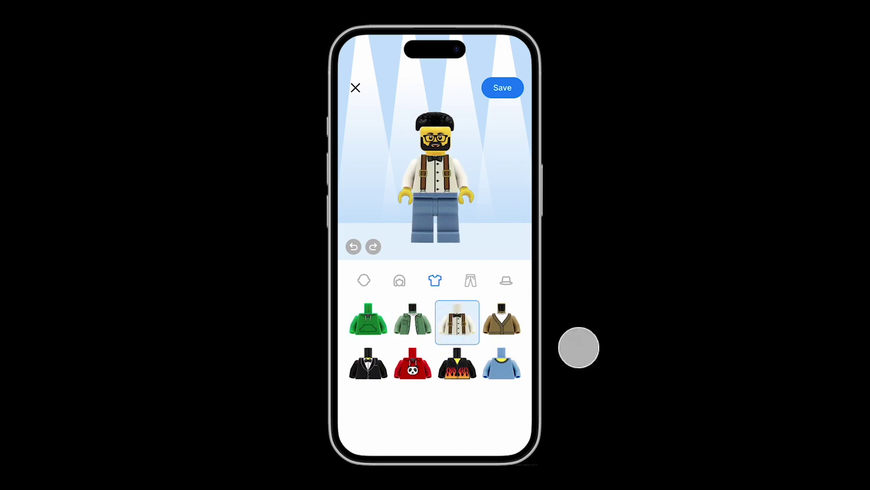
{"action": "left_click", "coordinate": [470, 281]}
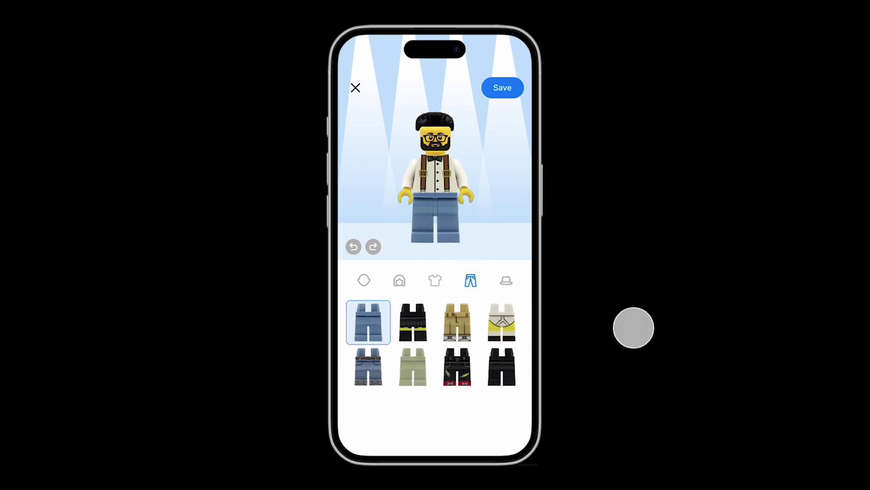
{"action": "left_click", "coordinate": [502, 366]}
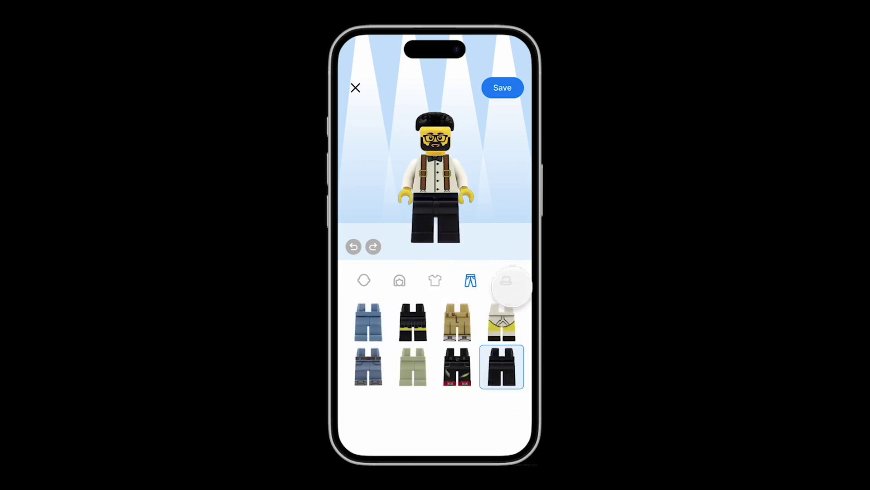
- Put the black bowler hat on the avatar
{"action": "left_click", "coordinate": [506, 281]}
{"action": "left_click", "coordinate": [415, 321]}
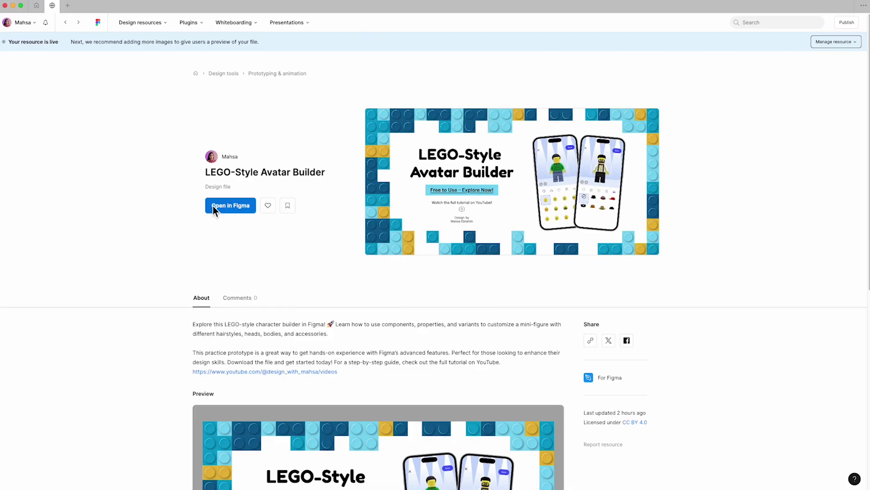
- Open the Design page of the LEGO-Style Avatar Builder file in Figma
{"action": "left_click", "coordinate": [213, 205]}
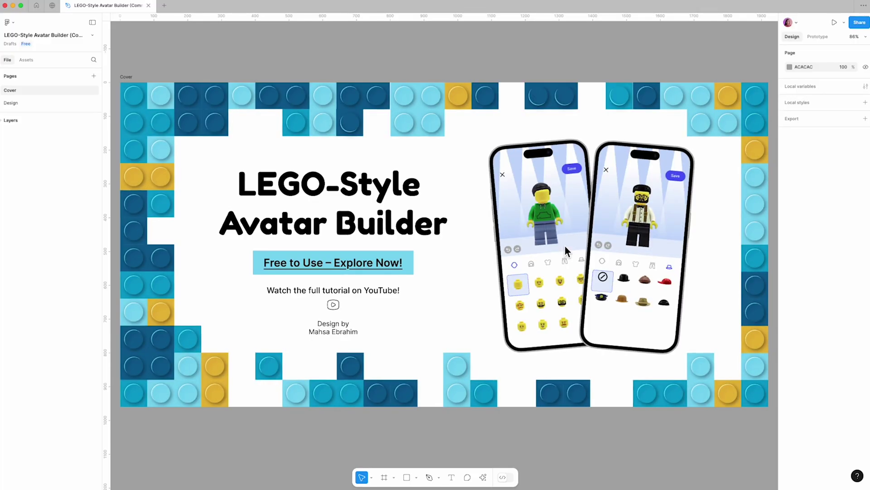
{"action": "scroll", "coordinate": [437, 231], "scroll_direction": "down", "scroll_amount": 3}
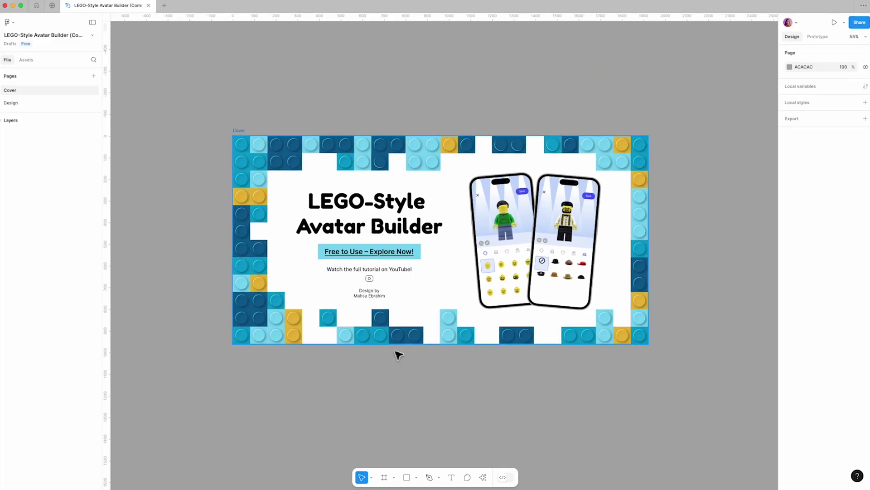
{"action": "left_click", "coordinate": [48, 102]}
- Examine the minifigure components in the Heads, Bodies, Legs, Hair & Hats and Icons frames, plus the separate Hand component
{"action": "scroll", "coordinate": [481, 100], "scroll_direction": "up", "scroll_amount": 3}
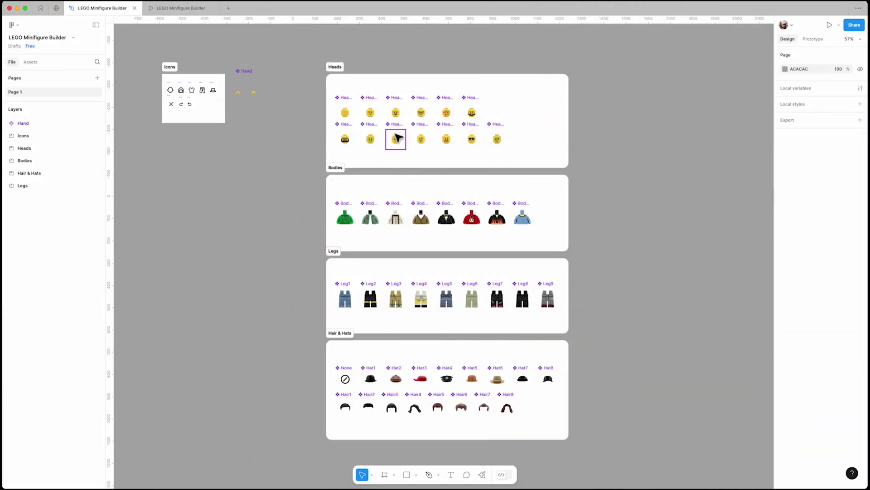
{"action": "scroll", "coordinate": [396, 138], "scroll_direction": "up", "scroll_amount": 5}
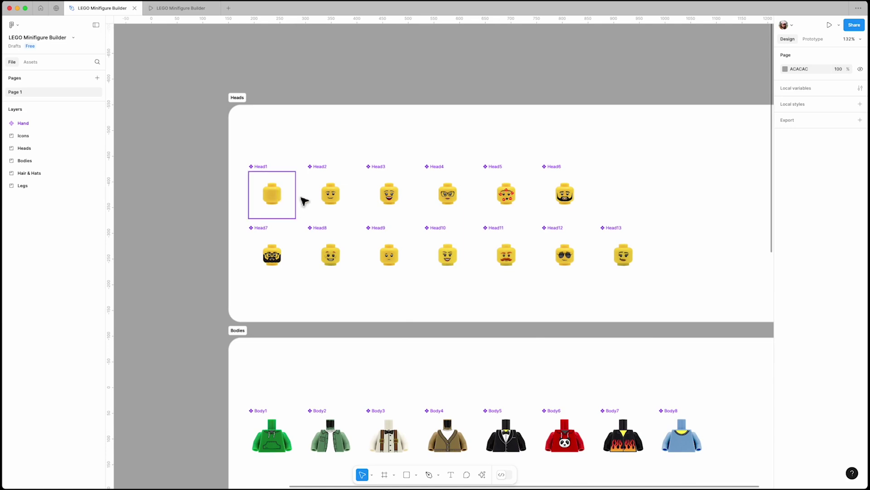
{"action": "scroll", "coordinate": [318, 290], "scroll_direction": "down", "scroll_amount": 5}
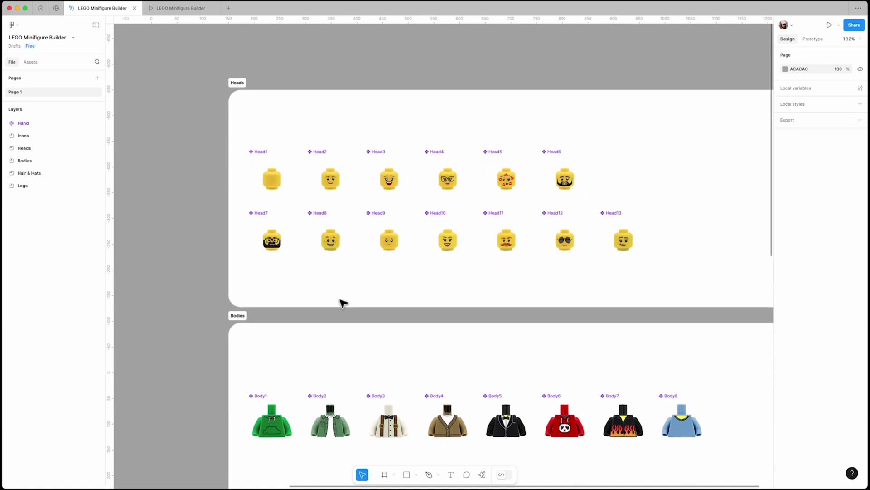
{"action": "scroll", "coordinate": [566, 359], "scroll_direction": "down", "scroll_amount": 8}
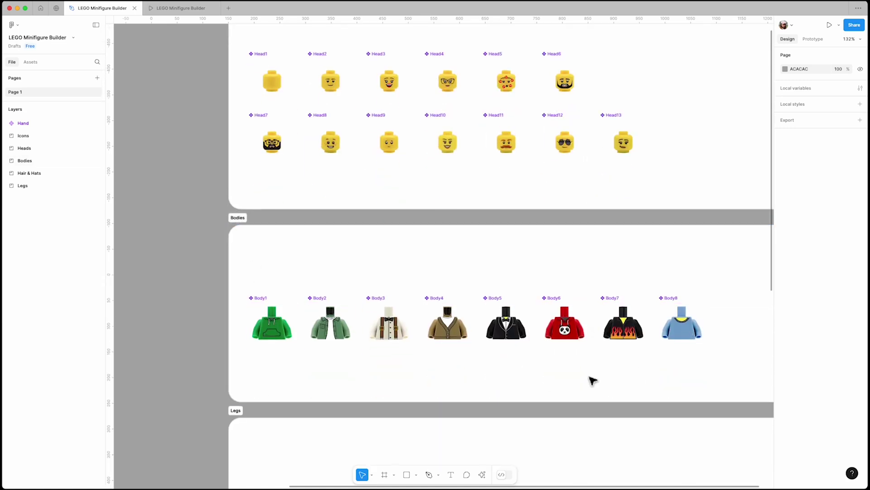
{"action": "scroll", "coordinate": [655, 336], "scroll_direction": "down", "scroll_amount": 9}
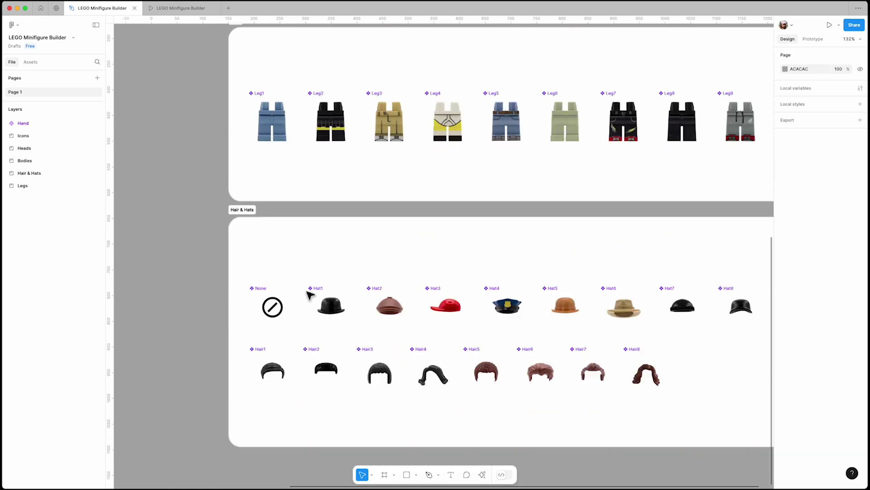
{"action": "scroll", "coordinate": [590, 387], "scroll_direction": "down", "scroll_amount": 5}
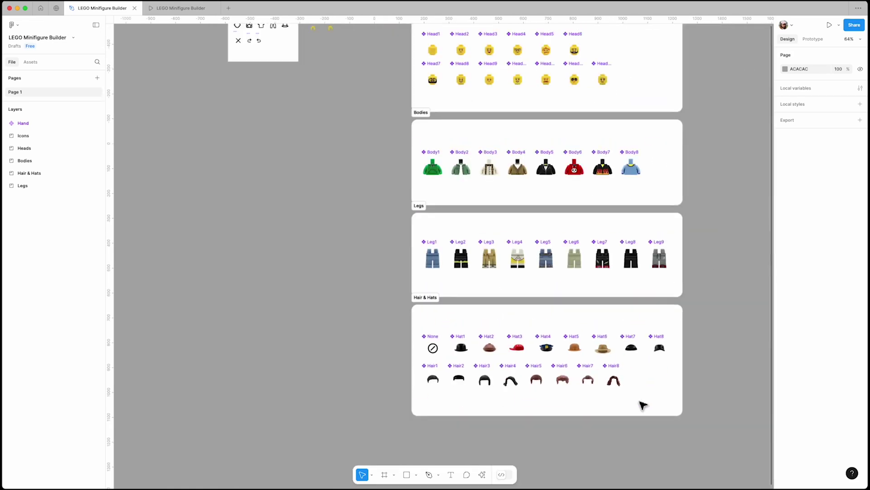
{"action": "scroll", "coordinate": [639, 401], "scroll_direction": "up", "scroll_amount": 6}
{"action": "scroll", "coordinate": [639, 401], "scroll_direction": "left", "scroll_amount": 5}
{"action": "scroll", "coordinate": [365, 134], "scroll_direction": "up", "scroll_amount": 10}
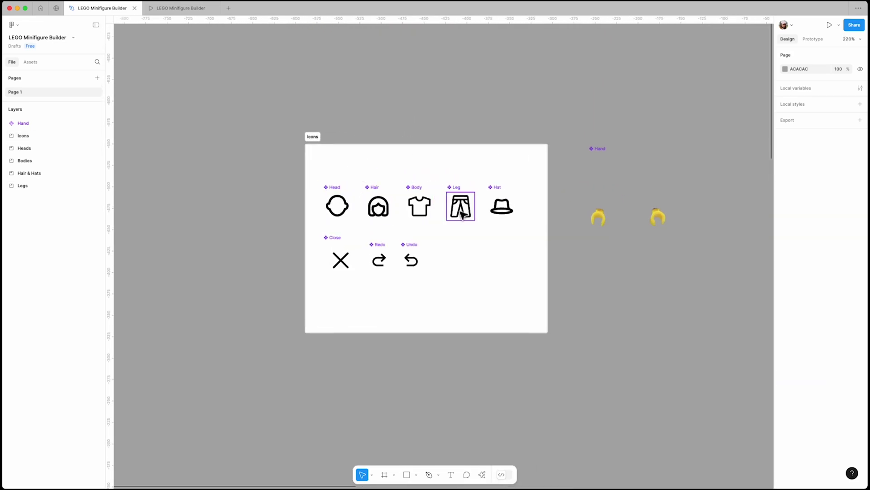
{"action": "scroll", "coordinate": [698, 206], "scroll_direction": "up", "scroll_amount": 5}
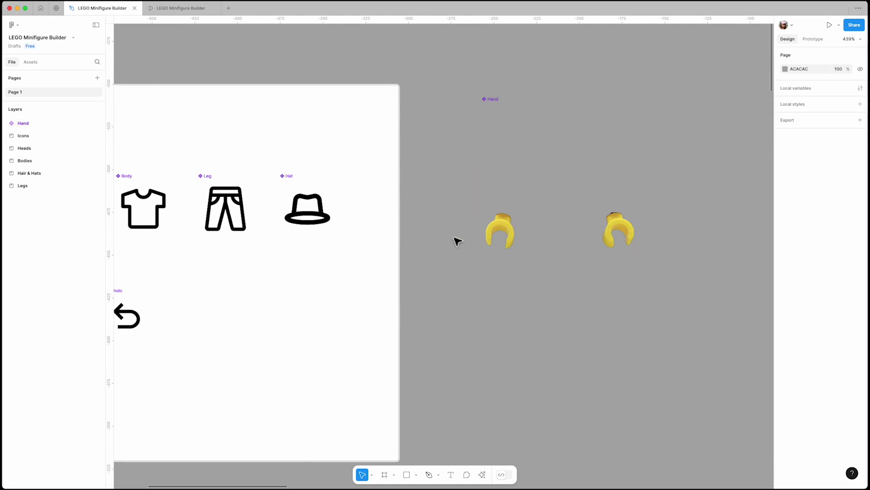
{"action": "scroll", "coordinate": [455, 240], "scroll_direction": "down", "scroll_amount": 15}
{"action": "scroll", "coordinate": [608, 290], "scroll_direction": "up", "scroll_amount": 5}
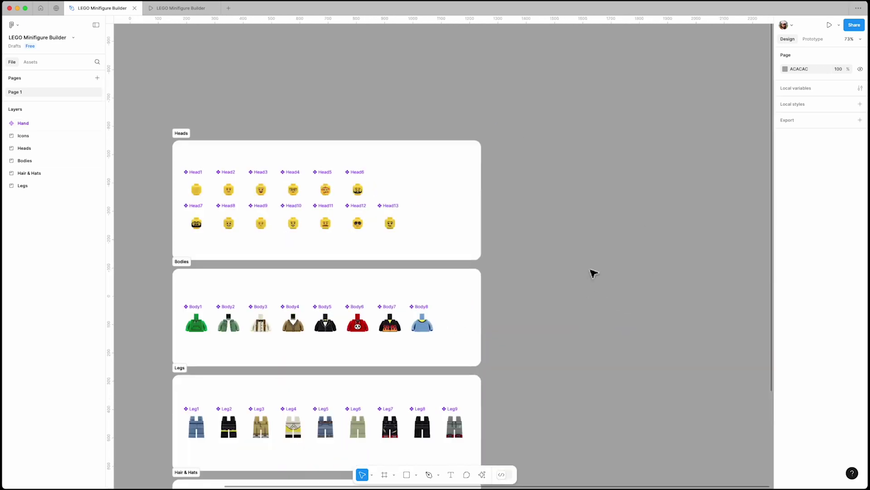
- Insert an instance of the Hand component from this file's assets onto the empty canvas beside the component frames
{"action": "scroll", "coordinate": [326, 212], "scroll_direction": "down", "scroll_amount": 6}
{"action": "scroll", "coordinate": [467, 213], "scroll_direction": "up", "scroll_amount": 8}
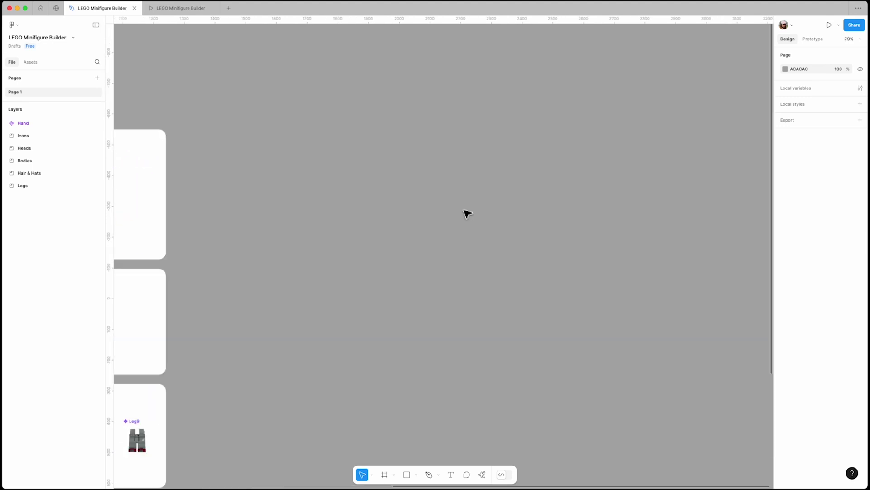
{"action": "scroll", "coordinate": [422, 213], "scroll_direction": "down", "scroll_amount": 3}
{"action": "scroll", "coordinate": [439, 216], "scroll_direction": "up", "scroll_amount": 2}
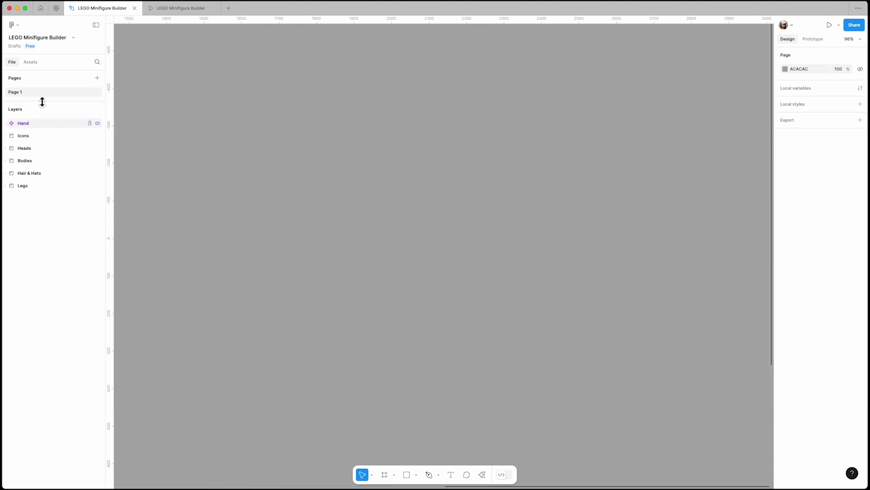
{"action": "left_click", "coordinate": [29, 63]}
{"action": "left_click", "coordinate": [53, 109]}
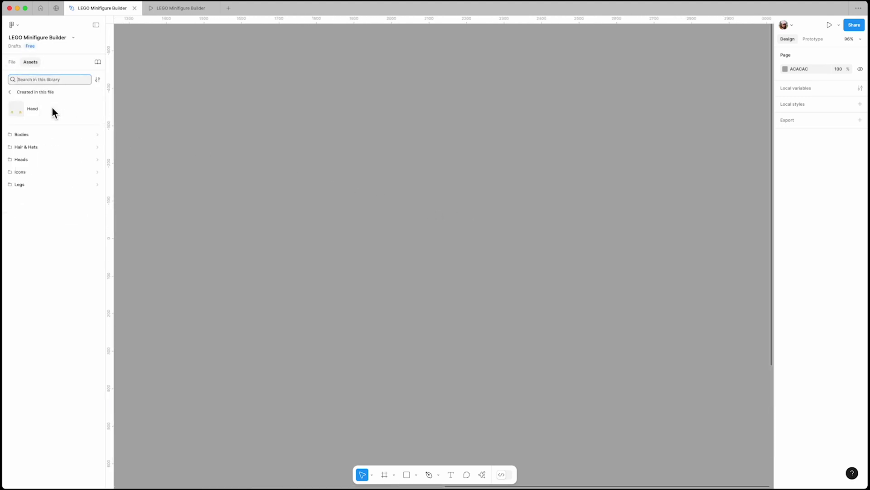
{"action": "left_click", "coordinate": [37, 109]}
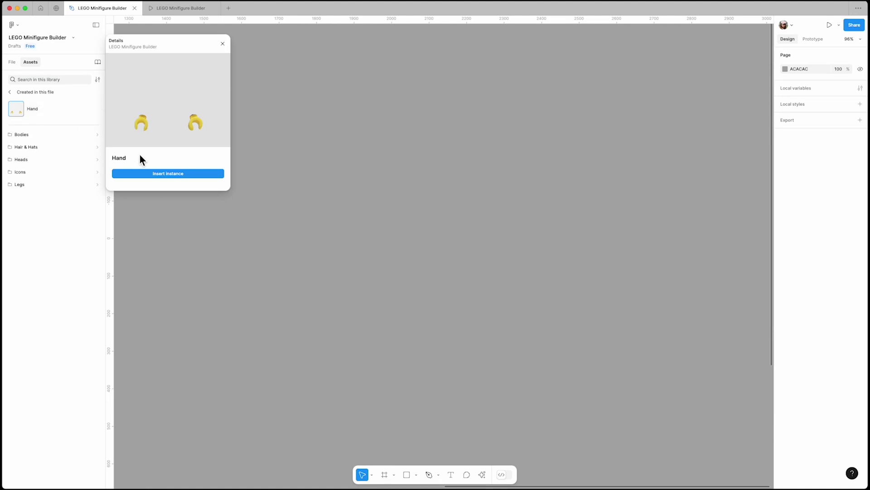
{"action": "left_click", "coordinate": [156, 175]}
{"action": "scroll", "coordinate": [454, 265], "scroll_direction": "up", "scroll_amount": 6}
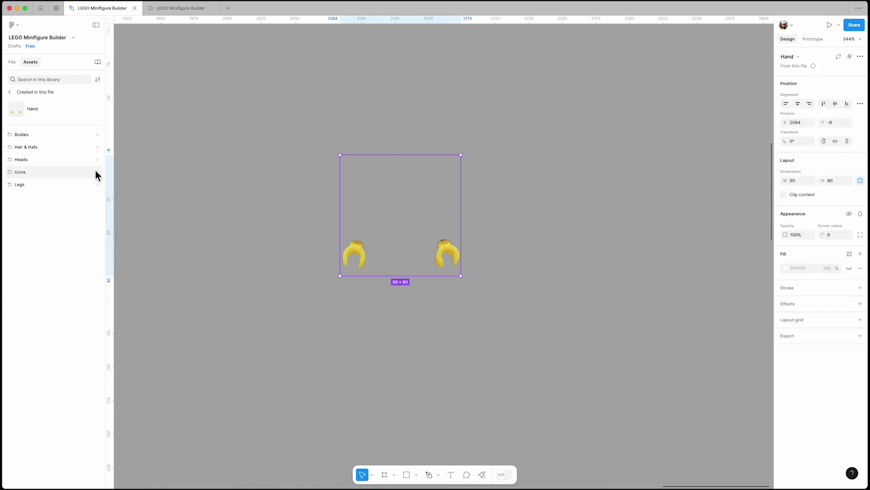
- Place a Body1 instance just above the hands and a Hair1 instance above the body, centred on it
{"action": "left_click", "coordinate": [34, 134]}
{"action": "left_click_drag", "start_coordinate": [30, 112], "coordinate": [403, 220]}
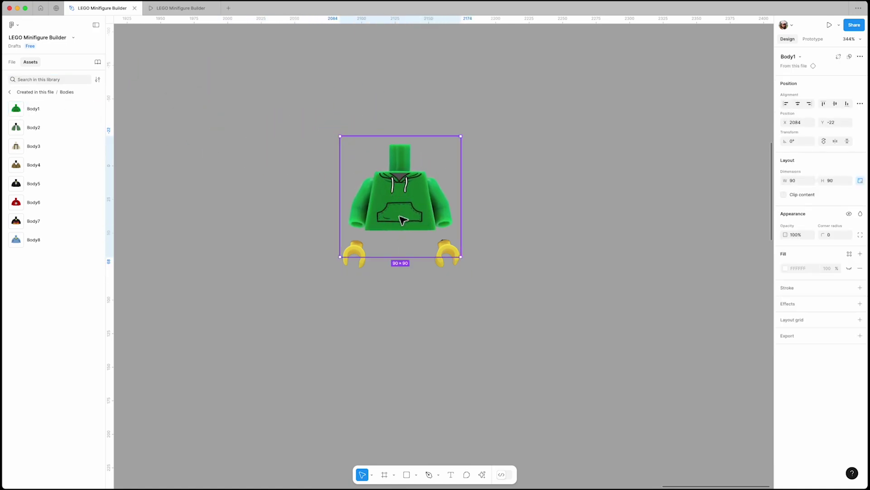
{"action": "left_click", "coordinate": [12, 93]}
{"action": "left_click", "coordinate": [28, 148]}
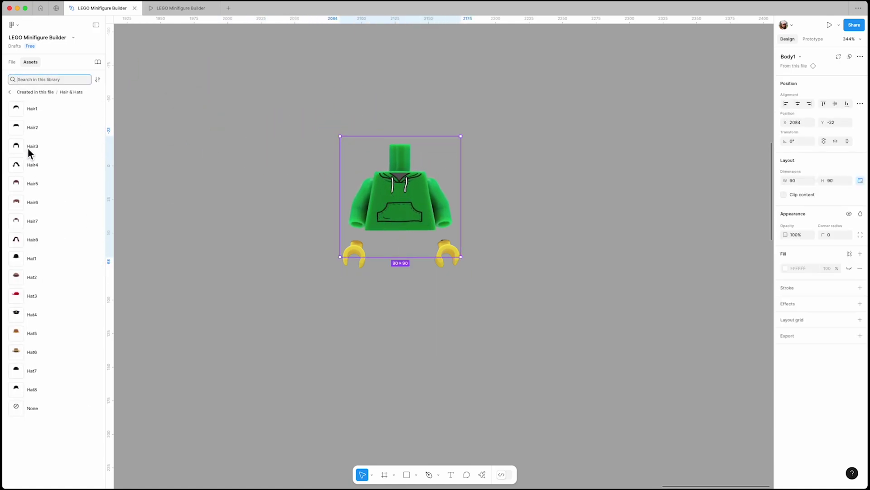
{"action": "left_click_drag", "start_coordinate": [17, 108], "coordinate": [403, 83]}
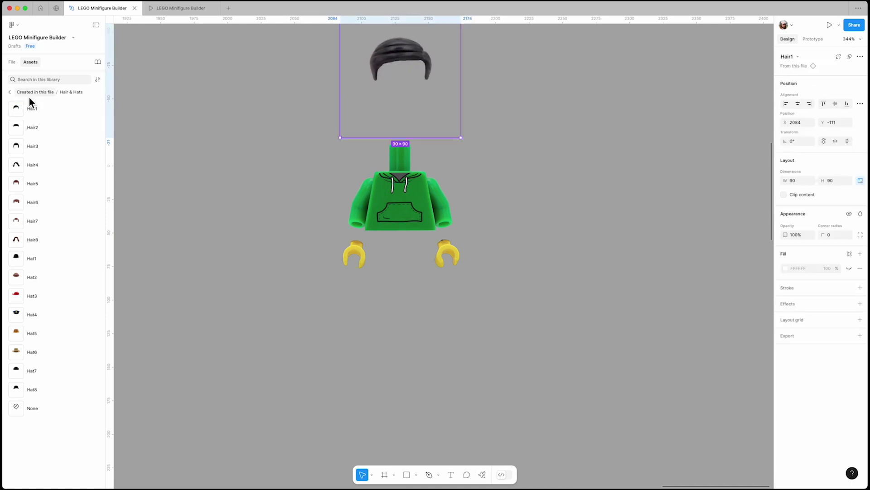
- Place a Head1 instance between the hair and the body, and a Leg1 instance below the body
{"action": "left_click", "coordinate": [10, 93]}
{"action": "left_click", "coordinate": [29, 162]}
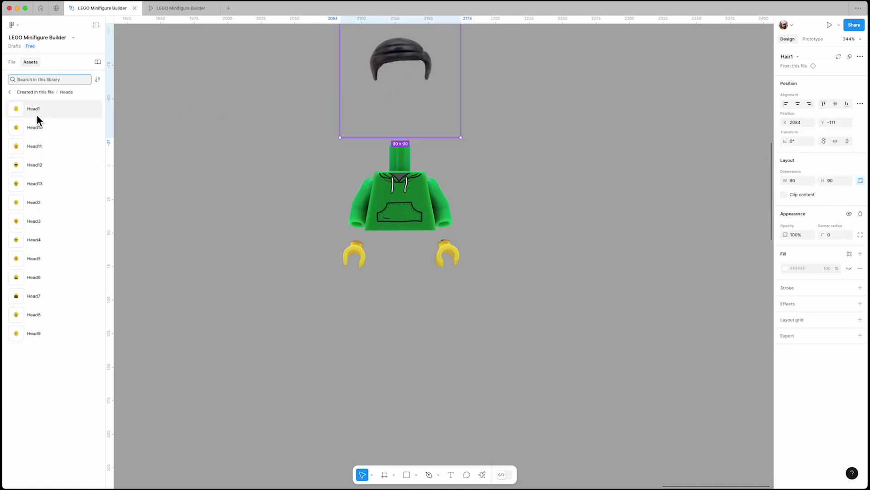
{"action": "left_click_drag", "start_coordinate": [37, 112], "coordinate": [403, 116]}
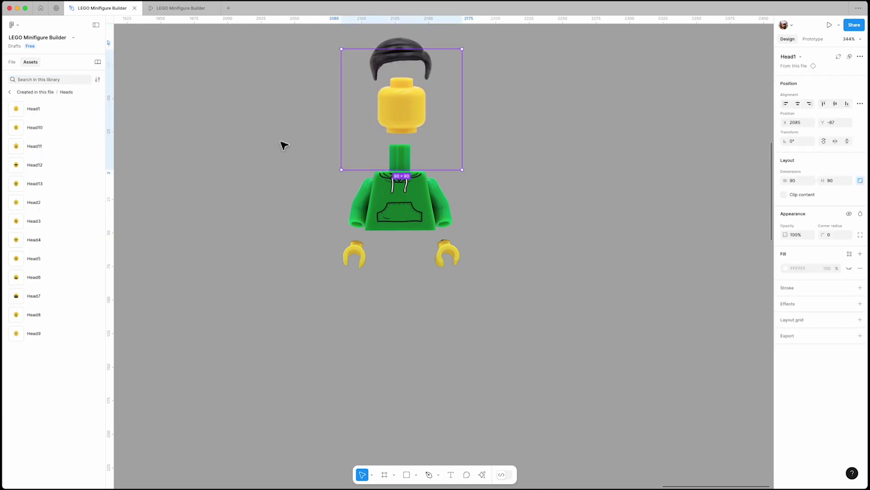
{"action": "left_click", "coordinate": [9, 92]}
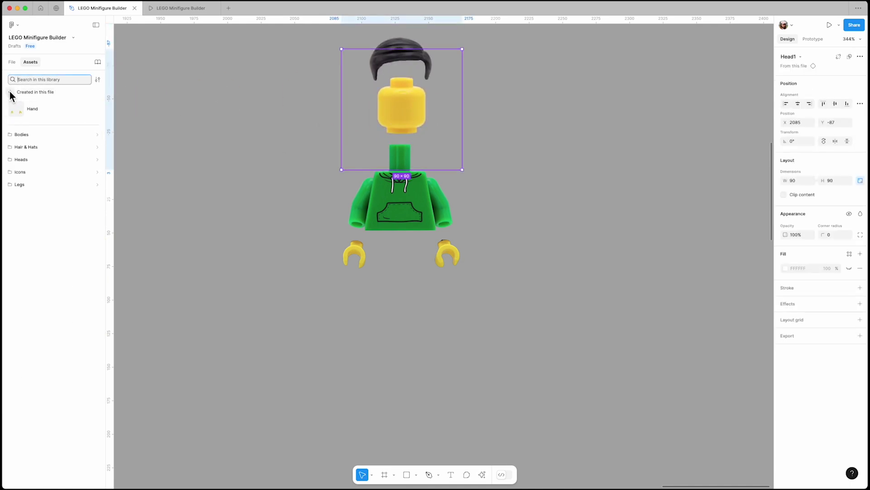
{"action": "left_click", "coordinate": [31, 181]}
{"action": "left_click_drag", "start_coordinate": [31, 109], "coordinate": [370, 310]}
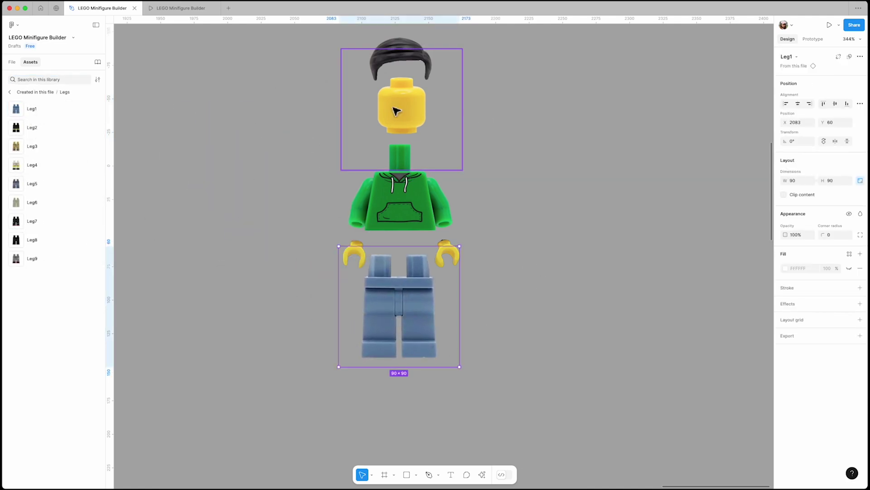
- Reorder the Leg1 layer beneath the Hand instance and move the legs up against the torso, to about X 2084, Y 23
{"action": "left_click", "coordinate": [12, 62]}
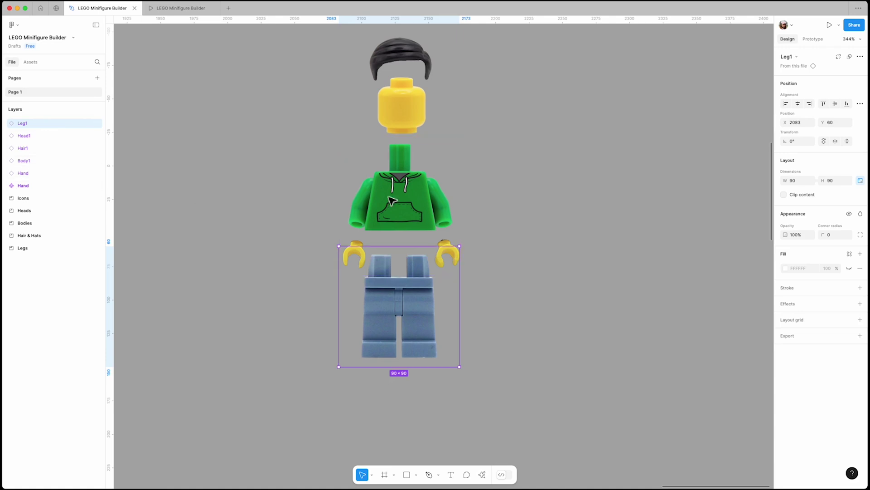
{"action": "scroll", "coordinate": [467, 197], "scroll_direction": "up", "scroll_amount": 1}
{"action": "mouse_move", "coordinate": [430, 330]}
{"action": "left_mouse_down"}
{"action": "mouse_move", "coordinate": [431, 278]}
{"action": "mouse_move", "coordinate": [433, 316]}
{"action": "left_mouse_up"}
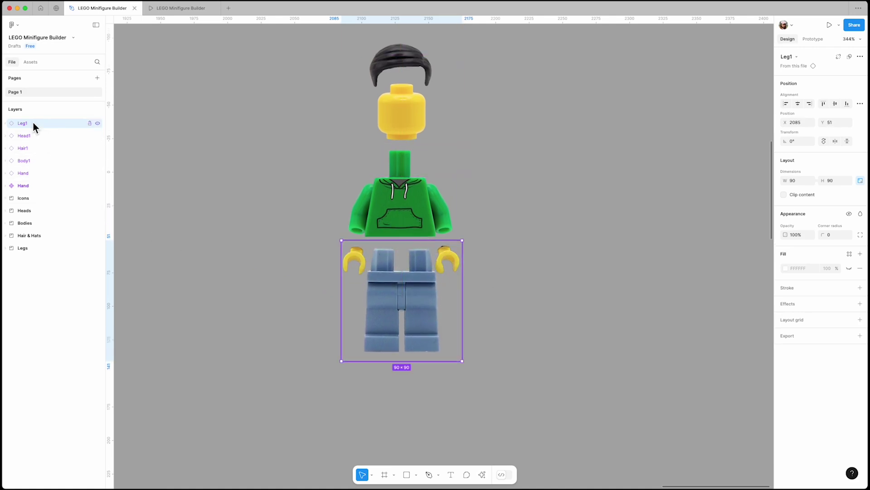
{"action": "left_click_drag", "start_coordinate": [31, 124], "coordinate": [29, 183]}
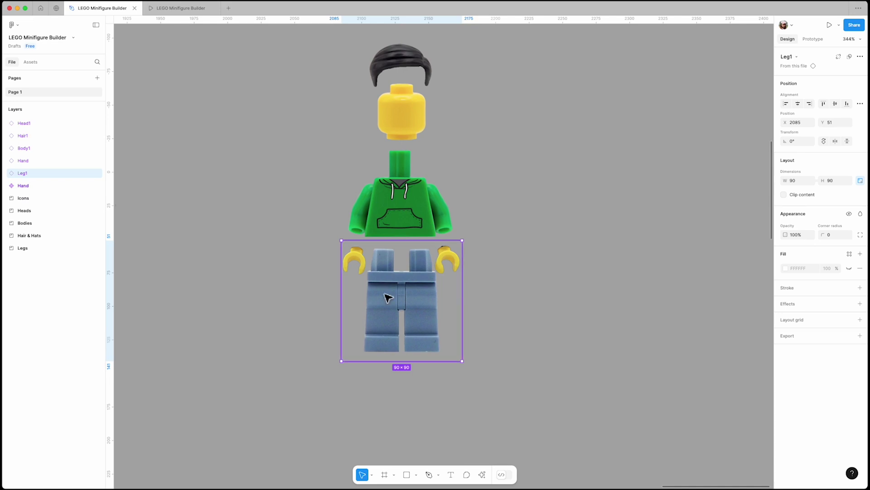
{"action": "left_click_drag", "start_coordinate": [388, 295], "coordinate": [395, 270]}
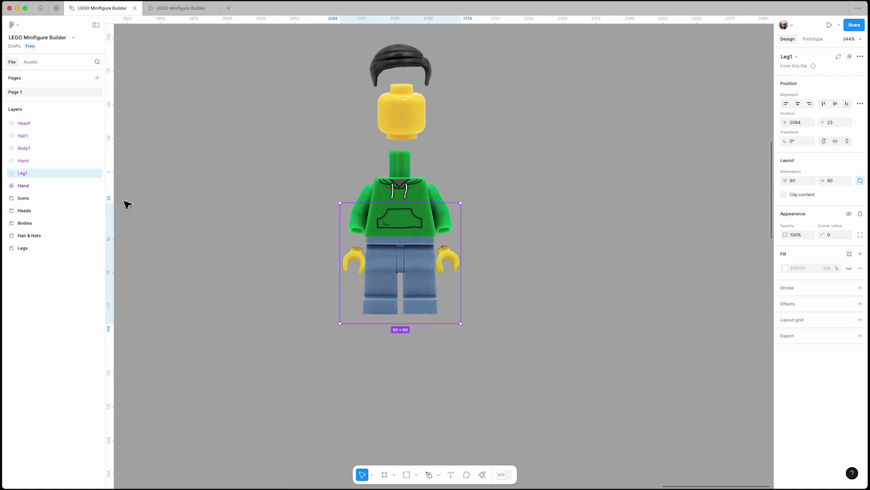
- Move the Hand instance up to the ends of the sleeves, to about X 2085, Y -21
{"action": "left_click", "coordinate": [58, 164]}
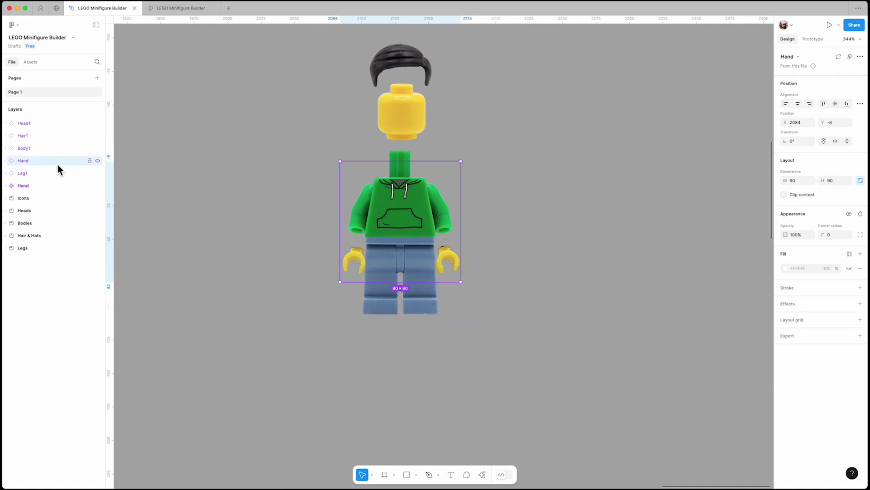
{"action": "left_click_drag", "start_coordinate": [454, 269], "coordinate": [455, 253]}
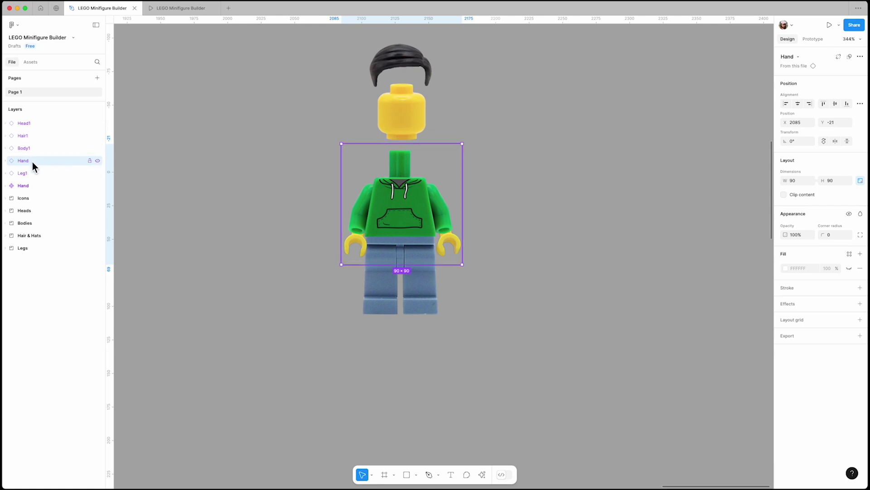
- Reorder the Hand instance above Body1 and fine-tune the hands' position to about X 2084, Y -22
{"action": "left_click_drag", "start_coordinate": [32, 162], "coordinate": [31, 147]}
{"action": "left_click_drag", "start_coordinate": [446, 247], "coordinate": [444, 245]}
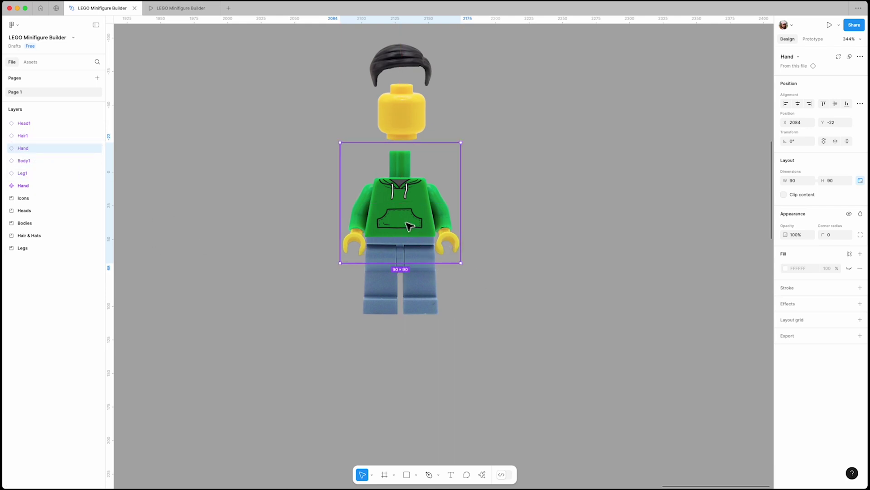
- Lower the Head1 instance onto the neck of the green torso and nudge it into place
{"action": "scroll", "coordinate": [410, 226], "scroll_direction": "up", "scroll_amount": 5}
{"action": "scroll", "coordinate": [410, 225], "scroll_direction": "down", "scroll_amount": 1}
{"action": "scroll", "coordinate": [408, 204], "scroll_direction": "up", "scroll_amount": 4}
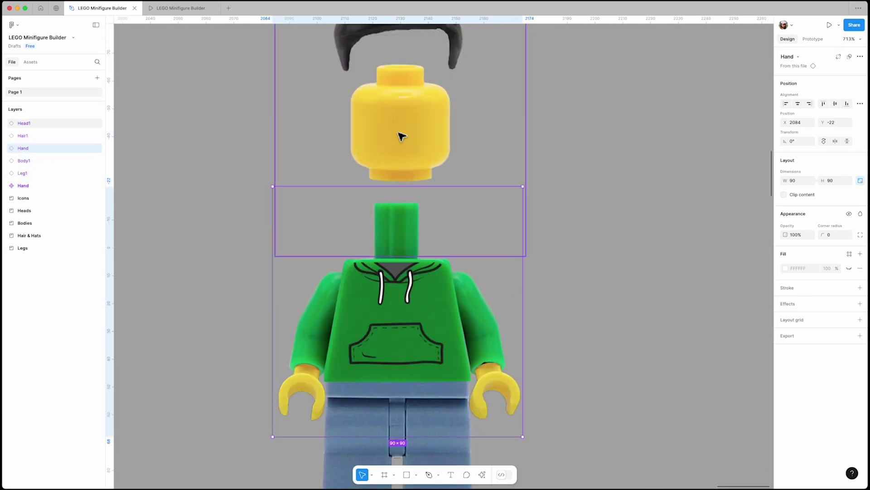
{"action": "left_click", "coordinate": [408, 138]}
{"action": "left_click_drag", "start_coordinate": [413, 140], "coordinate": [412, 213]}
{"action": "scroll", "coordinate": [410, 215], "scroll_direction": "up", "scroll_amount": 2}
{"action": "key", "text": "Down"}
- Move Hair1 down onto the head, reorder it above Head1, and align it at about X 2083, Y -60
{"action": "scroll", "coordinate": [431, 200], "scroll_direction": "down", "scroll_amount": 3}
{"action": "left_click_drag", "start_coordinate": [396, 42], "coordinate": [393, 158]}
{"action": "left_click_drag", "start_coordinate": [39, 139], "coordinate": [33, 124]}
{"action": "left_click_drag", "start_coordinate": [424, 134], "coordinate": [426, 144]}
- Combine the five minifigure instances into one component named Character and move it to about X 2010, Y -66
{"action": "scroll", "coordinate": [448, 242], "scroll_direction": "down", "scroll_amount": 5}
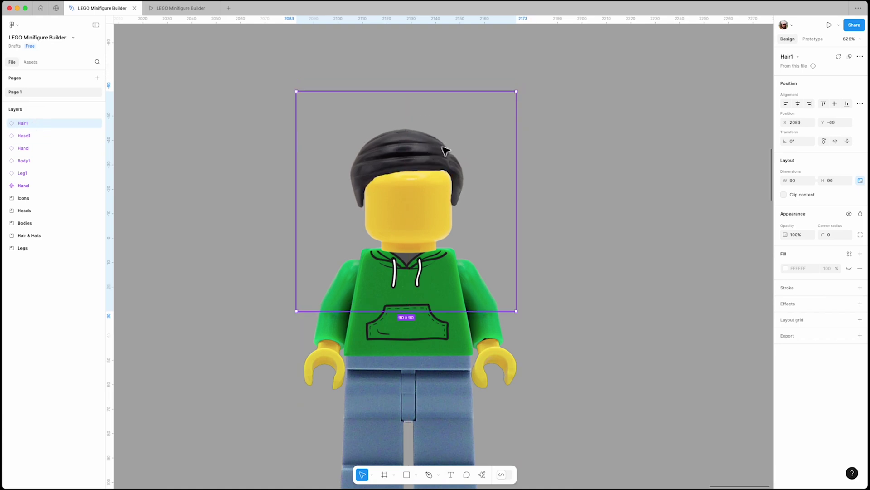
{"action": "left_click", "coordinate": [570, 268]}
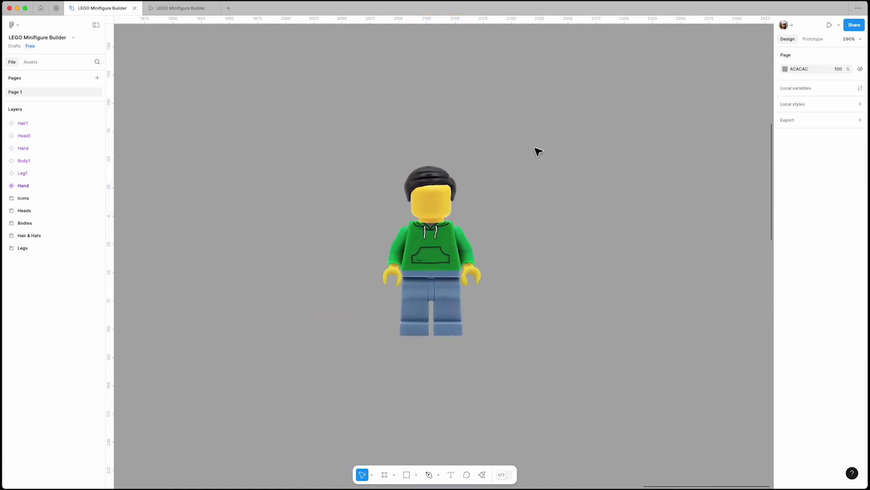
{"action": "left_click_drag", "start_coordinate": [536, 147], "coordinate": [367, 387]}
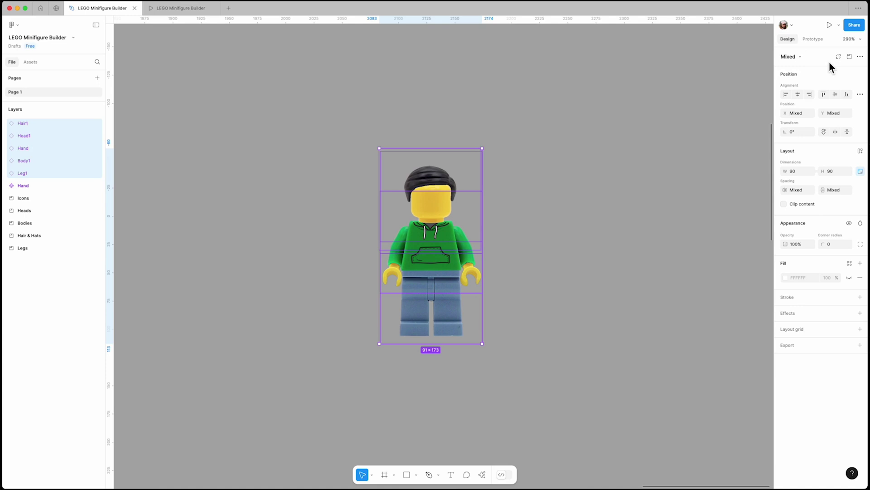
{"action": "right_click", "coordinate": [436, 222]}
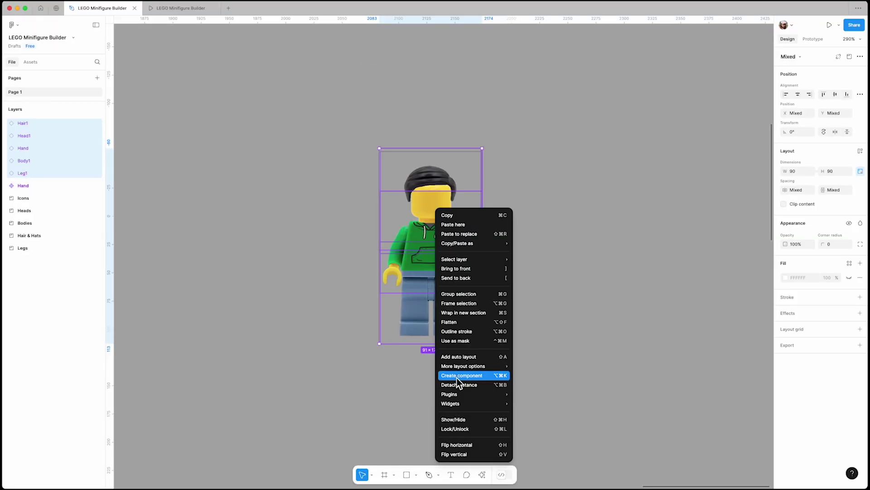
{"action": "left_click", "coordinate": [485, 268]}
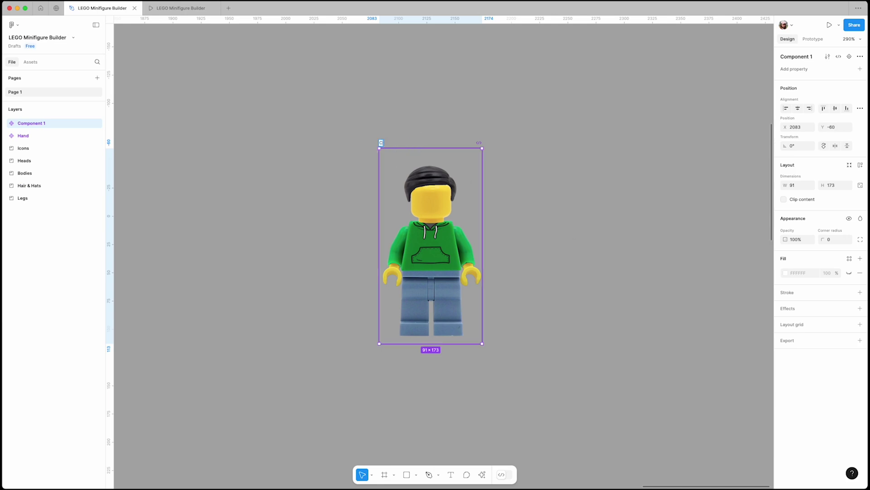
{"action": "type", "text": "er"}
{"action": "left_click", "coordinate": [534, 123]}
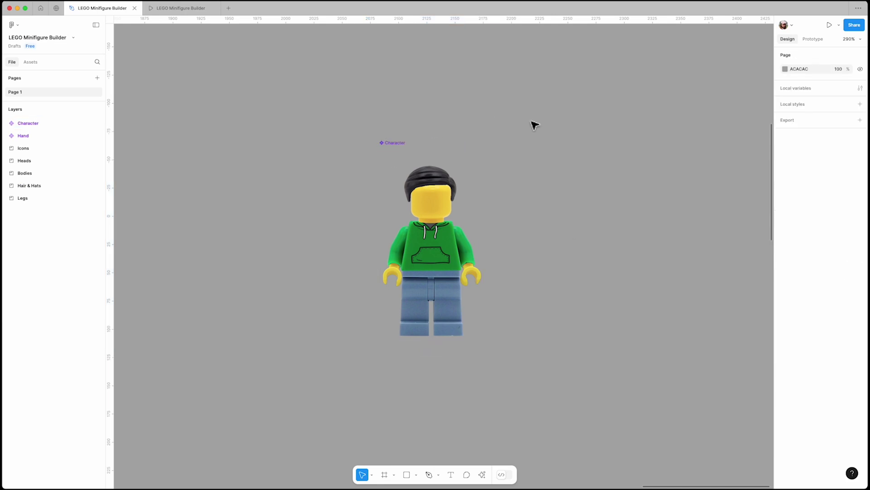
{"action": "left_click_drag", "start_coordinate": [390, 142], "coordinate": [309, 136]}
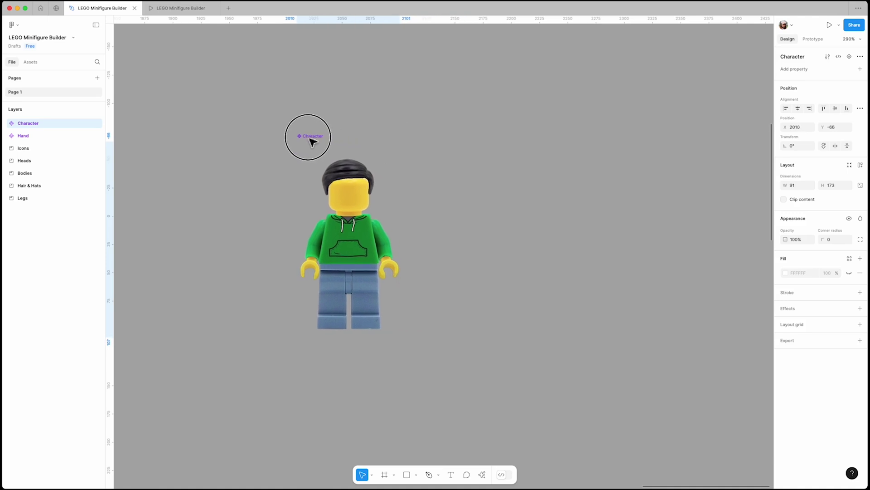
- Start an instance swap property named Hair & Hat on the Character component, with Hair1 as its value
{"action": "scroll", "coordinate": [336, 225], "scroll_direction": "up", "scroll_amount": 1}
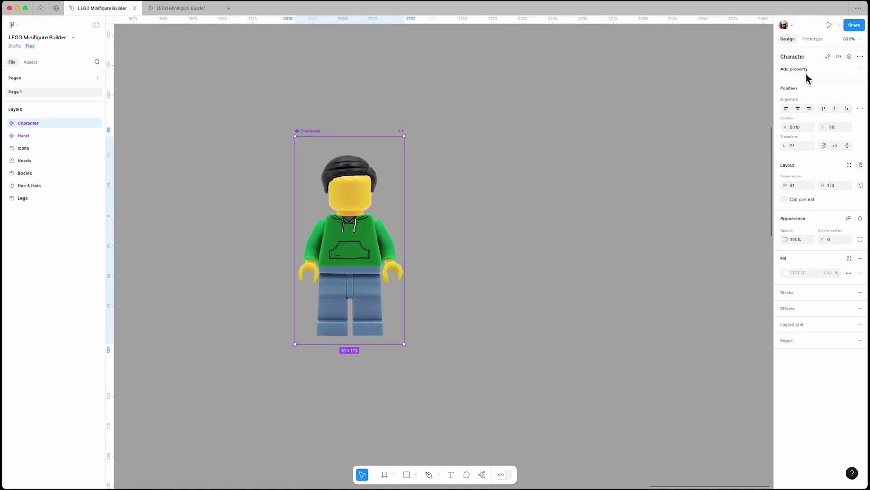
{"action": "left_click", "coordinate": [860, 69]}
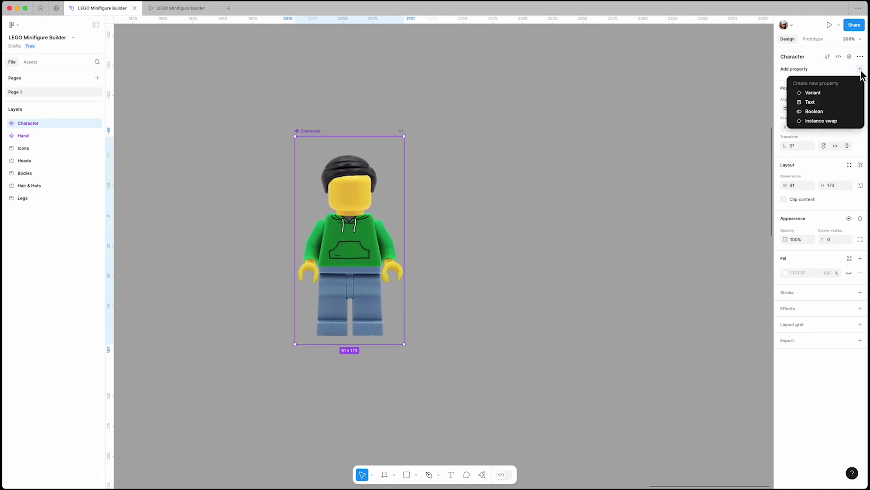
{"action": "left_click", "coordinate": [811, 121]}
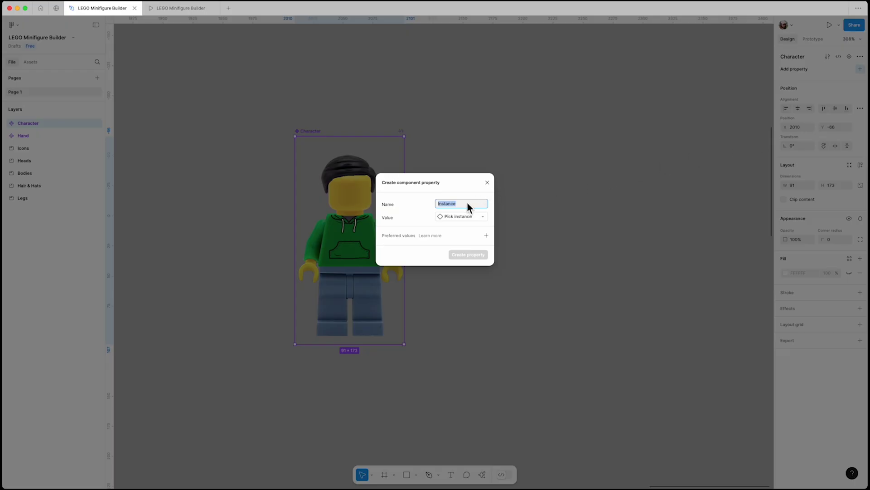
{"action": "type", "text": "Hair & Hat"}
{"action": "left_click", "coordinate": [483, 215]}
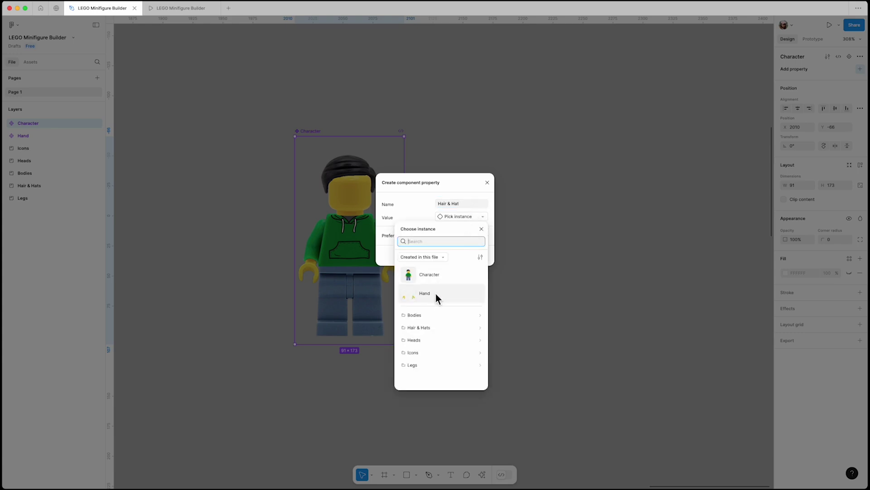
{"action": "left_click", "coordinate": [437, 333]}
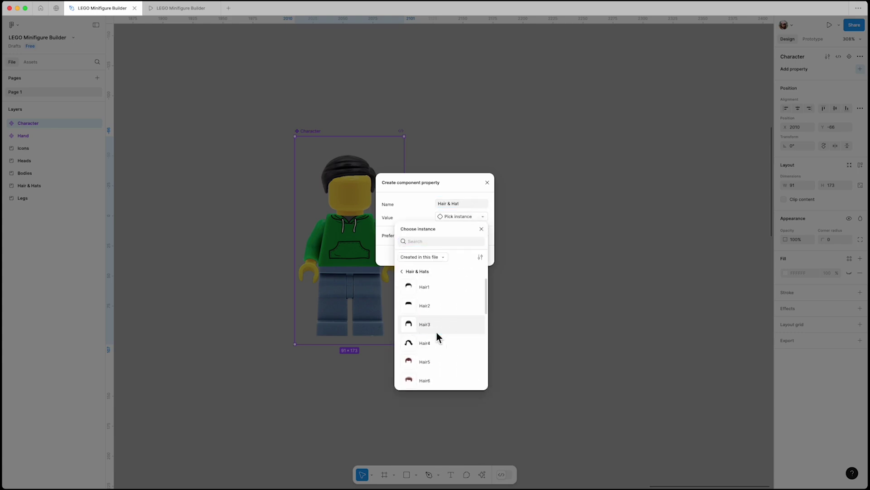
{"action": "left_click", "coordinate": [448, 292]}
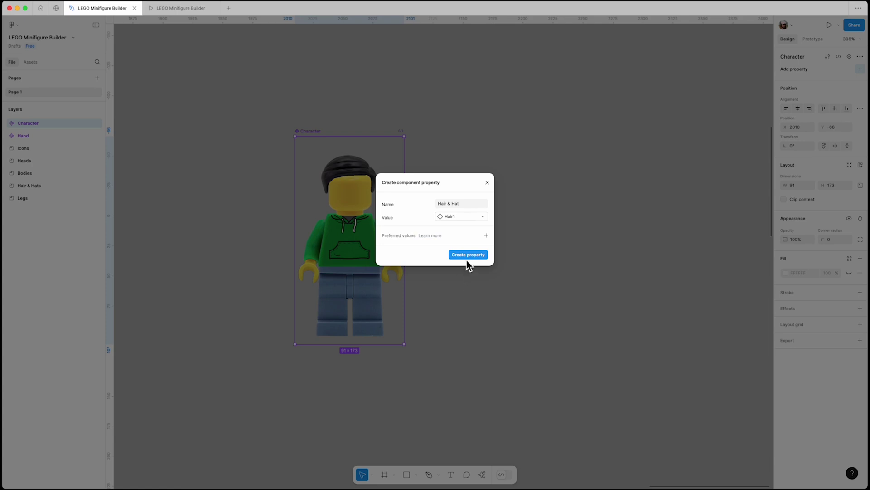
- Add all Hair & Hats instances as preferred values and create the Hair & Hat property
{"action": "left_click", "coordinate": [486, 236]}
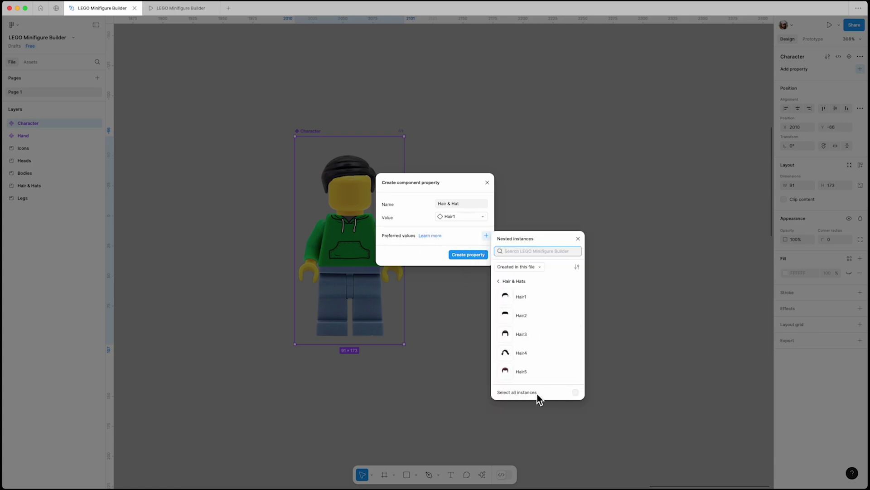
{"action": "left_click", "coordinate": [572, 393]}
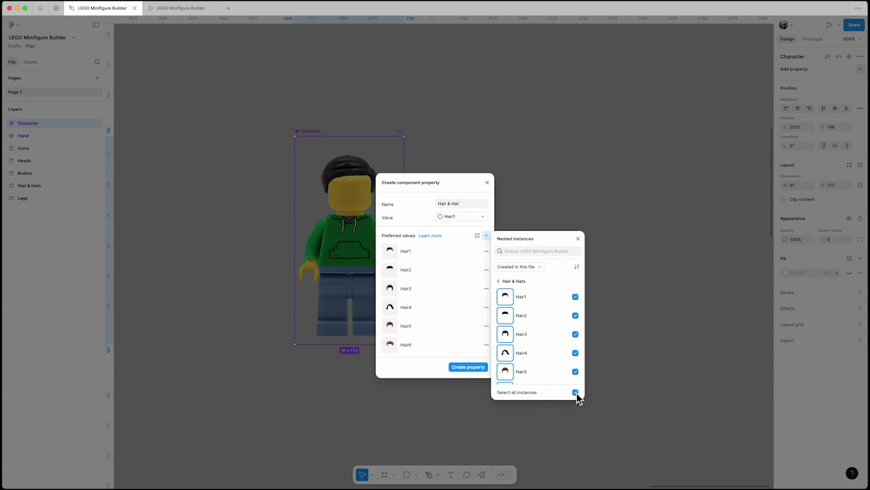
{"action": "scroll", "coordinate": [548, 347], "scroll_direction": "down", "scroll_amount": 5}
{"action": "scroll", "coordinate": [548, 345], "scroll_direction": "up", "scroll_amount": 5}
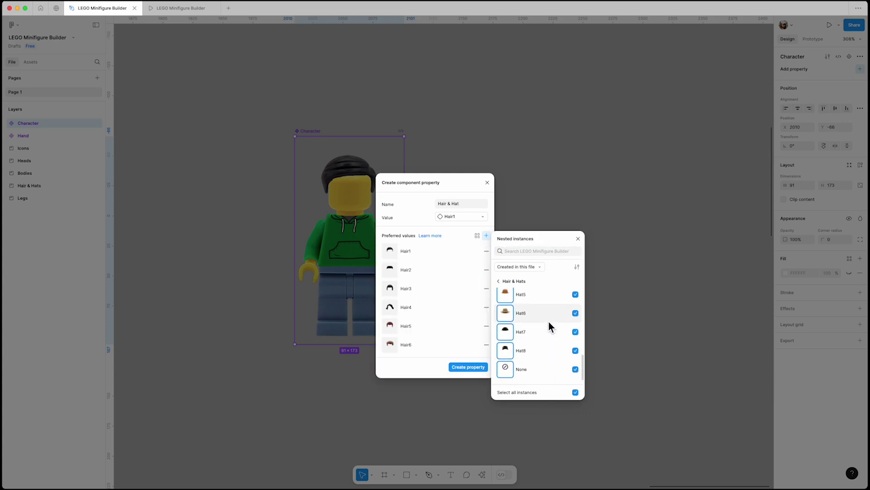
{"action": "left_click", "coordinate": [578, 239]}
{"action": "left_click", "coordinate": [461, 368]}
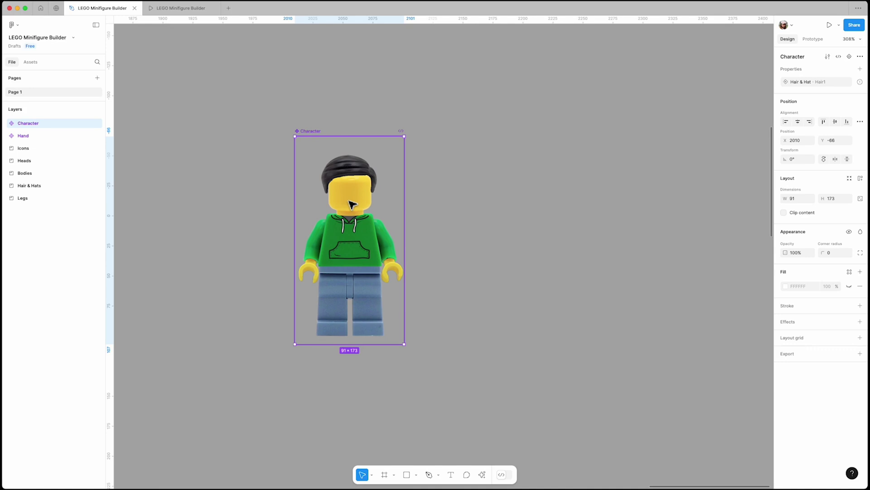
- Link the Hair1 layer inside the Character component to the Hair & Hat property
{"action": "left_click", "coordinate": [8, 123]}
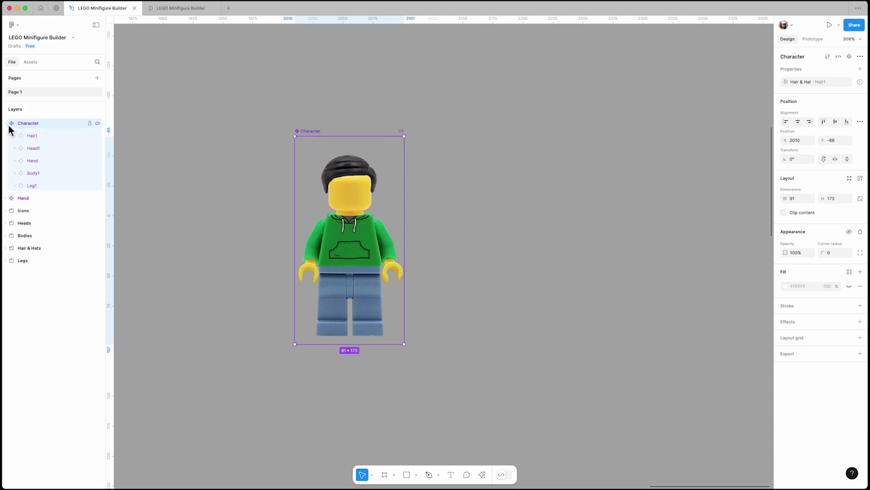
{"action": "left_click", "coordinate": [43, 138]}
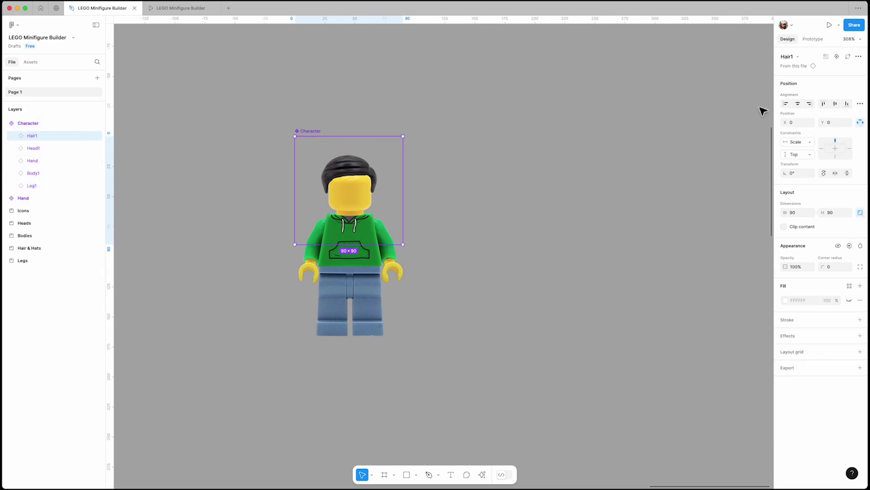
{"action": "left_click", "coordinate": [836, 60]}
{"action": "left_click", "coordinate": [829, 72]}
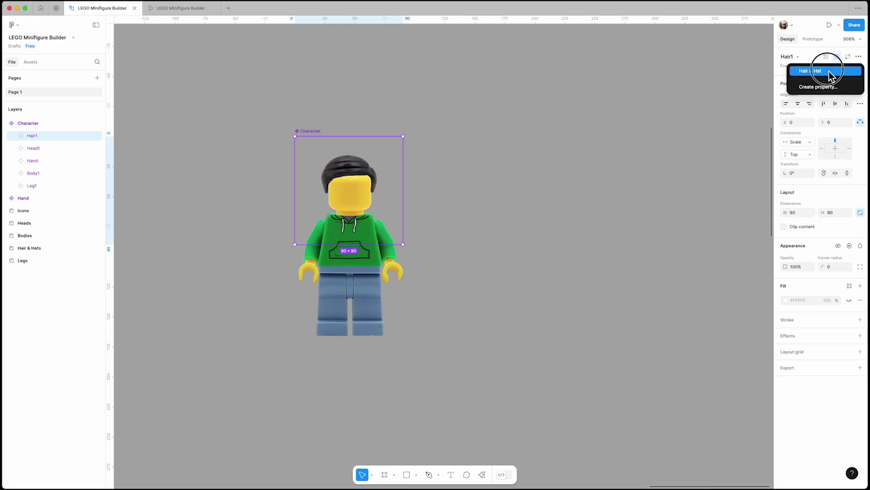
- Place an instance of the Character component beside the original, at about X 2142, Y -66
{"action": "left_click", "coordinate": [504, 185]}
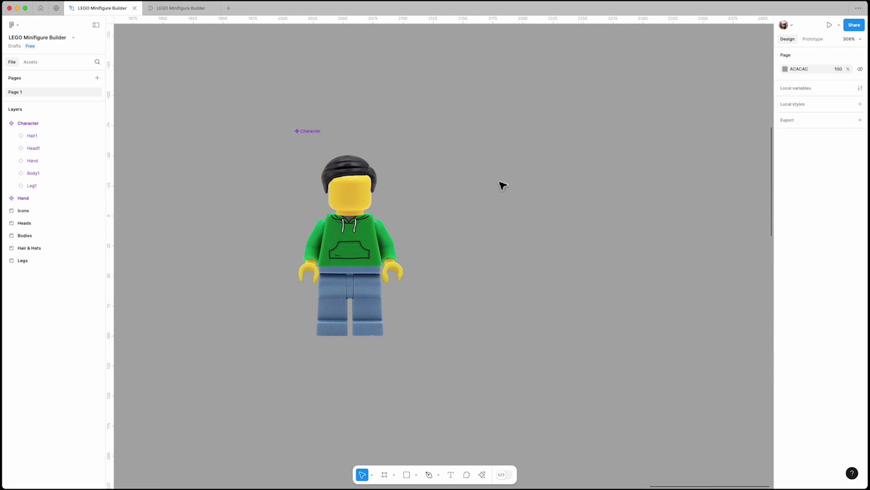
{"action": "left_click_drag", "start_coordinate": [340, 185], "coordinate": [502, 189], "text": "alt"}
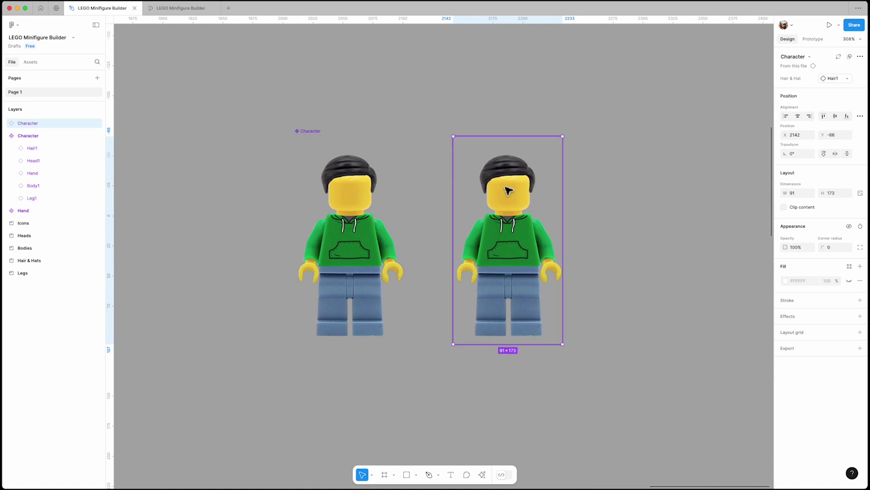
- Test the instance's Hair & Hat property with Hair2, Hair3 and Hat1, and restore Hair1
{"action": "left_click", "coordinate": [846, 79]}
{"action": "left_click", "coordinate": [804, 154]}
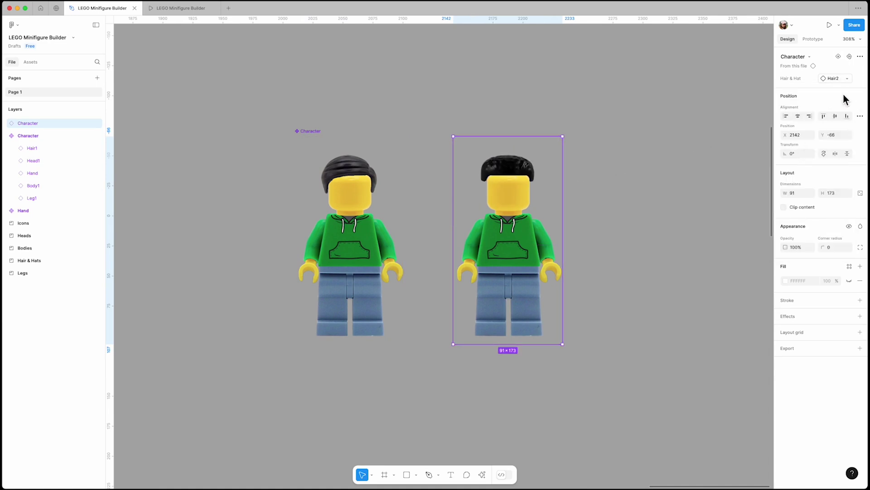
{"action": "left_click", "coordinate": [843, 79]}
{"action": "left_click", "coordinate": [801, 171]}
{"action": "left_click", "coordinate": [846, 79]}
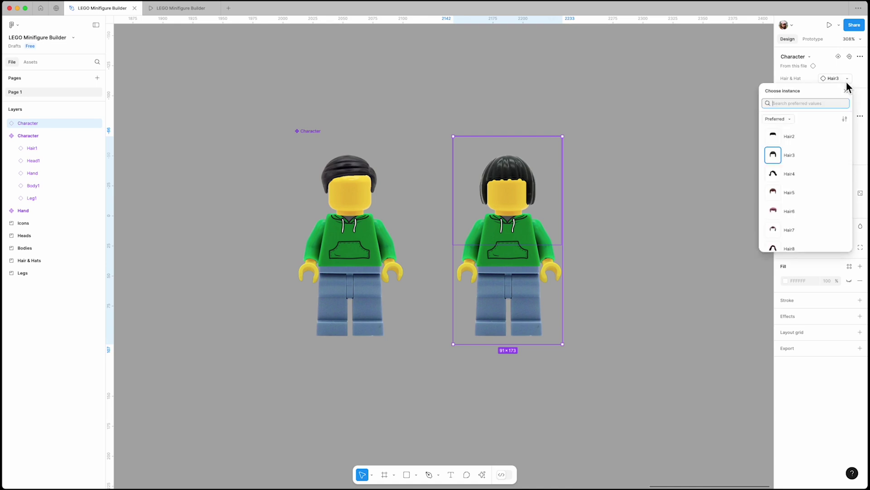
{"action": "scroll", "coordinate": [807, 200], "scroll_direction": "down", "scroll_amount": 3}
{"action": "left_click", "coordinate": [803, 210]}
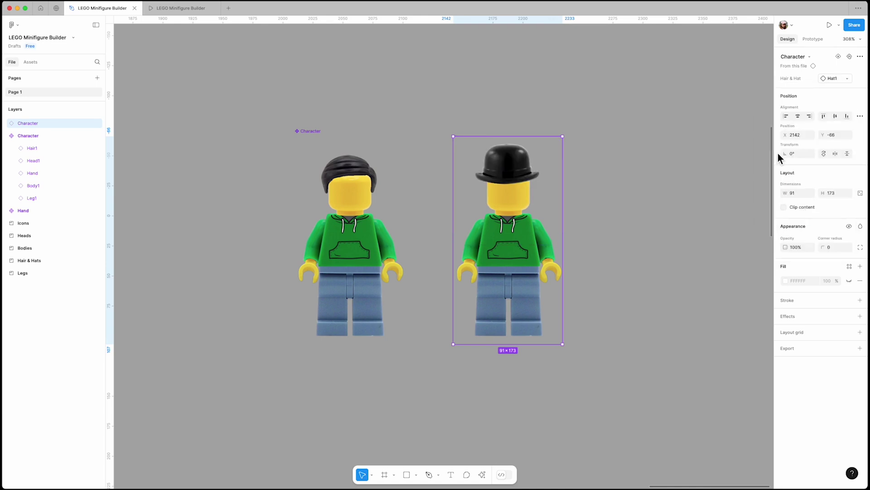
{"action": "left_click", "coordinate": [842, 78]}
{"action": "scroll", "coordinate": [809, 154], "scroll_direction": "up", "scroll_amount": 3}
{"action": "left_click", "coordinate": [807, 146]}
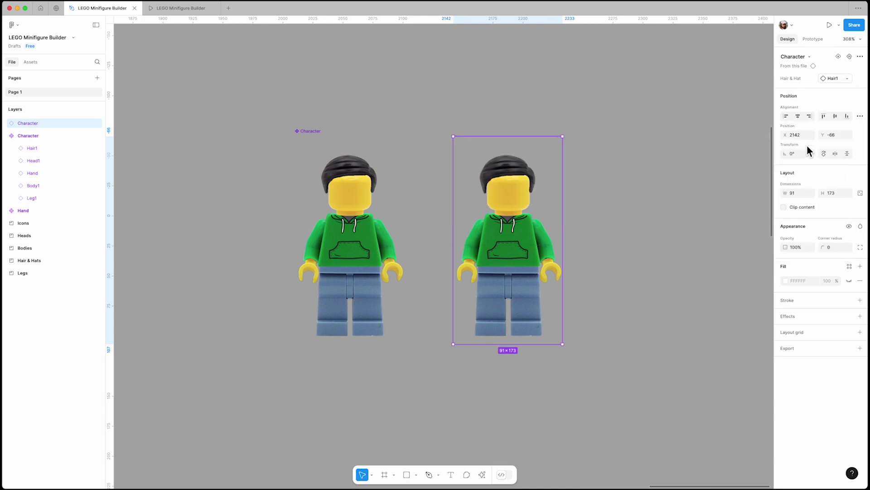
- Start an instance swap property named Head on the main Character component, with Head1 as its value
{"action": "left_click", "coordinate": [584, 257]}
{"action": "left_click", "coordinate": [349, 252]}
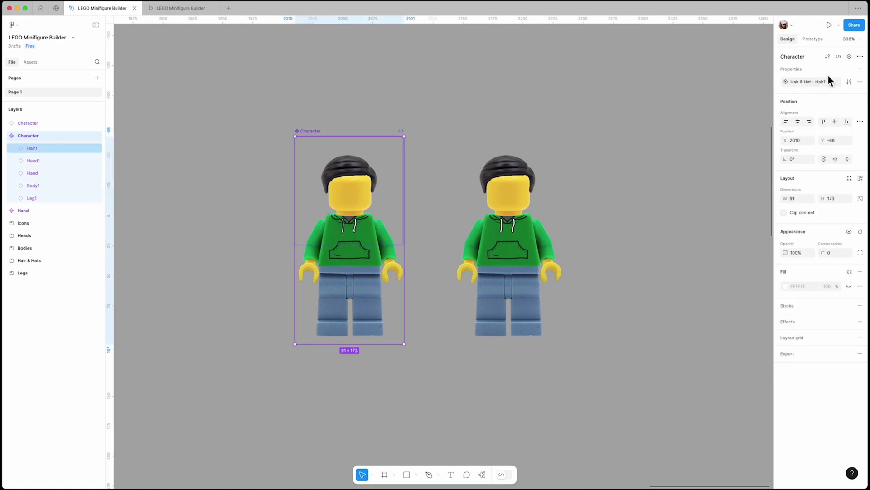
{"action": "left_click", "coordinate": [860, 69]}
{"action": "left_click", "coordinate": [832, 121]}
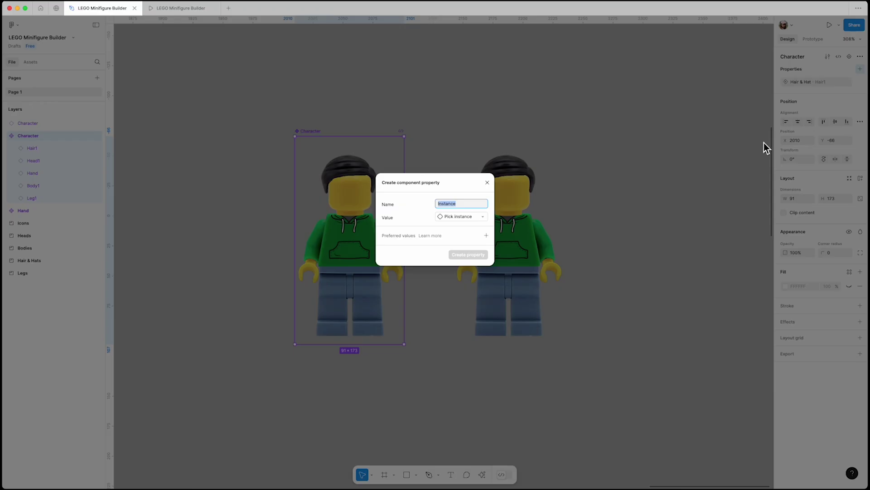
{"action": "type", "text": "Head"}
{"action": "left_click", "coordinate": [485, 216]}
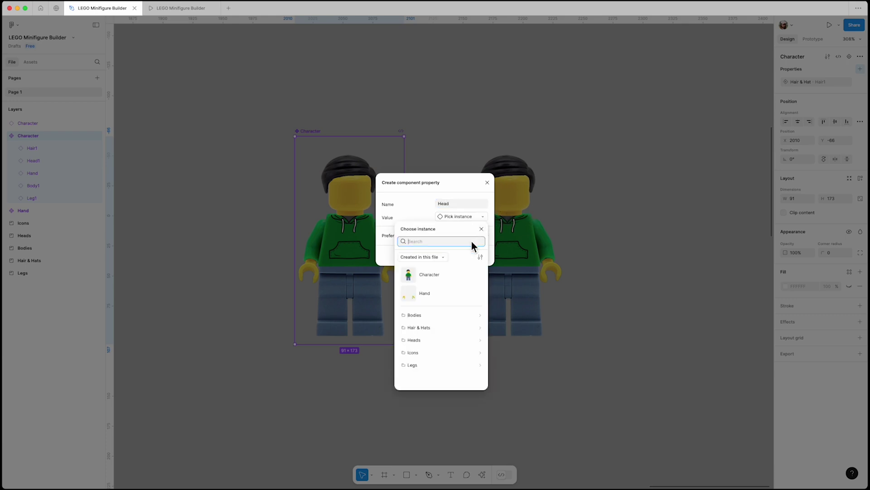
{"action": "left_click", "coordinate": [418, 336]}
{"action": "left_click", "coordinate": [445, 293]}
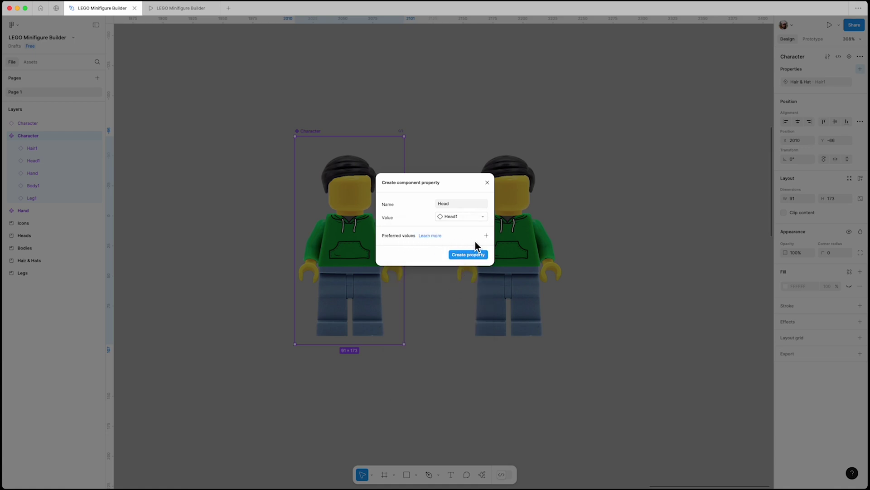
- Add all instances from Heads as preferred values and create the Head property
{"action": "left_click", "coordinate": [486, 235]}
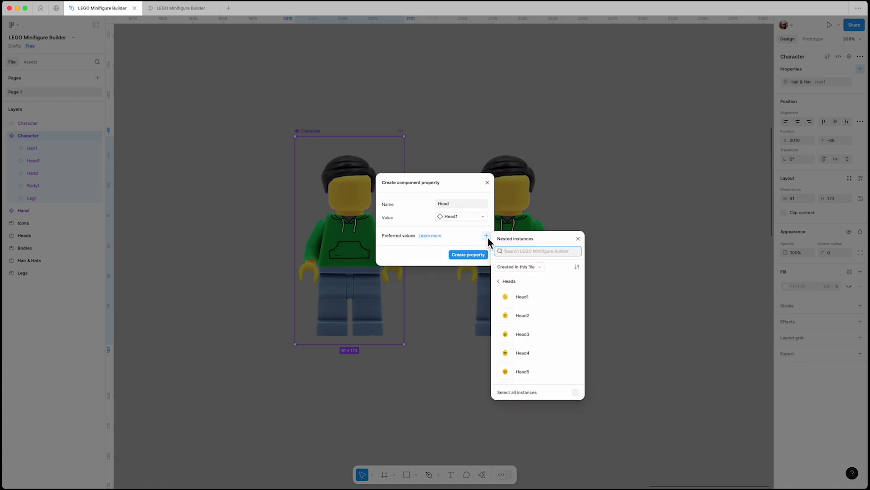
{"action": "left_click", "coordinate": [576, 391]}
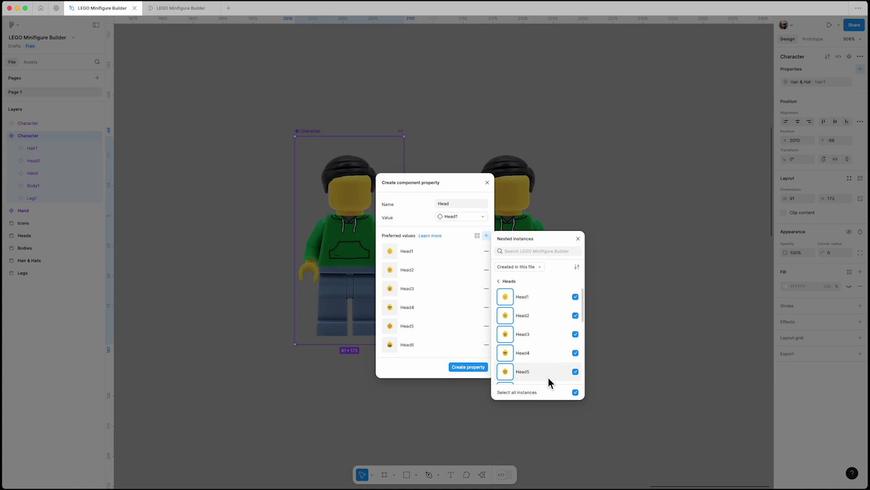
{"action": "left_click", "coordinate": [578, 239]}
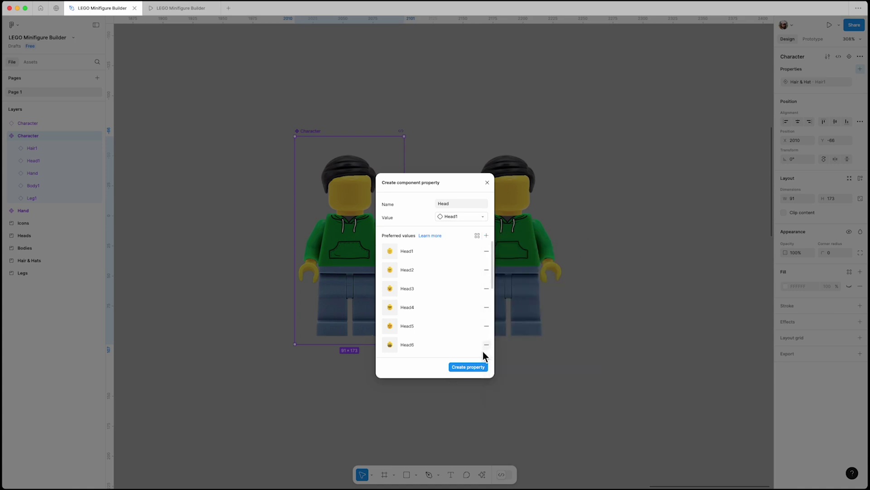
{"action": "left_click", "coordinate": [469, 367]}
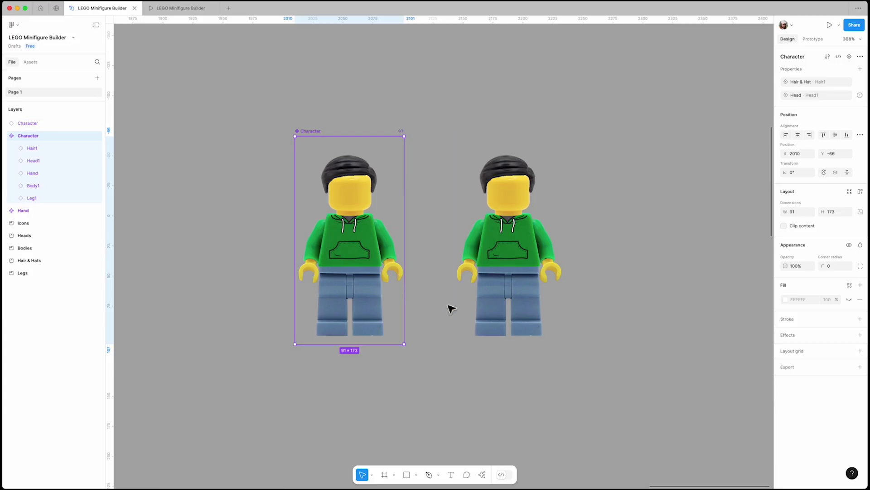
- Link the Head1 layer inside the Character component to the Head property
{"action": "left_click", "coordinate": [43, 161]}
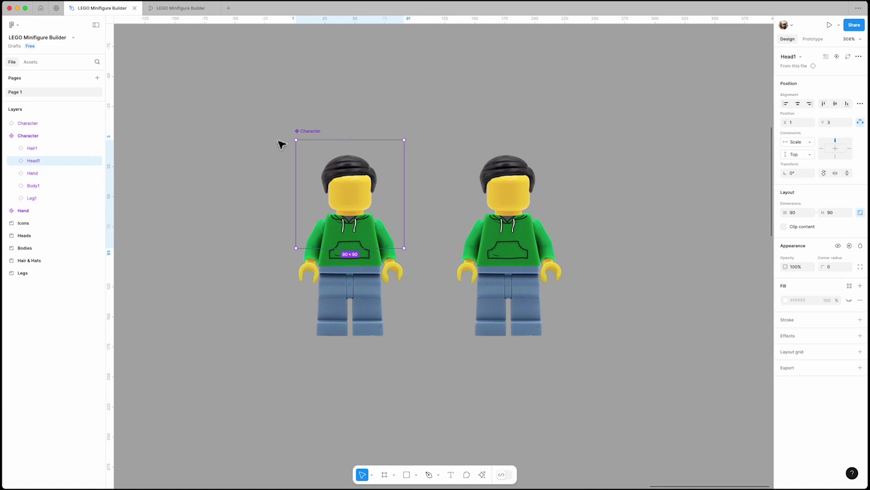
{"action": "left_click", "coordinate": [838, 61]}
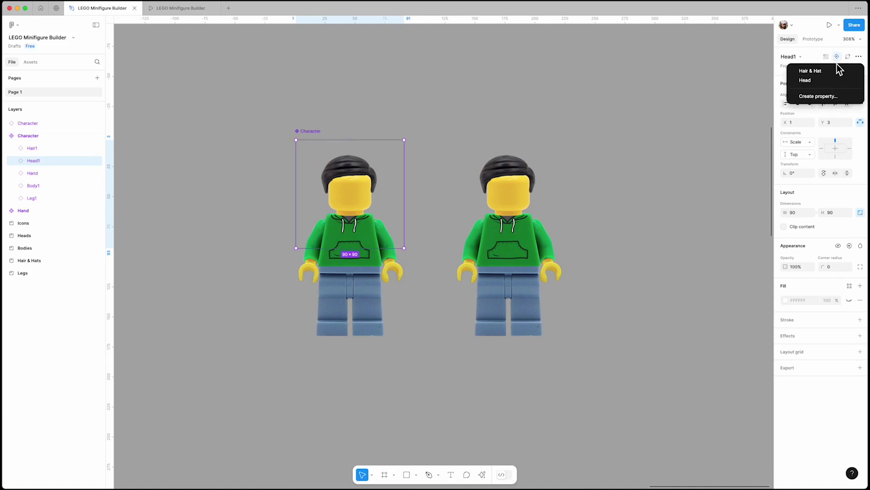
{"action": "left_click", "coordinate": [832, 80]}
- Test the instance's Head property with Head2, Head3, Head5 and Head7, and restore Head1
{"action": "left_click", "coordinate": [538, 210]}
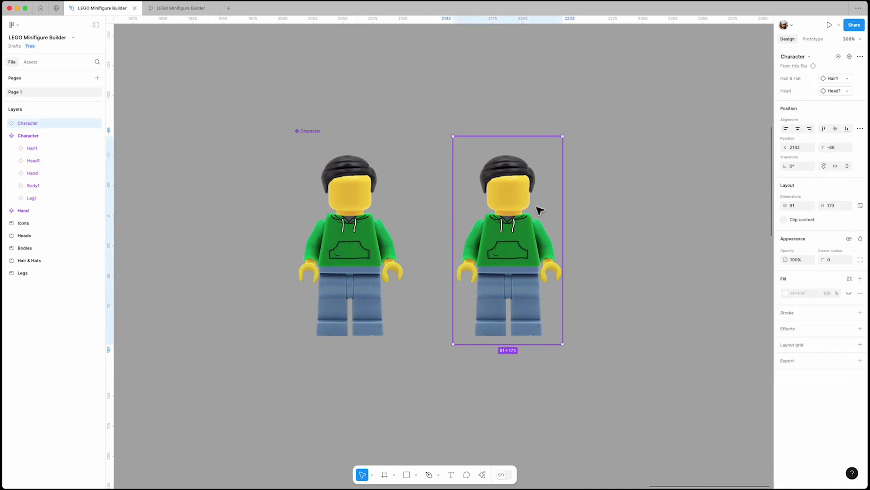
{"action": "left_click", "coordinate": [852, 97]}
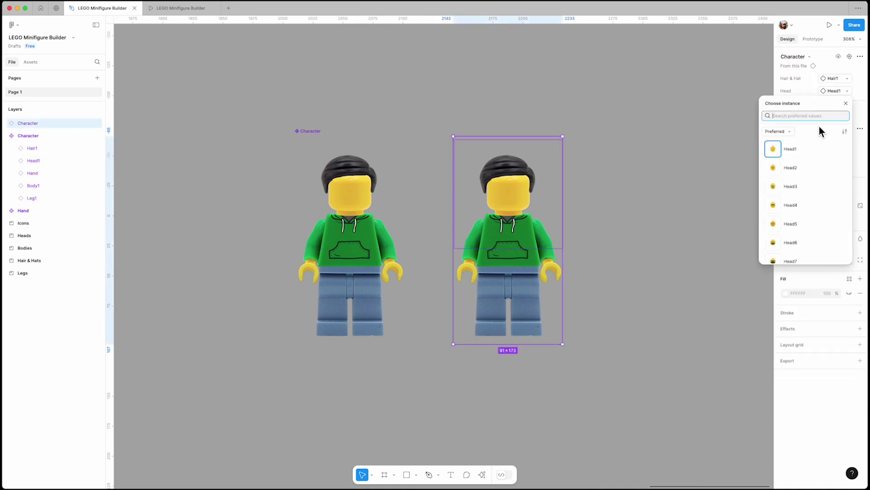
{"action": "left_click", "coordinate": [794, 167]}
{"action": "left_click", "coordinate": [850, 92]}
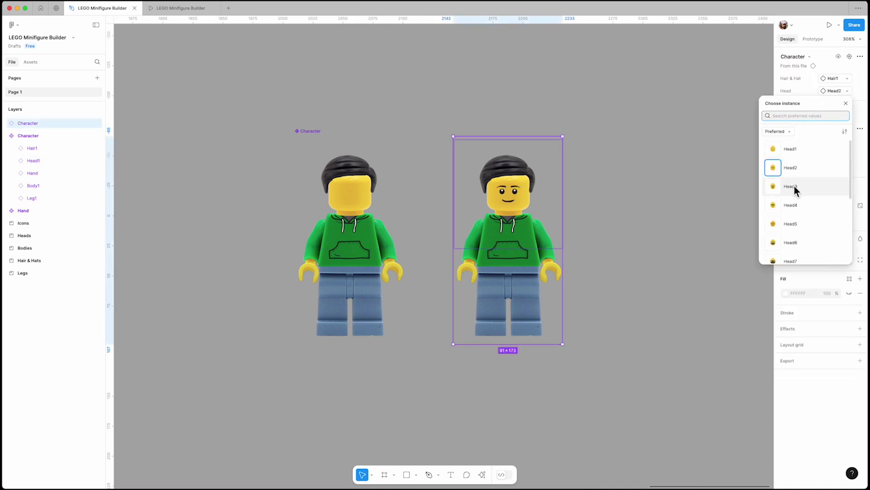
{"action": "left_click", "coordinate": [794, 186]}
{"action": "left_click", "coordinate": [845, 93]}
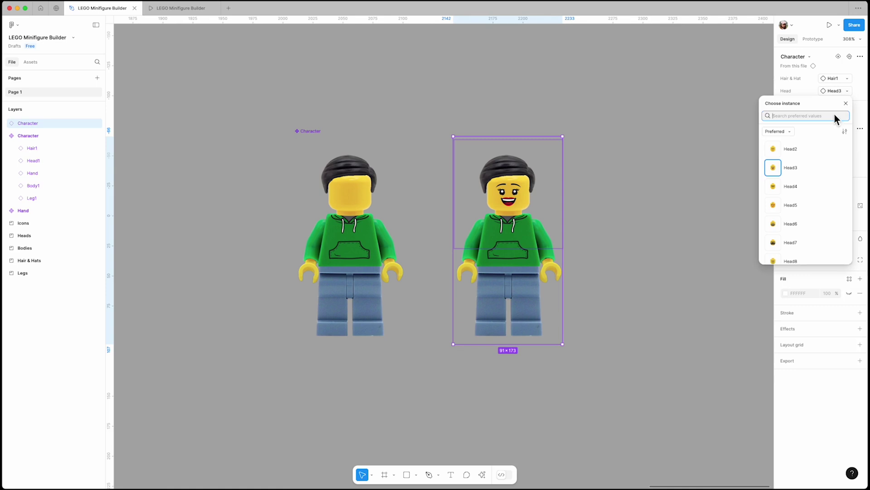
{"action": "left_click", "coordinate": [812, 200]}
{"action": "left_click", "coordinate": [847, 92]}
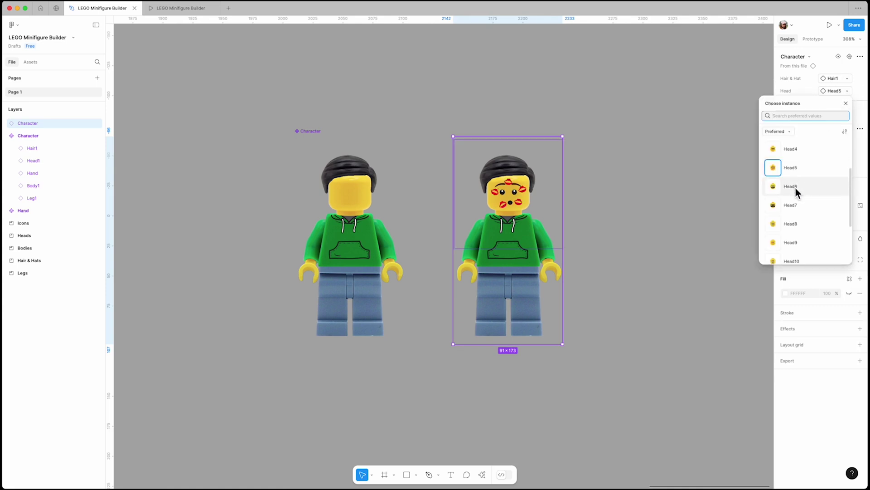
{"action": "left_click", "coordinate": [795, 206]}
{"action": "left_click", "coordinate": [847, 91]}
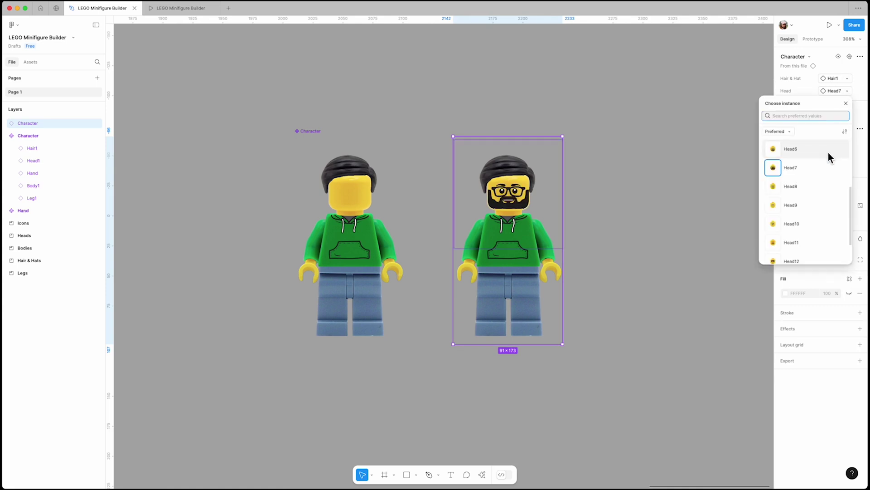
{"action": "left_click", "coordinate": [814, 154]}
{"action": "left_click", "coordinate": [632, 205]}
- Create an instance swap property named Body on the main Character component, with Body1 as value and all Bodies instances as preferred values
{"action": "left_click", "coordinate": [346, 224]}
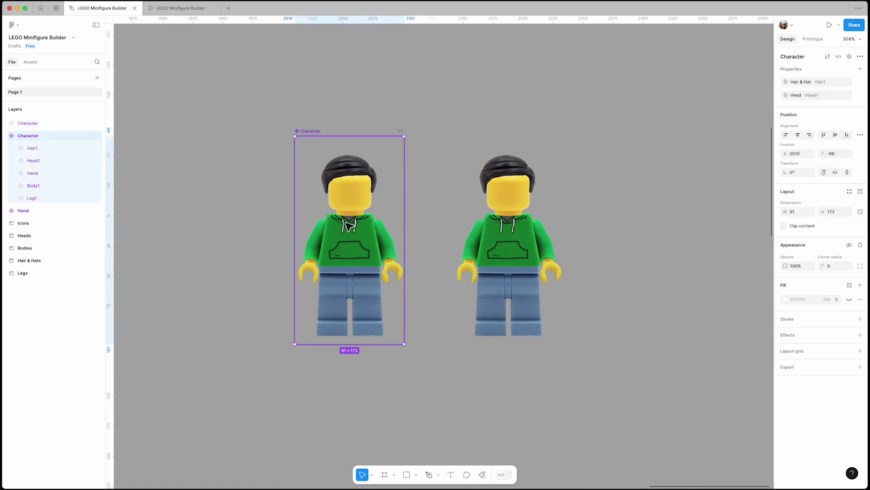
{"action": "left_click", "coordinate": [859, 69]}
{"action": "left_click", "coordinate": [849, 119]}
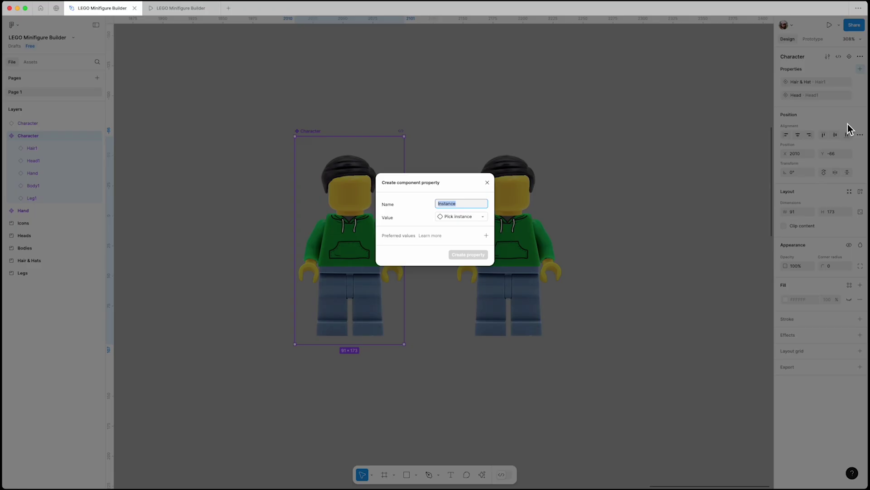
{"action": "type", "text": "Body"}
{"action": "left_click", "coordinate": [483, 216]}
{"action": "left_click", "coordinate": [422, 314]}
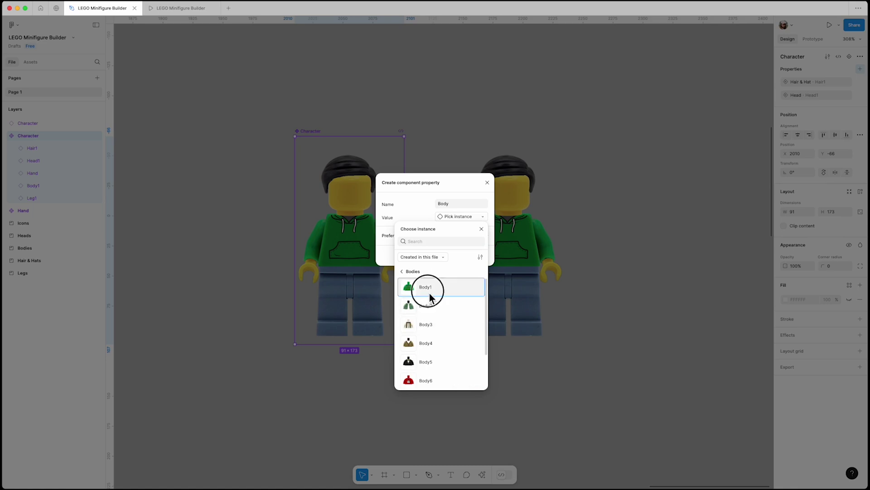
{"action": "left_click", "coordinate": [429, 297]}
{"action": "left_click", "coordinate": [486, 235]}
{"action": "left_click", "coordinate": [575, 393]}
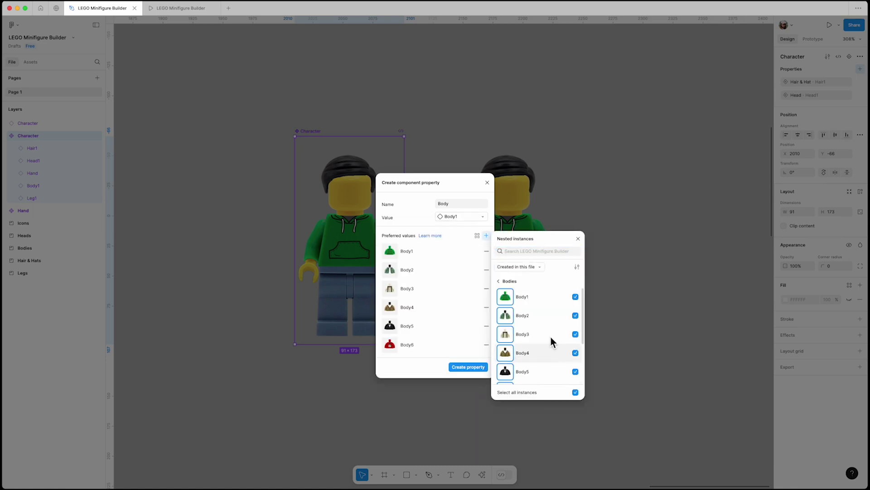
{"action": "left_click", "coordinate": [578, 238]}
{"action": "left_click", "coordinate": [458, 365]}
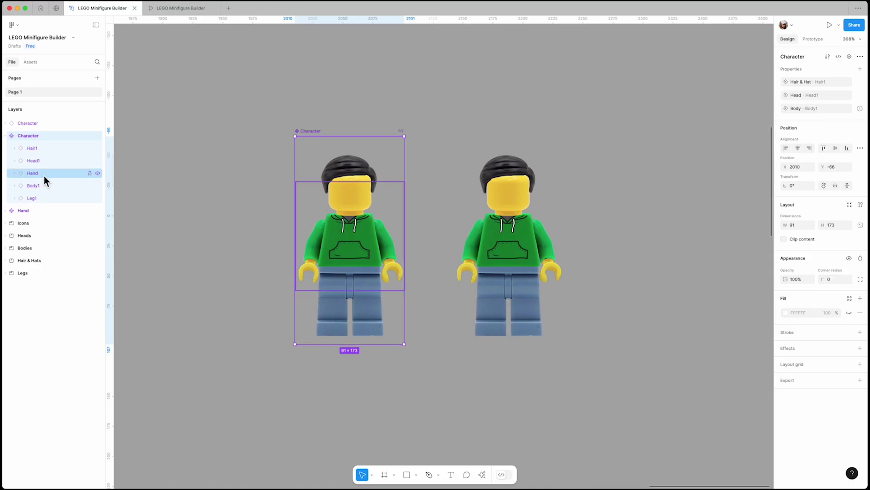
- Link the Body1 layer inside the Character component to the Body property
{"action": "left_click", "coordinate": [45, 185]}
{"action": "left_click", "coordinate": [836, 56]}
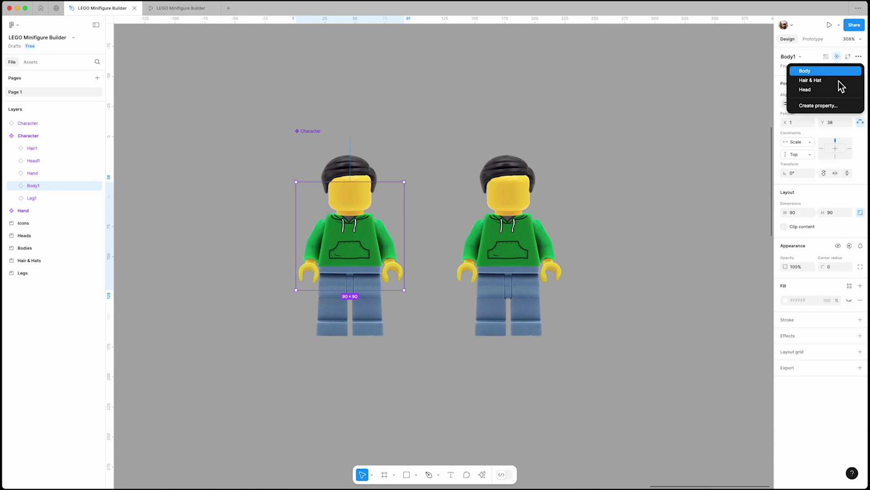
{"action": "left_click", "coordinate": [832, 73]}
- Test the instance's Body property with Body2, Body4 and Body7, and restore Body1
{"action": "left_click", "coordinate": [551, 225]}
{"action": "left_click", "coordinate": [847, 103]}
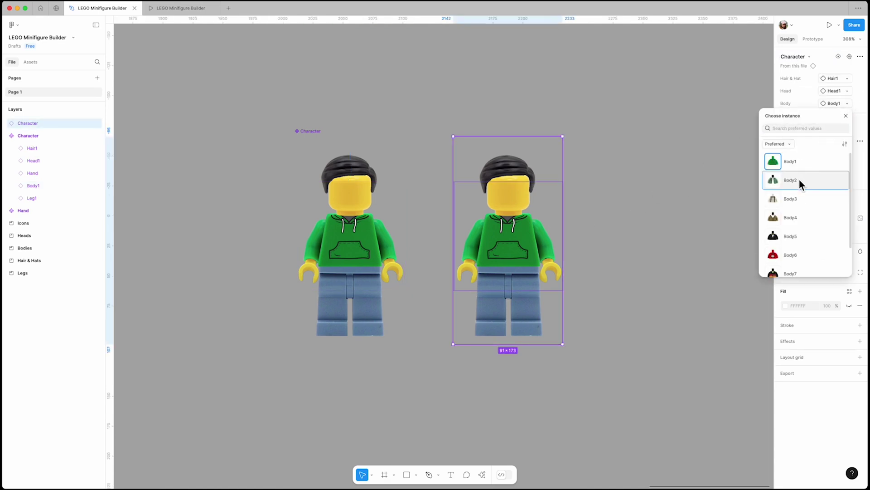
{"action": "left_click", "coordinate": [801, 180]}
{"action": "left_click", "coordinate": [847, 104]}
{"action": "left_click", "coordinate": [791, 218]}
{"action": "left_click", "coordinate": [847, 104]}
{"action": "scroll", "coordinate": [788, 243], "scroll_direction": "down", "scroll_amount": 2}
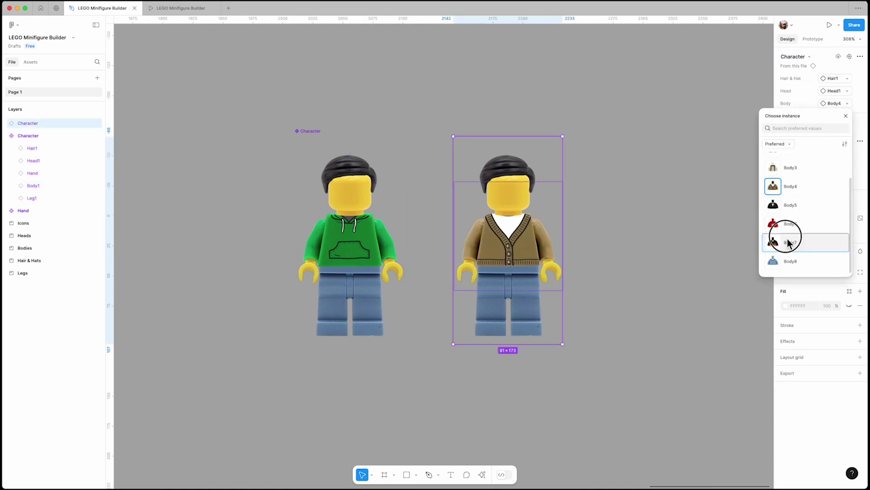
{"action": "left_click", "coordinate": [788, 242]}
{"action": "left_click", "coordinate": [846, 104]}
{"action": "scroll", "coordinate": [811, 171], "scroll_direction": "up", "scroll_amount": 3}
{"action": "left_click", "coordinate": [798, 164]}
{"action": "key", "text": "Escape"}
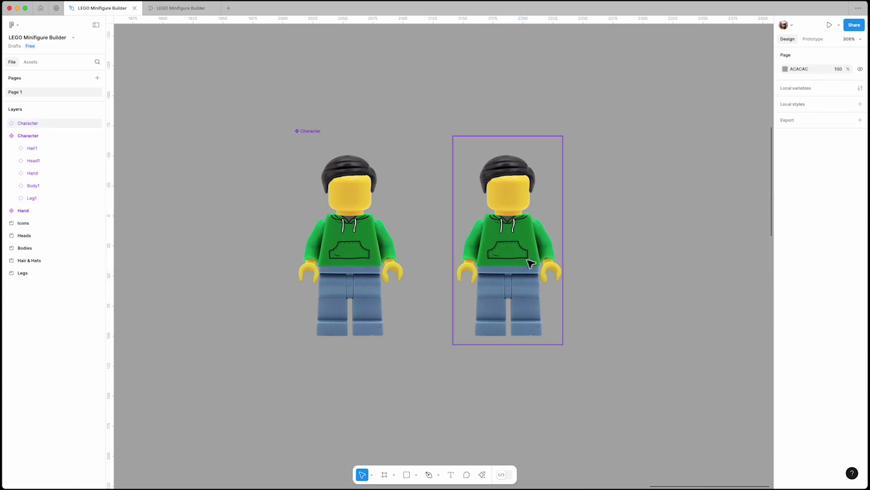
- Create an instance swap property named Legs on the main Character component, with Leg1 as value and all Legs instances as preferred values
{"action": "left_click", "coordinate": [310, 131]}
{"action": "left_click", "coordinate": [859, 68]}
{"action": "left_click", "coordinate": [842, 123]}
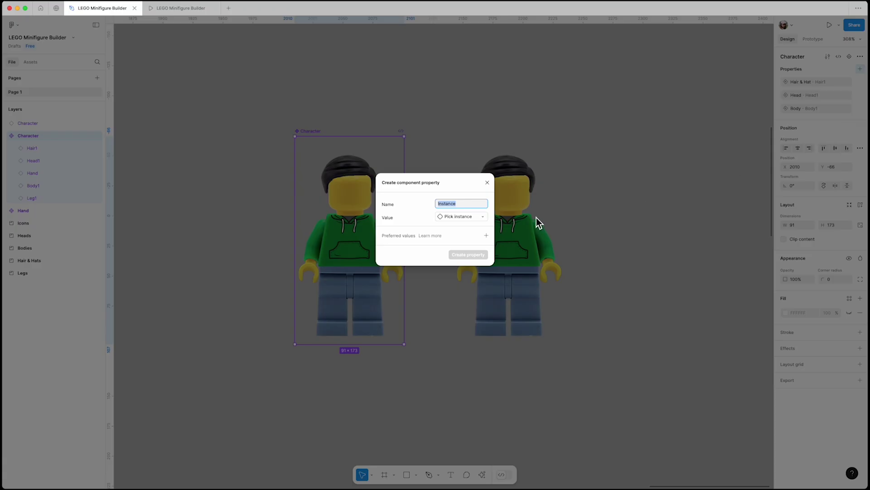
{"action": "type", "text": "Legs"}
{"action": "left_click", "coordinate": [481, 217]}
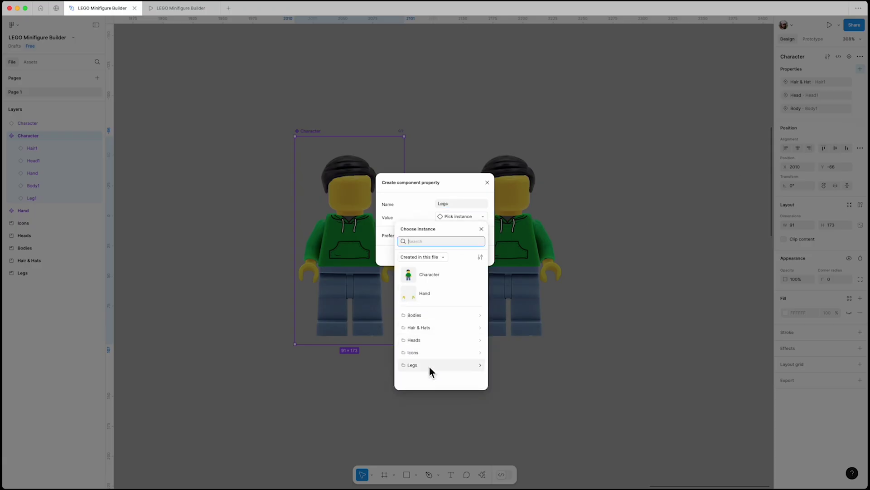
{"action": "left_click", "coordinate": [428, 367]}
{"action": "left_click", "coordinate": [436, 298]}
{"action": "left_click", "coordinate": [486, 235]}
{"action": "left_click", "coordinate": [536, 386]}
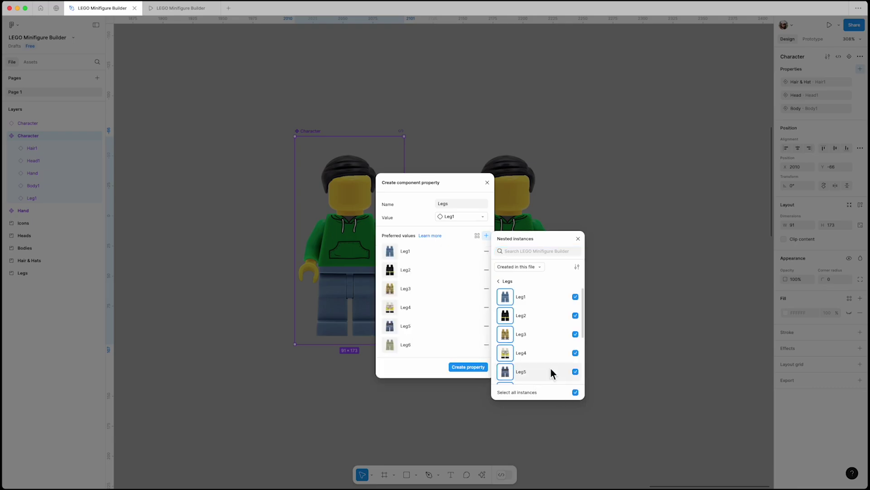
{"action": "left_click", "coordinate": [469, 363]}
- Link the Leg1 layer inside the Character component to the Legs property
{"action": "left_click", "coordinate": [39, 198]}
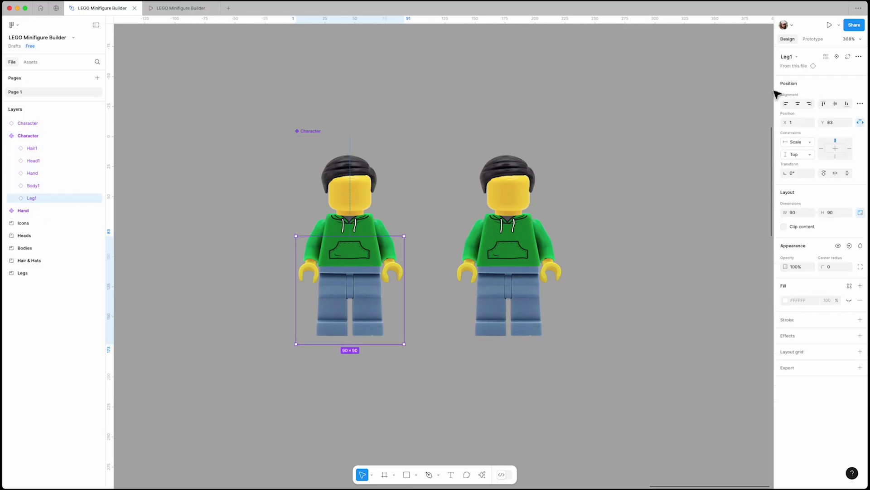
{"action": "left_click", "coordinate": [839, 56]}
{"action": "left_click", "coordinate": [831, 104]}
- Test the instance's Legs property with Leg2, Leg3, Leg6 and Leg9, and restore Leg1
{"action": "left_click", "coordinate": [508, 254]}
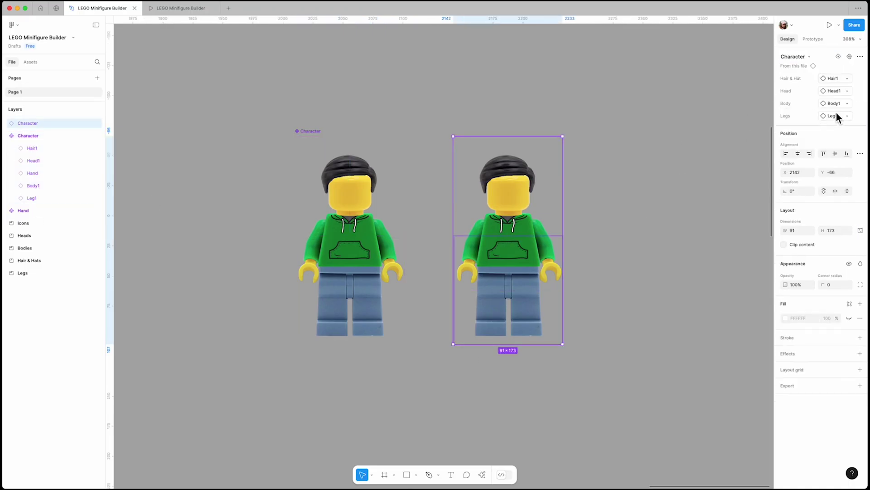
{"action": "left_click", "coordinate": [836, 116]}
{"action": "left_click", "coordinate": [799, 192]}
{"action": "left_click", "coordinate": [835, 116]}
{"action": "left_click", "coordinate": [798, 212]}
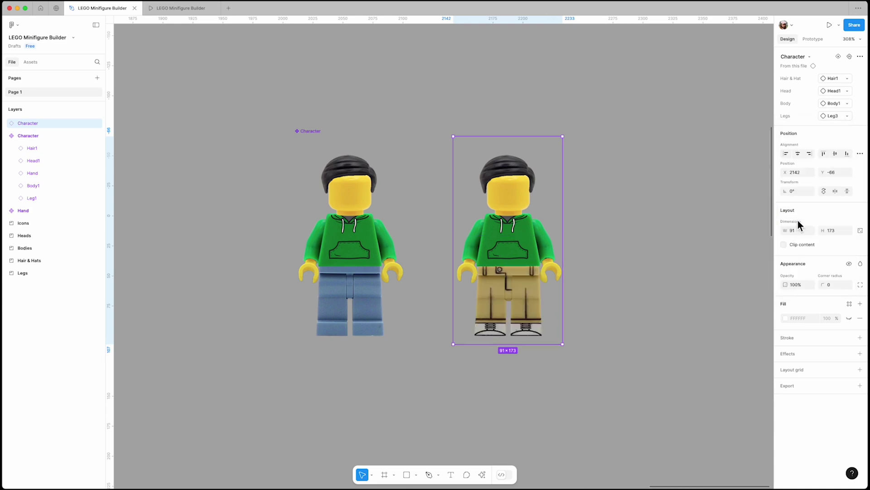
{"action": "left_click", "coordinate": [835, 116]}
{"action": "left_click", "coordinate": [804, 252]}
{"action": "left_click", "coordinate": [846, 117]}
{"action": "scroll", "coordinate": [811, 254], "scroll_direction": "down", "scroll_amount": 2}
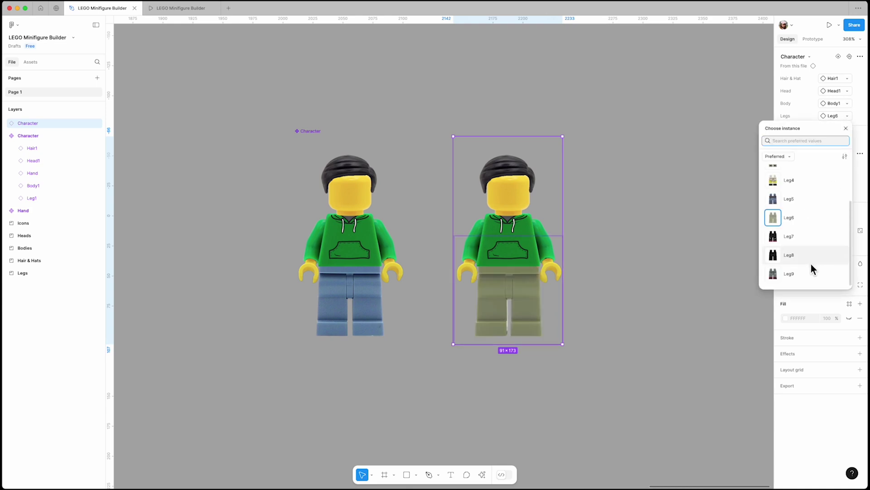
{"action": "left_click", "coordinate": [803, 271]}
{"action": "left_click", "coordinate": [844, 116]}
{"action": "left_click", "coordinate": [808, 182]}
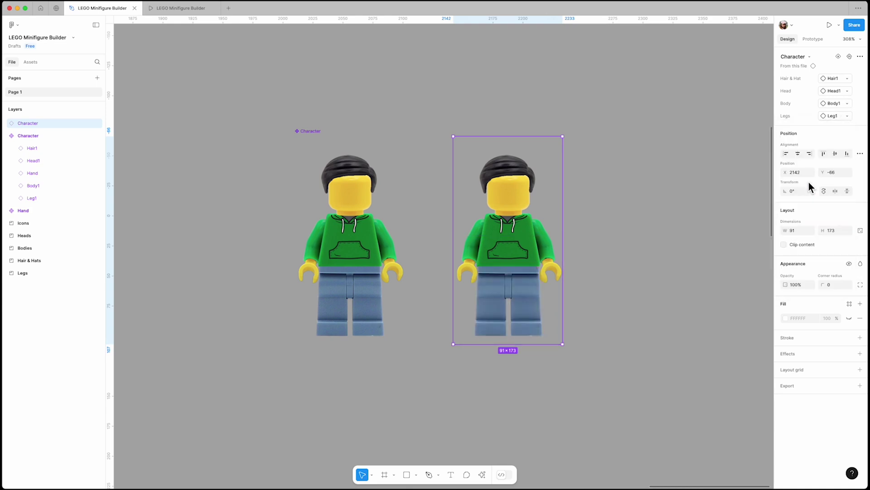
{"action": "left_click", "coordinate": [635, 200]}
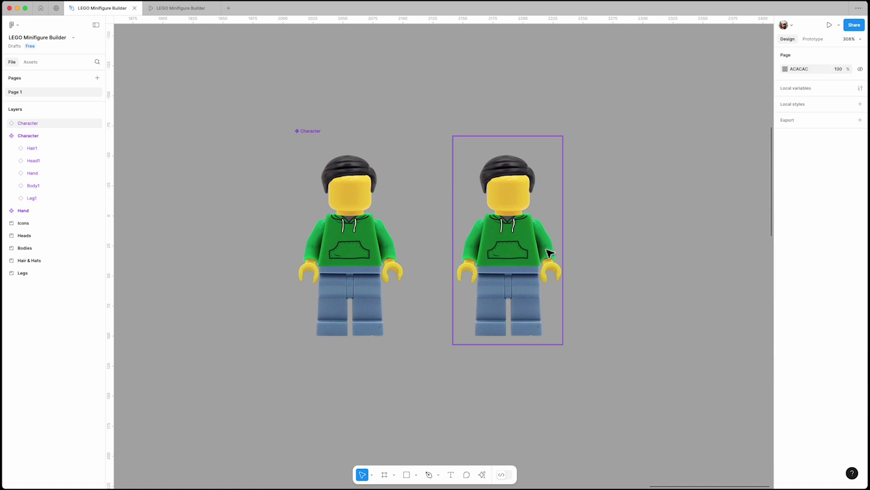
- Add an iPhone 16 frame beside the characters and move the Character instance into its upper part, at about X 151, Y 143
{"action": "scroll", "coordinate": [463, 281], "scroll_direction": "down", "scroll_amount": 5}
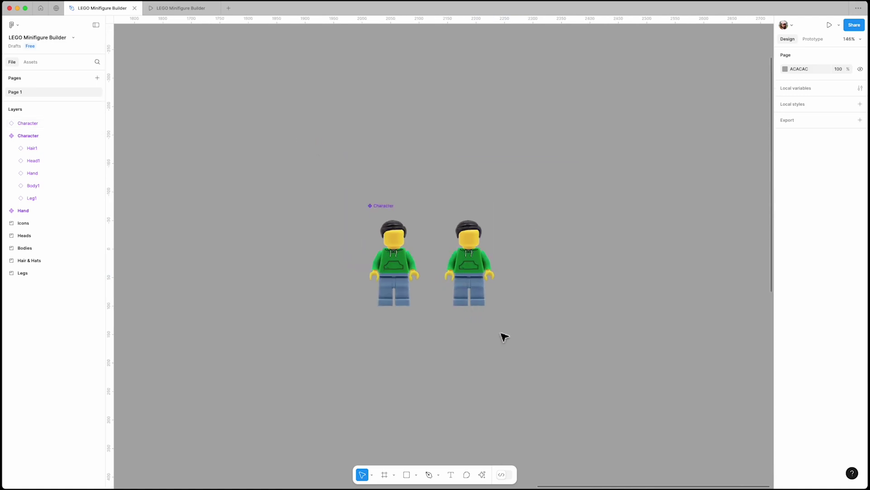
{"action": "left_click", "coordinate": [386, 476]}
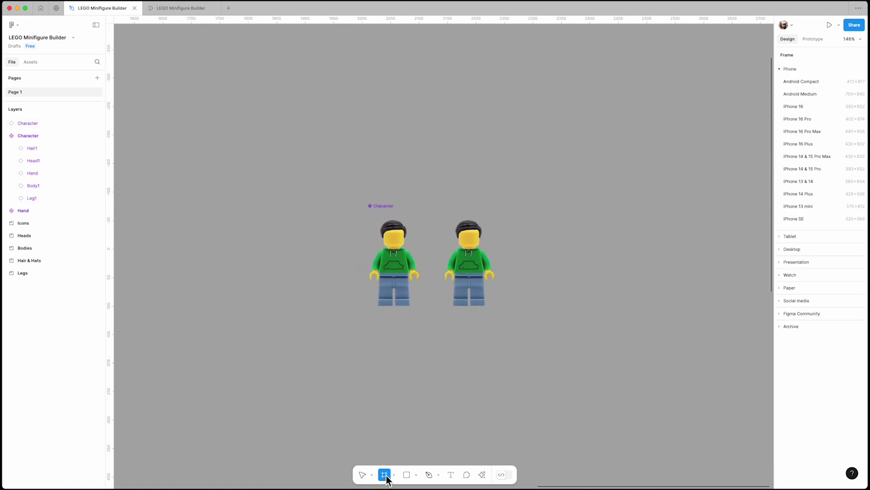
{"action": "left_click", "coordinate": [817, 105]}
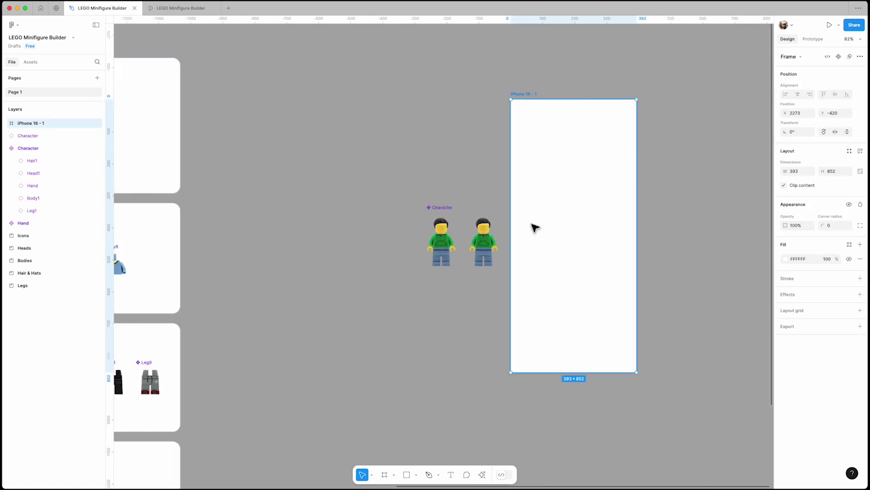
{"action": "left_click_drag", "start_coordinate": [483, 240], "coordinate": [574, 172]}
- Scale the Character instance in the iPhone 16 frame up proportionally to about 160 × 304
{"action": "scroll", "coordinate": [585, 182], "scroll_direction": "up", "scroll_amount": 5}
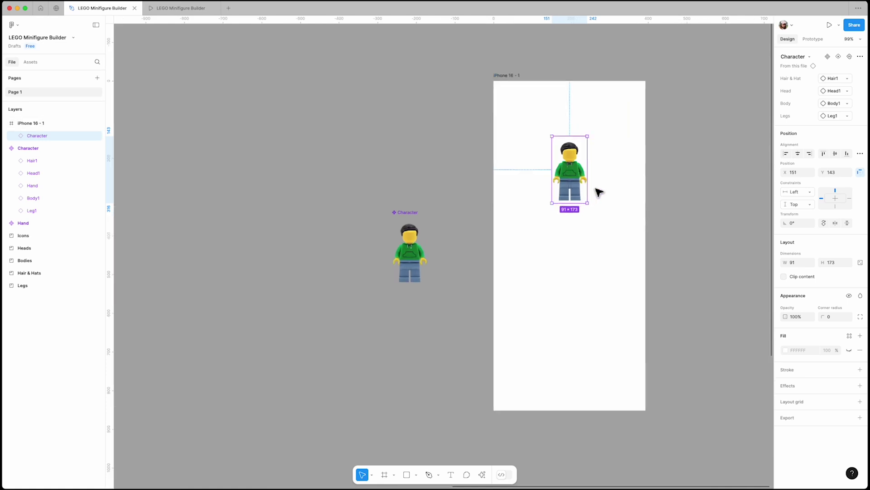
{"action": "key", "text": "k"}
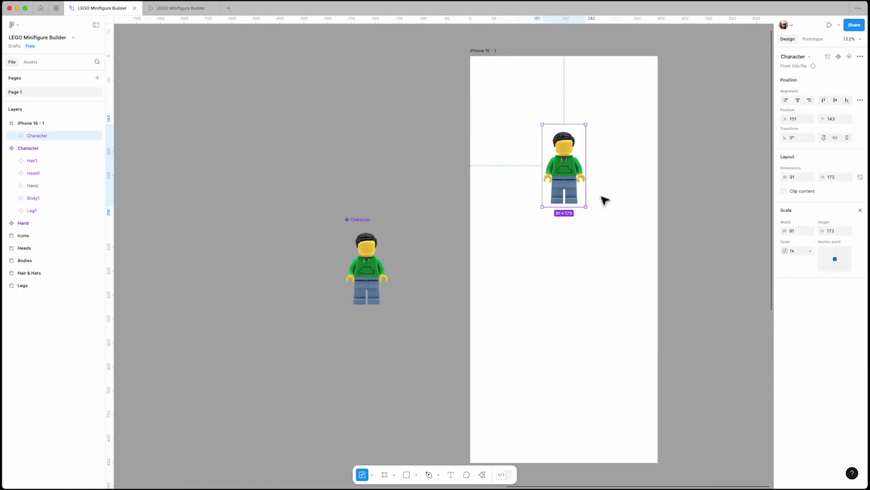
{"action": "key", "text": "k"}
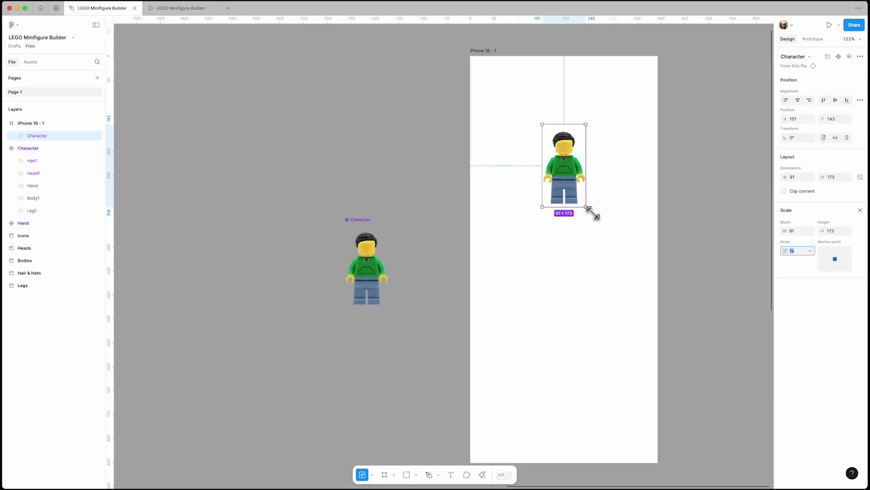
{"action": "left_click_drag", "start_coordinate": [548, 279], "coordinate": [584, 324]}
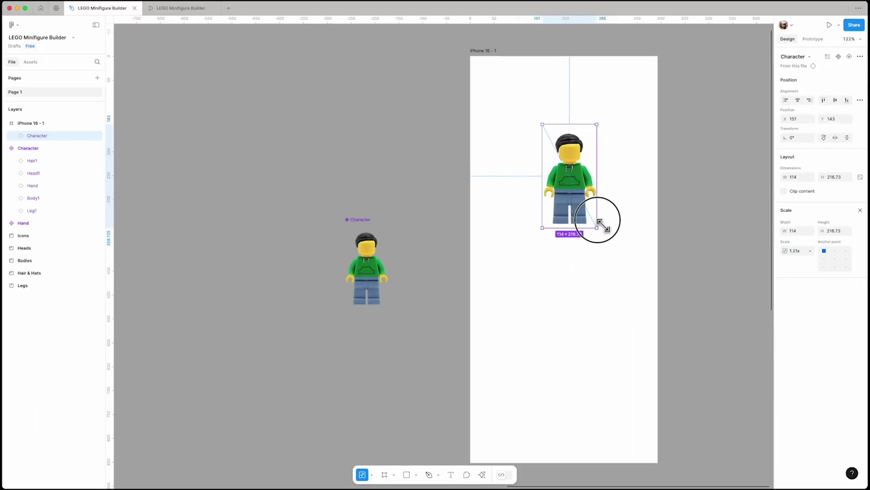
{"action": "left_click_drag", "start_coordinate": [603, 224], "coordinate": [624, 258]}
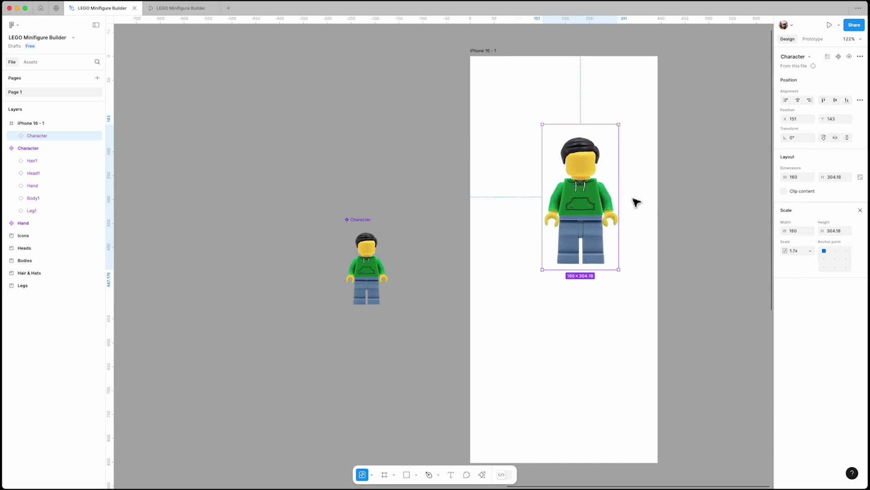
- Centre the Character instance horizontally, slightly higher in the frame, and move the main Character component up to about X 2017, Y -372
{"action": "left_click", "coordinate": [798, 100]}
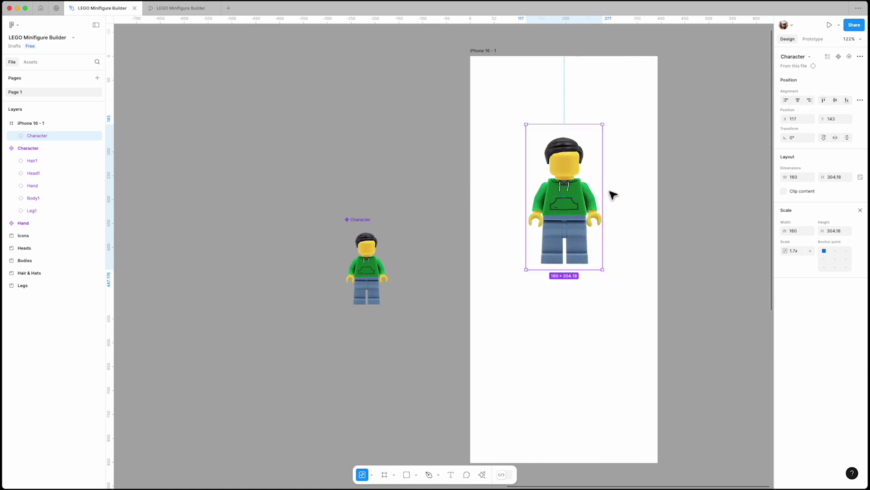
{"action": "left_click_drag", "start_coordinate": [600, 203], "coordinate": [593, 194]}
{"action": "left_click", "coordinate": [639, 197]}
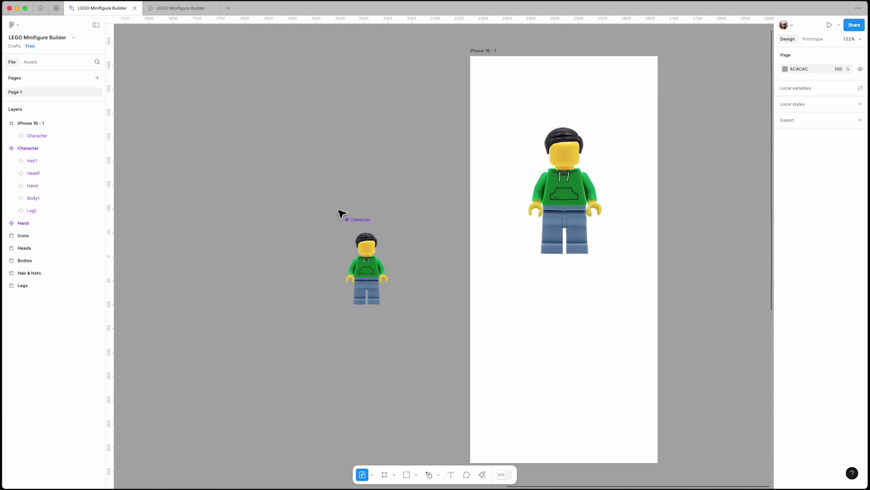
{"action": "left_click_drag", "start_coordinate": [367, 231], "coordinate": [372, 81]}
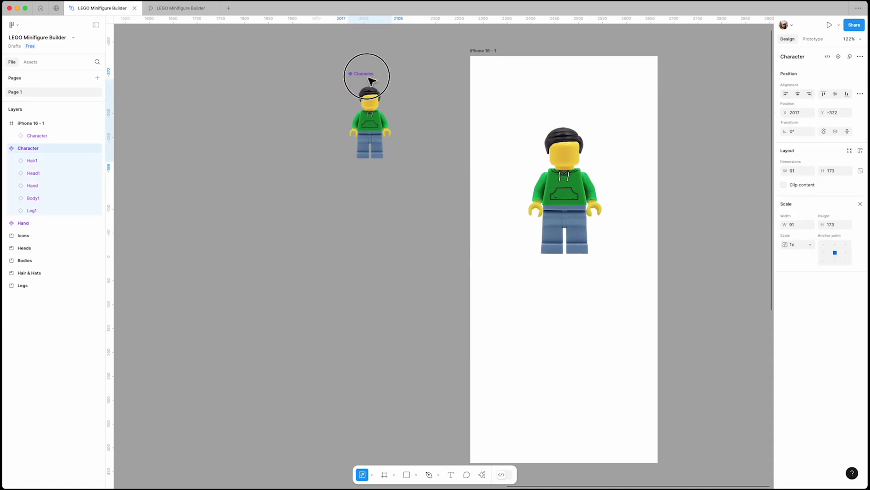
{"action": "scroll", "coordinate": [647, 290], "scroll_direction": "down", "scroll_amount": 2}
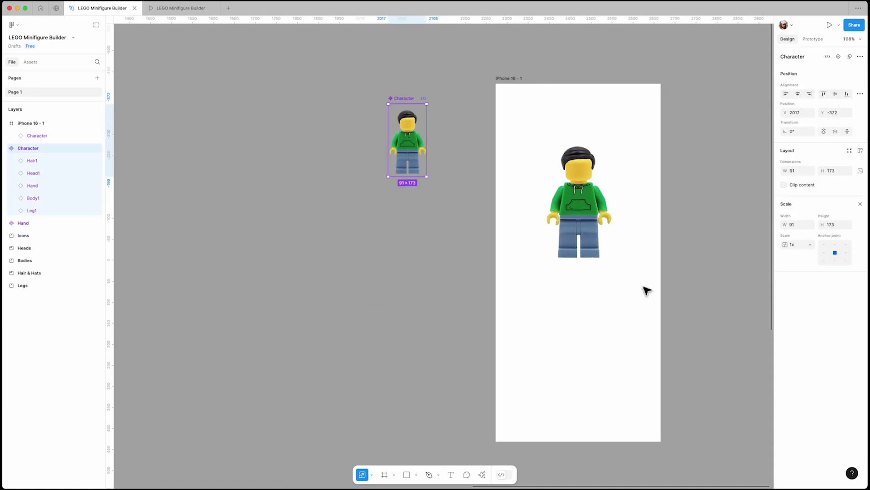
- Place instances of the Body, Hair, Head, Leg and Hat icons from the local assets on the canvas below the main Character component
{"action": "left_click", "coordinate": [31, 62]}
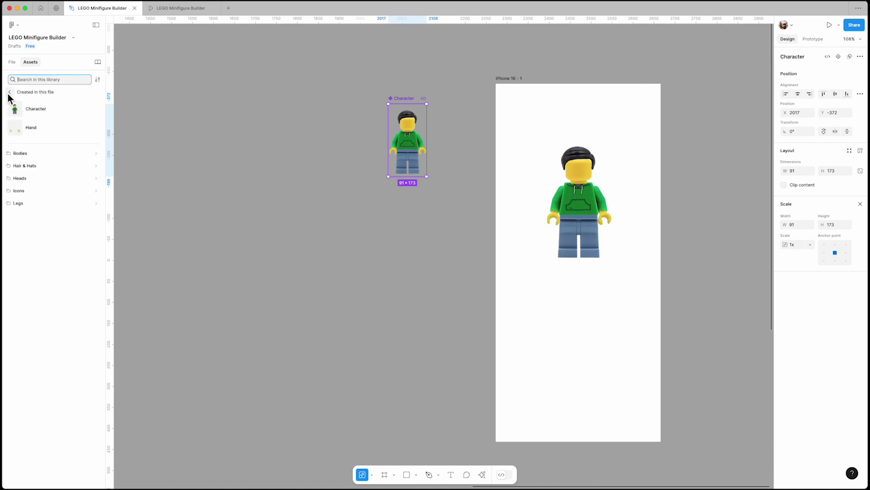
{"action": "left_click", "coordinate": [38, 197]}
{"action": "left_click_drag", "start_coordinate": [23, 114], "coordinate": [275, 238]}
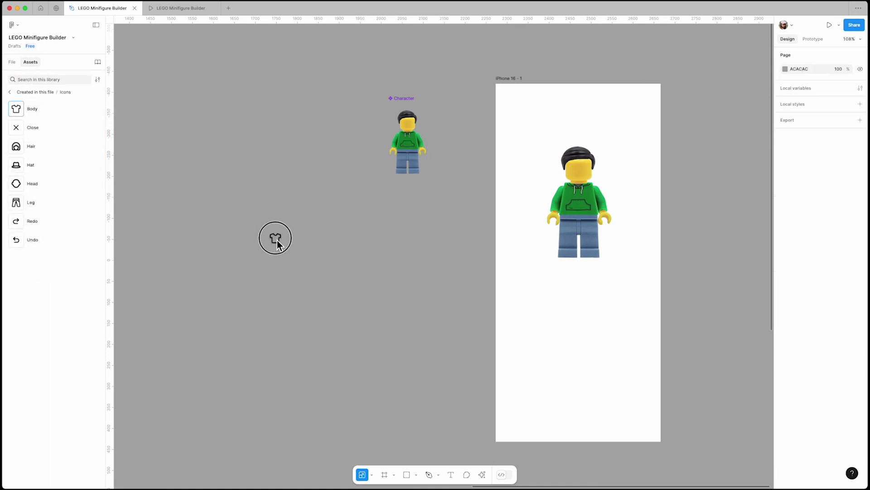
{"action": "left_click_drag", "start_coordinate": [45, 146], "coordinate": [294, 238]}
{"action": "left_click_drag", "start_coordinate": [41, 183], "coordinate": [248, 237]}
{"action": "left_click_drag", "start_coordinate": [75, 209], "coordinate": [315, 237]}
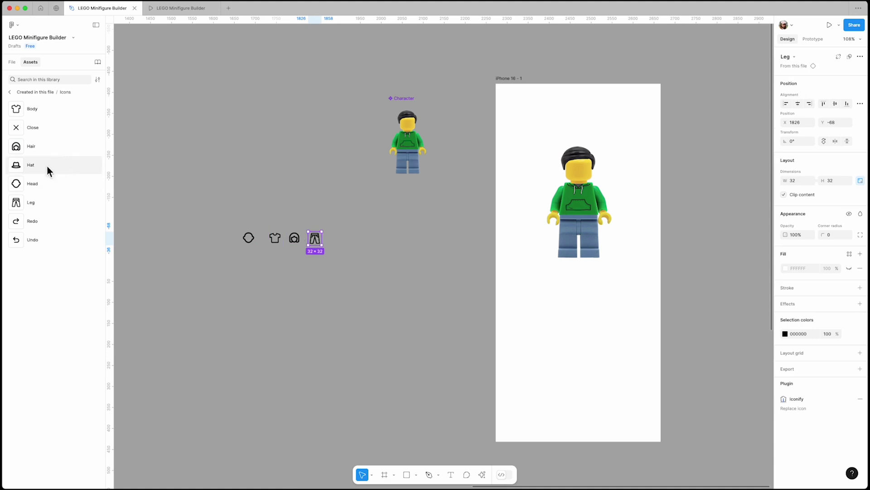
{"action": "left_click_drag", "start_coordinate": [47, 167], "coordinate": [343, 245]}
- Arrange the icons in a row ordered Head, Hair, Body, Leg, Hat, with spacing of 17 between them
{"action": "scroll", "coordinate": [259, 245], "scroll_direction": "up", "scroll_amount": 5}
{"action": "left_click_drag", "start_coordinate": [245, 237], "coordinate": [250, 280]}
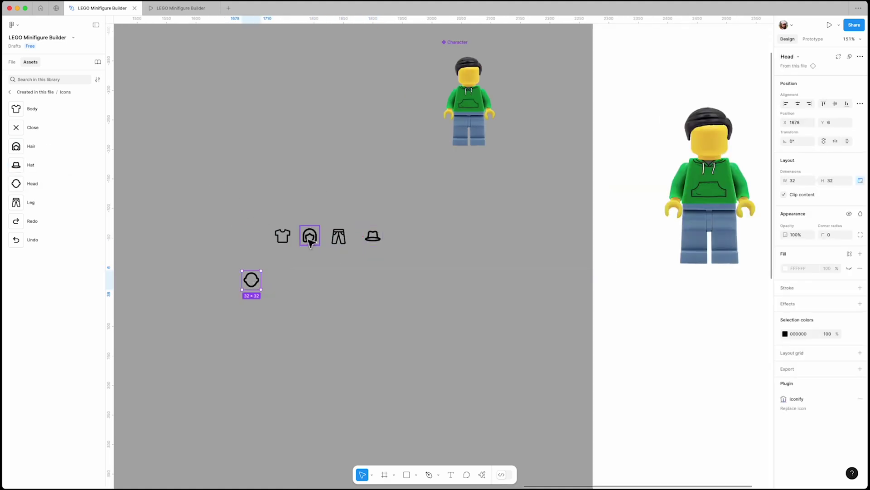
{"action": "left_click_drag", "start_coordinate": [308, 237], "coordinate": [280, 280]}
{"action": "left_click_drag", "start_coordinate": [282, 236], "coordinate": [309, 279]}
{"action": "left_click_drag", "start_coordinate": [339, 236], "coordinate": [337, 278]}
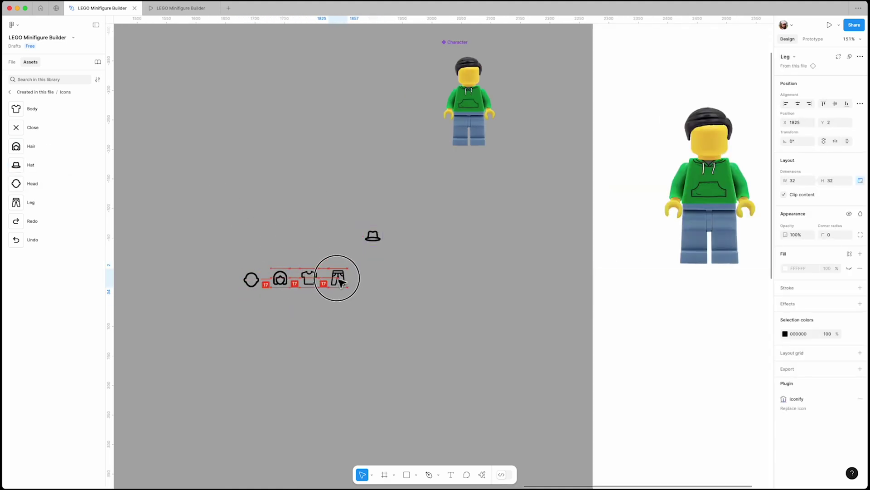
{"action": "left_click_drag", "start_coordinate": [373, 237], "coordinate": [367, 281]}
- Wrap the five icons in an auto layout with a gap of 40 and move it below the character in the frame, at X 36, Y 454
{"action": "left_click_drag", "start_coordinate": [420, 259], "coordinate": [268, 311]}
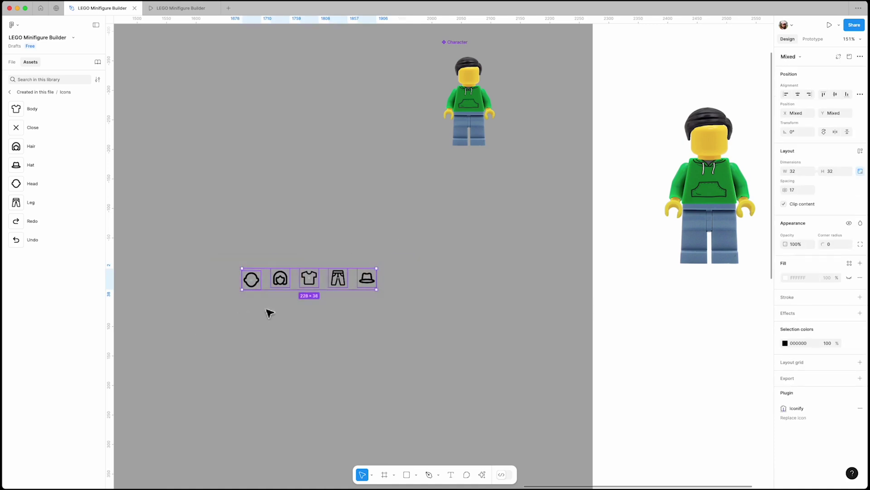
{"action": "key", "text": "shift+a"}
{"action": "left_click", "coordinate": [796, 203]}
{"action": "type", "text": "40"}
{"action": "key", "text": "Return"}
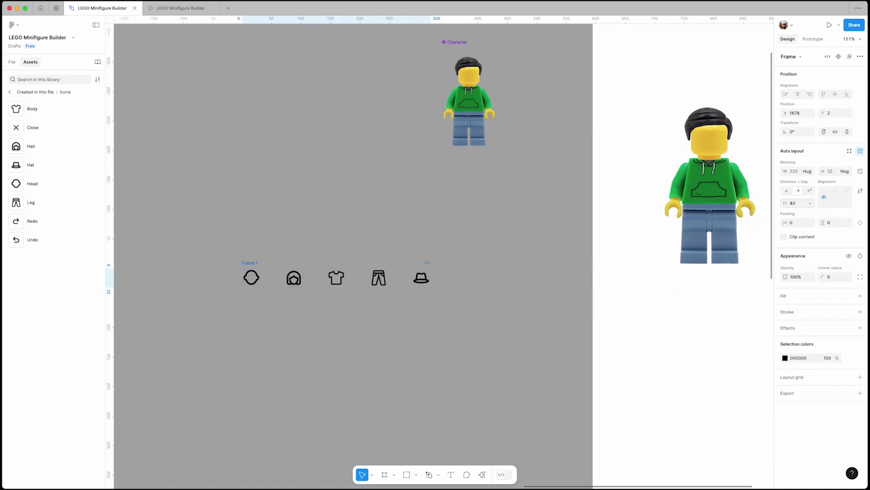
{"action": "scroll", "coordinate": [239, 252], "scroll_direction": "down", "scroll_amount": 3}
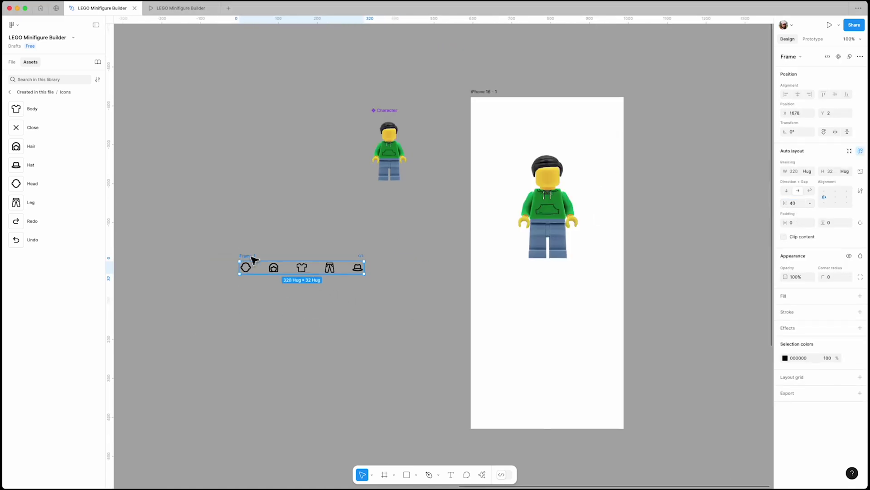
{"action": "left_click_drag", "start_coordinate": [287, 268], "coordinate": [499, 274]}
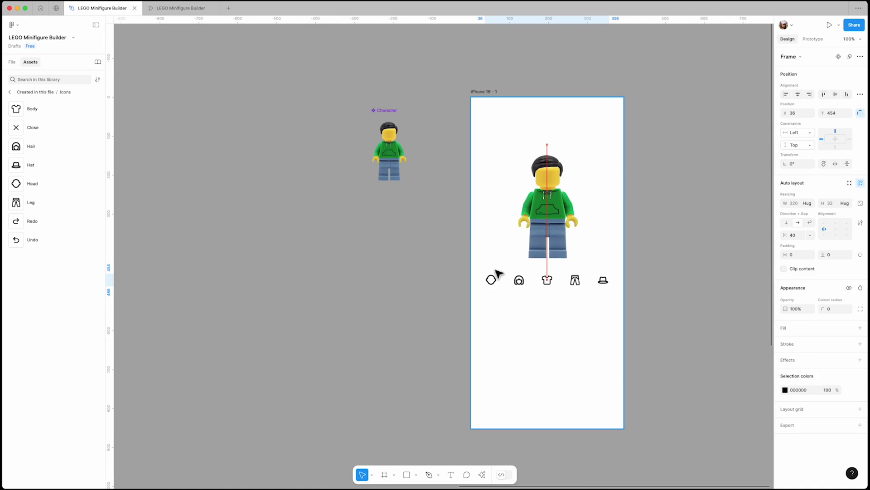
- Add a column layout grid to the iPhone 16 frame with count 4, margin 16 and gutter 16
{"action": "left_click", "coordinate": [493, 92]}
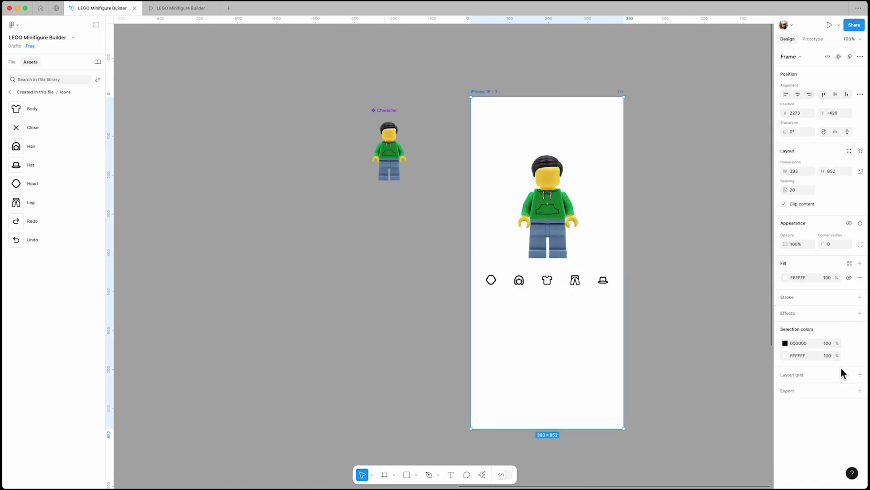
{"action": "left_click", "coordinate": [860, 374]}
{"action": "left_click", "coordinate": [793, 390]}
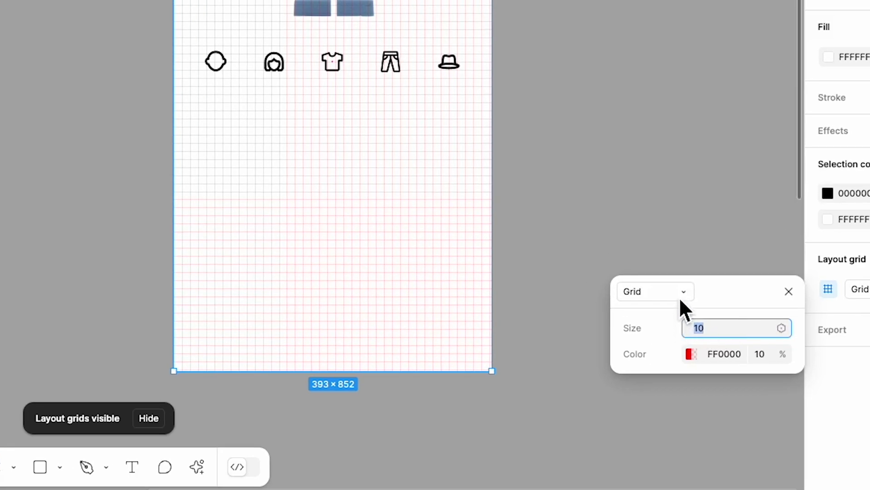
{"action": "left_click", "coordinate": [713, 391]}
{"action": "left_click", "coordinate": [679, 313]}
{"action": "left_click", "coordinate": [710, 328]}
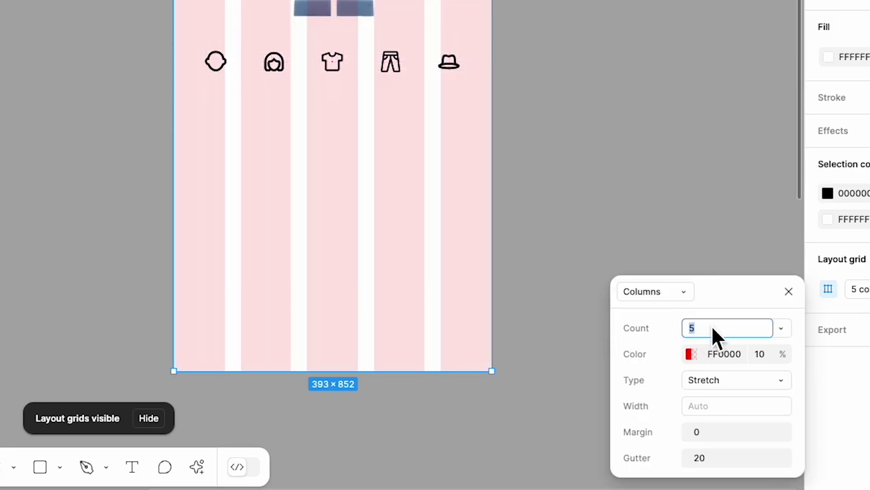
{"action": "left_click", "coordinate": [722, 433]}
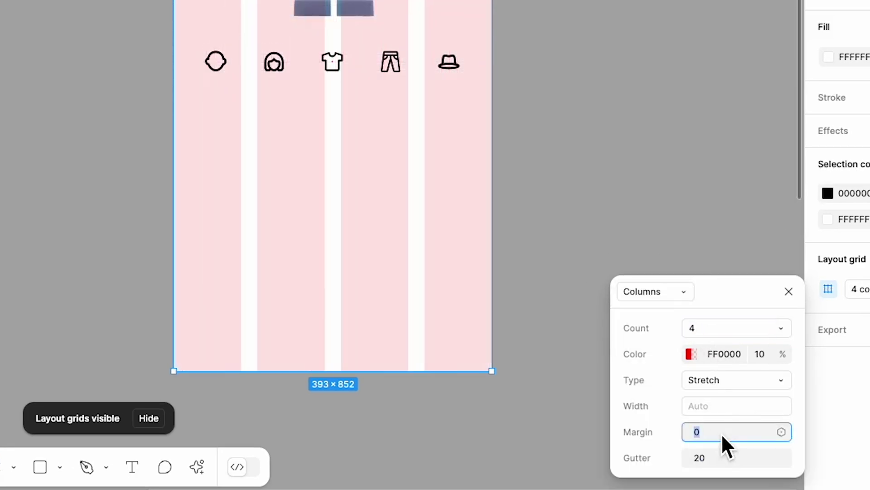
{"action": "left_click", "coordinate": [724, 458]}
{"action": "type", "text": "16"}
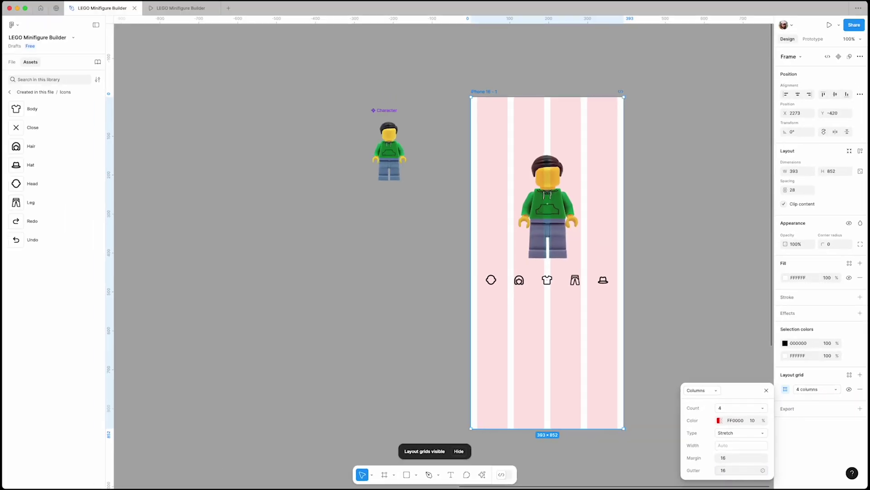
{"action": "left_click", "coordinate": [680, 307]}
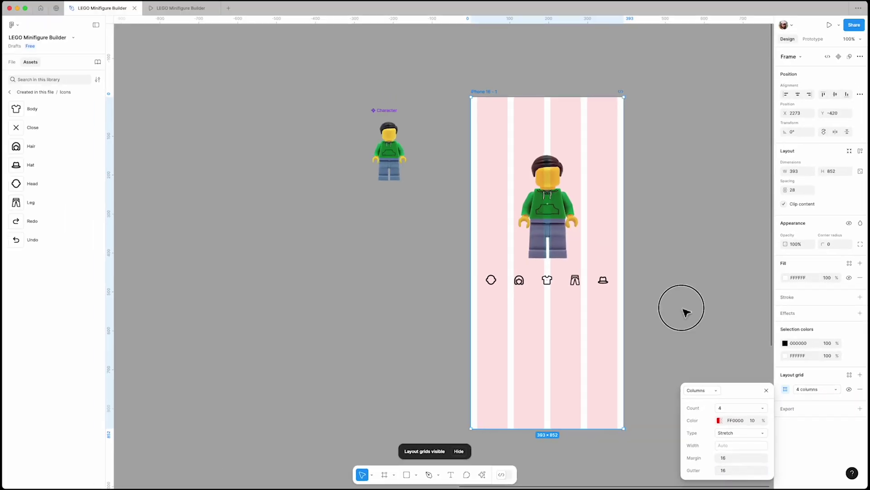
- Centre the icon row horizontally in the frame with a Center constraint and recolour its icons to grey BABABA
{"action": "left_click", "coordinate": [607, 282]}
{"action": "left_click", "coordinate": [799, 96]}
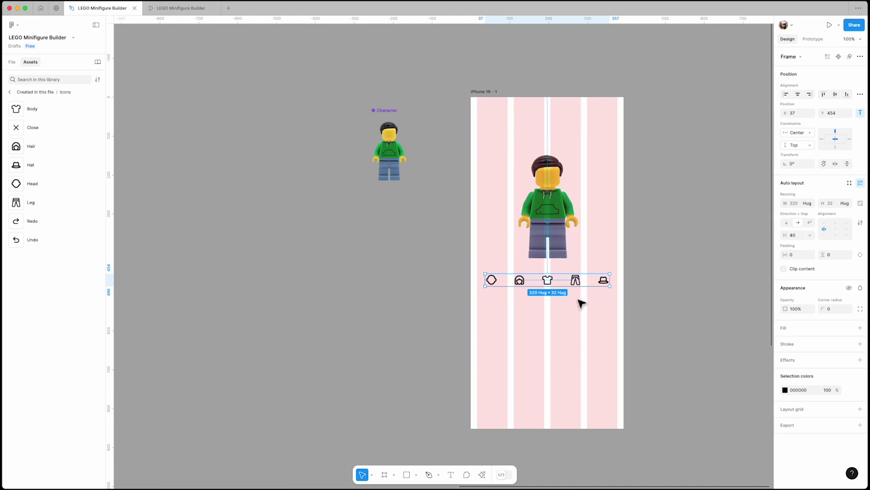
{"action": "scroll", "coordinate": [582, 301], "scroll_direction": "up", "scroll_amount": 5}
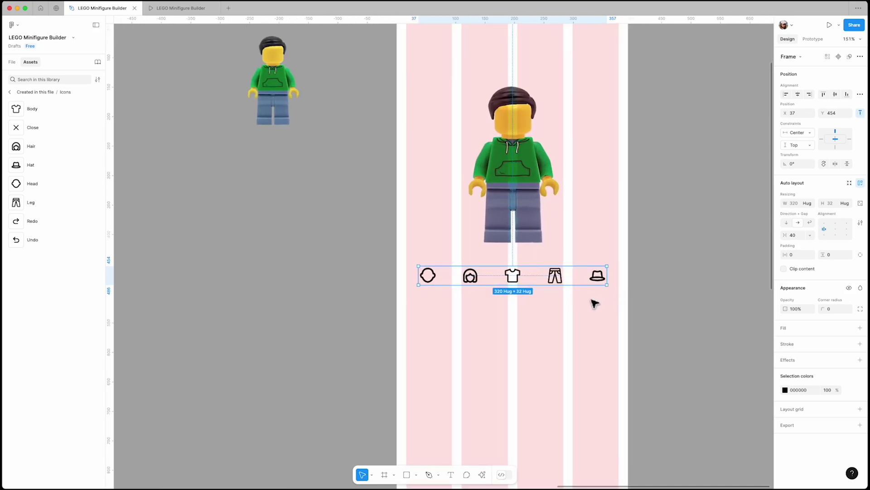
{"action": "left_click", "coordinate": [787, 393]}
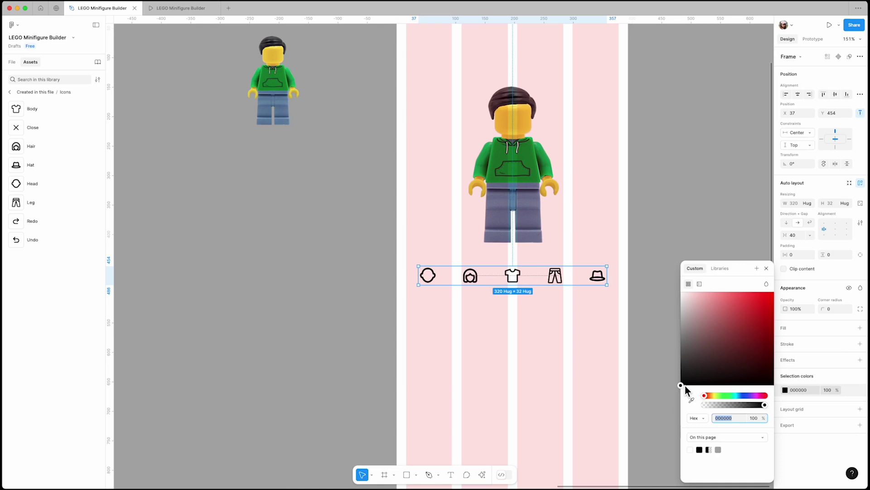
{"action": "left_click", "coordinate": [719, 451]}
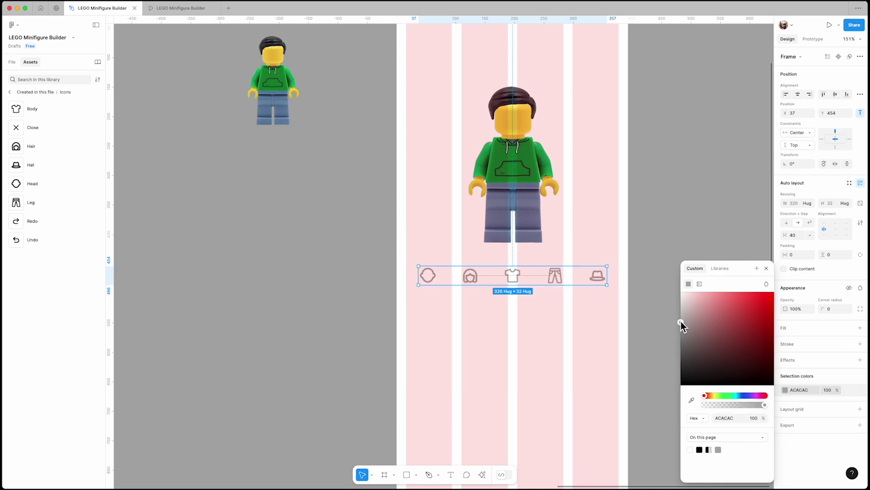
{"action": "left_click", "coordinate": [767, 268]}
{"action": "left_click", "coordinate": [579, 309]}
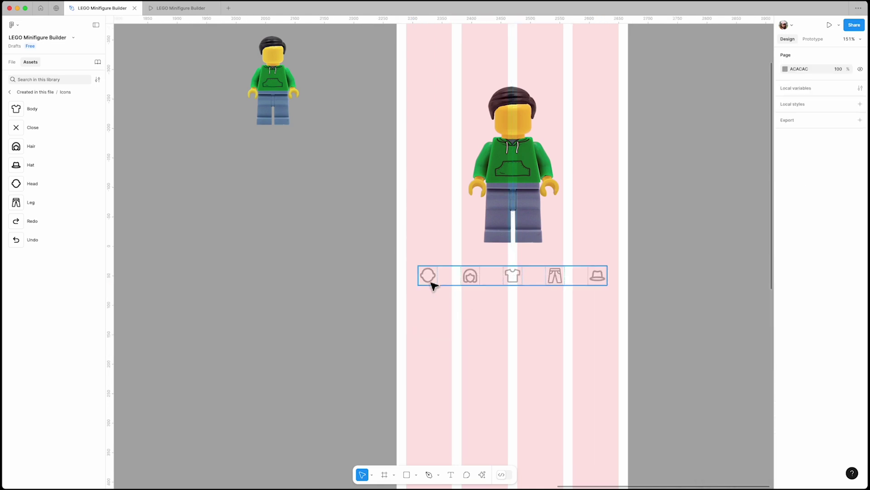
- Recolour the Head icon in the row to blue 0B85FF
{"action": "double_click", "coordinate": [432, 283]}
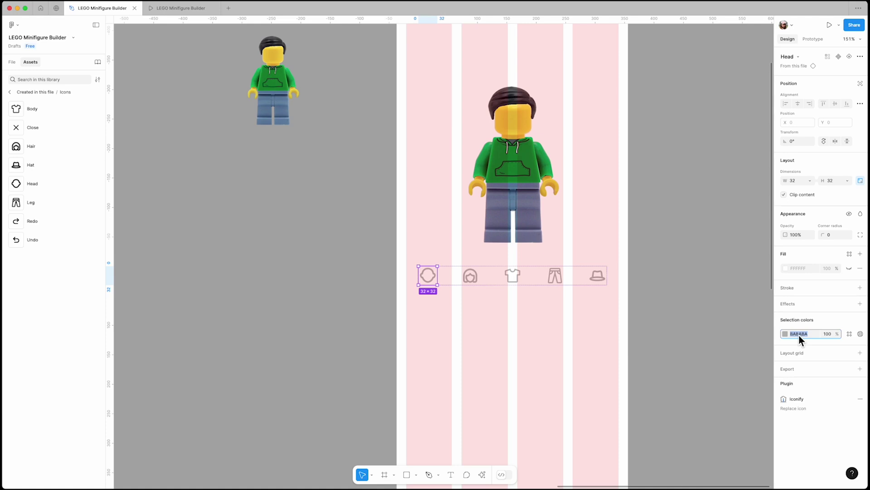
{"action": "type", "text": "0B85FF"}
{"action": "left_click", "coordinate": [786, 334]}
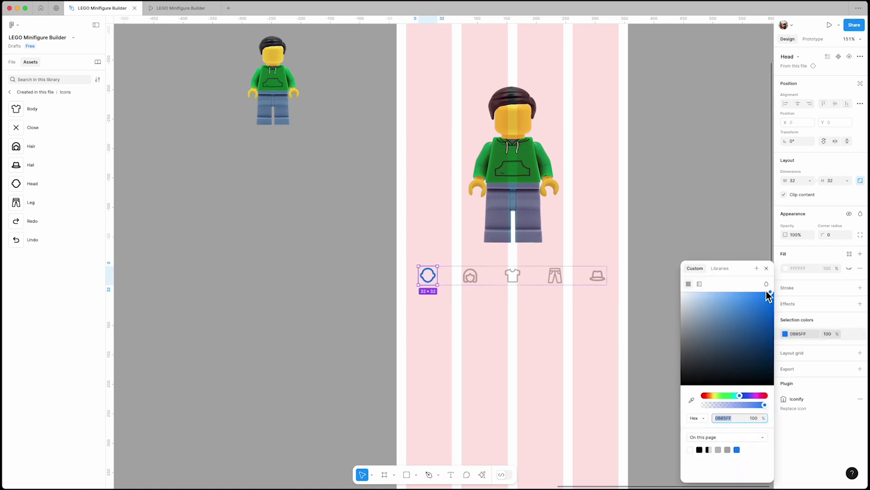
{"action": "left_click", "coordinate": [716, 241]}
- Deselect the icon row and hide the layout grids
{"action": "left_click", "coordinate": [541, 287]}
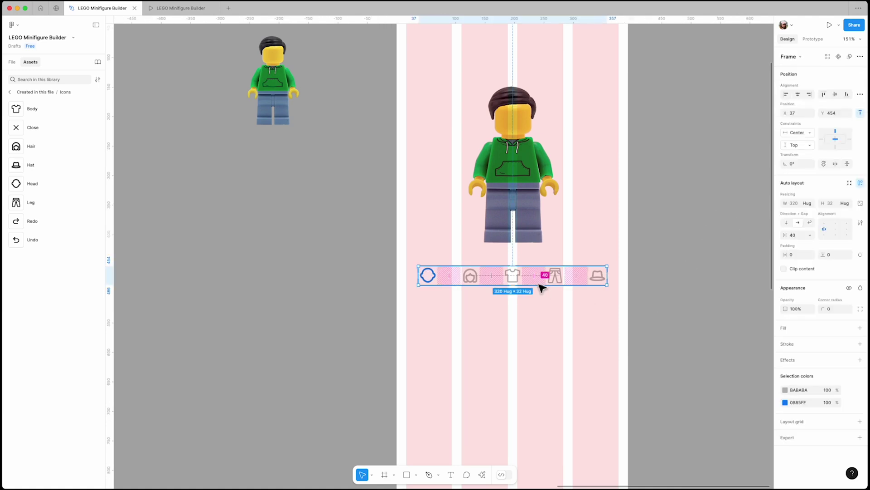
{"action": "scroll", "coordinate": [541, 286], "scroll_direction": "down", "scroll_amount": 5}
{"action": "left_click", "coordinate": [618, 301]}
{"action": "key", "text": "shift+g"}
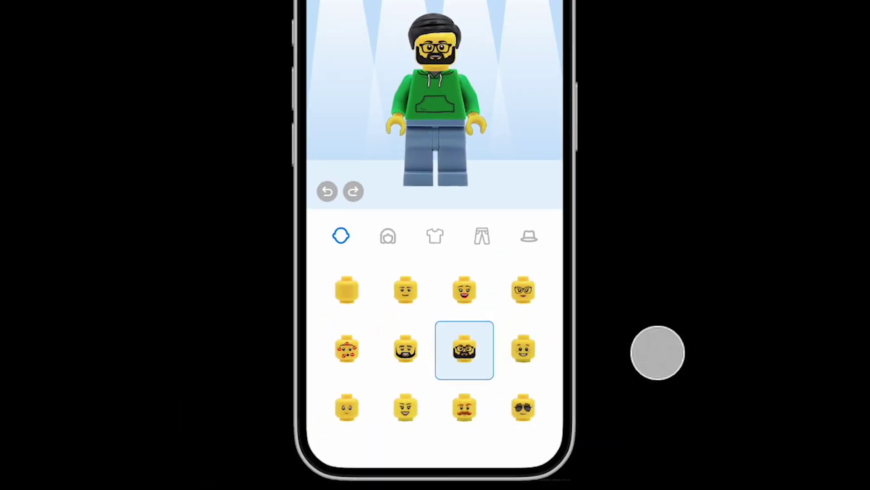
- Check the dimensions of the Head1, Head2 and Body2 main components
{"action": "left_click", "coordinate": [398, 281]}
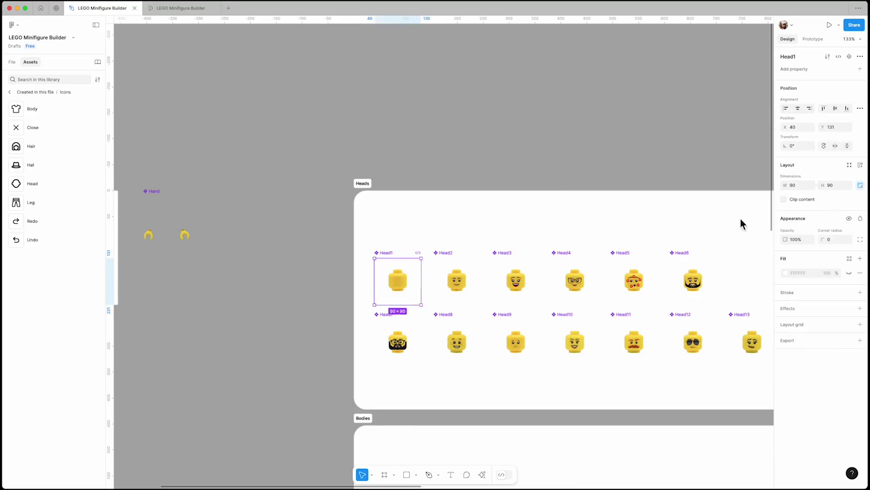
{"action": "left_click", "coordinate": [456, 281]}
{"action": "scroll", "coordinate": [457, 281], "scroll_direction": "down", "scroll_amount": 4}
{"action": "left_click", "coordinate": [455, 369]}
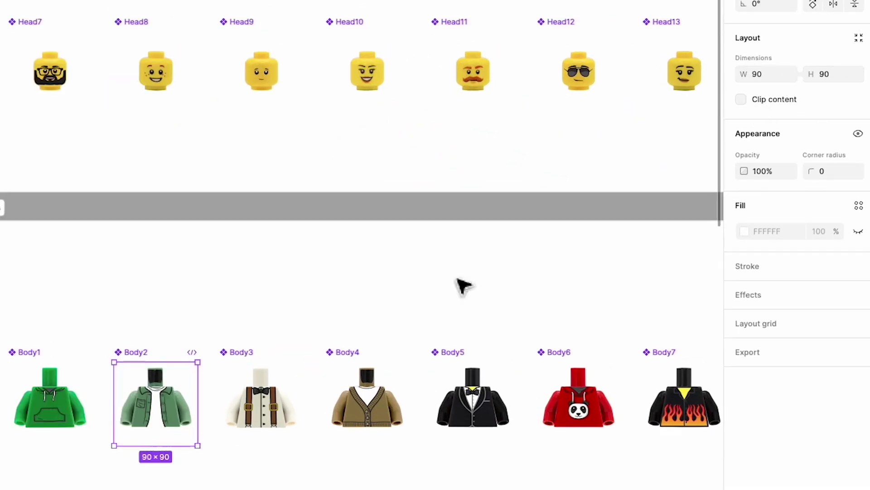
- Check the dimensions of the Hair6 main component and clear the selection
{"action": "scroll", "coordinate": [462, 286], "scroll_direction": "down", "scroll_amount": 5}
{"action": "left_click", "coordinate": [258, 367]}
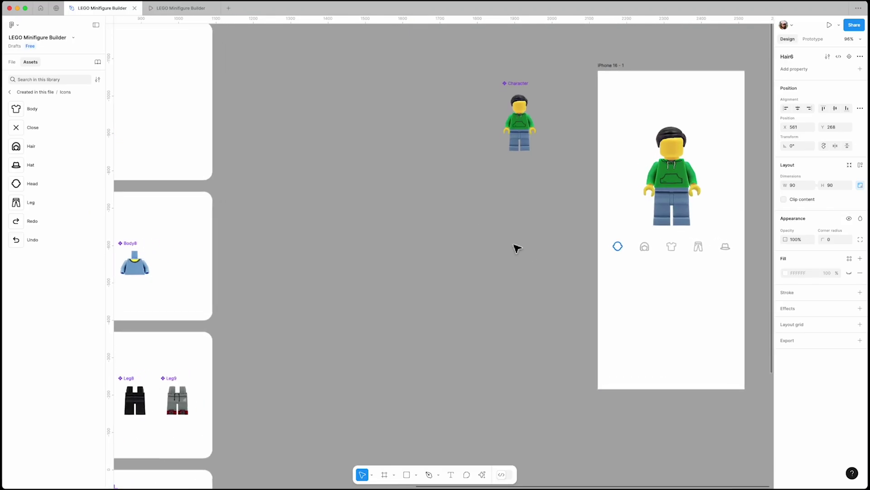
{"action": "scroll", "coordinate": [517, 248], "scroll_direction": "up", "scroll_amount": 2}
{"action": "left_click", "coordinate": [404, 278]}
- Draw a 90 × 90 rectangle on the empty canvas between the Character component and the part sections, and remove its fill
{"action": "key", "text": "r"}
{"action": "left_click_drag", "start_coordinate": [434, 223], "coordinate": [464, 261]}
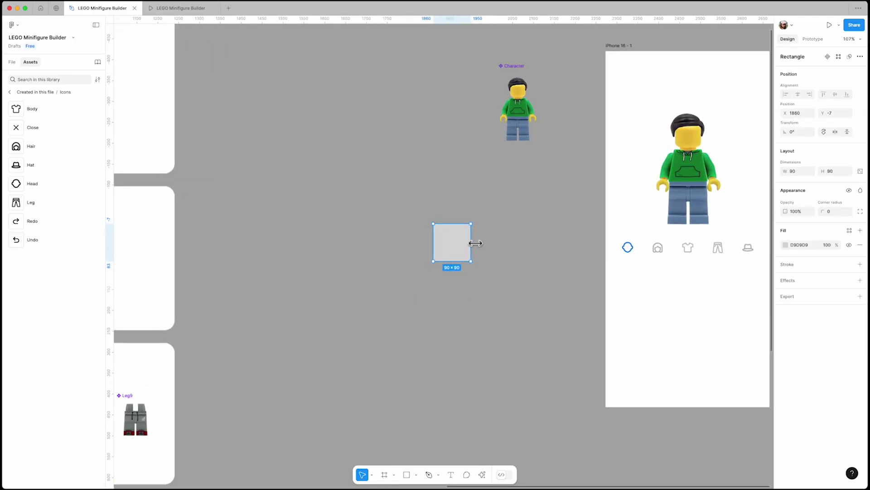
{"action": "scroll", "coordinate": [475, 243], "scroll_direction": "up", "scroll_amount": 5}
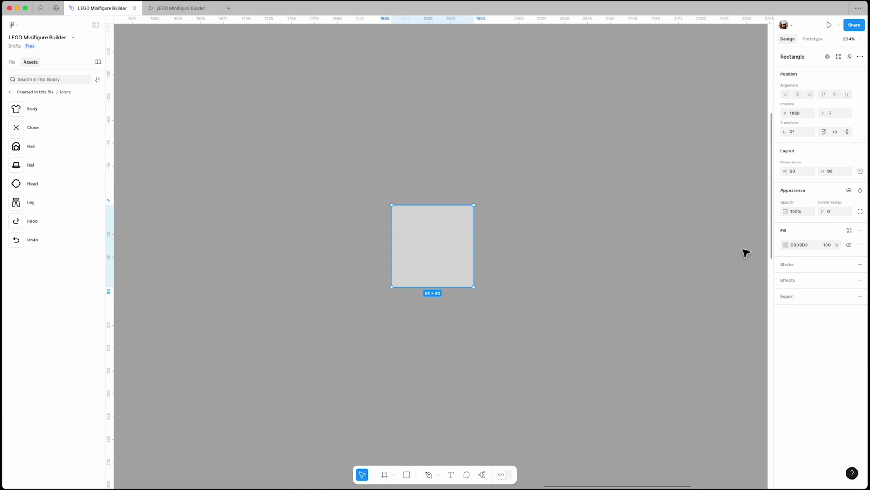
{"action": "left_click", "coordinate": [860, 245]}
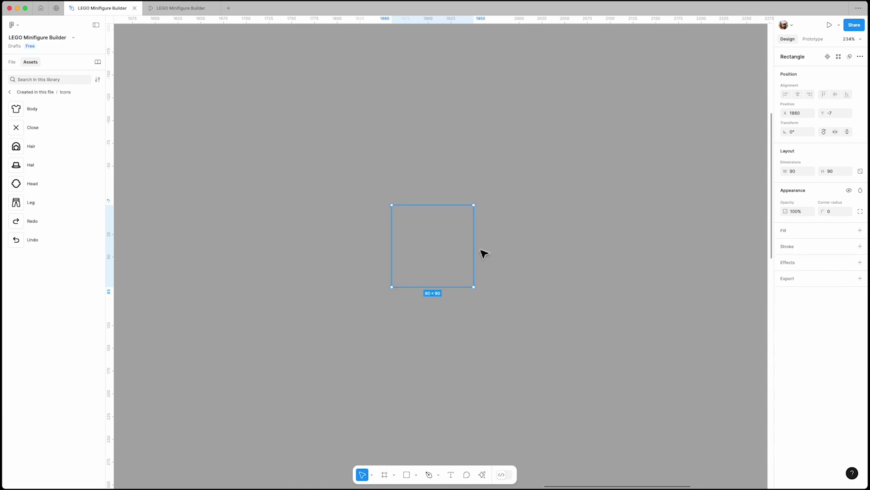
- Turn the empty square into a component and rename it ItemHolder
{"action": "left_click", "coordinate": [830, 58]}
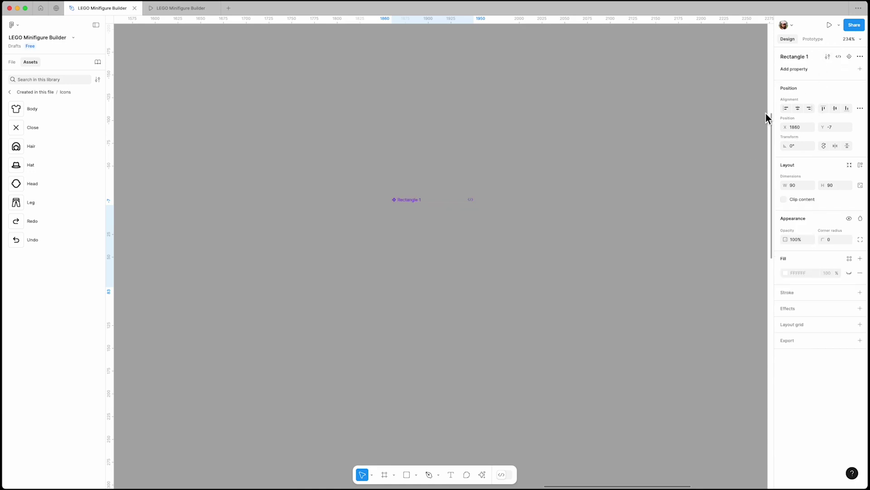
{"action": "double_click", "coordinate": [406, 200]}
{"action": "type", "text": "ItemHo"}
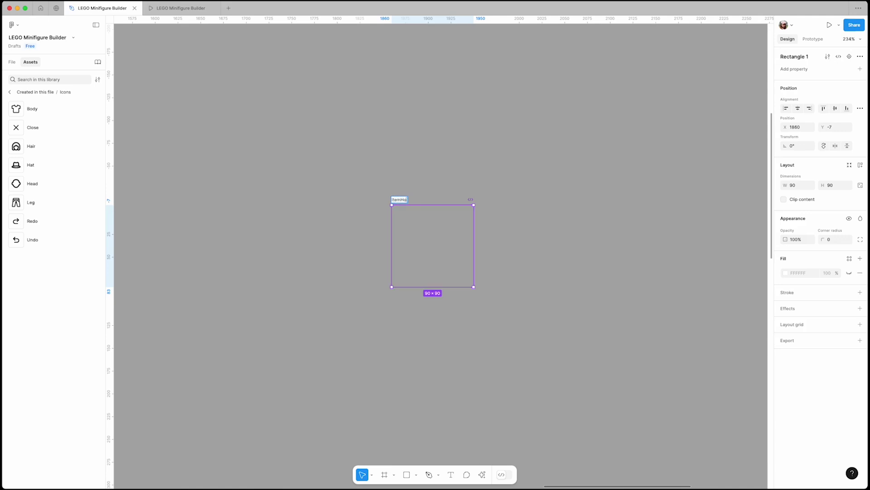
{"action": "type", "text": "lder"}
{"action": "left_click", "coordinate": [483, 157]}
- Place an instance of ItemHolder beside the main component and wrap it in a new component
{"action": "left_click", "coordinate": [416, 203]}
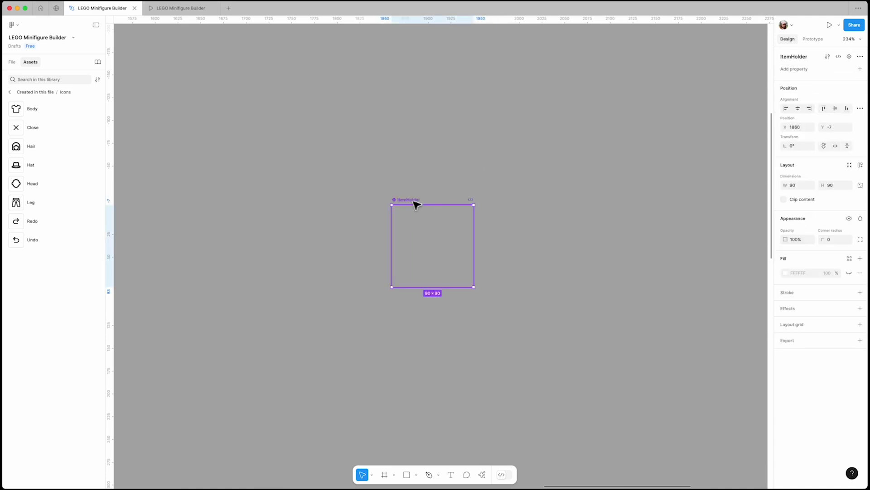
{"action": "left_click_drag", "start_coordinate": [427, 241], "coordinate": [550, 242]}
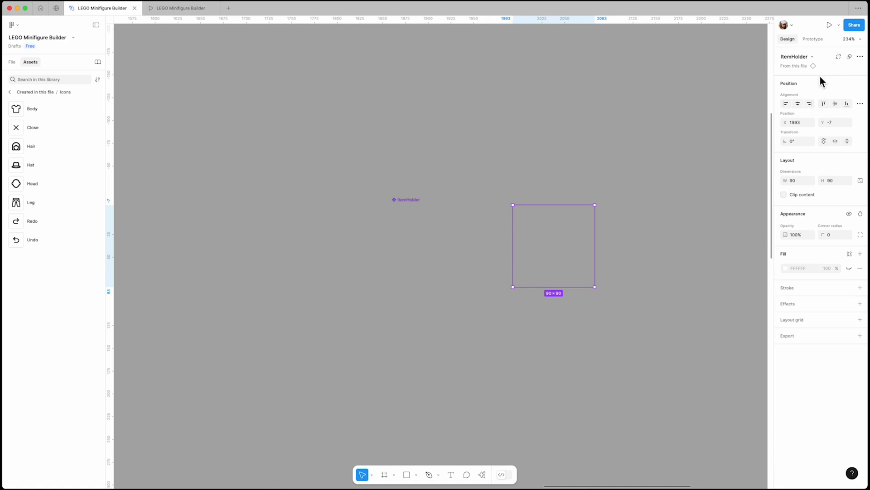
{"action": "right_click", "coordinate": [578, 233]}
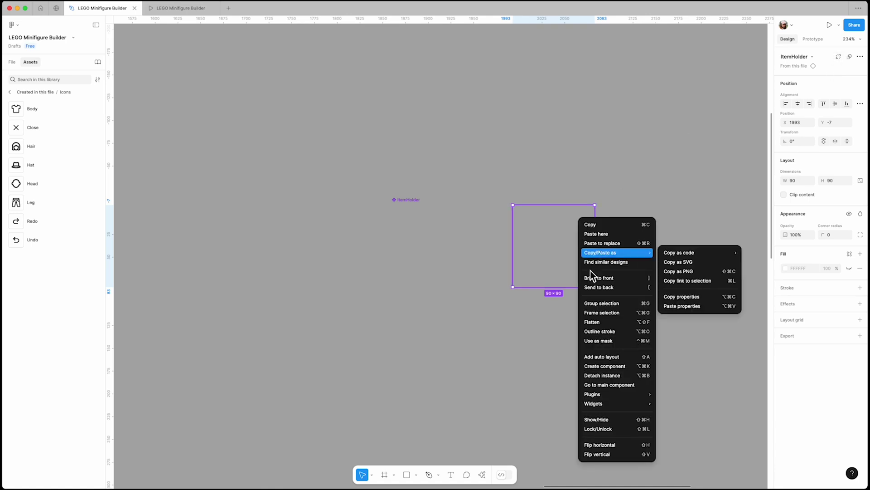
{"action": "left_click", "coordinate": [608, 366]}
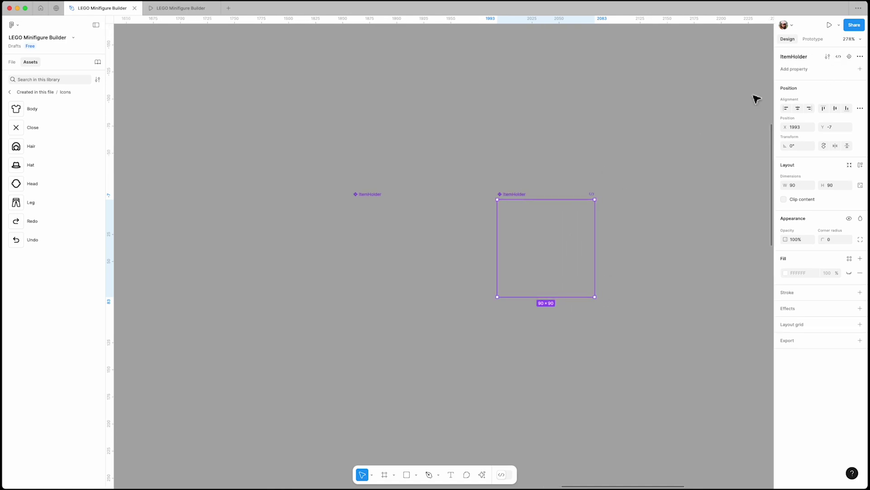
- Add a second variant to the new component and rename the component set Select/Hair
{"action": "left_click", "coordinate": [848, 56]}
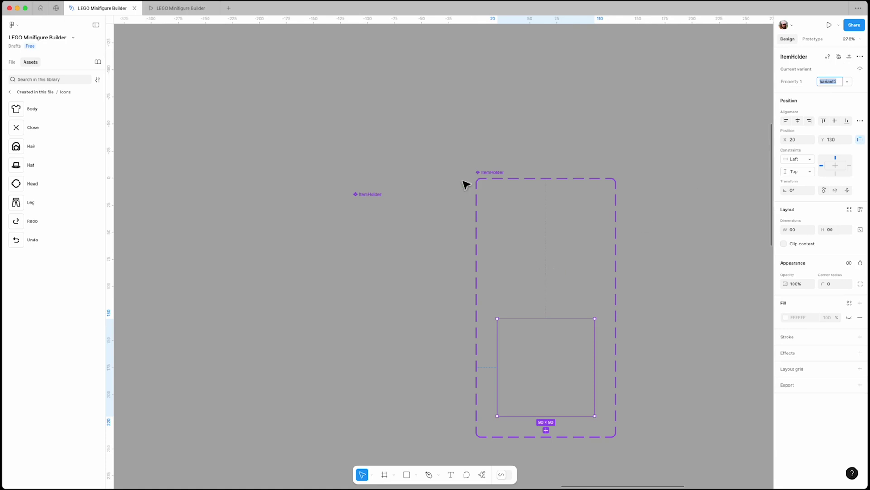
{"action": "double_click", "coordinate": [501, 174]}
{"action": "type", "text": "Select/Hair"}
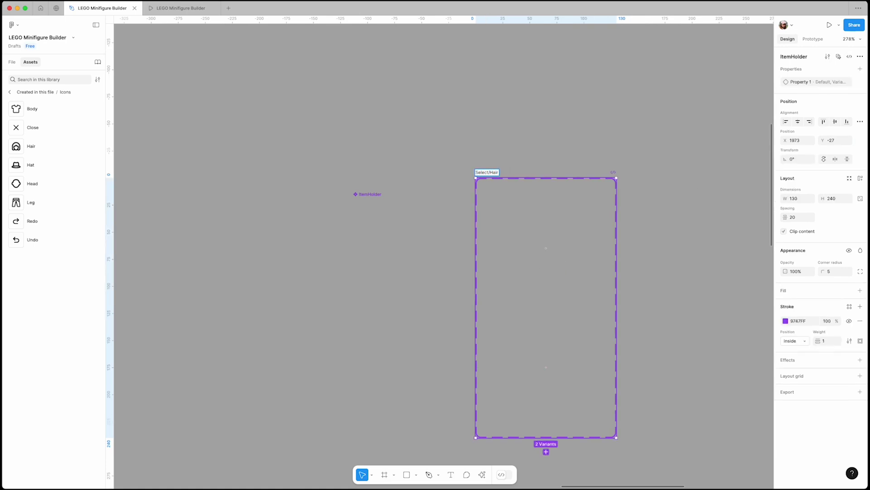
{"action": "left_click", "coordinate": [547, 102]}
- Fill the second Select/Hair variant with blue 0B85FF at 10% opacity
{"action": "left_click", "coordinate": [538, 251]}
{"action": "scroll", "coordinate": [540, 256], "scroll_direction": "down", "scroll_amount": 2}
{"action": "left_click", "coordinate": [529, 339]}
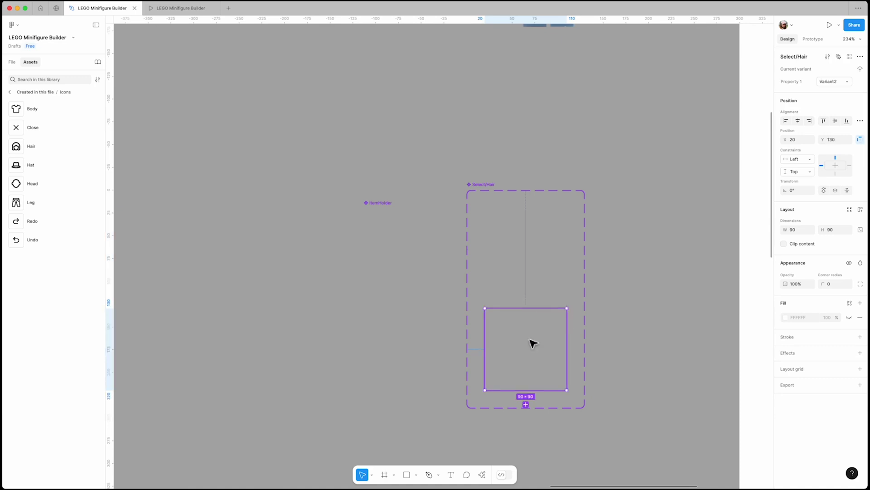
{"action": "left_click", "coordinate": [849, 317]}
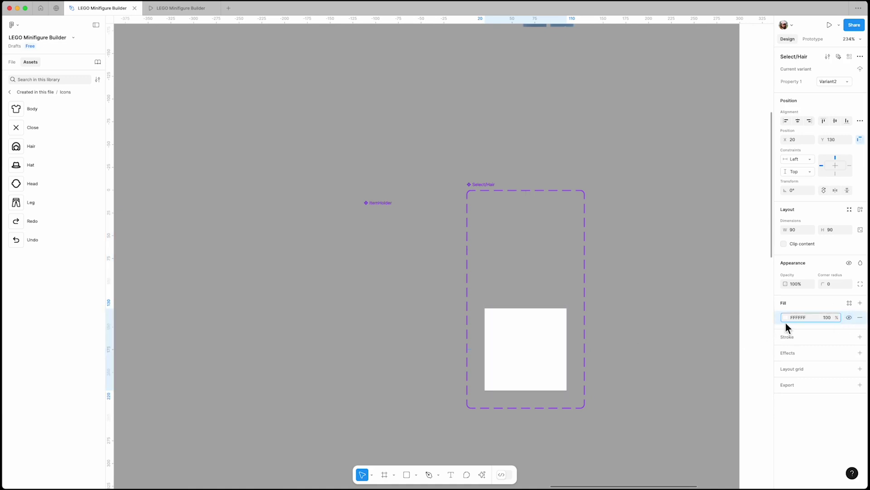
{"action": "left_click", "coordinate": [786, 317]}
{"action": "left_click", "coordinate": [746, 449]}
{"action": "left_click", "coordinate": [832, 318]}
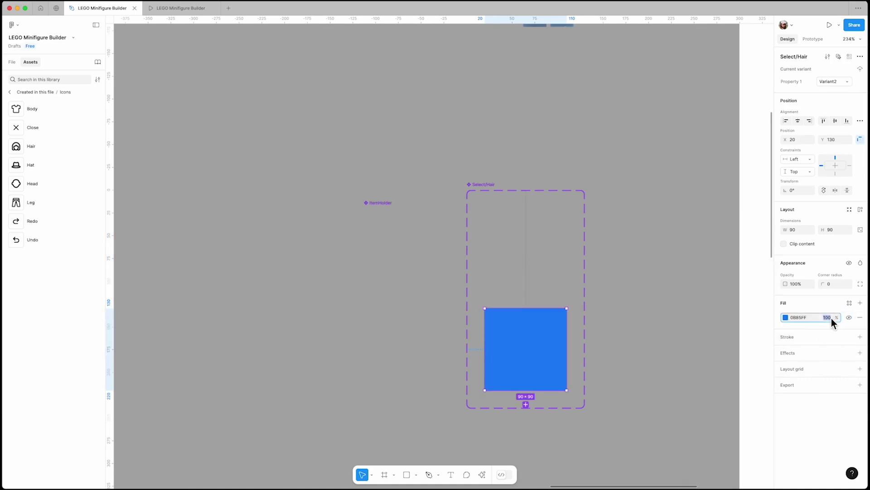
{"action": "type", "text": "10"}
{"action": "key", "text": "Return"}
- Give the second variant a blue 0B85FF stroke and a corner radius of 8
{"action": "left_click", "coordinate": [860, 336]}
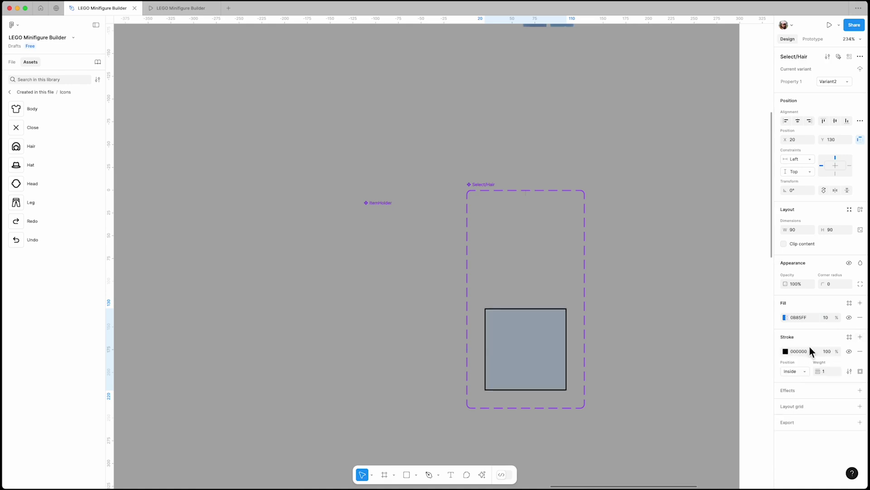
{"action": "left_click", "coordinate": [786, 351]}
{"action": "left_click", "coordinate": [746, 449]}
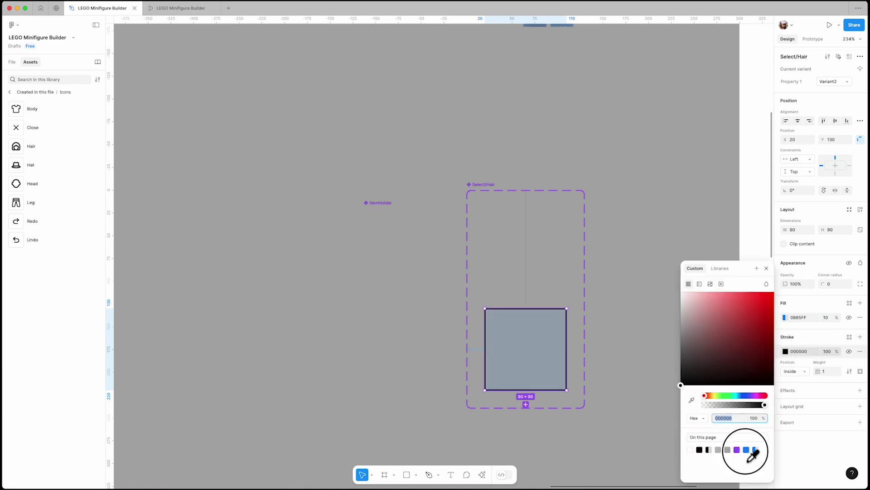
{"action": "left_click", "coordinate": [836, 284]}
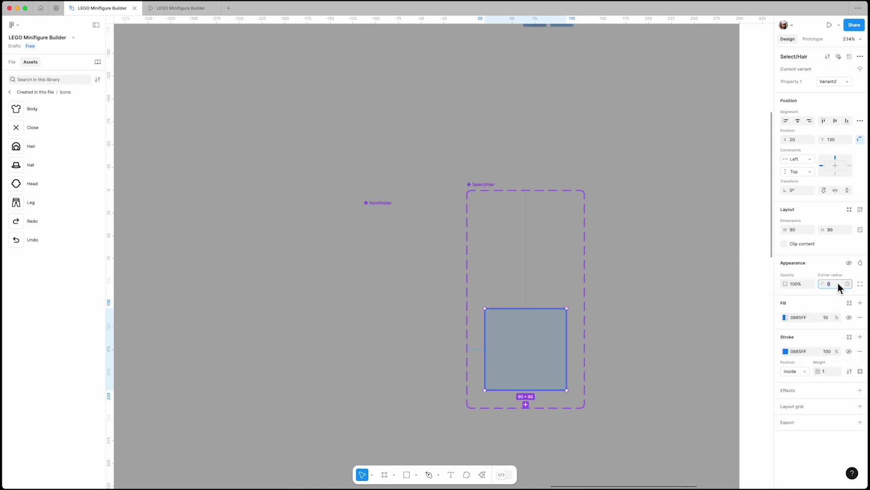
{"action": "type", "text": "8"}
{"action": "key", "text": "Return"}
- Name the second variant's value Selected and rename the variant property State
{"action": "left_click", "coordinate": [549, 275]}
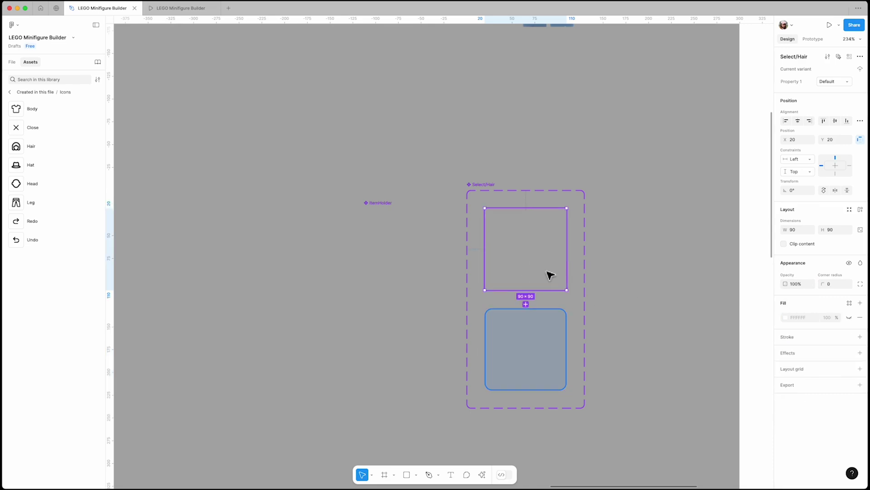
{"action": "key", "text": "Delete"}
{"action": "left_click", "coordinate": [543, 328]}
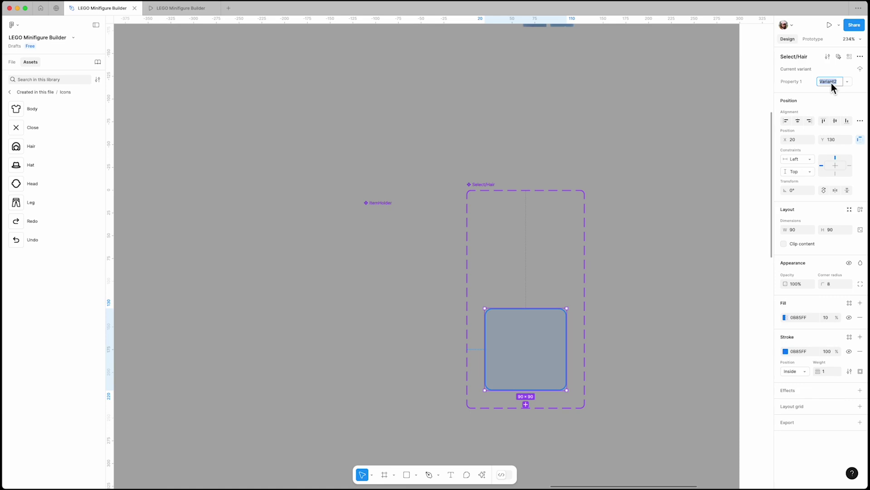
{"action": "type", "text": "Select"}
{"action": "type", "text": "State"}
{"action": "left_click", "coordinate": [631, 175]}
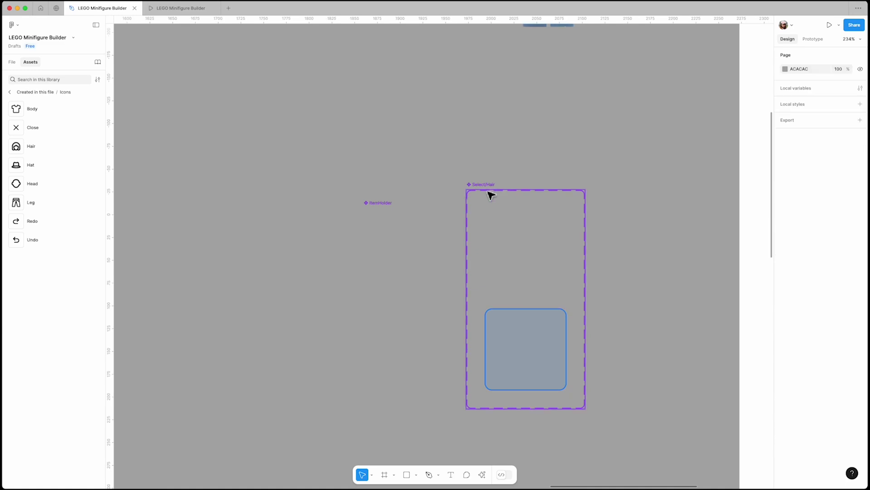
- Start an instance swap property named Hair on the Select/Hair set, with Hair1 as its value
{"action": "left_click", "coordinate": [491, 191]}
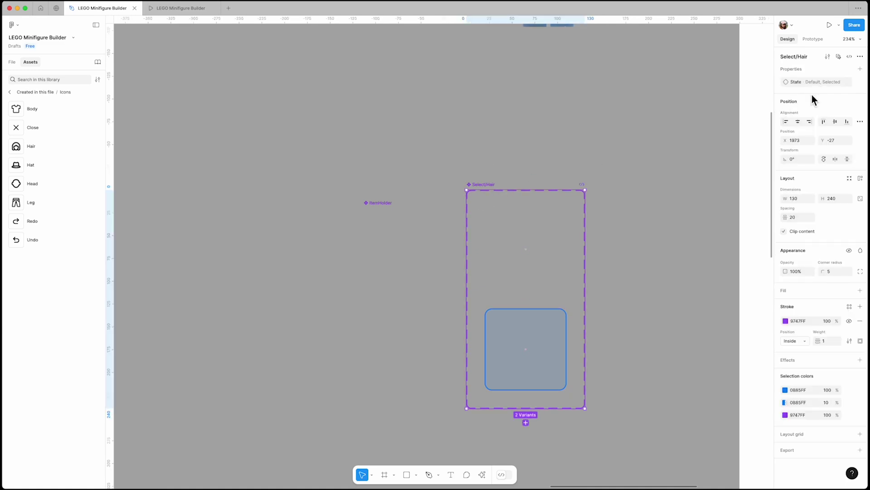
{"action": "left_click", "coordinate": [859, 69]}
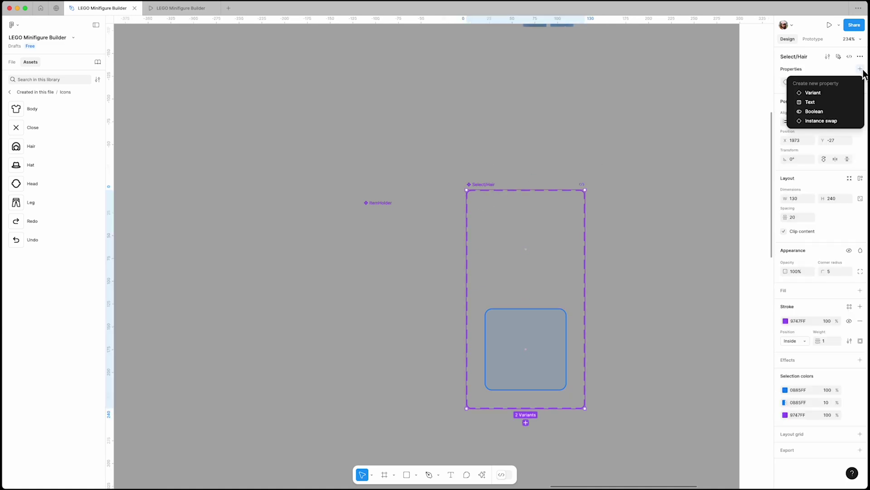
{"action": "left_click", "coordinate": [832, 120]}
{"action": "type", "text": "Hair"}
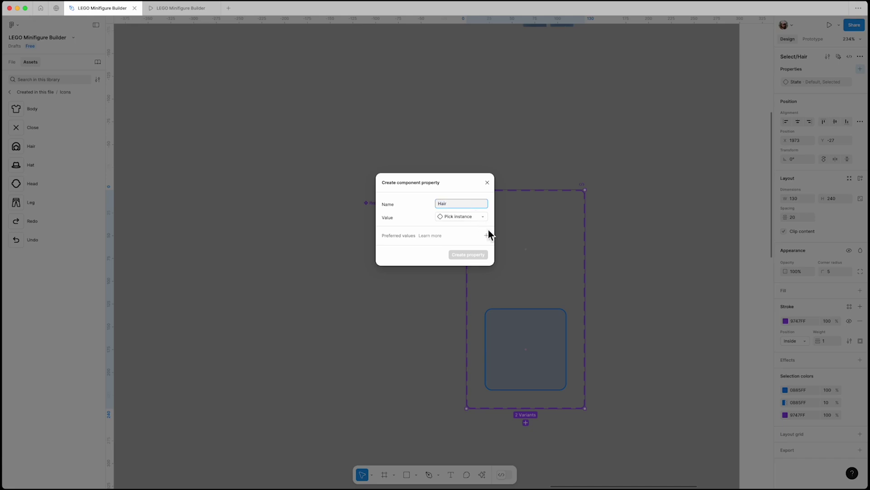
{"action": "left_click", "coordinate": [487, 235]}
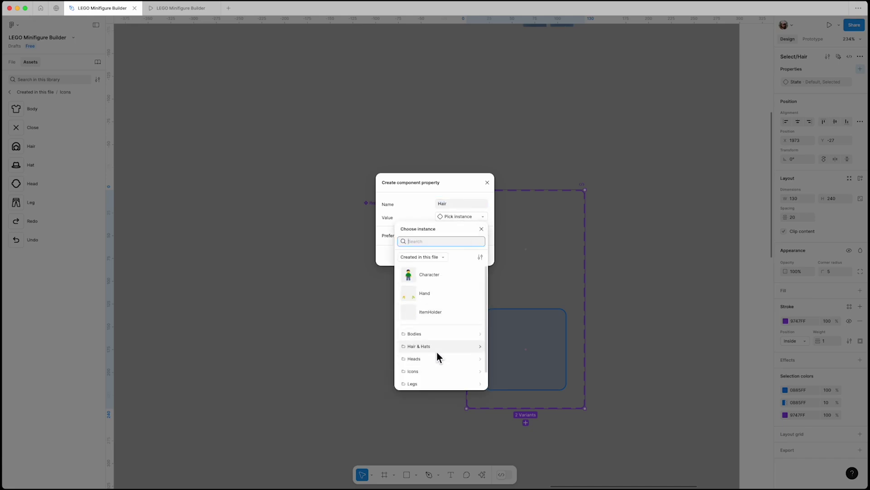
{"action": "left_click", "coordinate": [437, 350]}
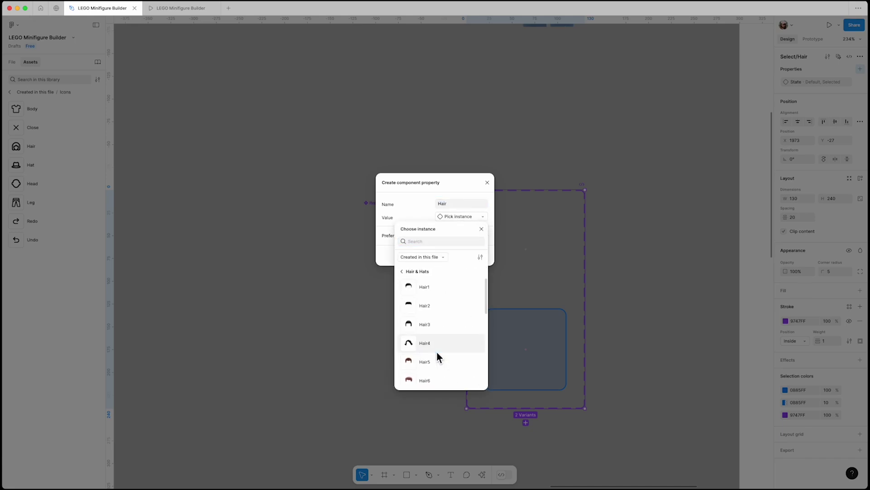
{"action": "left_click", "coordinate": [448, 286]}
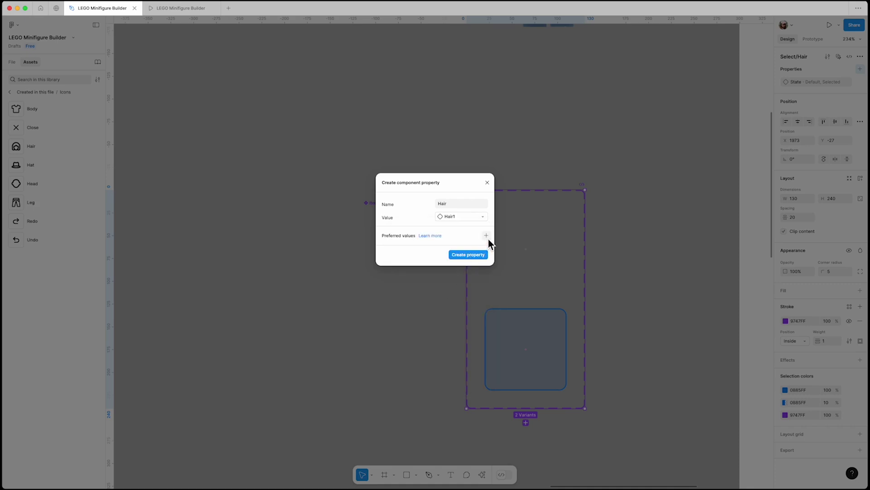
- Add Hair1 through Hair8 as preferred values and create the Hair property
{"action": "left_click", "coordinate": [487, 238]}
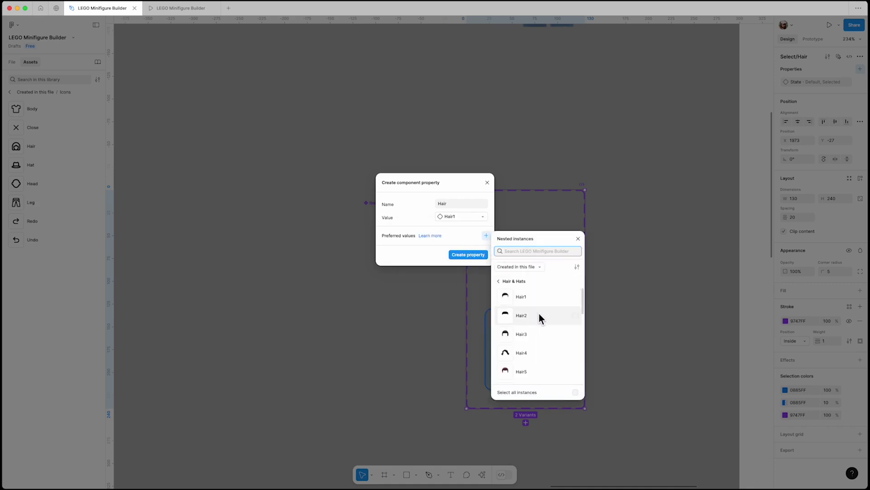
{"action": "left_click", "coordinate": [575, 297]}
{"action": "left_click", "coordinate": [575, 315]}
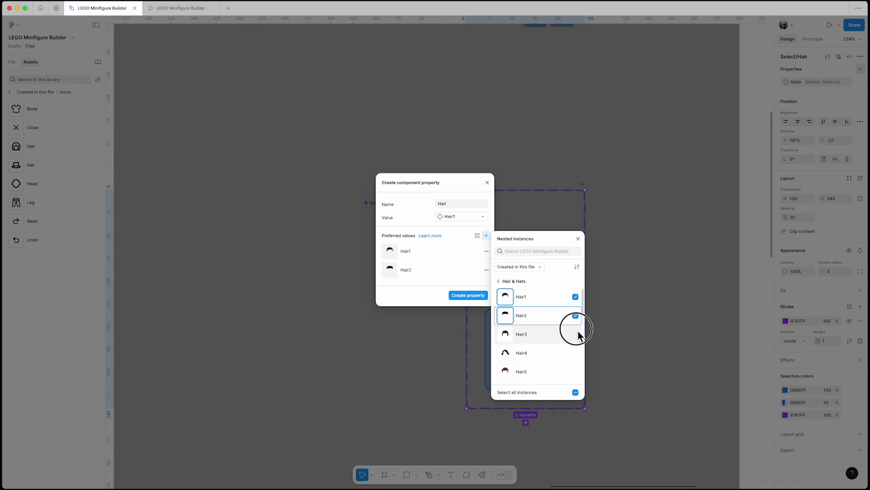
{"action": "left_click", "coordinate": [577, 334]}
{"action": "left_click", "coordinate": [577, 352]}
{"action": "left_click", "coordinate": [575, 371]}
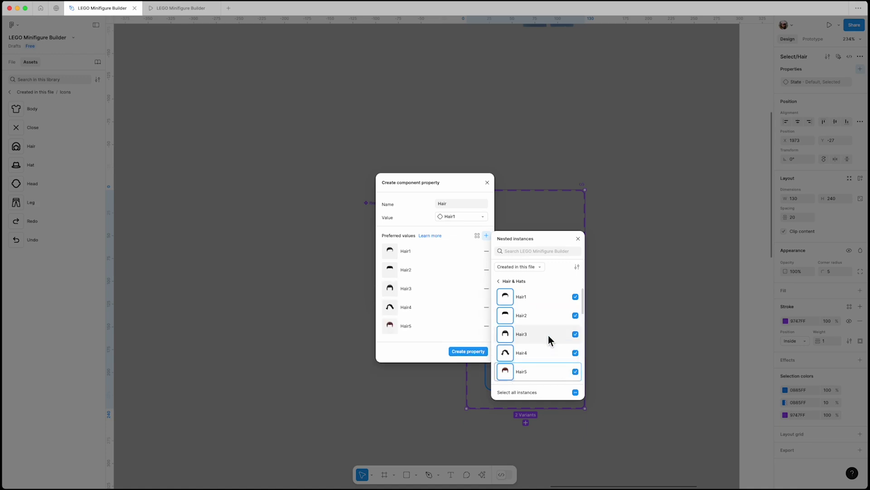
{"action": "scroll", "coordinate": [548, 335], "scroll_direction": "down", "scroll_amount": 3}
{"action": "left_click", "coordinate": [576, 315]}
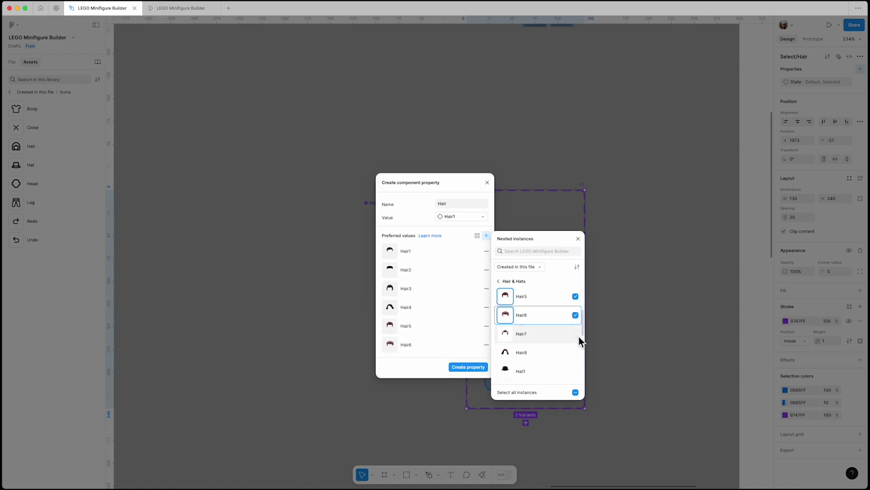
{"action": "left_click", "coordinate": [576, 335]}
{"action": "left_click", "coordinate": [576, 353]}
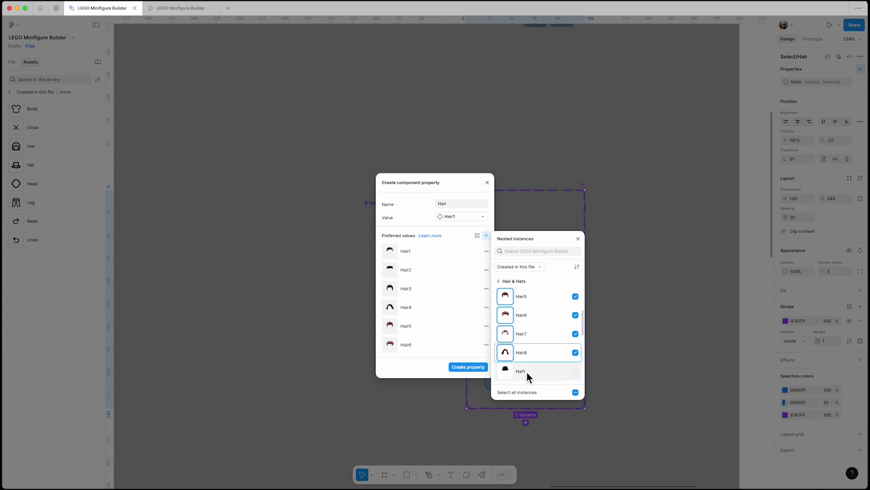
{"action": "left_click", "coordinate": [578, 239]}
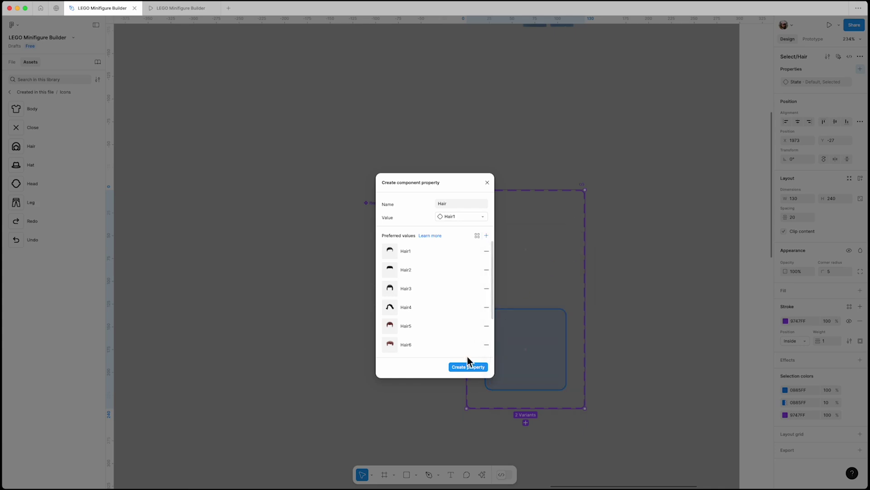
{"action": "scroll", "coordinate": [428, 303], "scroll_direction": "down", "scroll_amount": 2}
{"action": "left_click", "coordinate": [468, 367]}
- Apply the Hair instance swap property to the ItemHolder instance in the Default variant of Select/Hair
{"action": "left_click", "coordinate": [561, 274]}
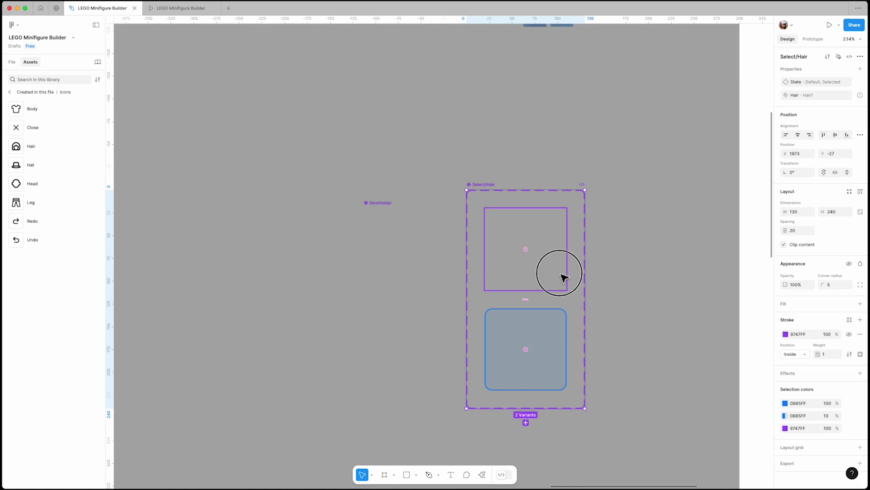
{"action": "left_click", "coordinate": [556, 270]}
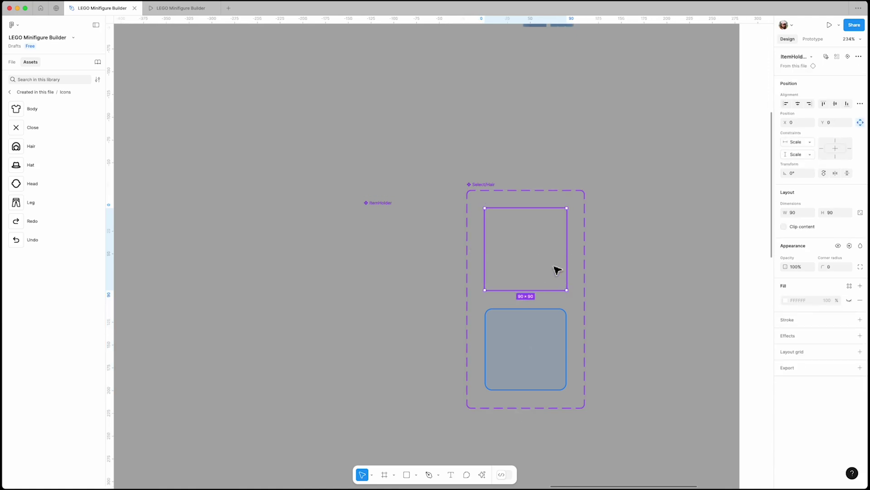
{"action": "left_click", "coordinate": [848, 56]}
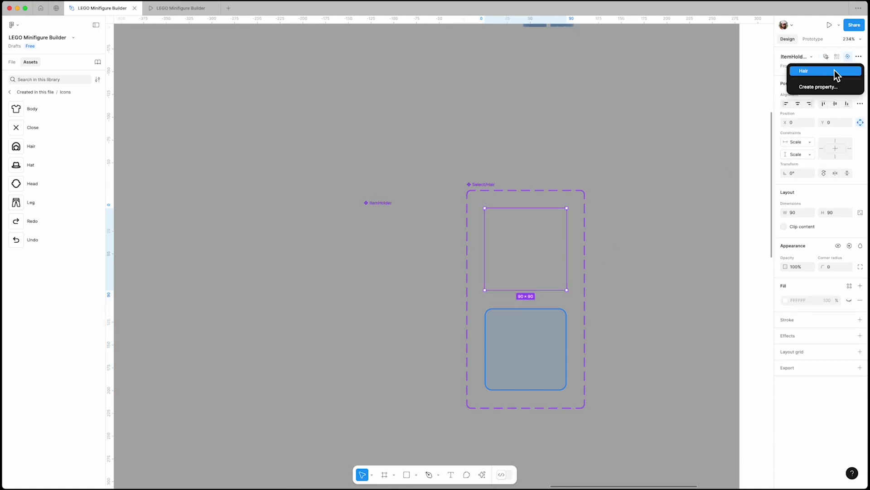
{"action": "left_click", "coordinate": [836, 71]}
{"action": "left_click", "coordinate": [616, 214]}
- Apply the Hair instance swap property to the ItemHolder instance in the Selected variant of Select/Hair
{"action": "left_click", "coordinate": [543, 322]}
{"action": "left_click", "coordinate": [543, 322]}
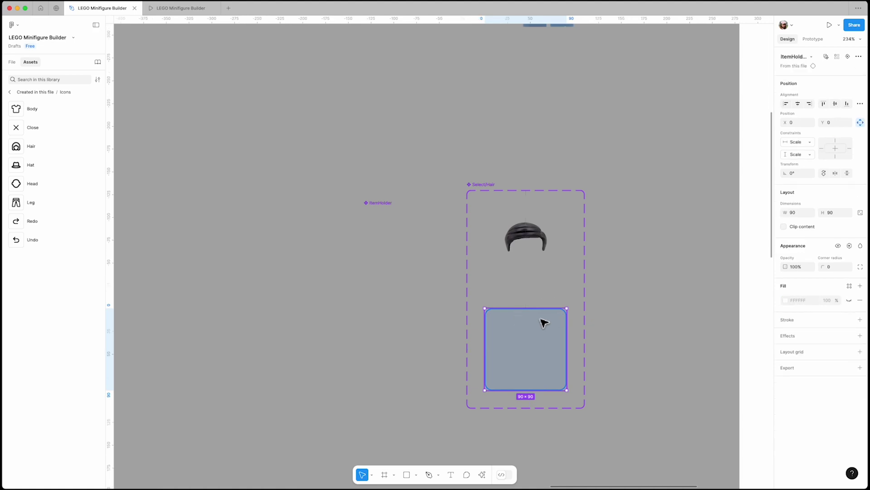
{"action": "left_click", "coordinate": [848, 56]}
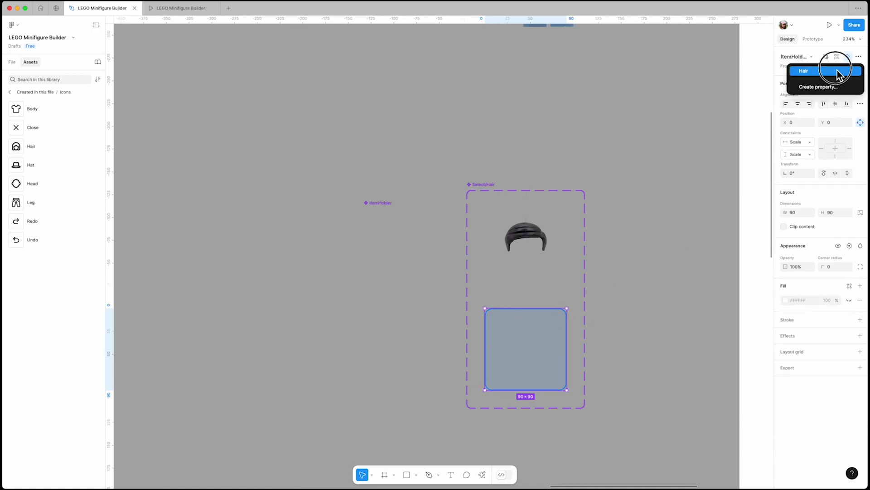
{"action": "left_click", "coordinate": [837, 72]}
{"action": "left_click", "coordinate": [623, 198]}
- Move the ItemHolder component beside the Character component and the Select/Hair set into the empty space nearer the part sheets
{"action": "scroll", "coordinate": [424, 326], "scroll_direction": "up", "scroll_amount": 3}
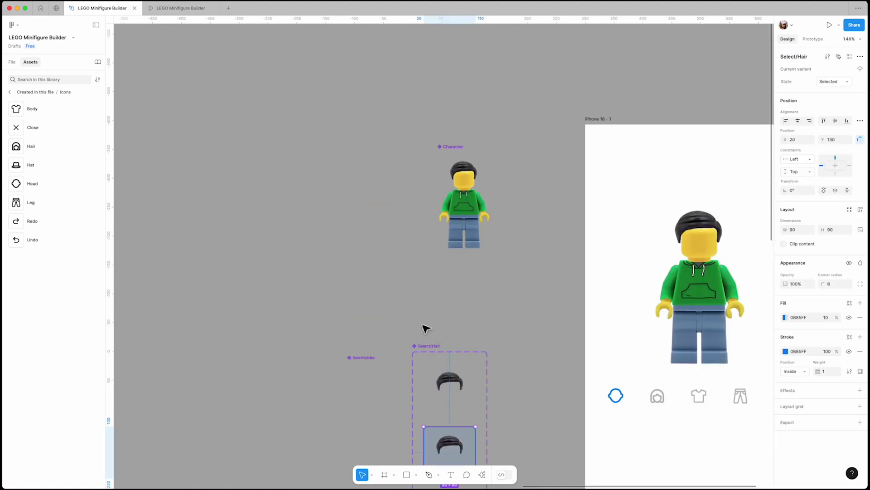
{"action": "left_click_drag", "start_coordinate": [364, 357], "coordinate": [383, 144]}
{"action": "scroll", "coordinate": [431, 294], "scroll_direction": "down", "scroll_amount": 4}
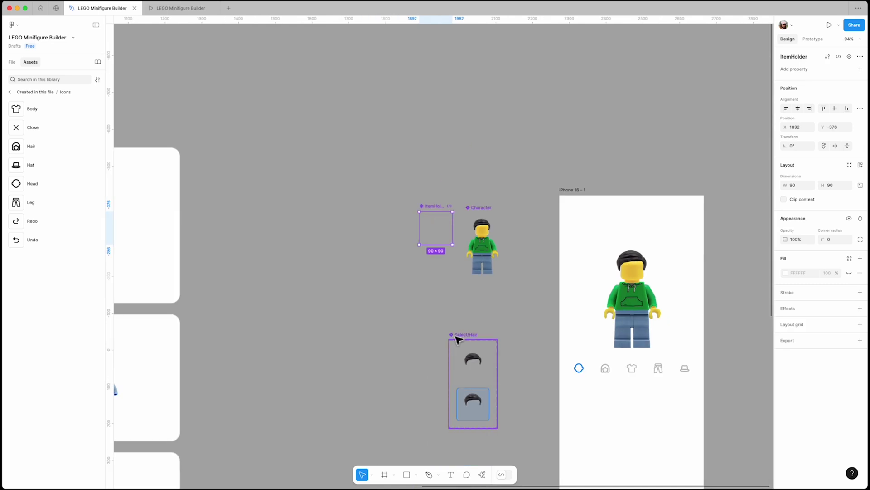
{"action": "left_click_drag", "start_coordinate": [455, 336], "coordinate": [243, 336]}
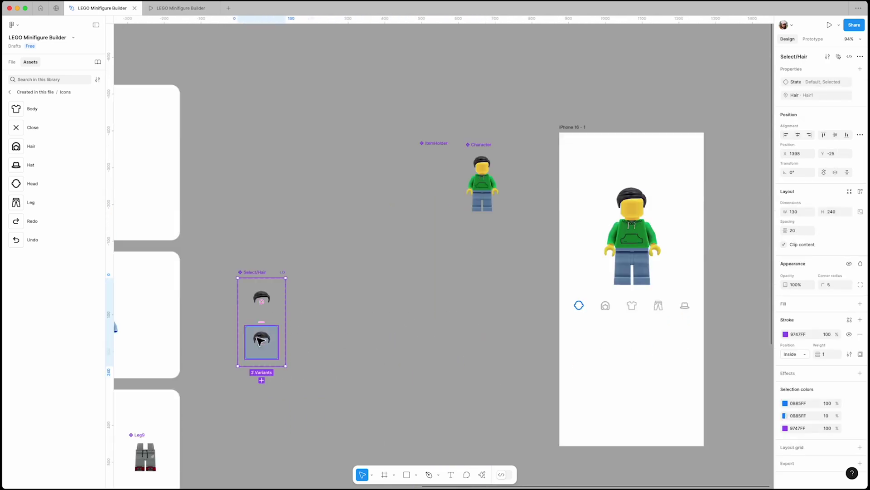
- Duplicate the Select/Hair set beside the original and rename the copy Select/Head
{"action": "scroll", "coordinate": [311, 366], "scroll_direction": "up", "scroll_amount": 3}
{"action": "scroll", "coordinate": [286, 364], "scroll_direction": "down", "scroll_amount": 3}
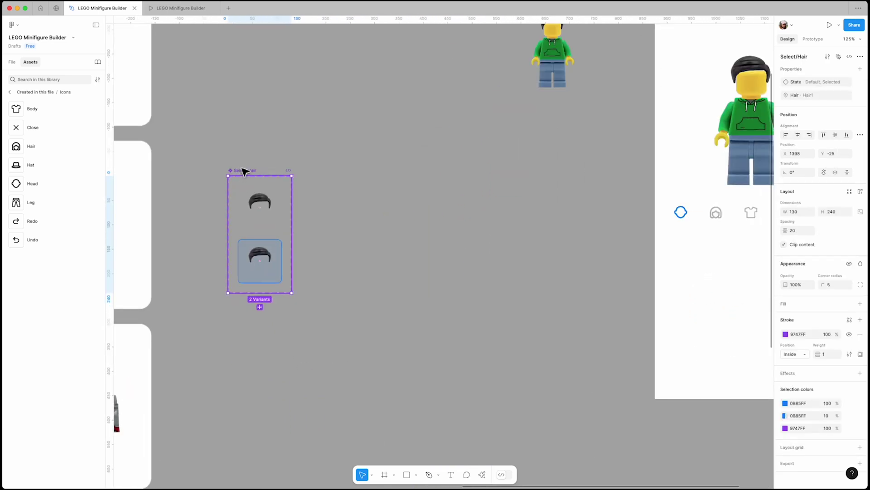
{"action": "left_click_drag", "start_coordinate": [244, 177], "coordinate": [322, 172]}
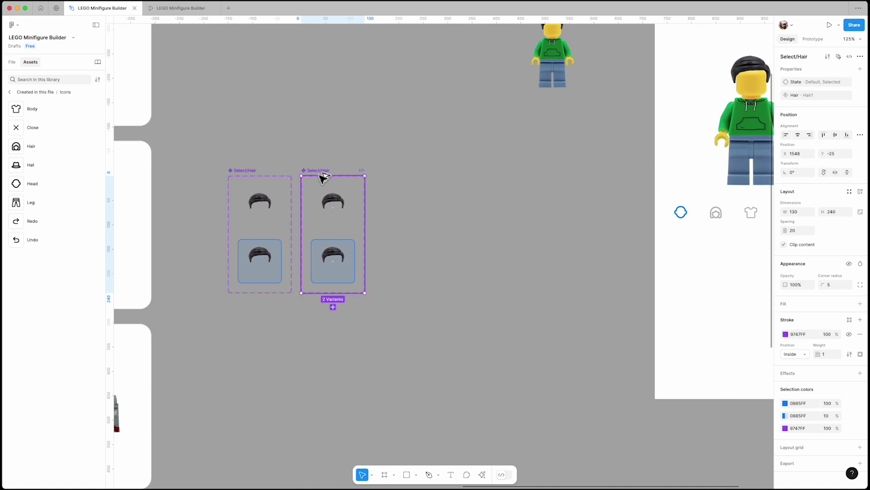
{"action": "scroll", "coordinate": [323, 176], "scroll_direction": "up", "scroll_amount": 5}
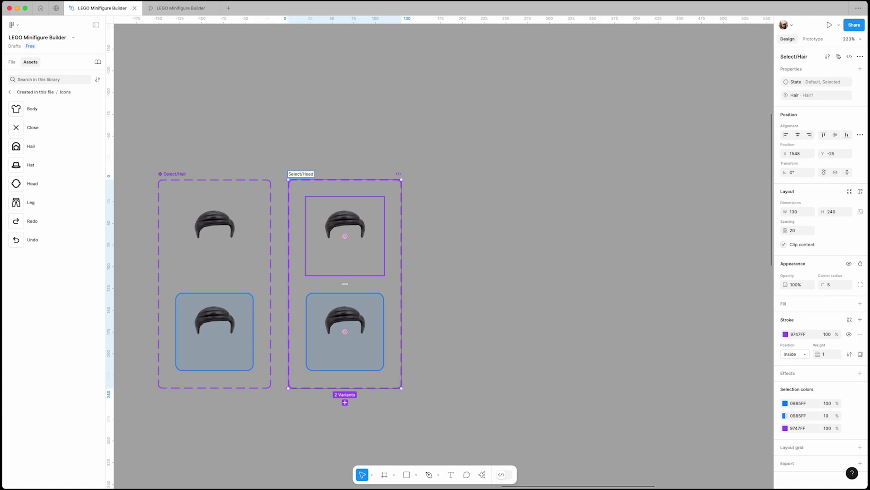
{"action": "left_click", "coordinate": [319, 176]}
{"action": "left_click", "coordinate": [318, 176]}
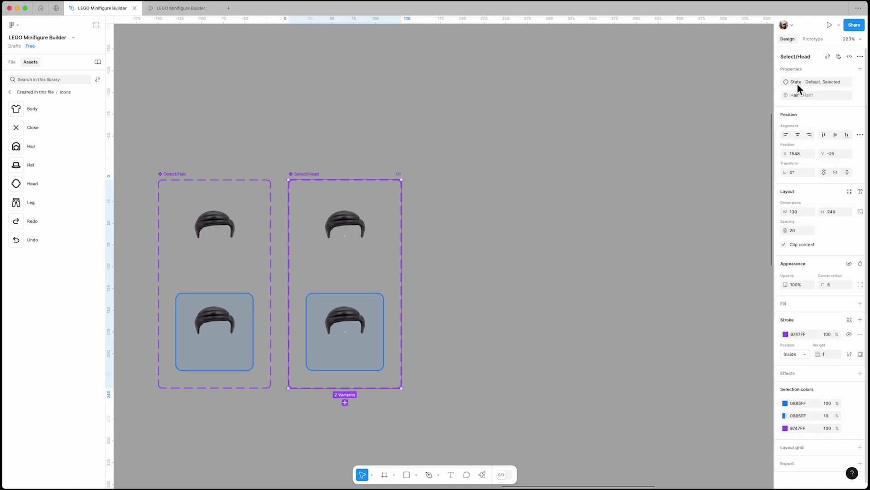
- Rename the Select/Head set's instance swap property Head and set its value to Head1 from the Heads group
{"action": "left_click", "coordinate": [849, 95]}
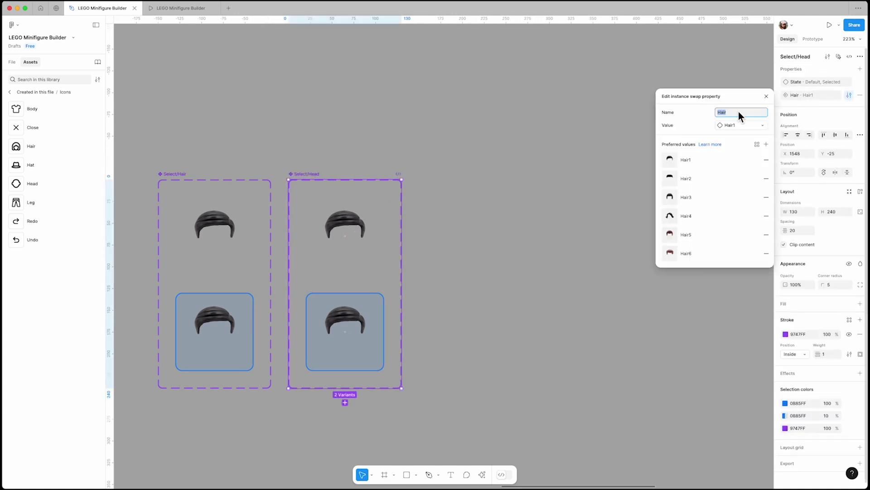
{"action": "type", "text": "Head"}
{"action": "left_click", "coordinate": [763, 129]}
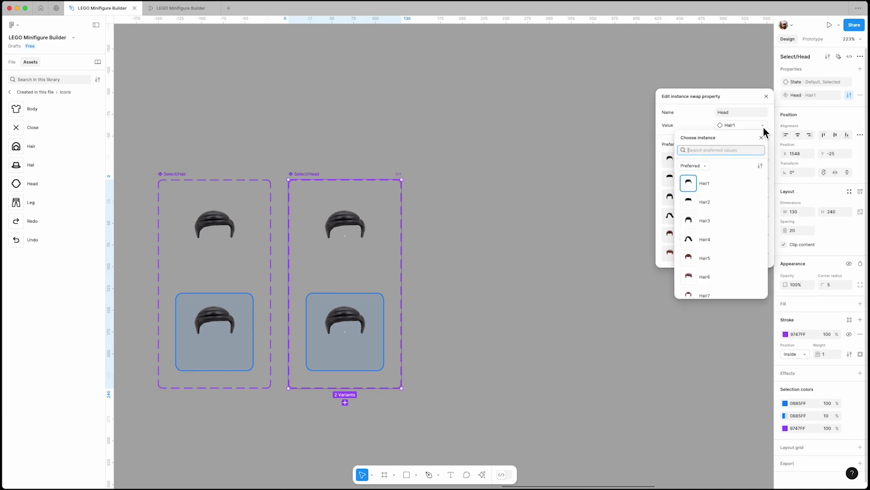
{"action": "left_click", "coordinate": [706, 165]}
{"action": "left_click", "coordinate": [714, 197]}
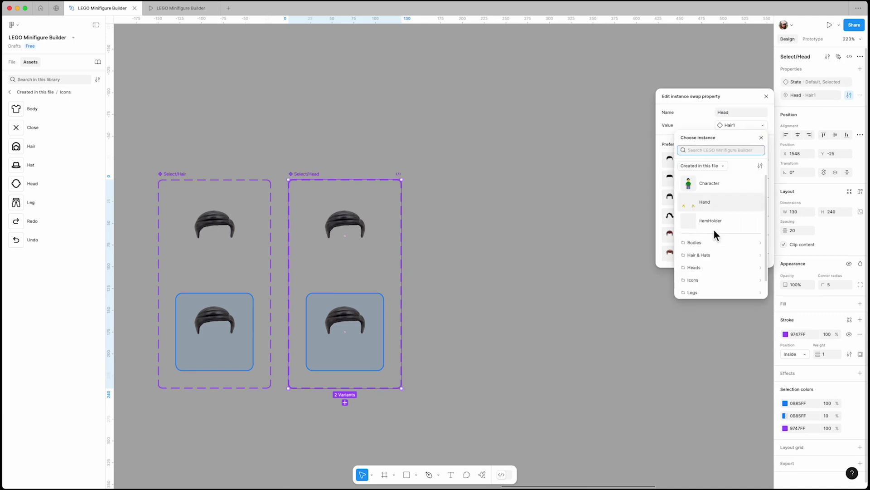
{"action": "left_click", "coordinate": [713, 266]}
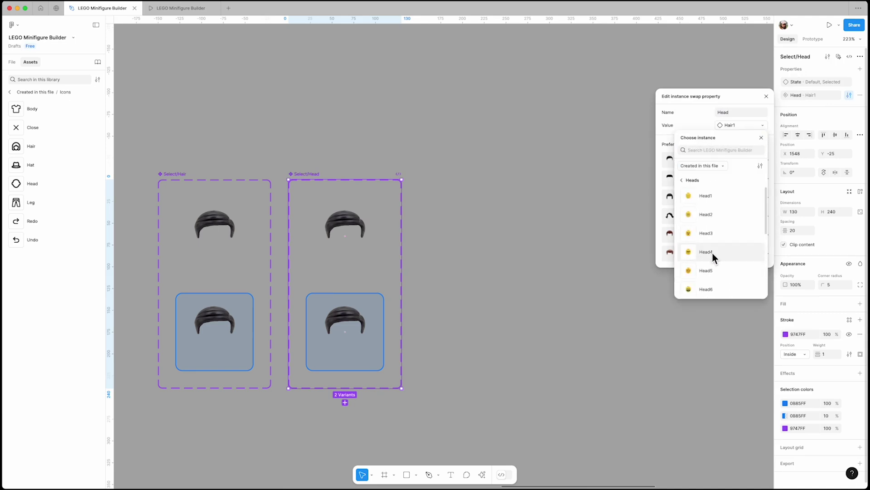
{"action": "left_click", "coordinate": [721, 202]}
- Remove all the Hair components from the Head property's preferred values
{"action": "left_click", "coordinate": [766, 159]}
{"action": "left_click", "coordinate": [766, 160]}
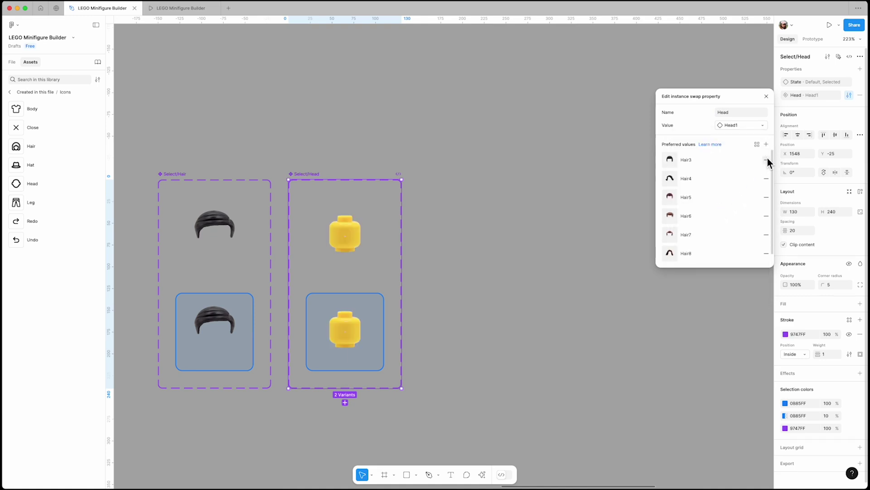
{"action": "left_click", "coordinate": [766, 160]}
{"action": "left_click", "coordinate": [766, 160]}
{"action": "left_click", "coordinate": [767, 159]}
{"action": "left_click", "coordinate": [766, 160]}
{"action": "left_click", "coordinate": [766, 159]}
{"action": "left_click", "coordinate": [767, 160]}
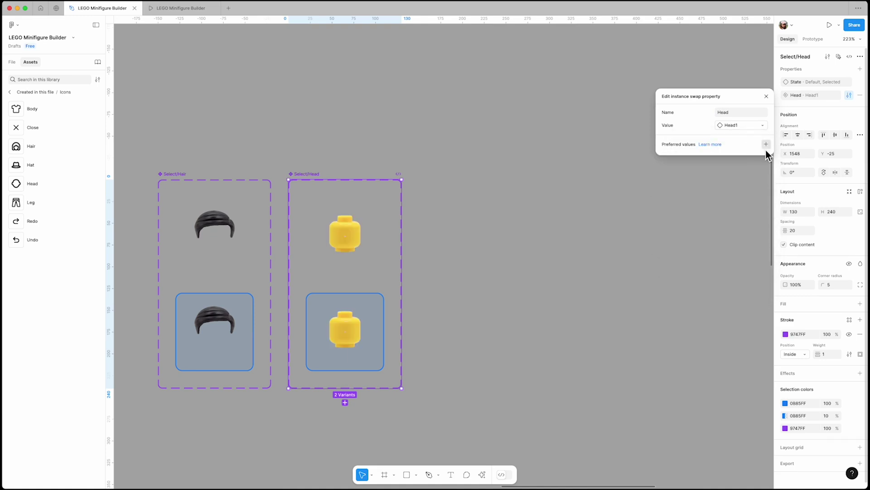
- Add all components of the Heads group as preferred values of the Head property and finish editing it
{"action": "left_click", "coordinate": [766, 144]}
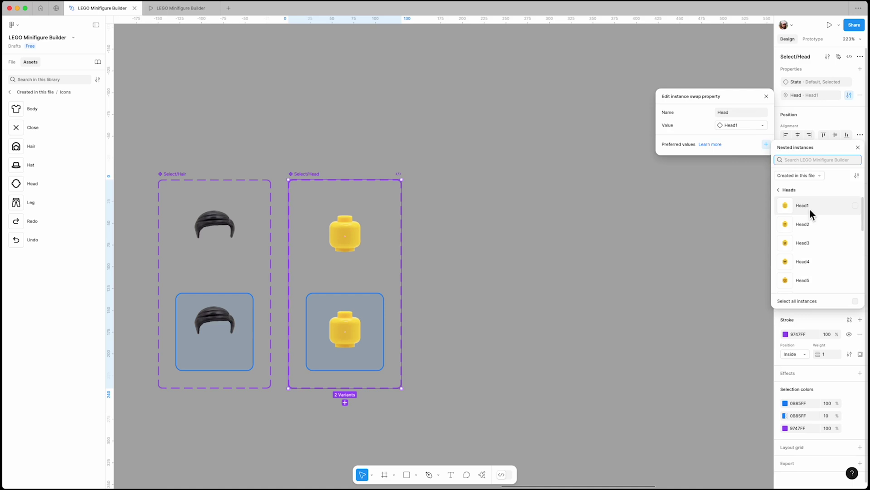
{"action": "left_click", "coordinate": [855, 301]}
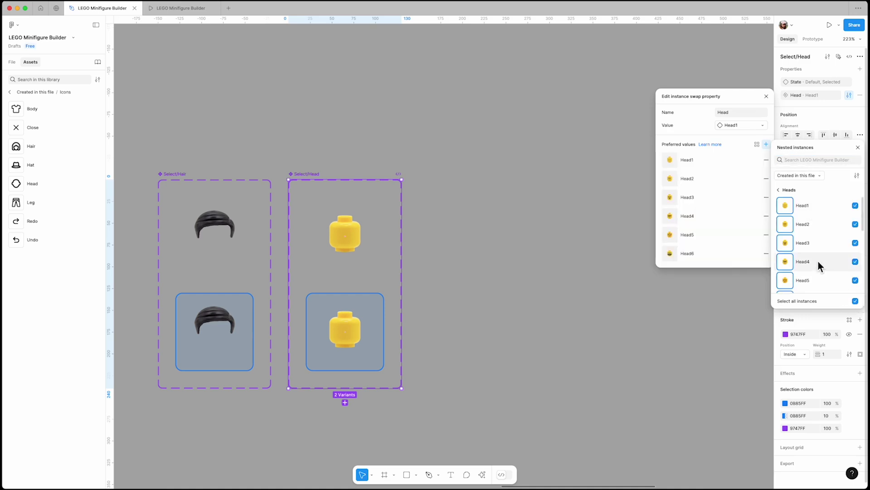
{"action": "left_click", "coordinate": [858, 147]}
{"action": "scroll", "coordinate": [731, 240], "scroll_direction": "down", "scroll_amount": 5}
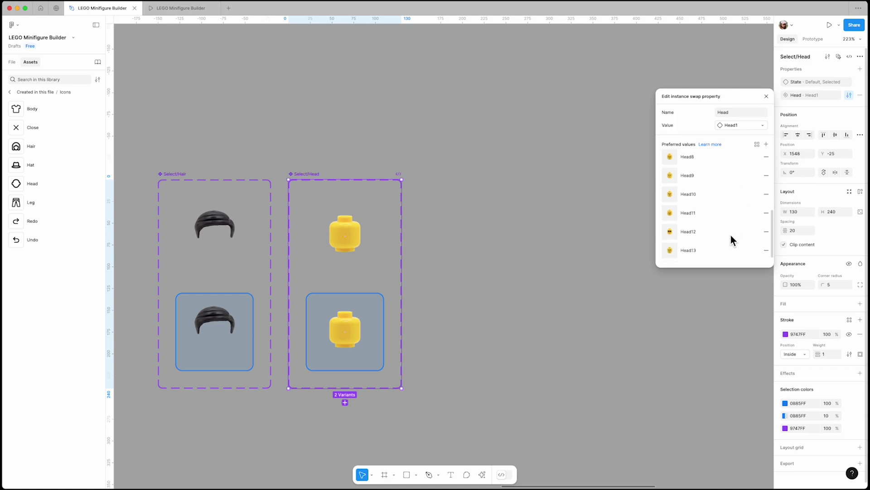
{"action": "left_click", "coordinate": [765, 97]}
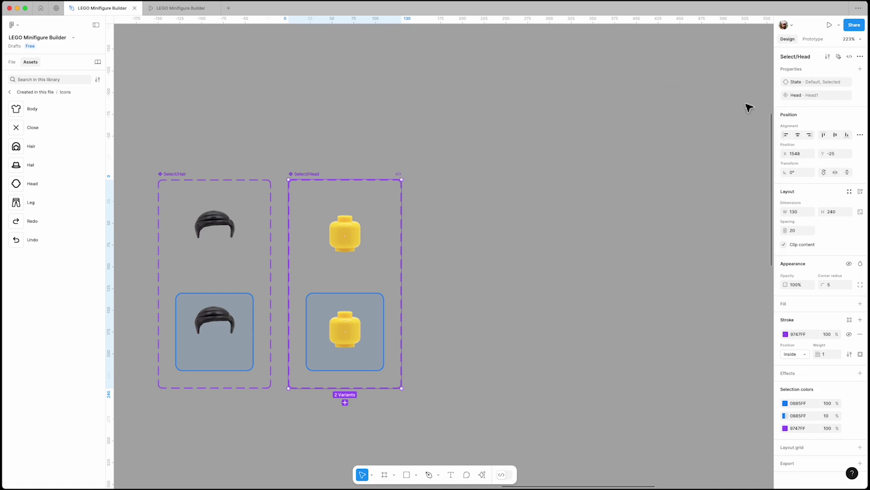
{"action": "key", "text": "Escape"}
- Duplicate the Select/Head set in line beside the original, at the same spacing as the first two sets
{"action": "left_click_drag", "start_coordinate": [315, 177], "coordinate": [444, 179]}
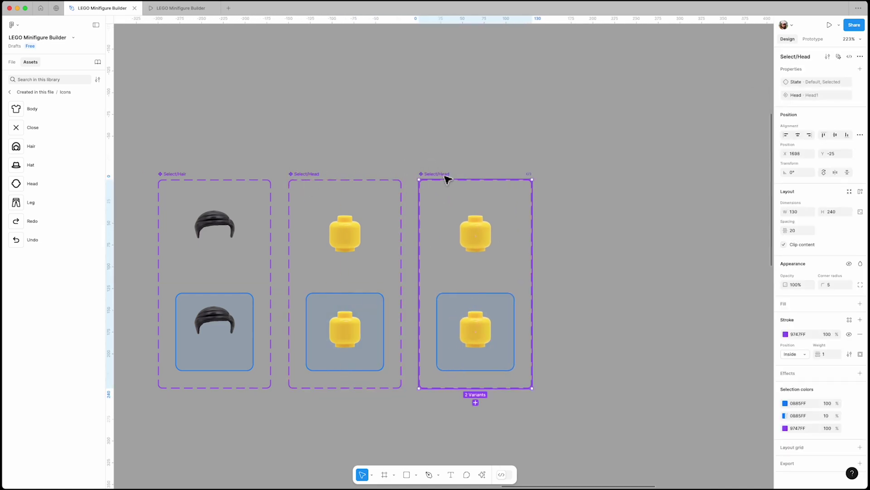
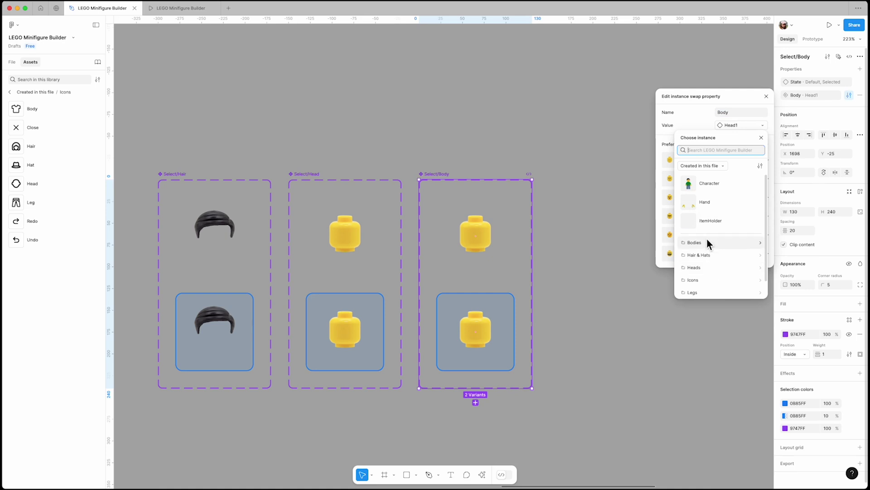
- Set the Body property's value to Body1 from the Bodies group and remove all Head components from its preferred values
{"action": "left_click", "coordinate": [716, 202]}
{"action": "left_click", "coordinate": [766, 162]}
{"action": "left_click", "coordinate": [766, 162]}
{"action": "left_click", "coordinate": [766, 161]}
{"action": "left_click", "coordinate": [766, 162]}
{"action": "left_click", "coordinate": [766, 162]}
{"action": "left_click", "coordinate": [766, 162]}
{"action": "left_click", "coordinate": [766, 161]}
{"action": "left_click", "coordinate": [766, 162]}
{"action": "left_click", "coordinate": [766, 160]}
{"action": "left_click", "coordinate": [766, 159]}
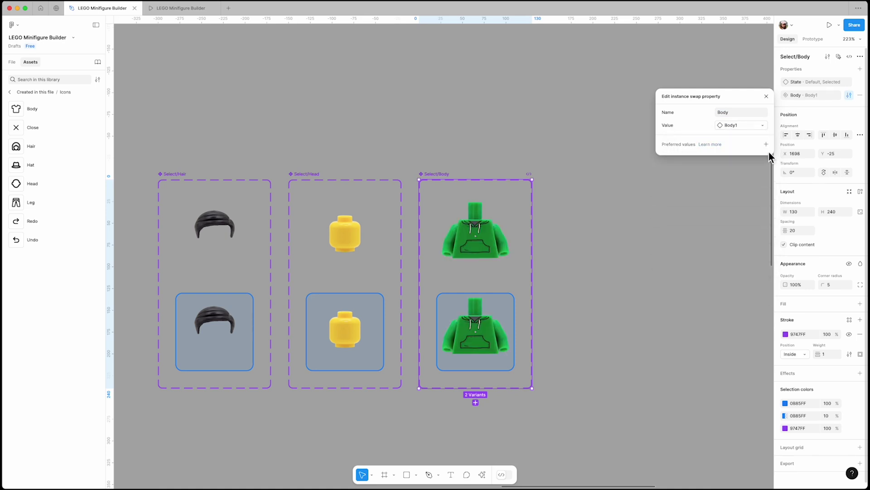
- Add all components of the Bodies group as preferred values of the Body property and finish editing it
{"action": "left_click", "coordinate": [766, 144]}
{"action": "left_click", "coordinate": [855, 301]}
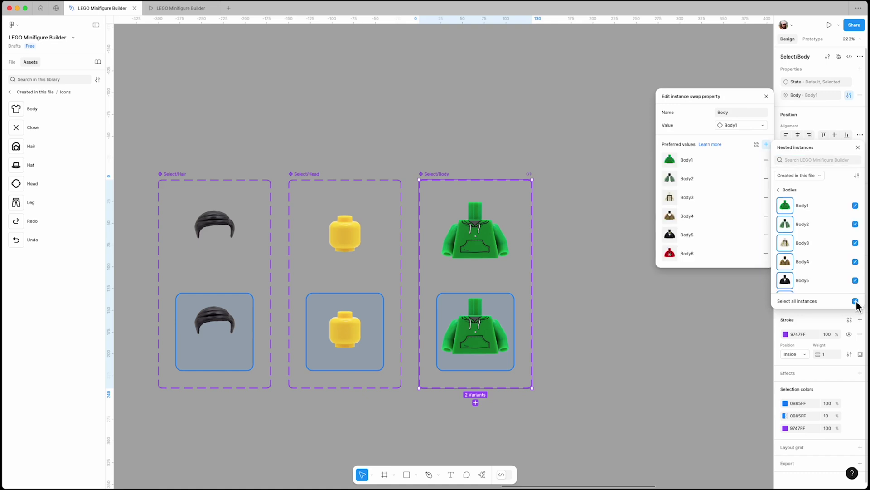
{"action": "left_click", "coordinate": [858, 147]}
{"action": "left_click", "coordinate": [766, 97]}
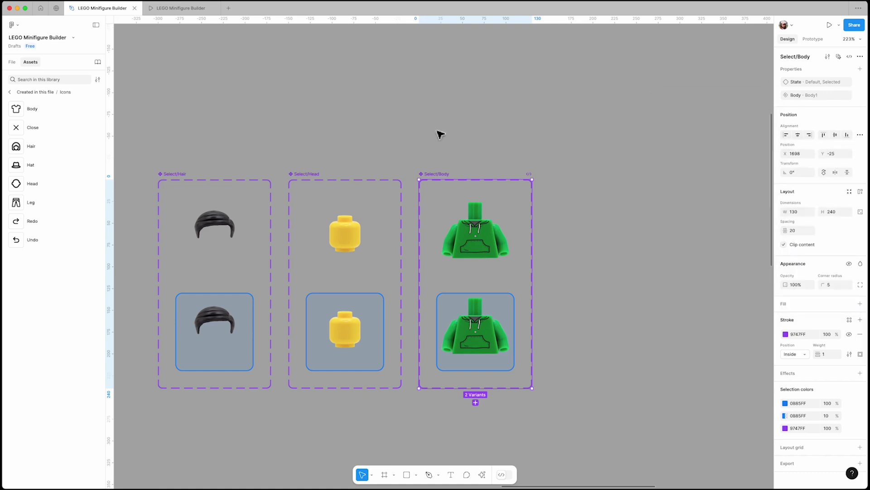
- Duplicate the Select/Body set in line beside the original at the same spacing and rename the copy Select/Leg
{"action": "left_click_drag", "start_coordinate": [439, 180], "coordinate": [571, 178]}
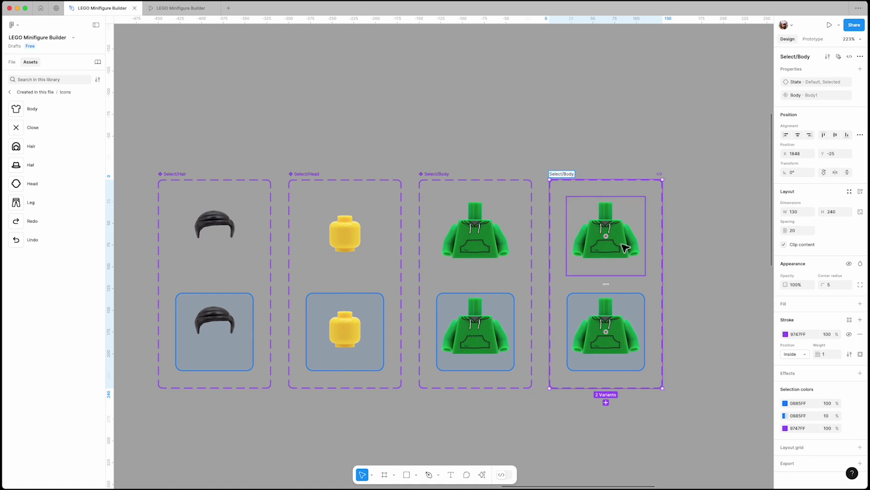
{"action": "left_click", "coordinate": [693, 232]}
{"action": "left_click", "coordinate": [567, 178]}
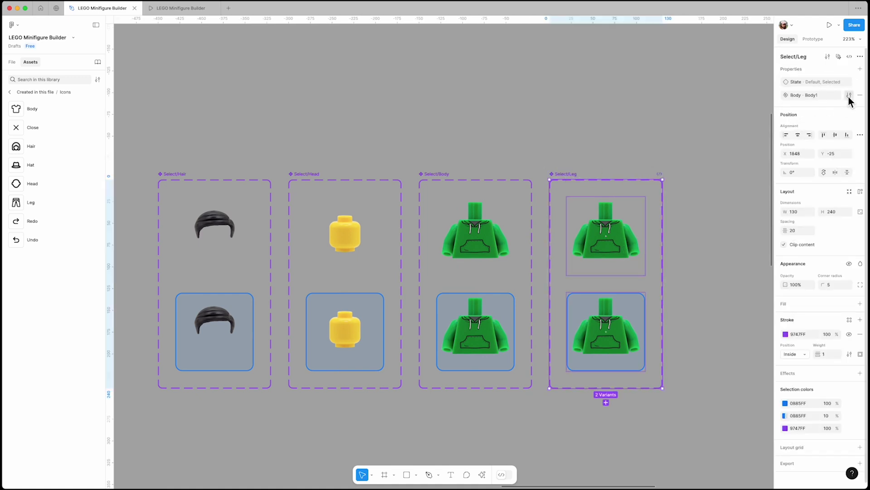
- Rename the Select/Leg set's instance swap property Leg and set its value to Leg1 from the Legs group
{"action": "left_click", "coordinate": [848, 96]}
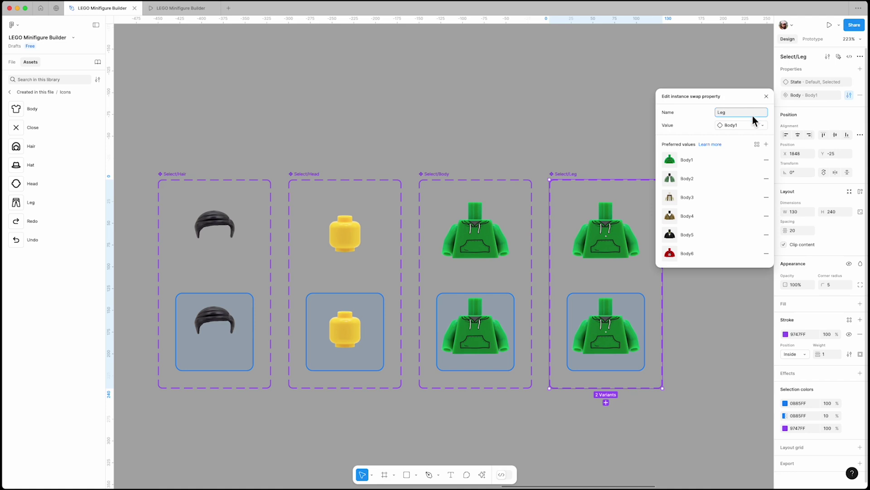
{"action": "left_click", "coordinate": [765, 128]}
{"action": "left_click", "coordinate": [704, 166]}
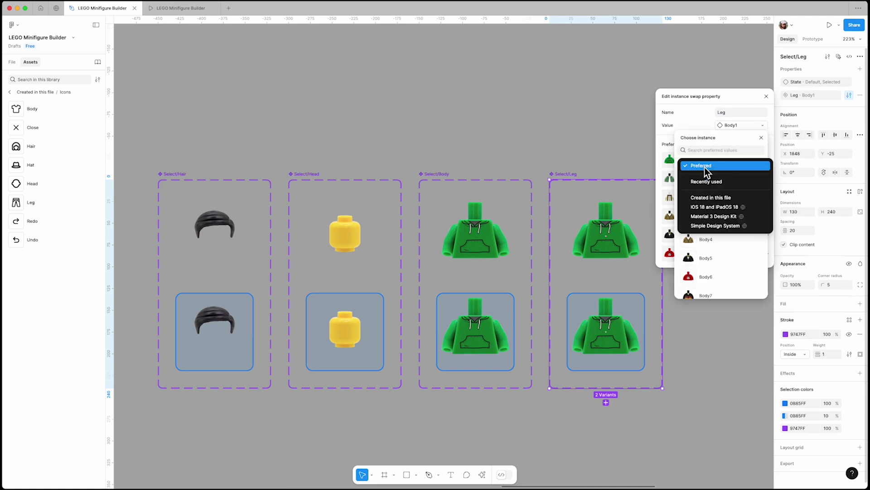
{"action": "left_click", "coordinate": [710, 198]}
{"action": "left_click", "coordinate": [710, 292]}
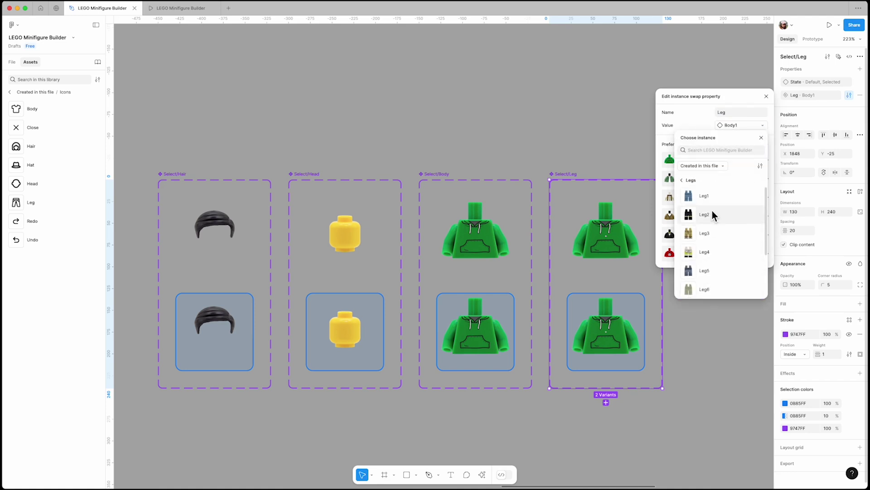
{"action": "left_click", "coordinate": [715, 205]}
- Remove all the Body components from the Leg property's preferred values
{"action": "left_click", "coordinate": [766, 159]}
{"action": "left_click", "coordinate": [766, 160]}
{"action": "left_click", "coordinate": [766, 160]}
{"action": "left_click", "coordinate": [767, 160]}
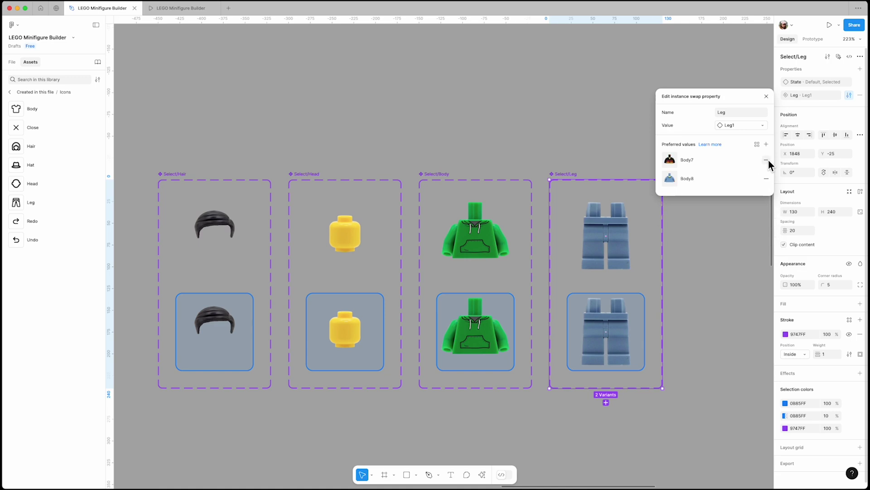
{"action": "left_click", "coordinate": [766, 160]}
{"action": "left_click", "coordinate": [766, 159]}
- Add all components of the Legs group as preferred values of the Leg property and finish editing it
{"action": "left_click", "coordinate": [766, 144]}
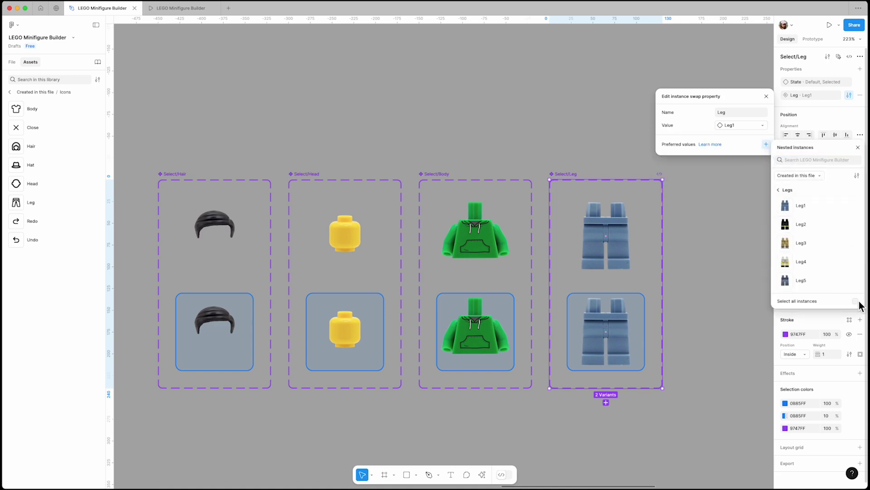
{"action": "left_click", "coordinate": [855, 301]}
{"action": "scroll", "coordinate": [830, 257], "scroll_direction": "down", "scroll_amount": 3}
{"action": "left_click", "coordinate": [858, 148]}
{"action": "left_click", "coordinate": [766, 97]}
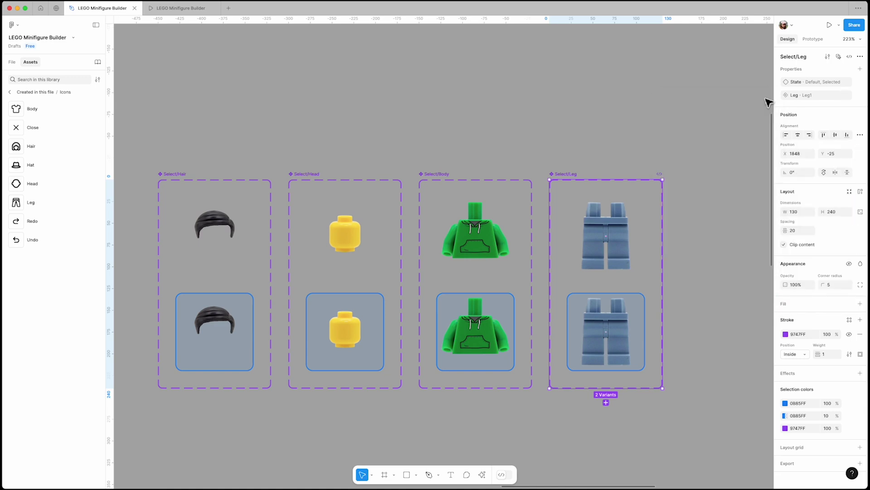
- Duplicate the Select/Leg set in line beside the original at the same spacing and rename the copy Select/Hat
{"action": "left_click", "coordinate": [697, 157]}
{"action": "scroll", "coordinate": [654, 160], "scroll_direction": "down", "scroll_amount": 3}
{"action": "left_click_drag", "start_coordinate": [539, 178], "coordinate": [629, 179]}
{"action": "scroll", "coordinate": [657, 183], "scroll_direction": "up", "scroll_amount": 3}
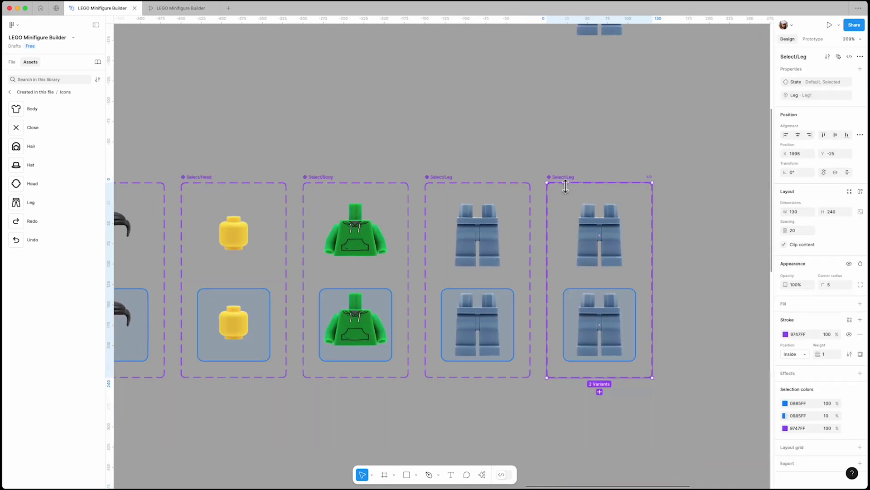
{"action": "type", "text": "at"}
{"action": "key", "text": "Return"}
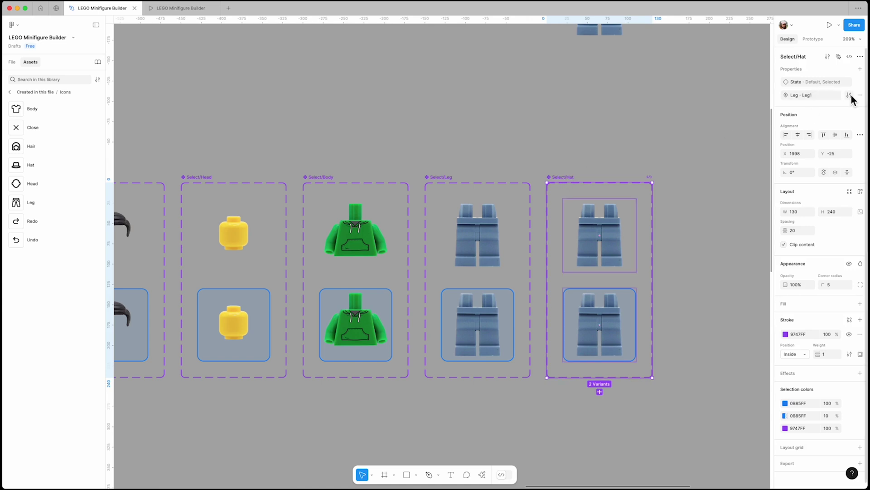
- Rename the Select/Hat set's instance swap property Hat and set its value to Hat1 from the Hair & Hats group
{"action": "left_click", "coordinate": [850, 95]}
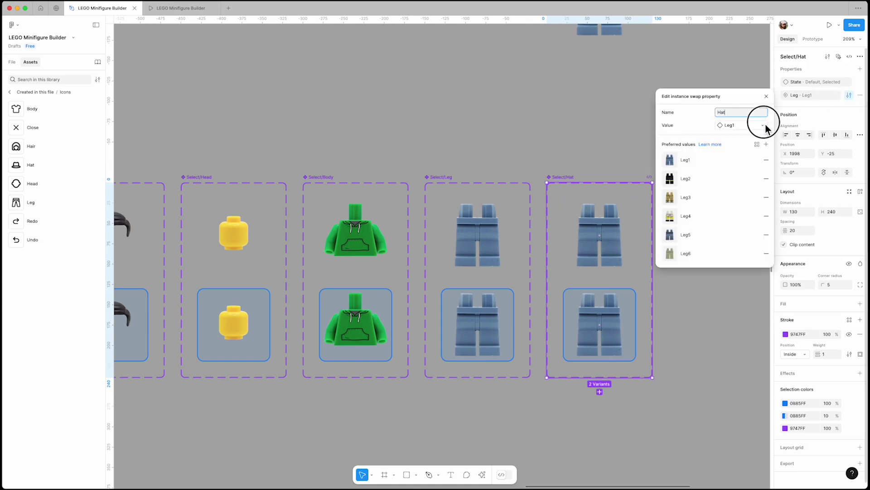
{"action": "left_click", "coordinate": [764, 125]}
{"action": "left_click", "coordinate": [709, 167]}
{"action": "left_click", "coordinate": [711, 201]}
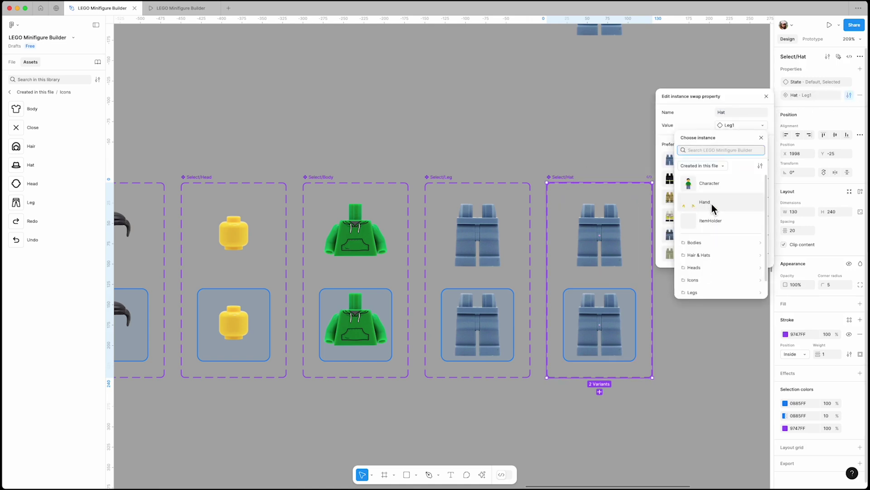
{"action": "left_click", "coordinate": [706, 255]}
{"action": "scroll", "coordinate": [739, 199], "scroll_direction": "down", "scroll_amount": 3}
{"action": "left_click", "coordinate": [733, 248]}
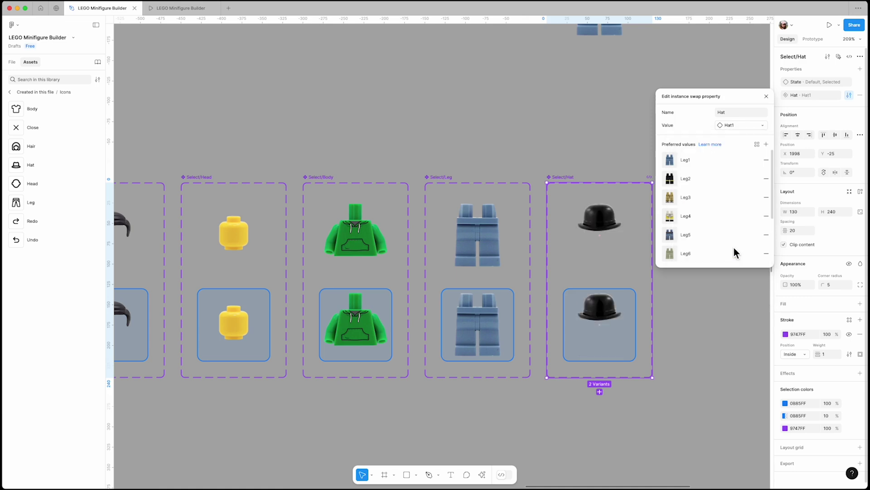
- Remove all the Leg components from the Hat property's preferred values
{"action": "left_click", "coordinate": [767, 160]}
{"action": "left_click", "coordinate": [768, 159]}
{"action": "left_click", "coordinate": [768, 159]}
{"action": "left_click", "coordinate": [768, 160]}
{"action": "left_click", "coordinate": [768, 159]}
{"action": "left_click", "coordinate": [768, 159]}
{"action": "left_click", "coordinate": [768, 160]}
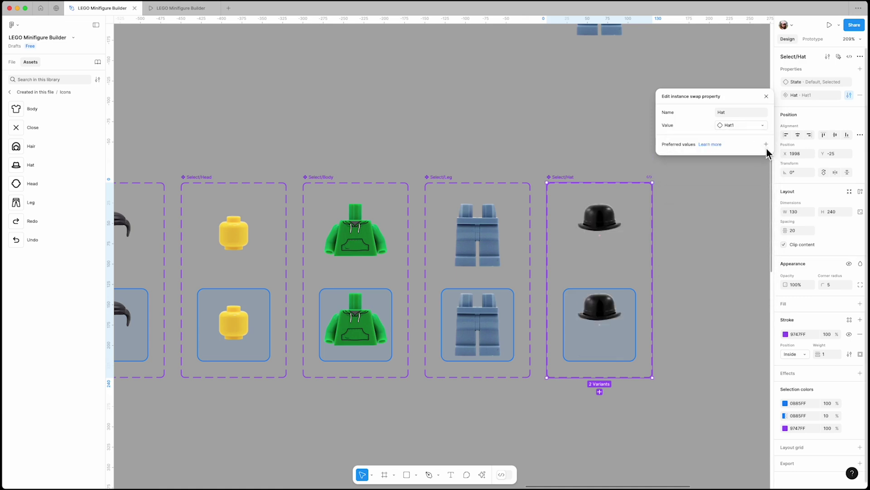
- Add Hat1 through Hat6 from the Hair & Hats group as preferred values of the Hat property
{"action": "left_click", "coordinate": [765, 145]}
{"action": "scroll", "coordinate": [816, 246], "scroll_direction": "down", "scroll_amount": 5}
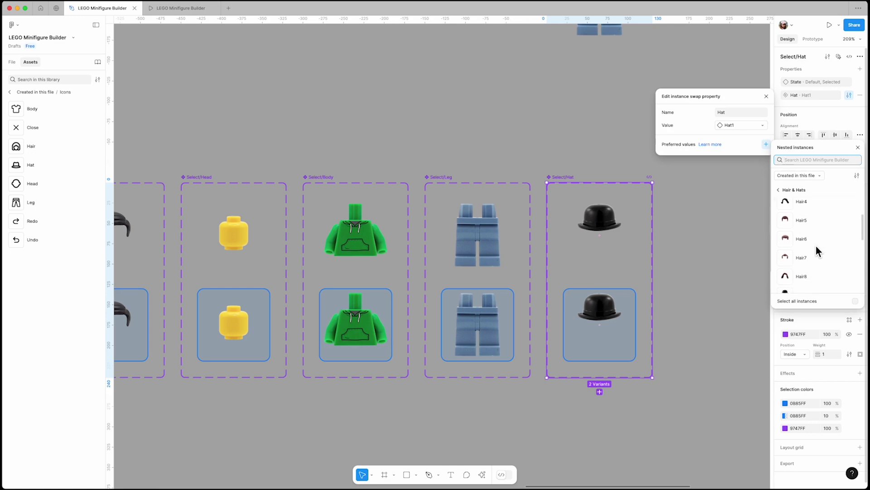
{"action": "left_click", "coordinate": [855, 244]}
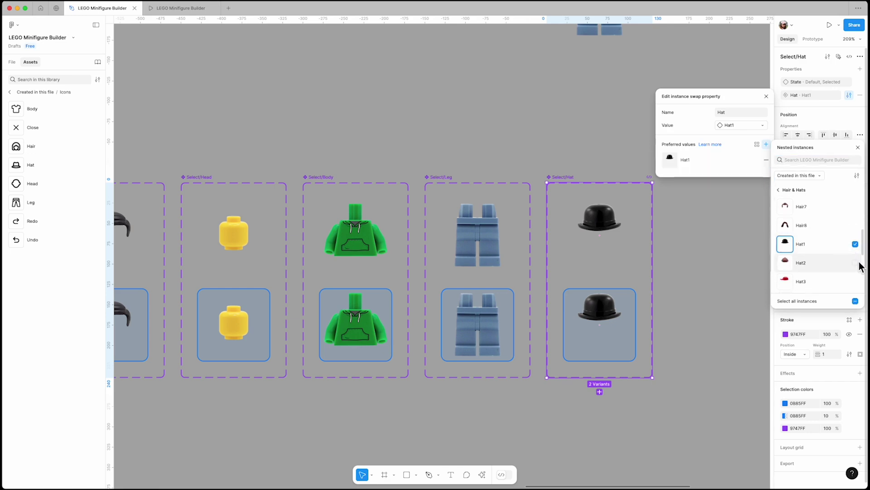
{"action": "left_click", "coordinate": [855, 263]}
{"action": "left_click", "coordinate": [856, 282]}
{"action": "scroll", "coordinate": [818, 254], "scroll_direction": "down", "scroll_amount": 2}
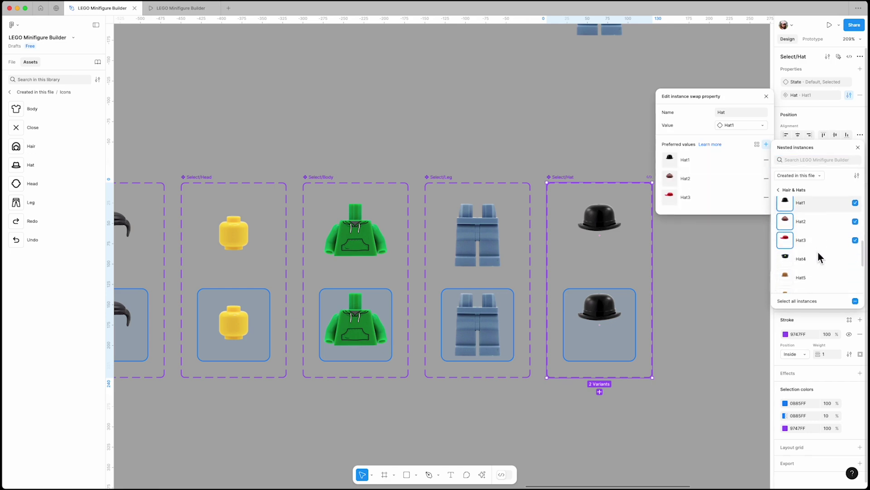
{"action": "left_click", "coordinate": [855, 252]}
{"action": "left_click", "coordinate": [856, 270]}
{"action": "scroll", "coordinate": [848, 288], "scroll_direction": "down", "scroll_amount": 1}
{"action": "left_click", "coordinate": [855, 283]}
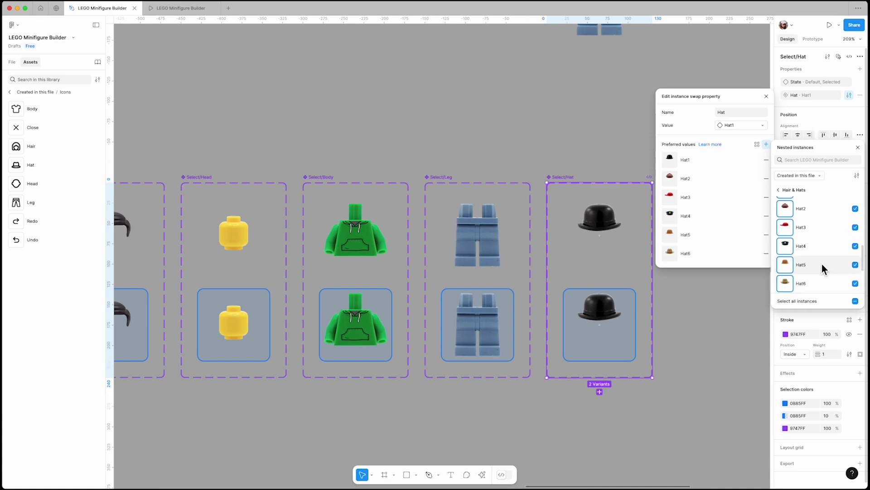
- Add Hat7 and Hat8 as preferred values of the Hat property and finish editing it
{"action": "scroll", "coordinate": [828, 273], "scroll_direction": "down", "scroll_amount": 3}
{"action": "left_click", "coordinate": [855, 258]}
{"action": "left_click", "coordinate": [855, 277]}
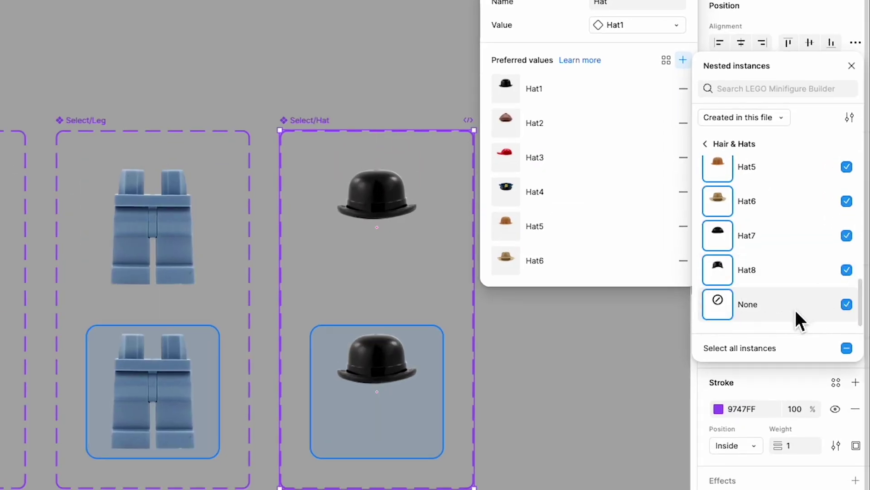
{"action": "scroll", "coordinate": [799, 285], "scroll_direction": "up", "scroll_amount": 5}
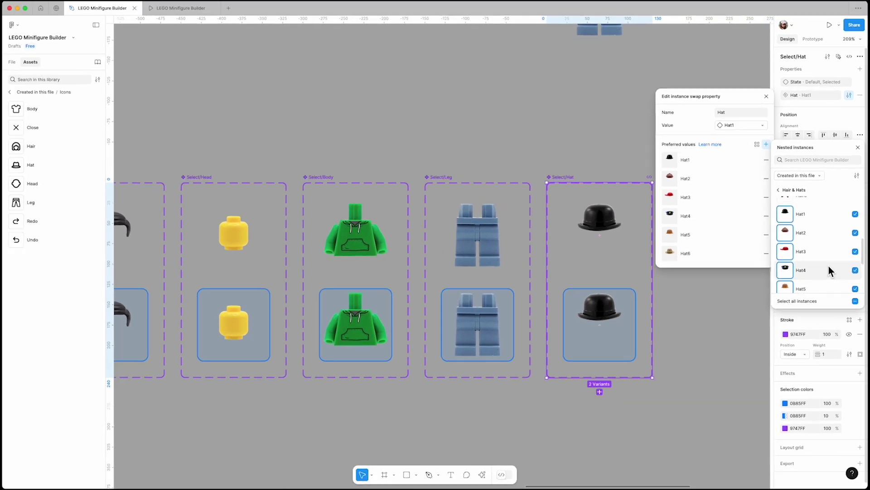
{"action": "left_click", "coordinate": [741, 128]}
{"action": "left_click", "coordinate": [766, 96]}
{"action": "left_click", "coordinate": [684, 145]}
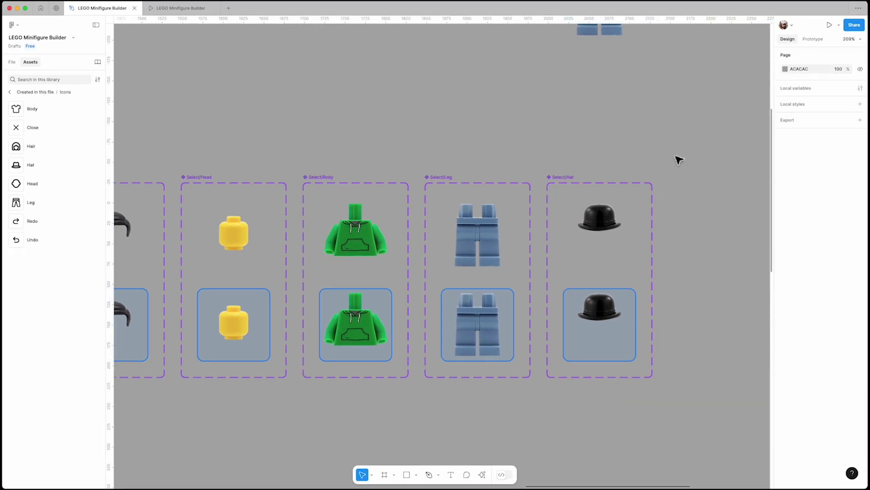
- Place a default Select/Head instance in the iPhone 16 - 1 frame below the Head icon and show the layout grids
{"action": "scroll", "coordinate": [673, 167], "scroll_direction": "down", "scroll_amount": 5}
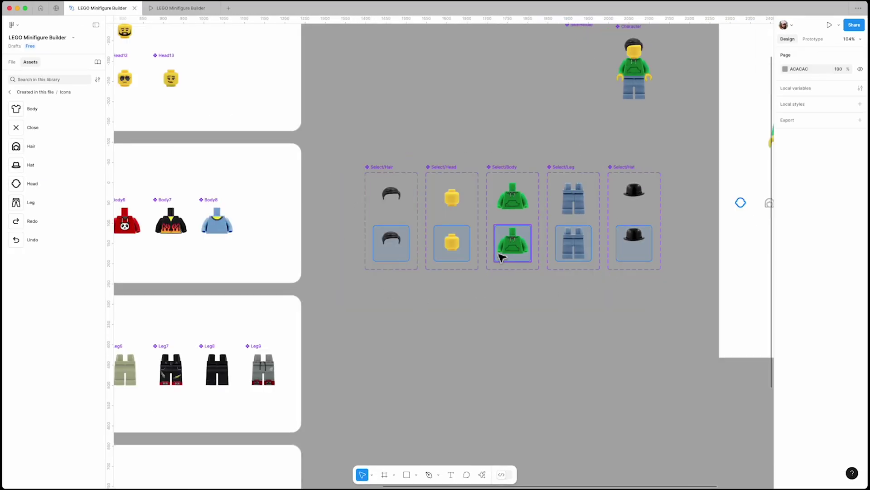
{"action": "scroll", "coordinate": [502, 248], "scroll_direction": "down", "scroll_amount": 3}
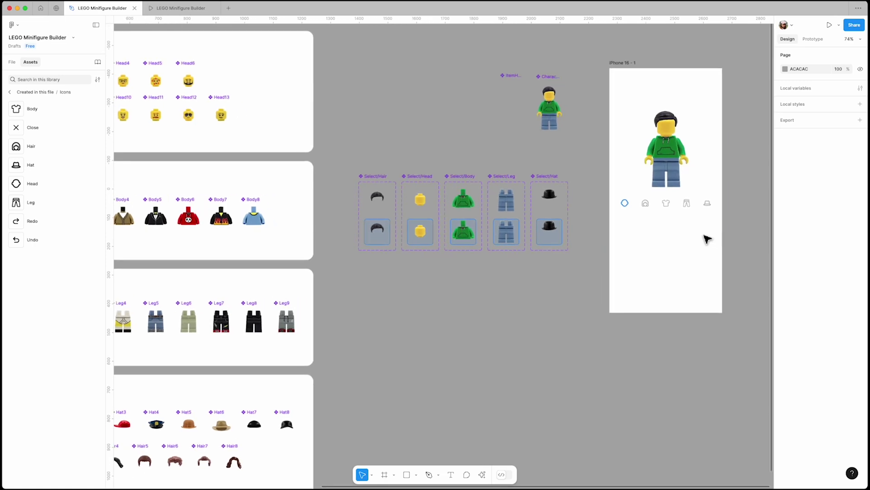
{"action": "scroll", "coordinate": [630, 208], "scroll_direction": "up", "scroll_amount": 5}
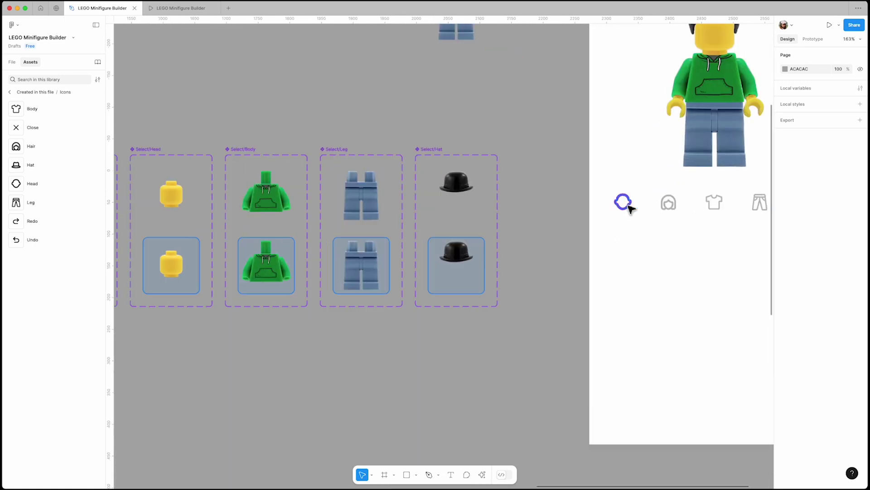
{"action": "scroll", "coordinate": [576, 210], "scroll_direction": "down", "scroll_amount": 3}
{"action": "left_click_drag", "start_coordinate": [378, 207], "coordinate": [606, 235]}
{"action": "key", "text": "shift+g"}
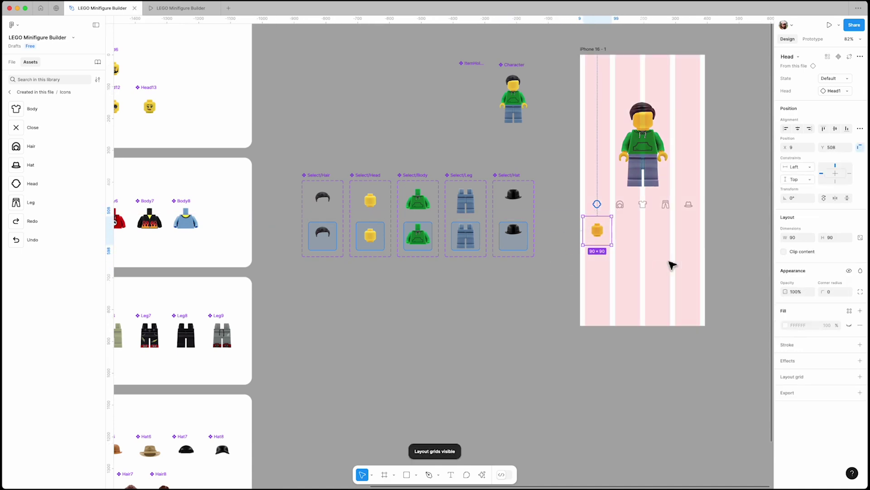
- Duplicate the head instance sideways with no gaps to make a row of four below the category icons
{"action": "scroll", "coordinate": [665, 226], "scroll_direction": "up", "scroll_amount": 5}
{"action": "left_click_drag", "start_coordinate": [523, 238], "coordinate": [580, 243]}
{"action": "key", "text": "super+d"}
{"action": "key", "text": "super+d"}
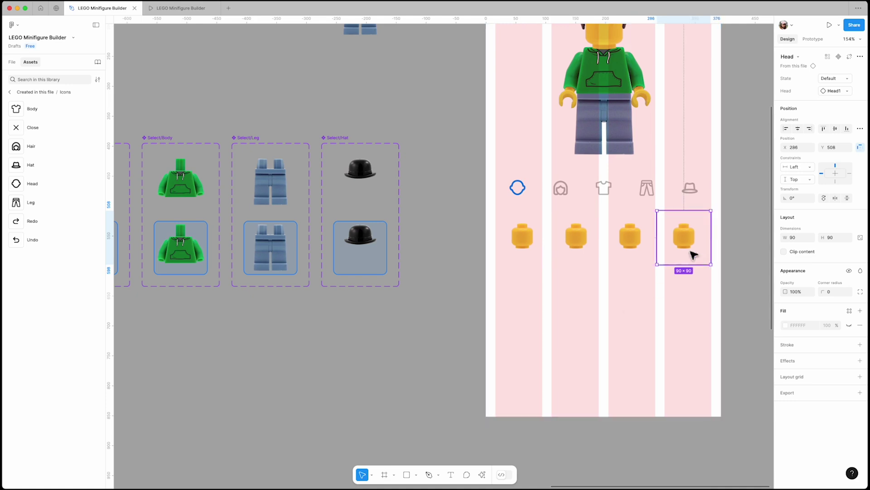
{"action": "left_click", "coordinate": [727, 248]}
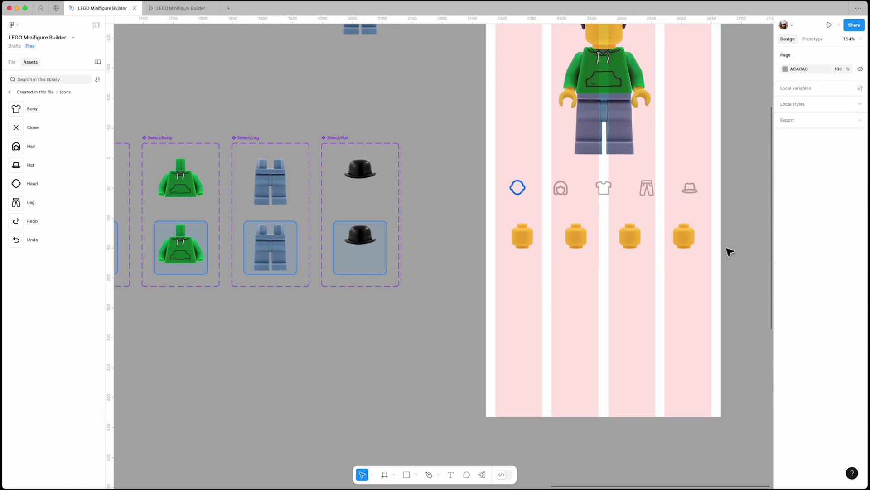
- Swap the second, third and fourth head instances in the row to Head2, Head3 and Head4
{"action": "left_click", "coordinate": [592, 250]}
{"action": "left_click", "coordinate": [845, 93]}
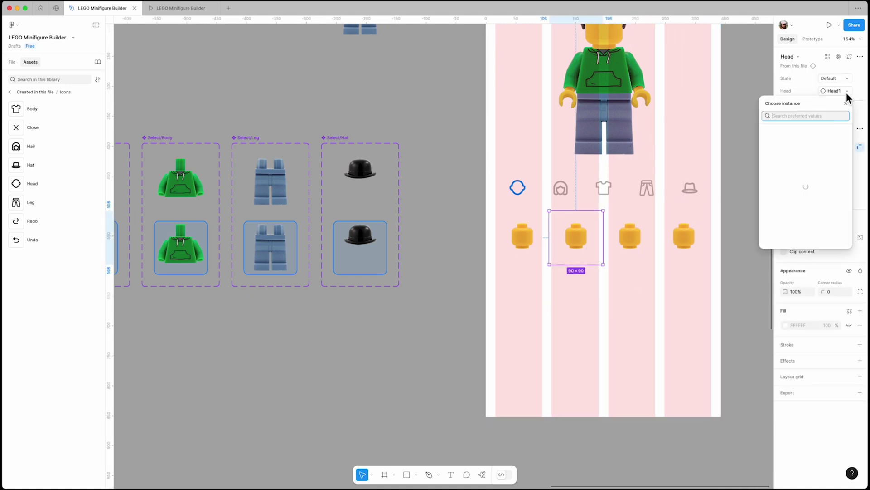
{"action": "left_click", "coordinate": [803, 167]}
{"action": "left_click", "coordinate": [653, 234]}
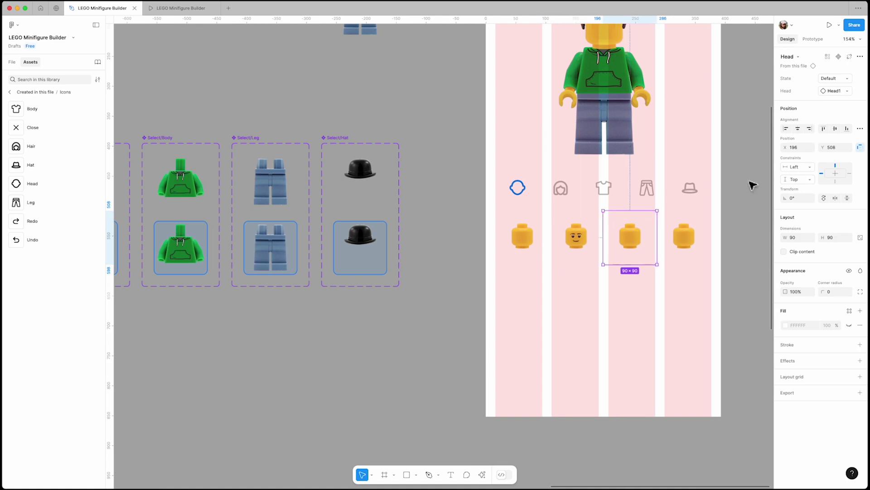
{"action": "left_click", "coordinate": [847, 91]}
{"action": "left_click", "coordinate": [800, 186]}
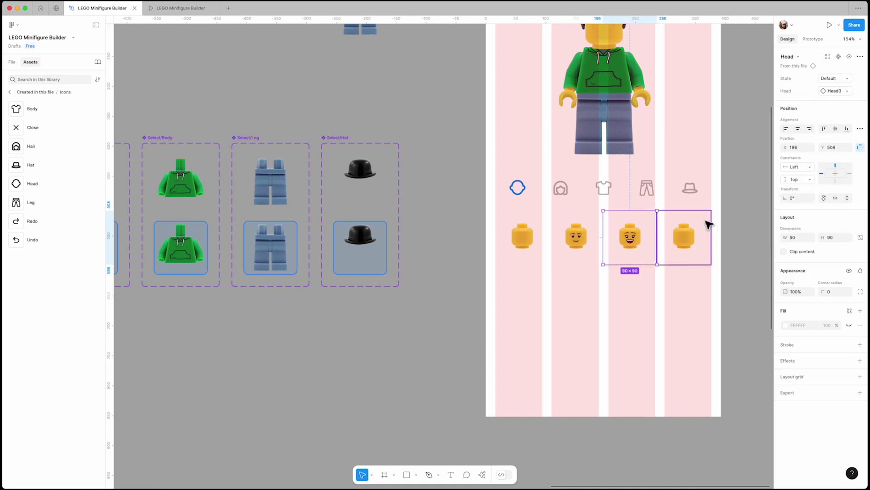
{"action": "left_click", "coordinate": [707, 225]}
{"action": "left_click", "coordinate": [847, 91]}
{"action": "left_click", "coordinate": [833, 213]}
{"action": "left_click", "coordinate": [726, 246]}
- Wrap the four head instances in a horizontal auto layout frame and centre it horizontally in the iPhone frame
{"action": "left_click_drag", "start_coordinate": [687, 245], "coordinate": [512, 256]}
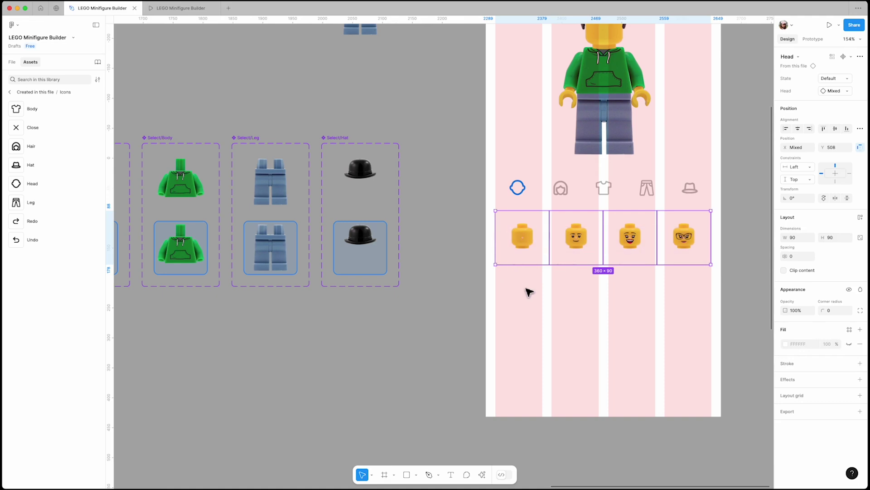
{"action": "key", "text": "shift+a"}
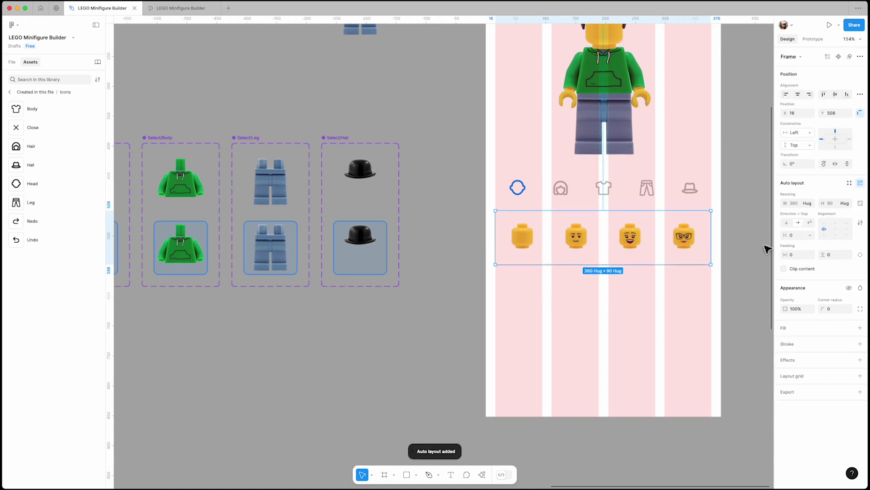
{"action": "left_click", "coordinate": [798, 96]}
- Duplicate the row of heads directly below the original and select the first head in the copy
{"action": "left_click_drag", "start_coordinate": [641, 239], "coordinate": [637, 292]}
{"action": "double_click", "coordinate": [536, 300]}
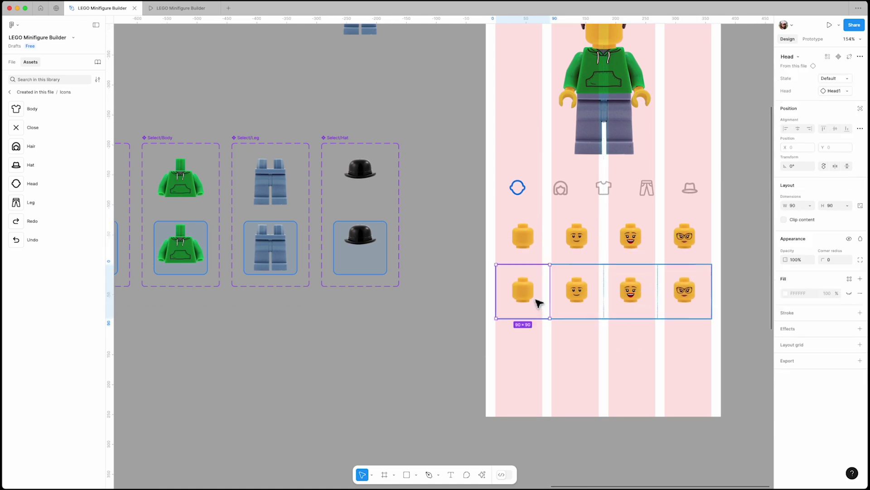
- Swap the four head instances in the second row to Head5, Head6, Head7 and Head8
{"action": "left_click", "coordinate": [844, 93]}
{"action": "left_click", "coordinate": [802, 236]}
{"action": "left_click", "coordinate": [576, 291]}
{"action": "left_click", "coordinate": [839, 91]}
{"action": "left_click", "coordinate": [791, 224]}
{"action": "left_click", "coordinate": [630, 290]}
{"action": "left_click", "coordinate": [846, 92]}
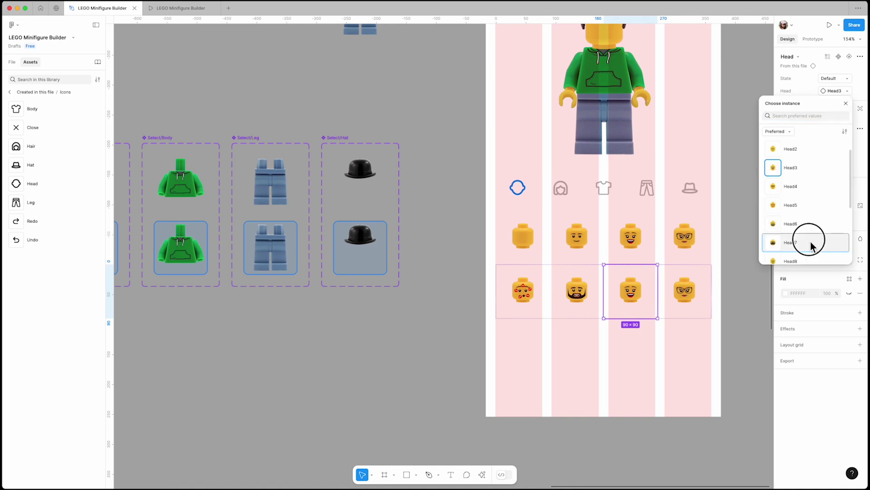
{"action": "left_click", "coordinate": [811, 243]}
{"action": "left_click", "coordinate": [684, 290]}
{"action": "left_click", "coordinate": [846, 92]}
{"action": "left_click", "coordinate": [806, 247]}
- Duplicate the second row of heads directly below it and swap the copied instances to Head9, Head10, Head11 and Head12
{"action": "left_click", "coordinate": [734, 320]}
{"action": "left_click_drag", "start_coordinate": [648, 301], "coordinate": [639, 354]}
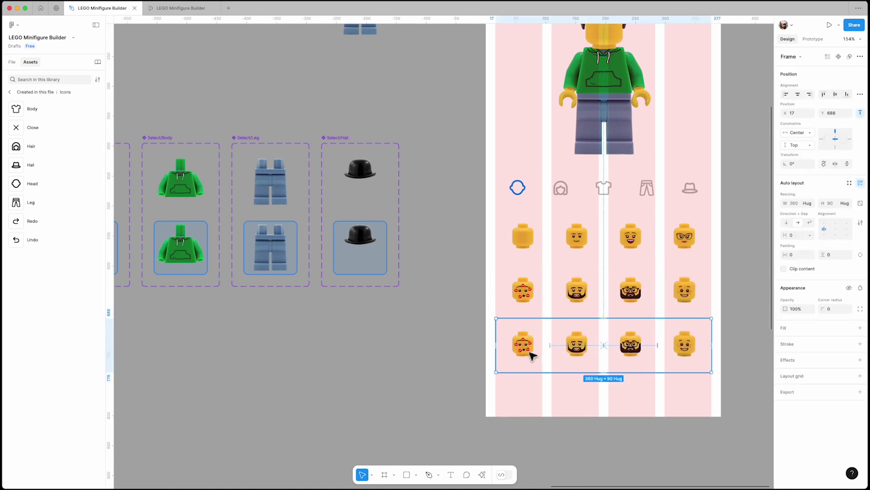
{"action": "left_click", "coordinate": [532, 355]}
{"action": "left_click", "coordinate": [846, 91]}
{"action": "left_click", "coordinate": [824, 241]}
{"action": "left_click", "coordinate": [587, 336]}
{"action": "left_click", "coordinate": [846, 91]}
{"action": "left_click", "coordinate": [798, 240]}
{"action": "left_click", "coordinate": [630, 344]}
{"action": "left_click", "coordinate": [846, 91]}
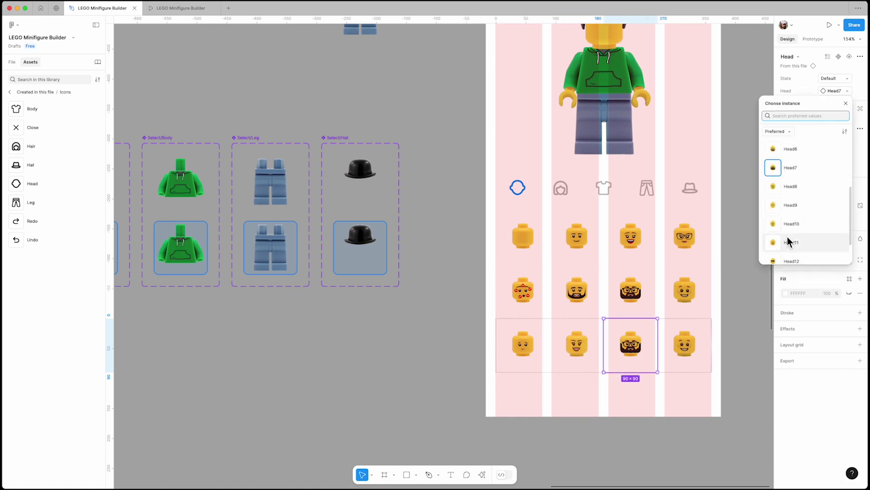
{"action": "left_click", "coordinate": [789, 241]}
{"action": "left_click", "coordinate": [684, 345]}
{"action": "left_click", "coordinate": [846, 91]}
{"action": "left_click", "coordinate": [802, 213]}
- Wrap the three rows of heads together in a vertical auto layout frame
{"action": "left_click", "coordinate": [730, 290]}
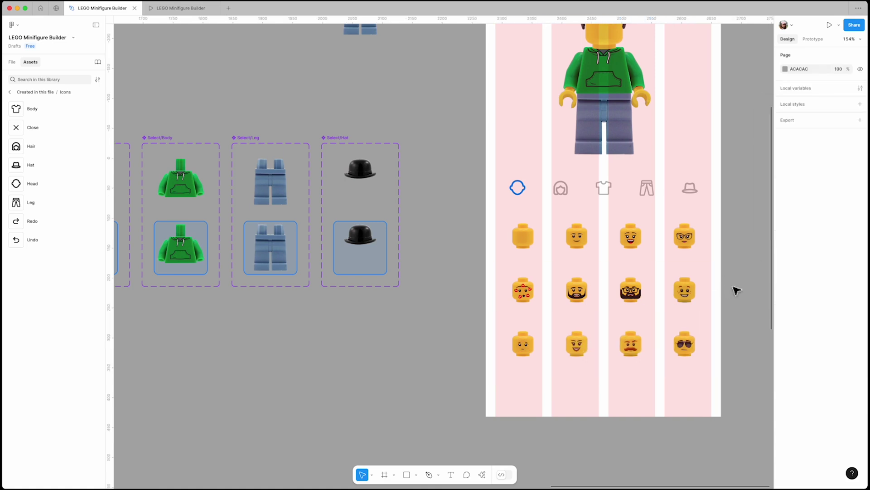
{"action": "left_click", "coordinate": [681, 249]}
{"action": "left_click", "coordinate": [684, 297], "text": "shift"}
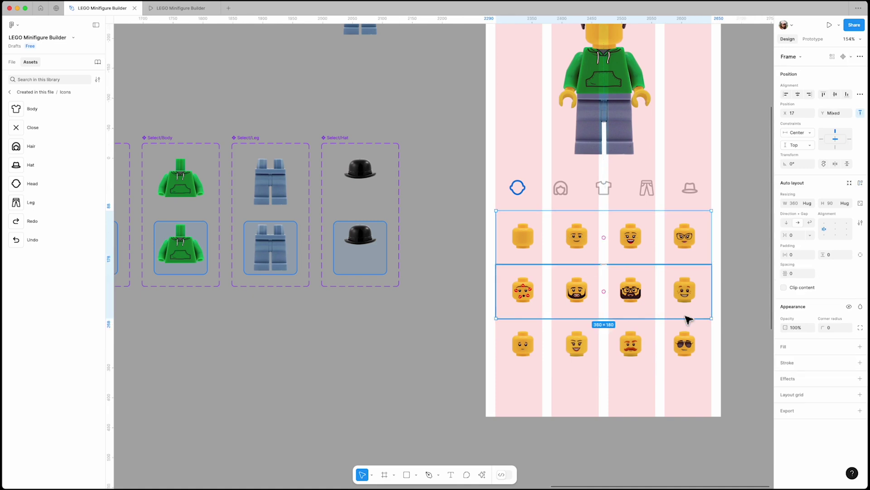
{"action": "left_click", "coordinate": [695, 323], "text": "shift"}
{"action": "key", "text": "shift+a"}
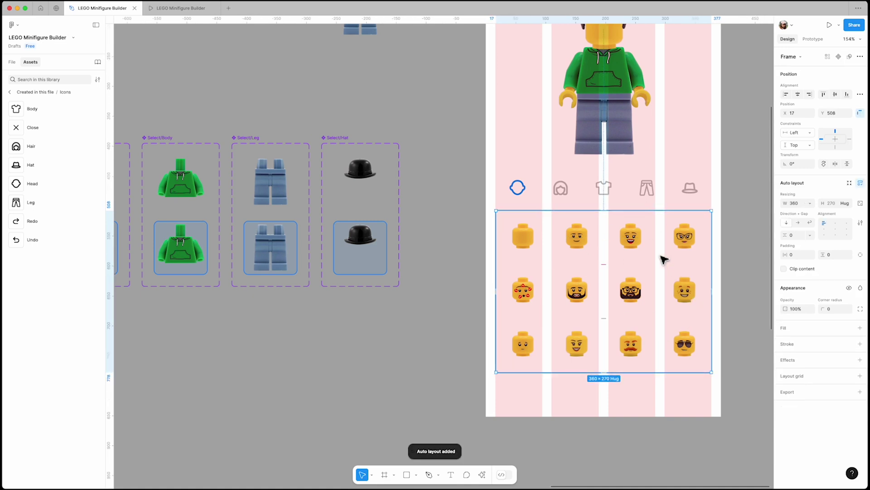
- Combine the category icon row and the heads grid in a vertical auto layout with a gap of 24
{"action": "scroll", "coordinate": [603, 231], "scroll_direction": "down", "scroll_amount": 5}
{"action": "left_click", "coordinate": [675, 144]}
{"action": "left_click", "coordinate": [626, 214]}
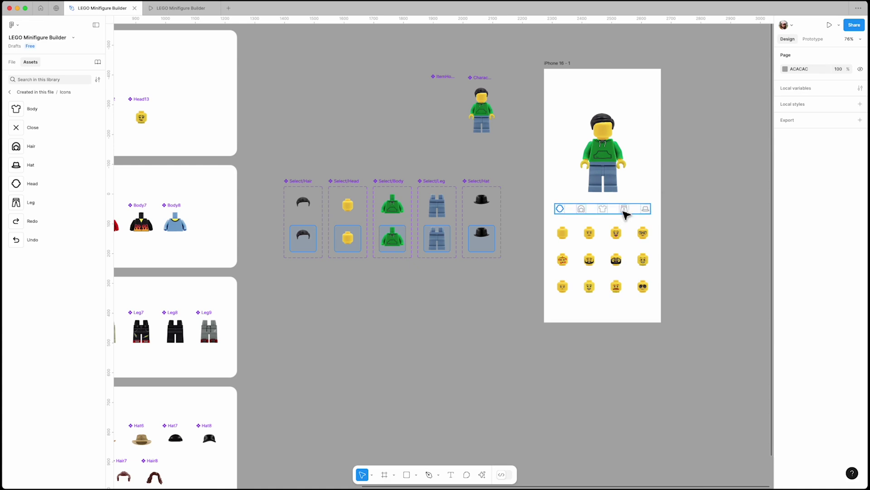
{"action": "left_click", "coordinate": [633, 246], "text": "shift"}
{"action": "scroll", "coordinate": [677, 243], "scroll_direction": "up", "scroll_amount": 5}
{"action": "key", "text": "shift+a"}
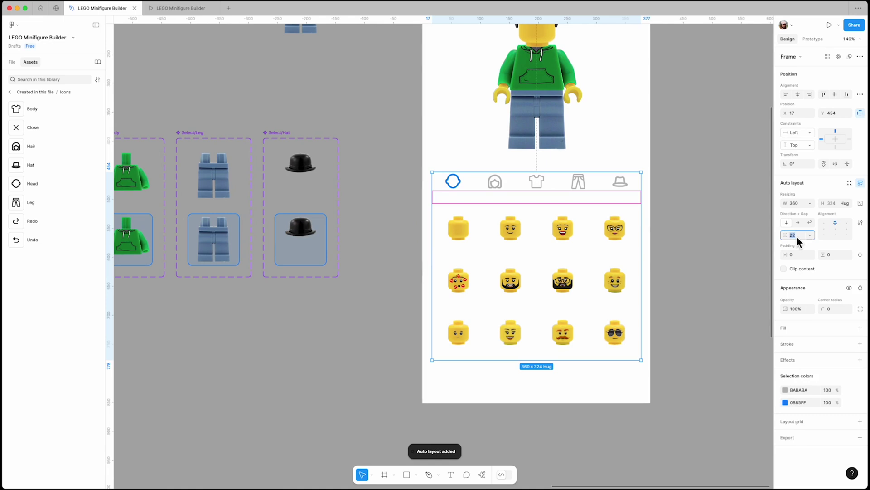
{"action": "type", "text": "24"}
{"action": "key", "text": "Return"}
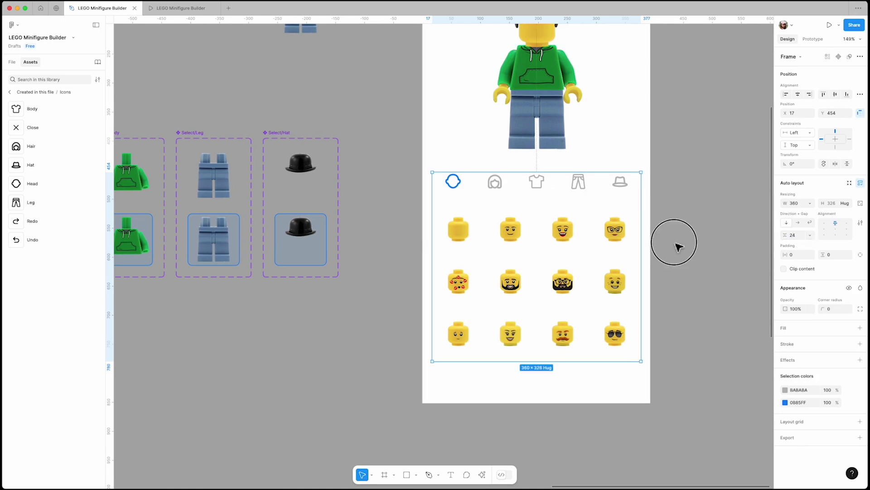
- Combine the character and the icon-and-heads frame in a vertical auto layout with a gap of 48
{"action": "left_click", "coordinate": [701, 247]}
{"action": "scroll", "coordinate": [703, 247], "scroll_direction": "down", "scroll_amount": 5}
{"action": "left_click", "coordinate": [660, 253]}
{"action": "left_click", "coordinate": [630, 188], "text": "shift"}
{"action": "key", "text": "shift+a"}
{"action": "left_click", "coordinate": [796, 236]}
{"action": "type", "text": "48"}
{"action": "key", "text": "Return"}
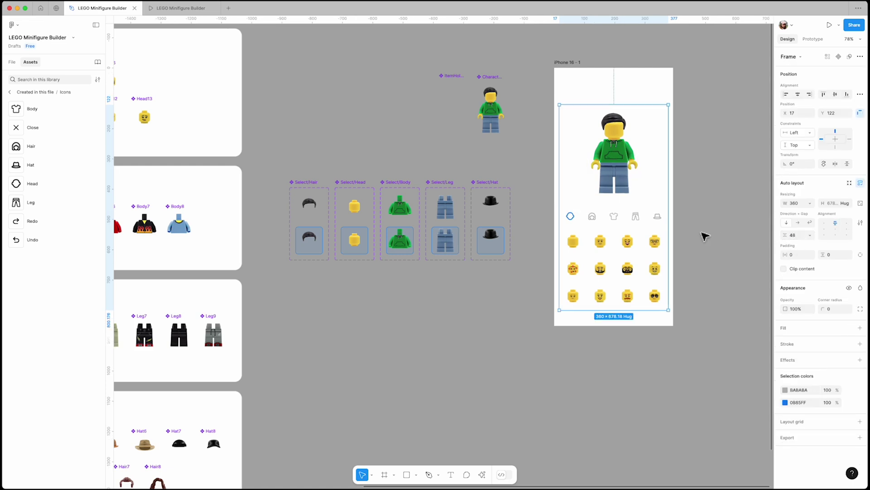
- Move the combined builder frame out of the iPhone frame onto the empty canvas below the Select components
{"action": "left_click", "coordinate": [724, 230]}
{"action": "scroll", "coordinate": [723, 226], "scroll_direction": "down", "scroll_amount": 5}
{"action": "left_click_drag", "start_coordinate": [659, 183], "coordinate": [509, 306]}
{"action": "scroll", "coordinate": [509, 367], "scroll_direction": "up", "scroll_amount": 5}
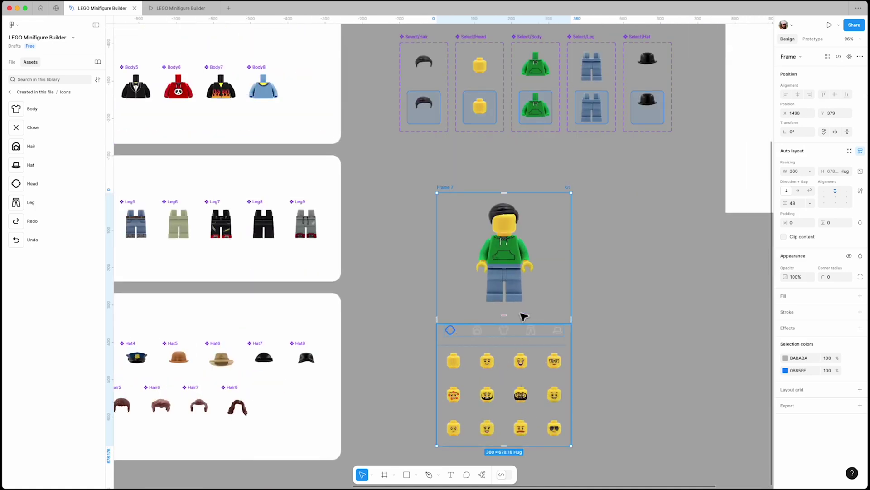
- Set the state of the first head in the grid's top row to Selected
{"action": "scroll", "coordinate": [521, 318], "scroll_direction": "down", "scroll_amount": 2}
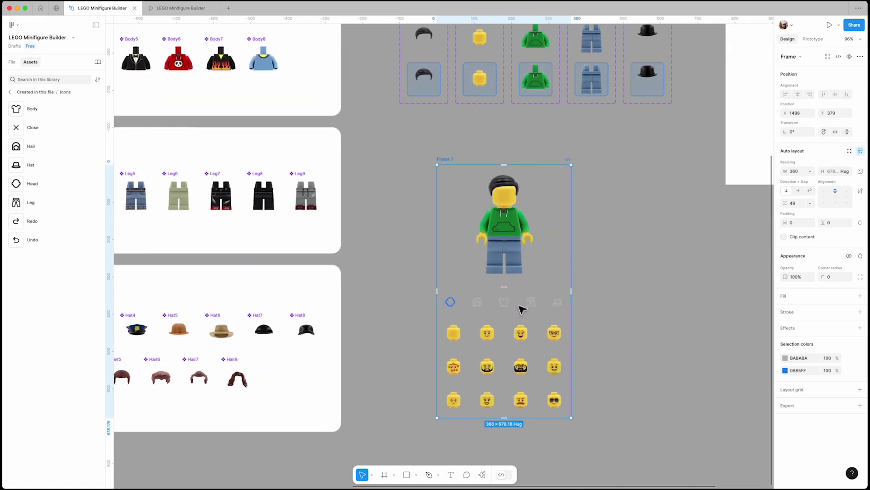
{"action": "left_click", "coordinate": [454, 344]}
{"action": "left_click", "coordinate": [454, 344]}
{"action": "left_click", "coordinate": [454, 344]}
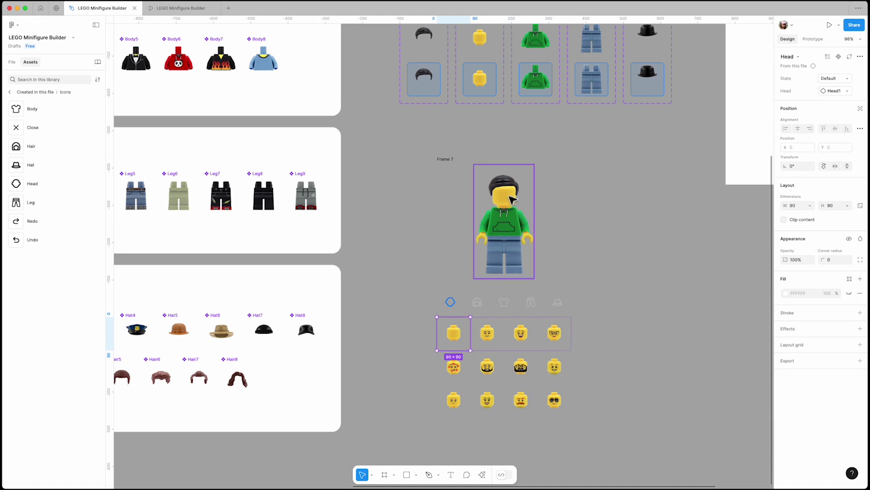
{"action": "left_click", "coordinate": [847, 80]}
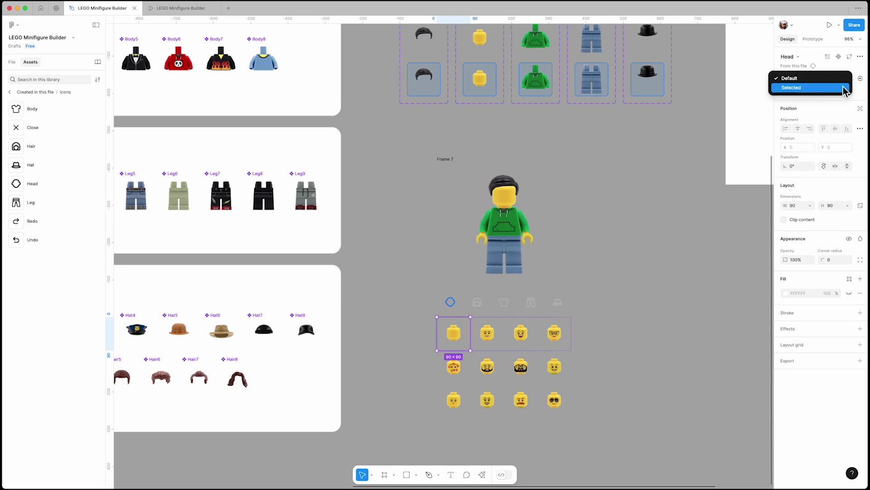
{"action": "left_click", "coordinate": [845, 89]}
{"action": "left_click", "coordinate": [618, 408]}
- Turn the combined builder frame into a component and name it Main
{"action": "scroll", "coordinate": [538, 397], "scroll_direction": "up", "scroll_amount": 3}
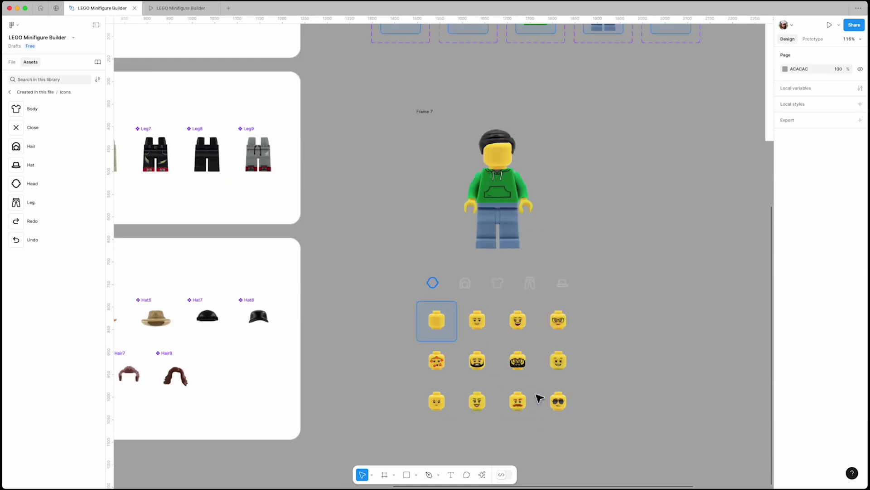
{"action": "scroll", "coordinate": [613, 260], "scroll_direction": "down", "scroll_amount": 5}
{"action": "left_click", "coordinate": [531, 194]}
{"action": "scroll", "coordinate": [672, 267], "scroll_direction": "up", "scroll_amount": 2}
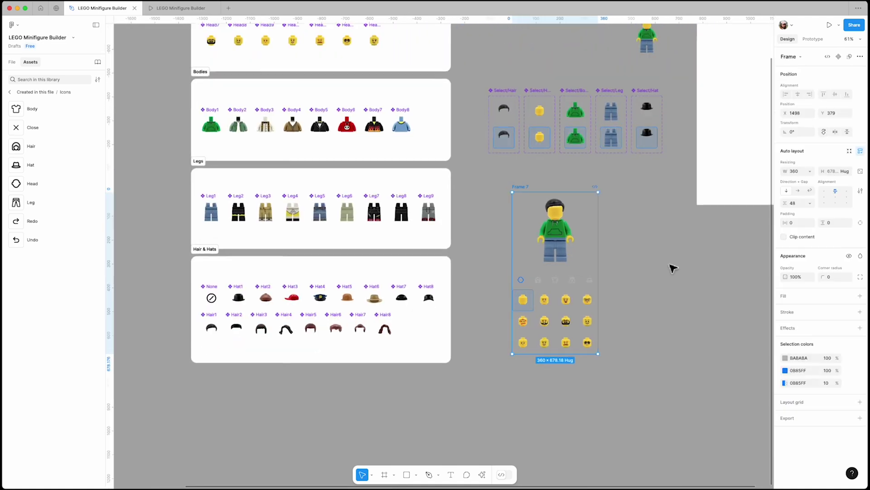
{"action": "left_click", "coordinate": [841, 59]}
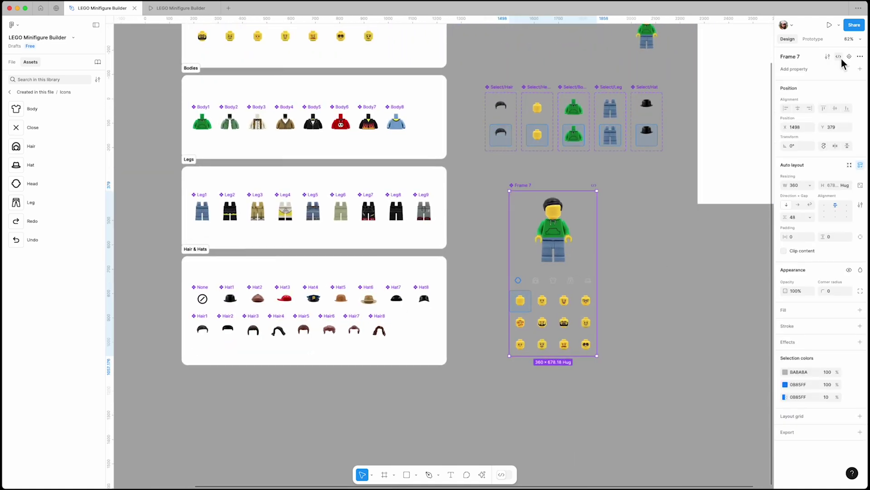
{"action": "scroll", "coordinate": [542, 168], "scroll_direction": "up", "scroll_amount": 4}
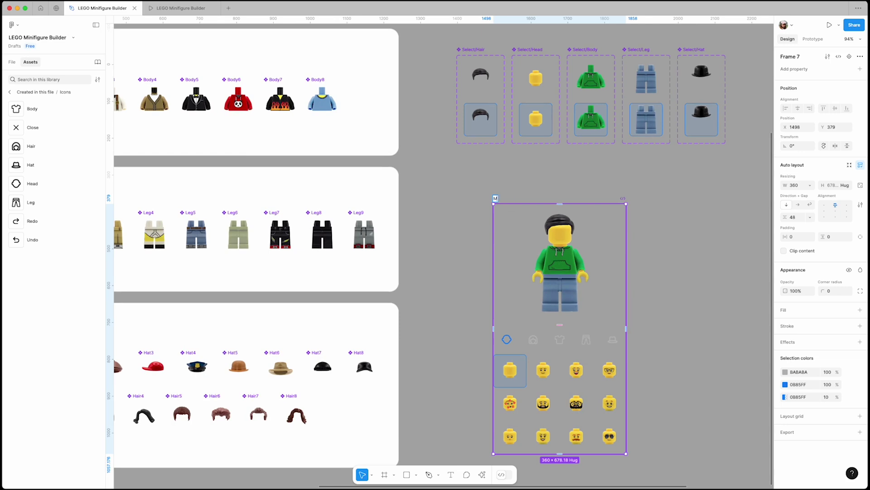
{"action": "left_click", "coordinate": [464, 216]}
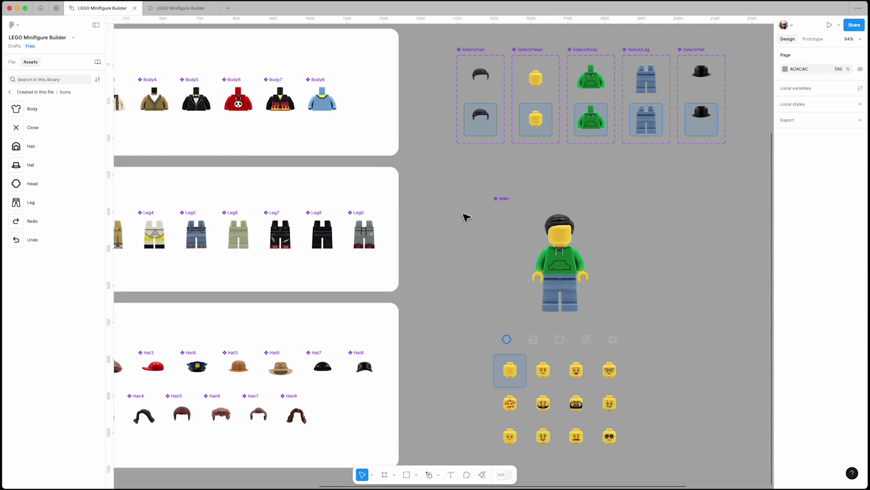
- Add a second variant to the Main component
{"action": "scroll", "coordinate": [464, 216], "scroll_direction": "down", "scroll_amount": 4}
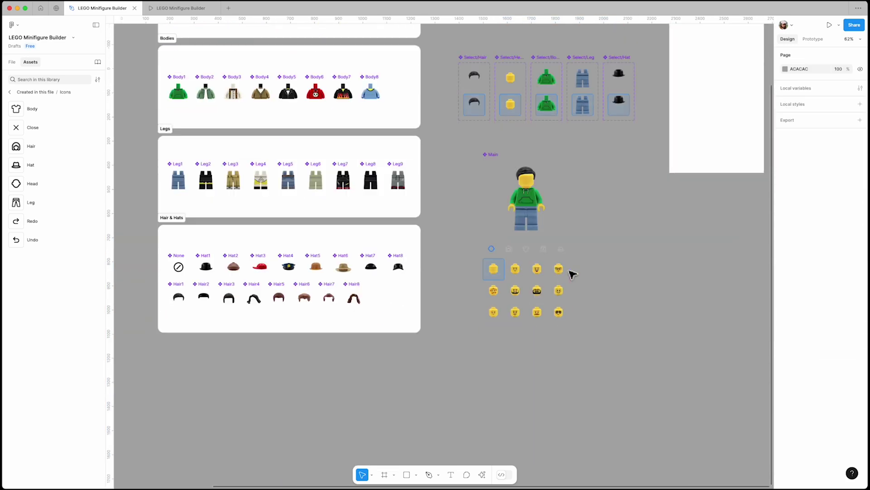
{"action": "left_click", "coordinate": [531, 202]}
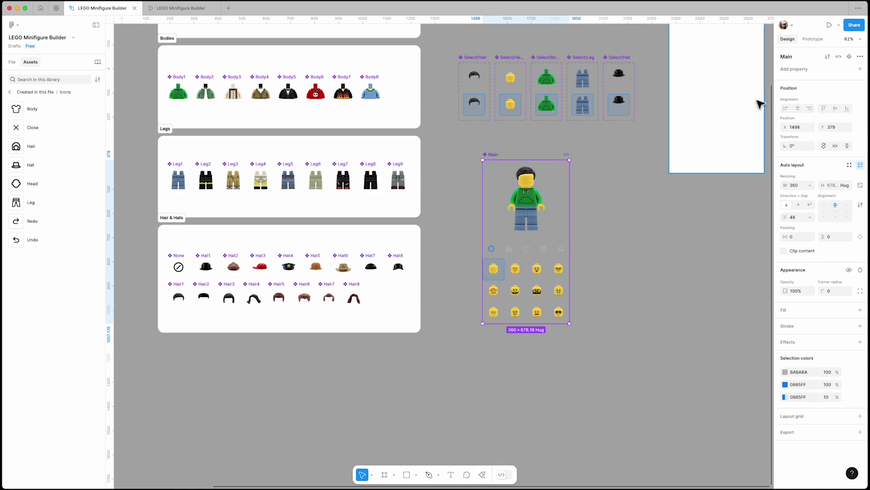
{"action": "left_click", "coordinate": [849, 56]}
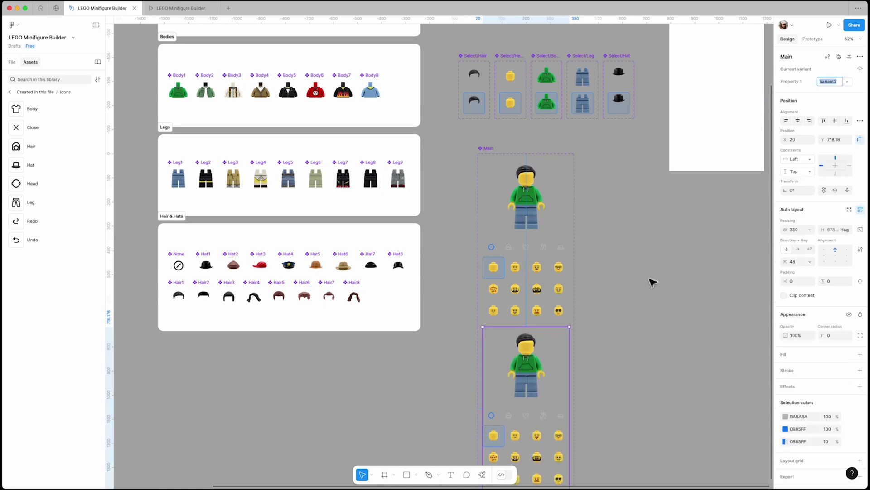
- Connect the Head7 instance in Main's first variant to the second variant with an On tap, Change to Variant2, Instant interaction
{"action": "scroll", "coordinate": [652, 282], "scroll_direction": "down", "scroll_amount": 2}
{"action": "scroll", "coordinate": [533, 229], "scroll_direction": "up", "scroll_amount": 5}
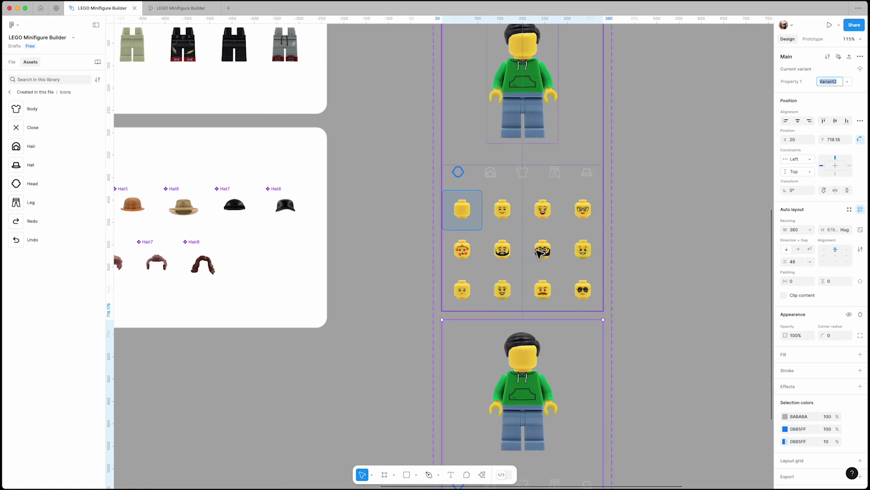
{"action": "scroll", "coordinate": [540, 255], "scroll_direction": "down", "scroll_amount": 5}
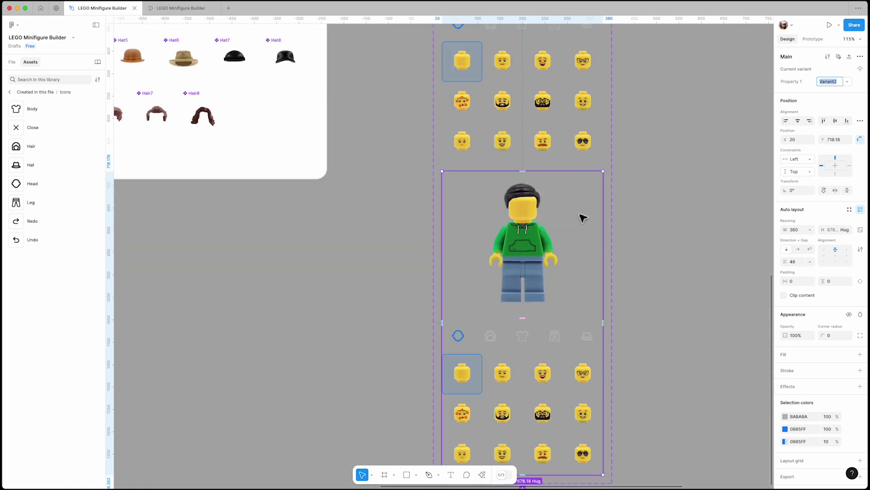
{"action": "scroll", "coordinate": [539, 108], "scroll_direction": "up", "scroll_amount": 1}
{"action": "left_click", "coordinate": [540, 111]}
{"action": "double_click", "coordinate": [542, 114]}
{"action": "double_click", "coordinate": [542, 114]}
{"action": "double_click", "coordinate": [542, 114]}
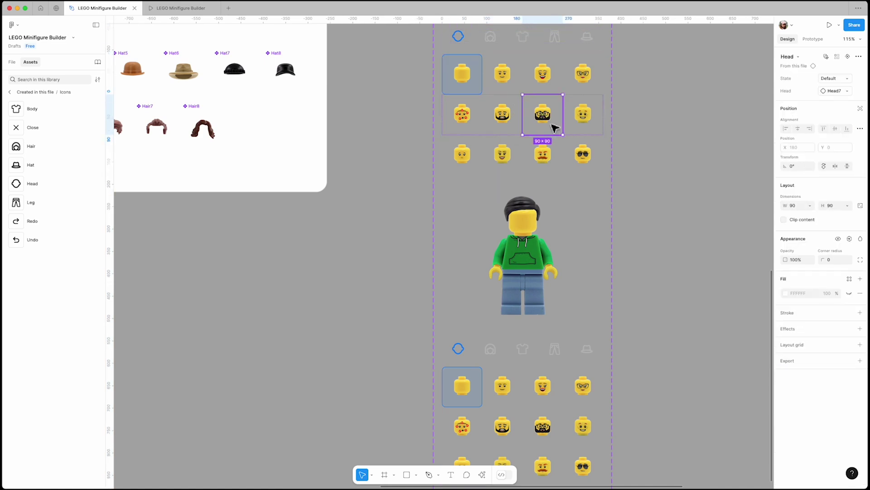
{"action": "left_click", "coordinate": [811, 39]}
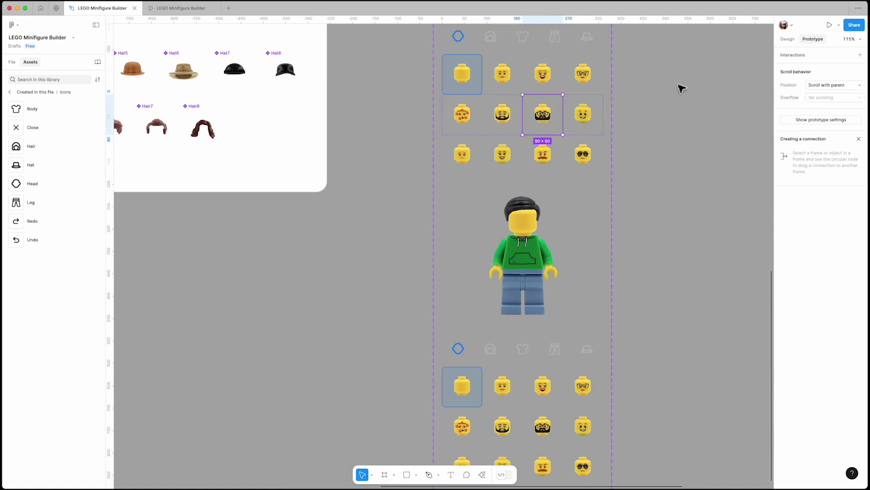
{"action": "left_click_drag", "start_coordinate": [562, 115], "coordinate": [568, 269]}
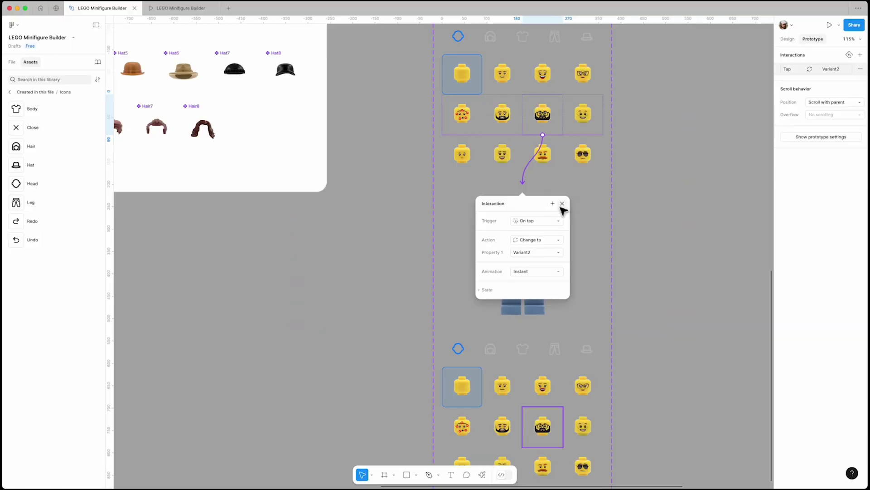
{"action": "left_click", "coordinate": [577, 153]}
{"action": "key", "text": "Escape"}
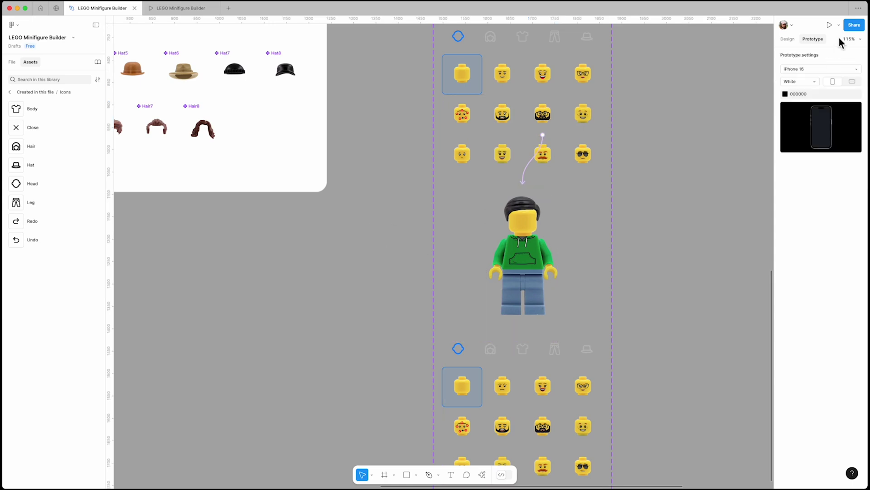
- Examine the prototype settings and the device chosen for the iPhone 16 frame
{"action": "left_click", "coordinate": [787, 39]}
{"action": "scroll", "coordinate": [349, 258], "scroll_direction": "down", "scroll_amount": 5}
{"action": "left_click", "coordinate": [565, 66]}
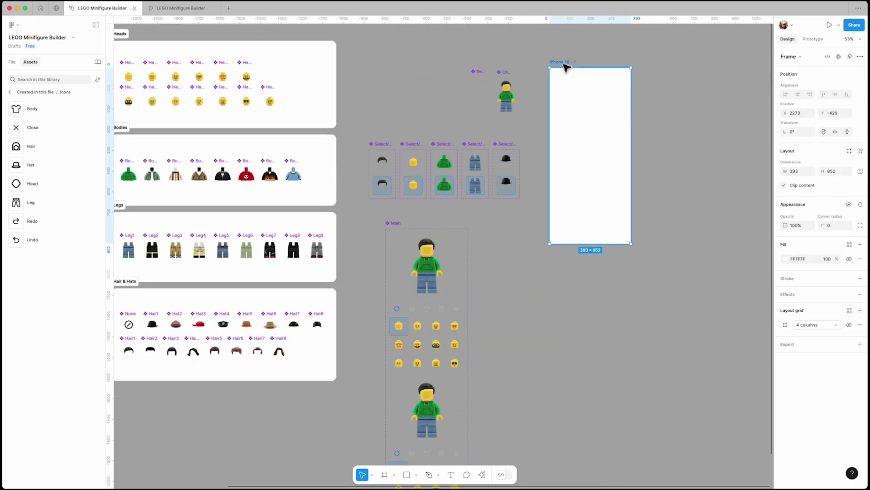
{"action": "left_click", "coordinate": [810, 39]}
{"action": "left_click", "coordinate": [824, 124]}
{"action": "left_click", "coordinate": [854, 69]}
{"action": "left_click", "coordinate": [814, 71]}
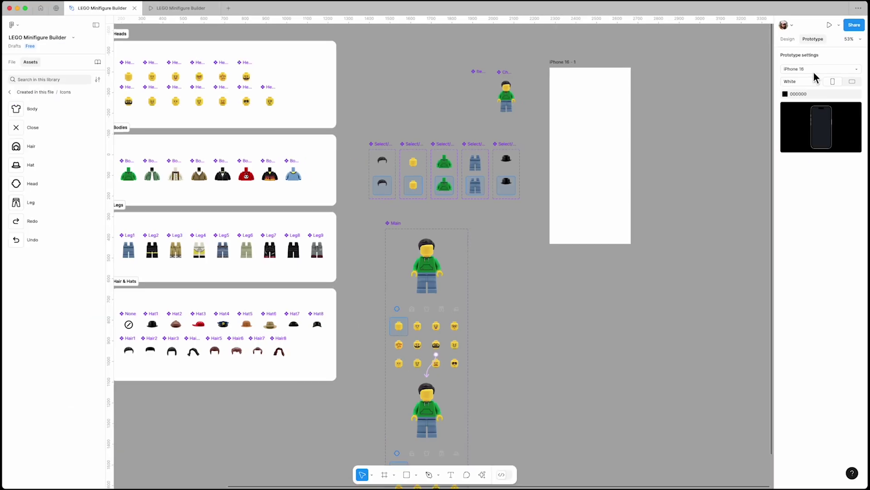
{"action": "left_click", "coordinate": [788, 41]}
- Open the interaction on Main's first-variant Head7 instance to review its trigger, action and animation
{"action": "scroll", "coordinate": [412, 358], "scroll_direction": "down", "scroll_amount": 3}
{"action": "scroll", "coordinate": [472, 359], "scroll_direction": "down", "scroll_amount": 3}
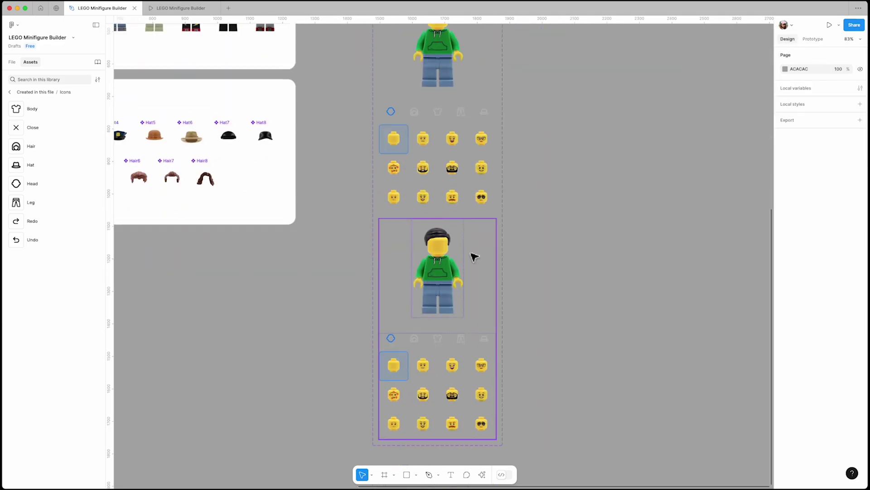
{"action": "left_click", "coordinate": [813, 39]}
{"action": "left_click", "coordinate": [449, 201]}
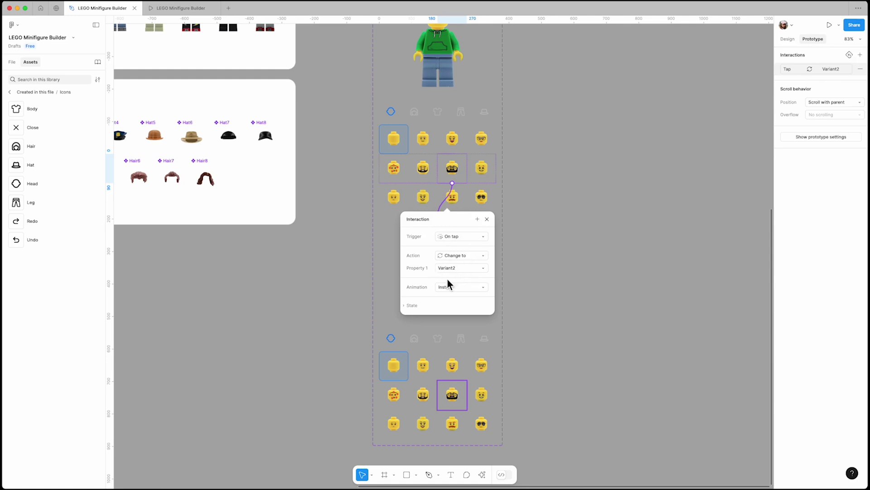
{"action": "left_click", "coordinate": [486, 219]}
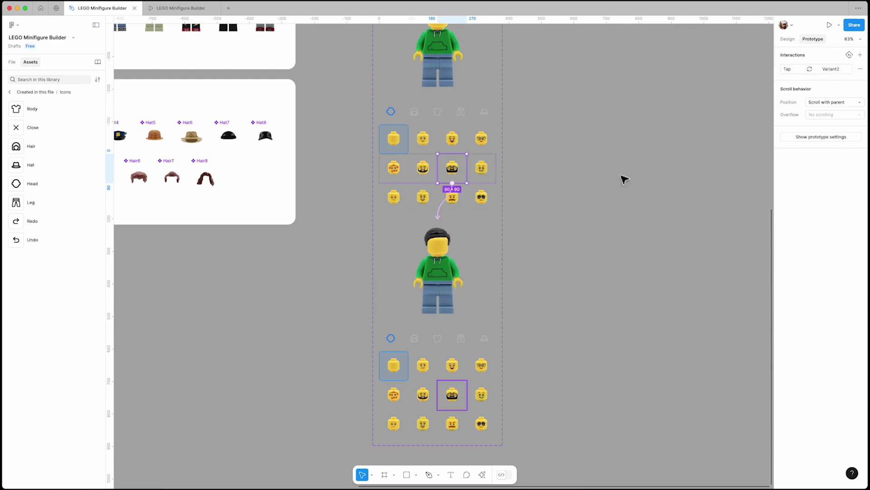
- Set the state of the Head7 instance in Main's second variant to Selected
{"action": "left_click", "coordinate": [787, 39]}
{"action": "scroll", "coordinate": [577, 282], "scroll_direction": "down", "scroll_amount": 1}
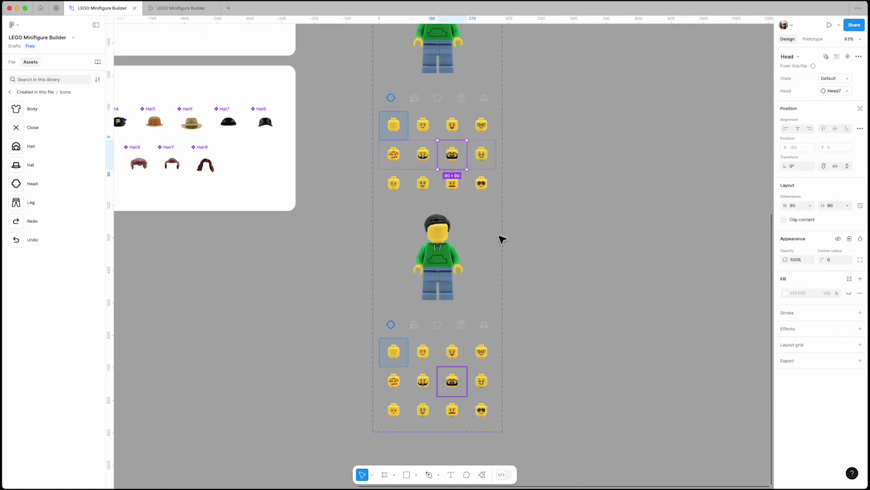
{"action": "left_click", "coordinate": [456, 389]}
{"action": "double_click", "coordinate": [457, 380]}
{"action": "double_click", "coordinate": [456, 381]}
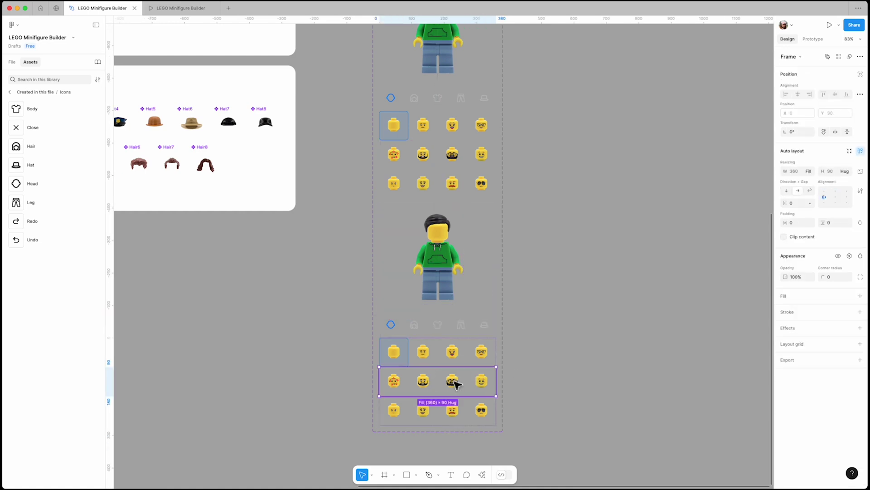
{"action": "double_click", "coordinate": [457, 381]}
{"action": "left_click", "coordinate": [832, 77]}
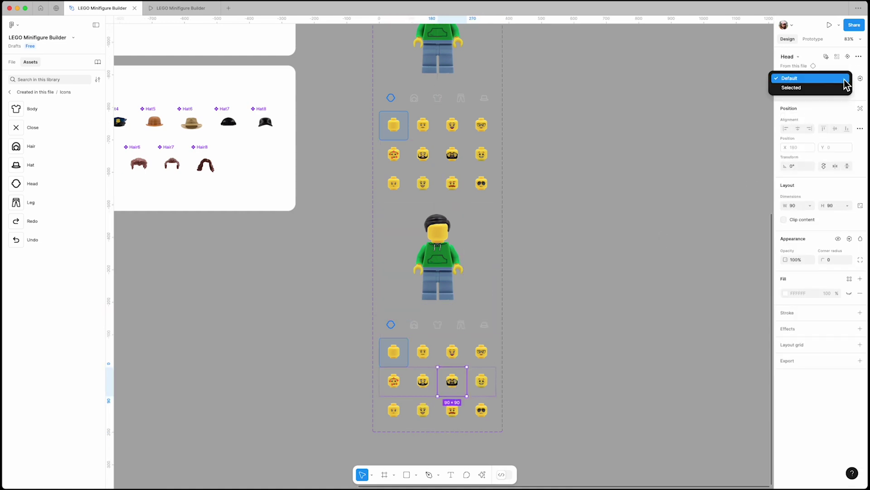
{"action": "left_click", "coordinate": [836, 86]}
- Set the state of the blank first head in the second variant's grid to Default
{"action": "scroll", "coordinate": [422, 394], "scroll_direction": "up", "scroll_amount": 5}
{"action": "left_click", "coordinate": [384, 344]}
{"action": "double_click", "coordinate": [398, 341]}
{"action": "left_click", "coordinate": [845, 79]}
{"action": "left_click", "coordinate": [832, 67]}
{"action": "left_click", "coordinate": [623, 311]}
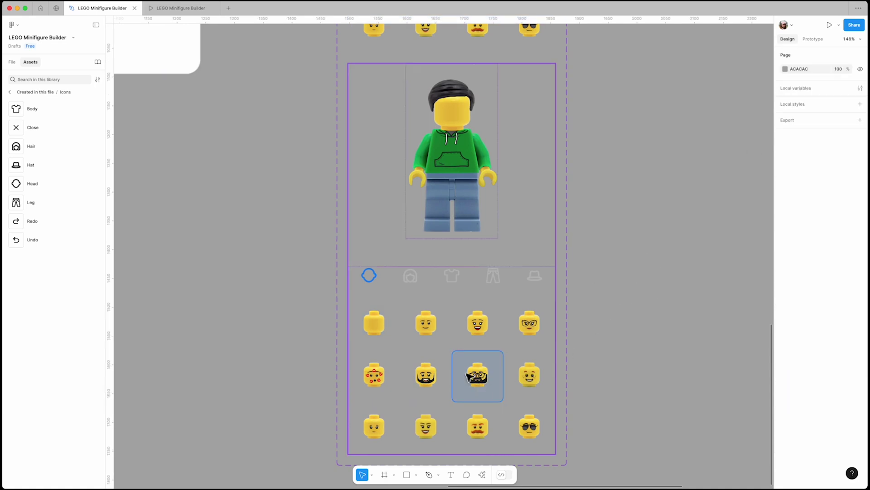
- Swap the Head property of the Character instance in Main's second variant to Head7
{"action": "scroll", "coordinate": [471, 376], "scroll_direction": "up", "scroll_amount": 5}
{"action": "left_click", "coordinate": [466, 233]}
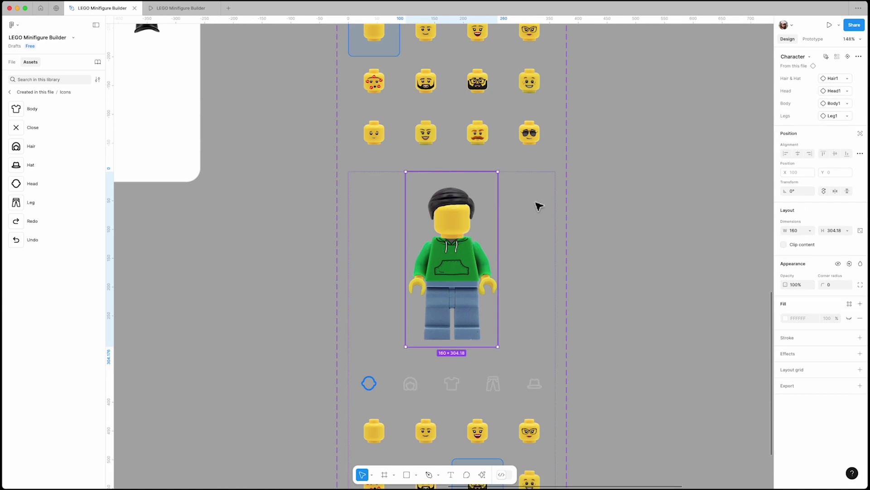
{"action": "left_click", "coordinate": [849, 95]}
{"action": "scroll", "coordinate": [807, 230], "scroll_direction": "down", "scroll_amount": 2}
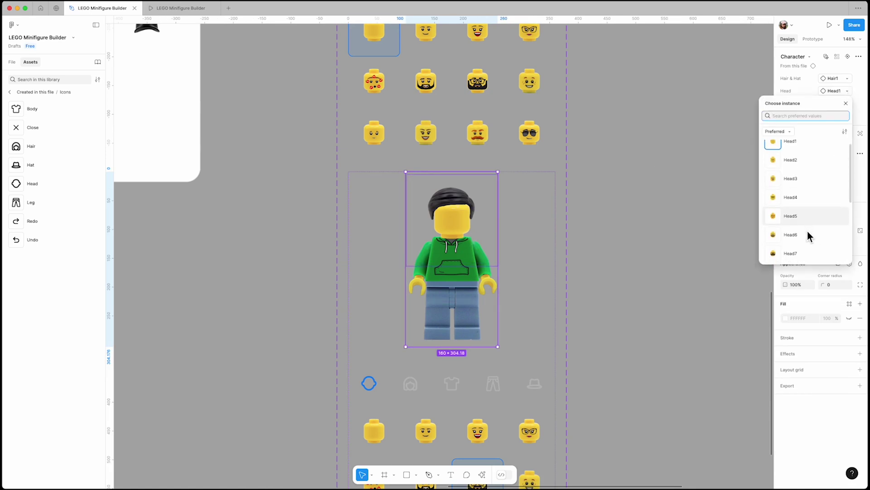
{"action": "left_click", "coordinate": [807, 232]}
{"action": "left_click", "coordinate": [630, 257]}
- Add a third variant to the Main component, based on the second variant
{"action": "scroll", "coordinate": [440, 277], "scroll_direction": "down", "scroll_amount": 3}
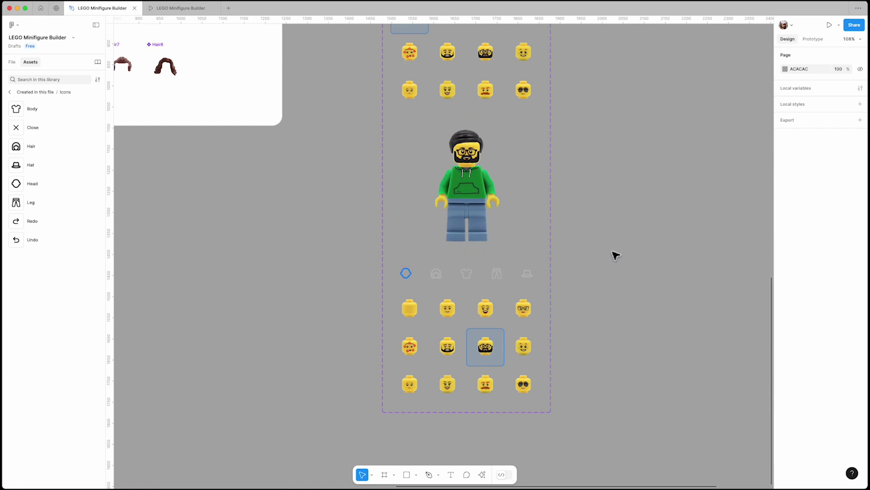
{"action": "left_click", "coordinate": [517, 239]}
{"action": "scroll", "coordinate": [515, 336], "scroll_direction": "down", "scroll_amount": 1}
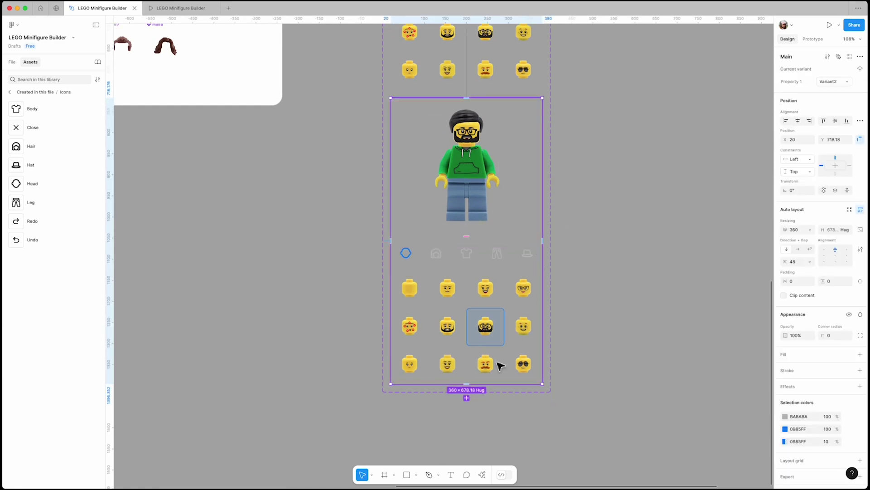
{"action": "left_click", "coordinate": [467, 391]}
{"action": "scroll", "coordinate": [427, 399], "scroll_direction": "down", "scroll_amount": 1}
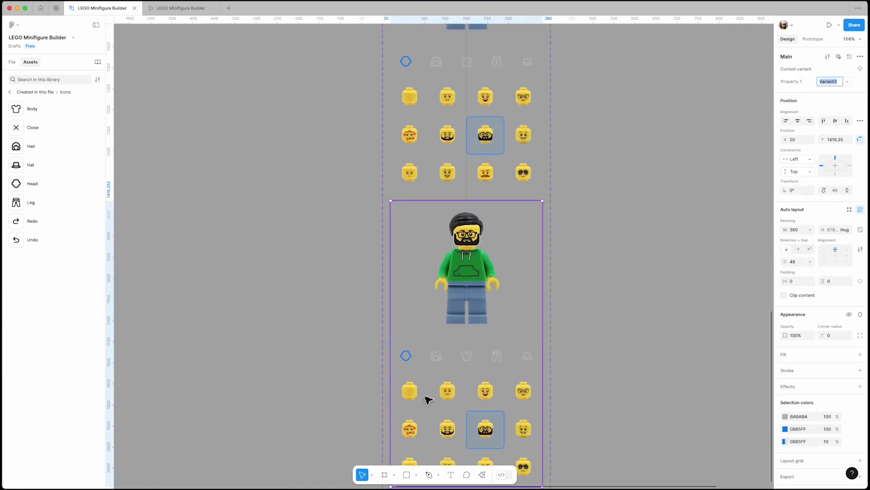
- Recolour the Hair category icon in the third variant with the active blue
{"action": "double_click", "coordinate": [444, 362]}
{"action": "double_click", "coordinate": [441, 362]}
{"action": "double_click", "coordinate": [439, 361]}
{"action": "scroll", "coordinate": [439, 362], "scroll_direction": "up", "scroll_amount": 3}
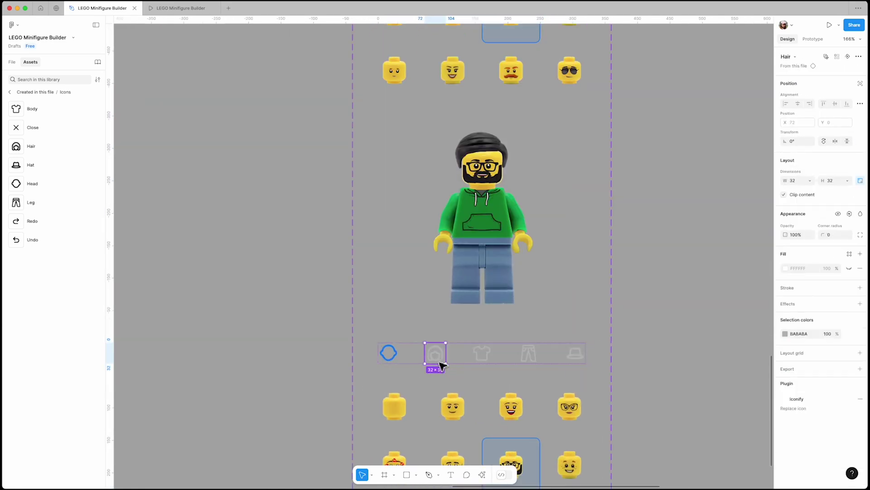
{"action": "left_click", "coordinate": [784, 334]}
{"action": "left_click", "coordinate": [709, 449]}
- Recolour the Head category icon in the third variant with the inactive grey
{"action": "left_click", "coordinate": [391, 353]}
{"action": "left_click", "coordinate": [785, 334]}
{"action": "left_click", "coordinate": [710, 449]}
{"action": "left_click", "coordinate": [767, 268]}
- Make an instance of the default Select/Hair variant beside its component set and cut it for pasting into the grid
{"action": "scroll", "coordinate": [577, 278], "scroll_direction": "down", "scroll_amount": 5}
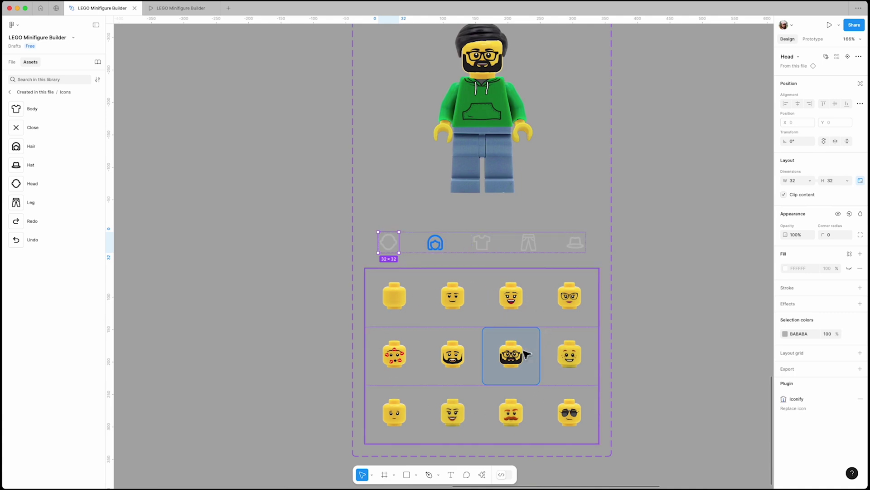
{"action": "scroll", "coordinate": [555, 331], "scroll_direction": "down", "scroll_amount": 5}
{"action": "left_click", "coordinate": [659, 262]}
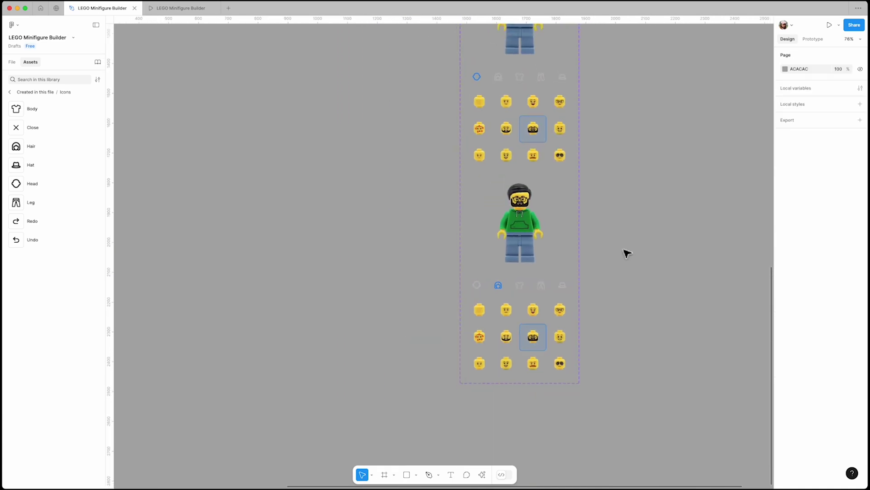
{"action": "scroll", "coordinate": [625, 249], "scroll_direction": "down", "scroll_amount": 3}
{"action": "scroll", "coordinate": [625, 251], "scroll_direction": "up", "scroll_amount": 5}
{"action": "scroll", "coordinate": [499, 149], "scroll_direction": "up", "scroll_amount": 5}
{"action": "left_click_drag", "start_coordinate": [480, 148], "coordinate": [429, 148]}
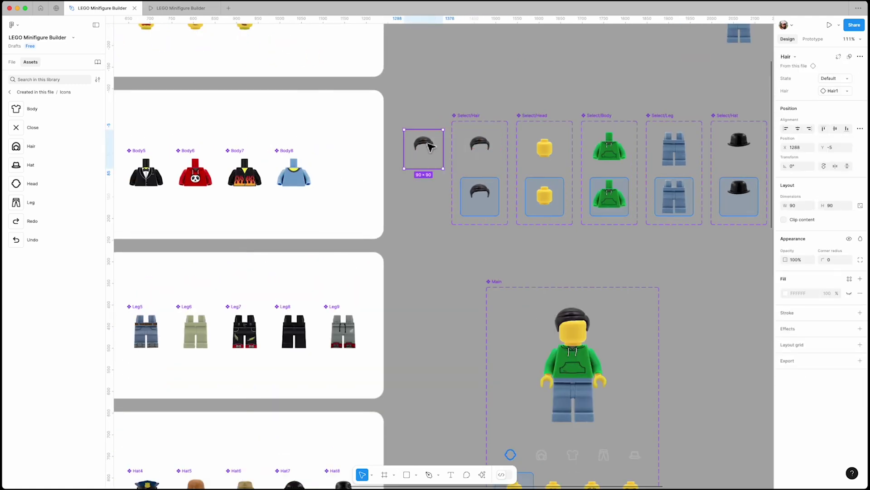
{"action": "key", "text": "Delete"}
- Paste the Hair instance into the top grid row of Main's third variant and move it to the first slot
{"action": "scroll", "coordinate": [511, 214], "scroll_direction": "down", "scroll_amount": 10}
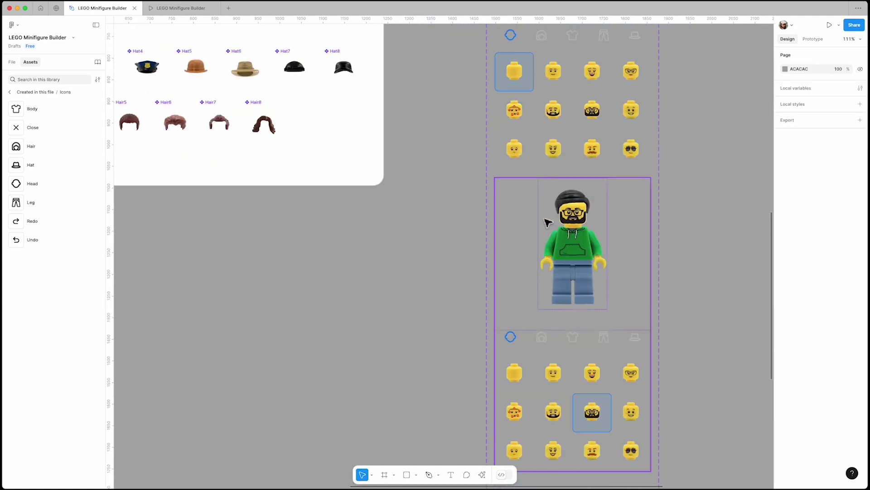
{"action": "scroll", "coordinate": [621, 308], "scroll_direction": "down", "scroll_amount": 3}
{"action": "scroll", "coordinate": [633, 317], "scroll_direction": "up", "scroll_amount": 2}
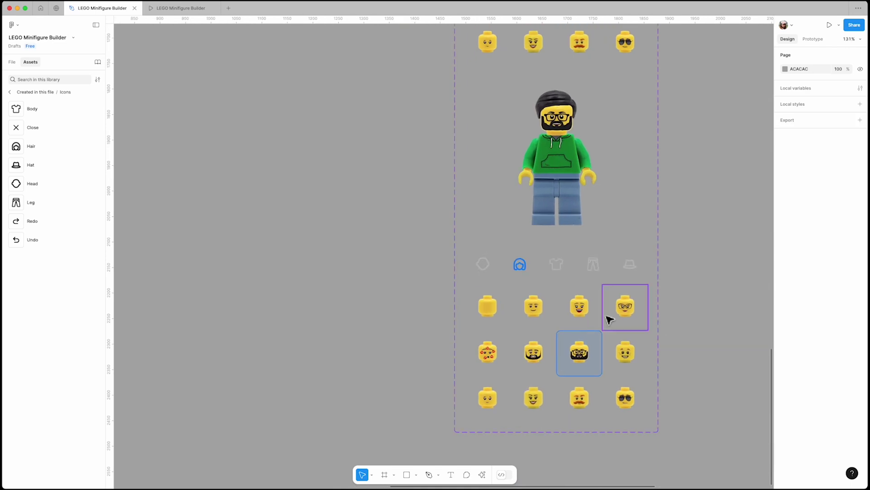
{"action": "scroll", "coordinate": [544, 311], "scroll_direction": "up", "scroll_amount": 1}
{"action": "left_click", "coordinate": [549, 309]}
{"action": "left_click", "coordinate": [544, 305]}
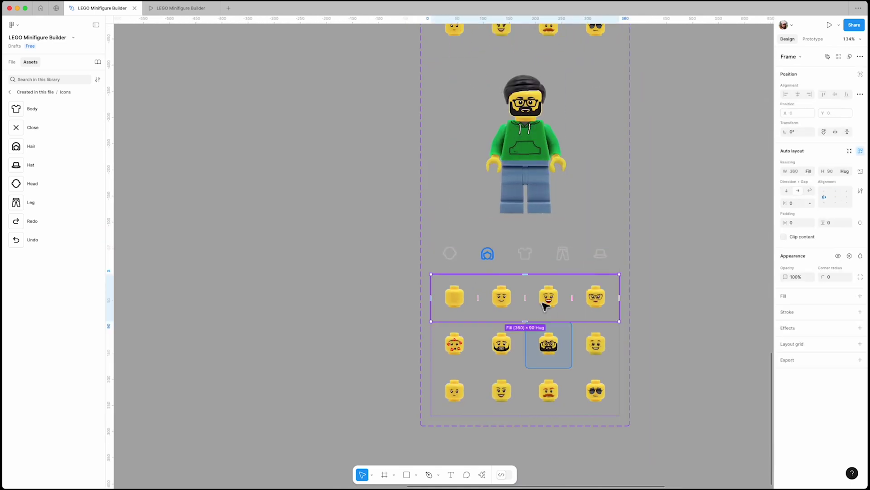
{"action": "key", "text": "ctrl+v"}
{"action": "key", "text": "Left"}
{"action": "key", "text": "Left"}
{"action": "key", "text": "Left"}
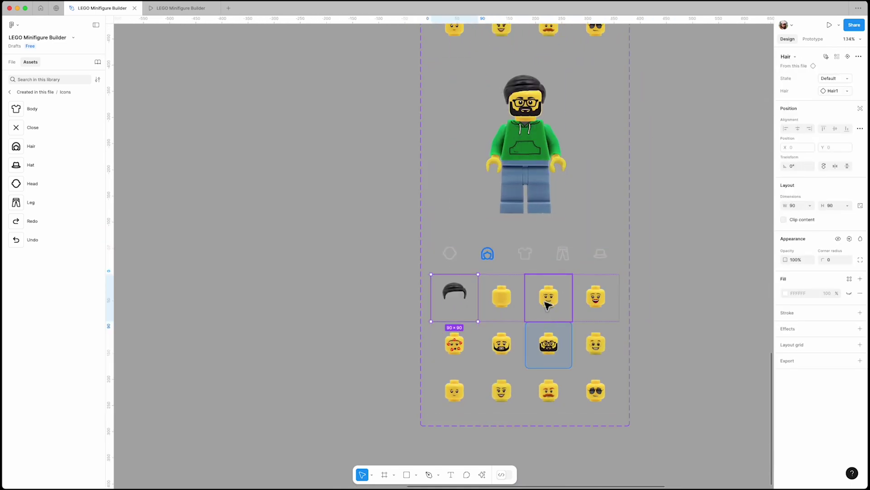
- Delete the head instances from the top grid row of the third variant, leaving only the Hair instance
{"action": "left_click", "coordinate": [496, 312]}
{"action": "left_click", "coordinate": [546, 311], "text": "shift"}
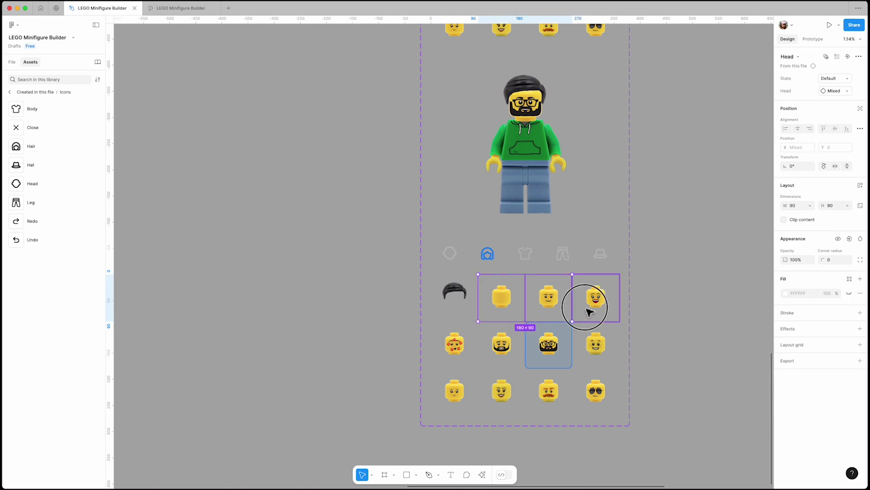
{"action": "left_click", "coordinate": [587, 309], "text": "shift"}
{"action": "key", "text": "BackSpace"}
{"action": "double_click", "coordinate": [504, 297]}
{"action": "double_click", "coordinate": [505, 297]}
{"action": "key", "text": "Delete"}
- Duplicate the Hair instance three times to fill the top row with four hair items
{"action": "left_click", "coordinate": [457, 292]}
{"action": "double_click", "coordinate": [457, 292]}
{"action": "key", "text": "ctrl+d"}
{"action": "key", "text": "ctrl+d"}
{"action": "key", "text": "ctrl+d"}
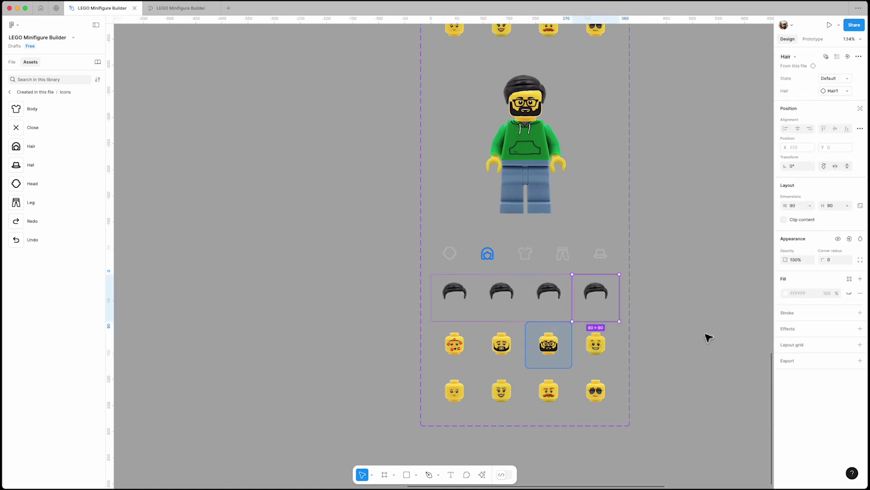
- Swap the second, third and fourth hair items of the top row to Hair2, Hair3 and Hair4
{"action": "left_click", "coordinate": [509, 304]}
{"action": "left_click", "coordinate": [847, 91]}
{"action": "left_click", "coordinate": [802, 169]}
{"action": "key", "text": "Tab"}
{"action": "left_click", "coordinate": [847, 91]}
{"action": "left_click", "coordinate": [800, 193]}
{"action": "key", "text": "Tab"}
{"action": "left_click", "coordinate": [847, 91]}
{"action": "left_click", "coordinate": [800, 216]}
{"action": "left_click", "coordinate": [747, 272]}
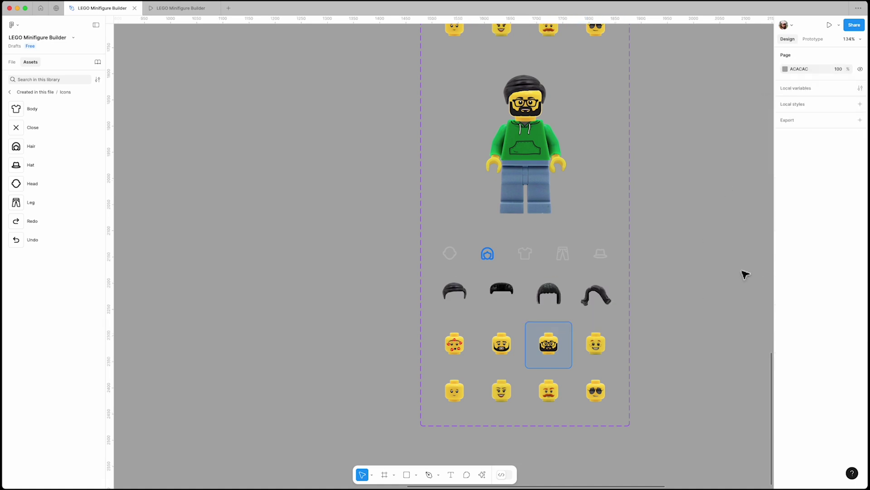
- Duplicate the hair row below itself and delete the two remaining head rows from the third variant's grid
{"action": "left_click", "coordinate": [573, 301]}
{"action": "left_click", "coordinate": [557, 295]}
{"action": "key", "text": "super+d"}
{"action": "left_click", "coordinate": [590, 393]}
{"action": "key", "text": "BackSpace"}
{"action": "double_click", "coordinate": [539, 393]}
{"action": "left_click", "coordinate": [540, 393]}
{"action": "left_click", "coordinate": [540, 393]}
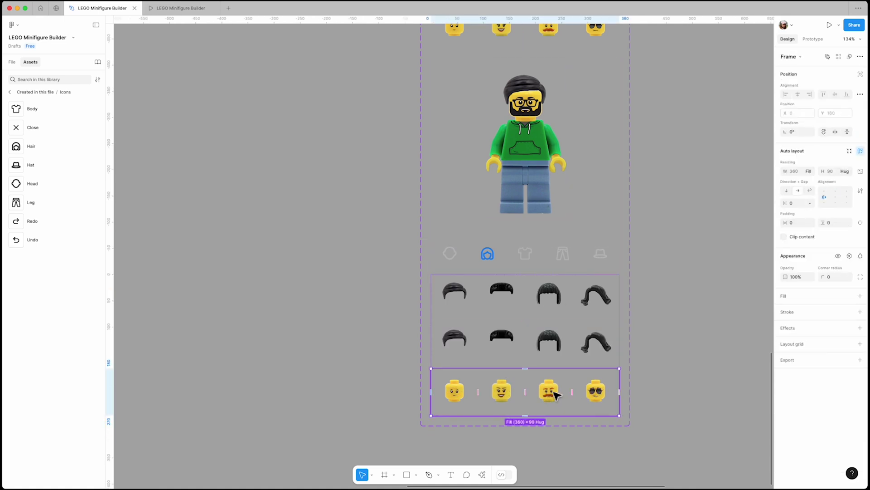
{"action": "key", "text": "Delete"}
- Swap the first two hair items of the second row to Hair5 and Hair6
{"action": "left_click", "coordinate": [460, 343]}
{"action": "double_click", "coordinate": [455, 340]}
{"action": "left_click", "coordinate": [847, 90]}
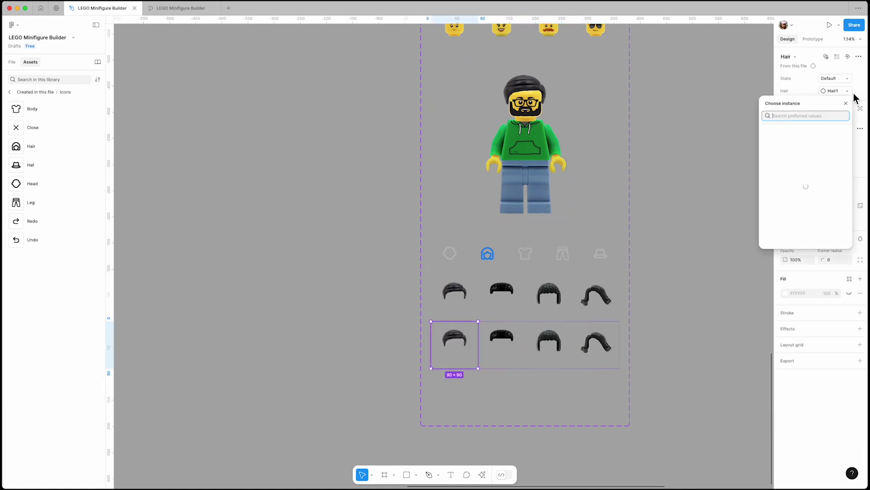
{"action": "left_click", "coordinate": [797, 224]}
{"action": "key", "text": "Tab"}
{"action": "left_click", "coordinate": [848, 91]}
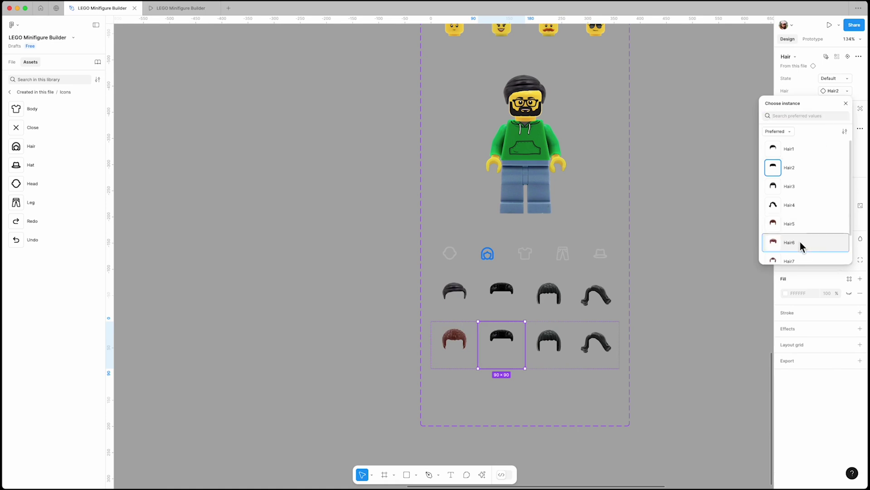
{"action": "left_click", "coordinate": [800, 245]}
{"action": "key", "text": "Tab"}
- Swap the last two hair items of the second row to Hair7 and Hair8
{"action": "left_click", "coordinate": [836, 91]}
{"action": "left_click", "coordinate": [798, 242]}
{"action": "left_click", "coordinate": [849, 92]}
{"action": "left_click", "coordinate": [799, 241]}
{"action": "key", "text": "Tab"}
{"action": "left_click", "coordinate": [850, 92]}
{"action": "left_click", "coordinate": [797, 248]}
{"action": "left_click", "coordinate": [671, 280]}
- Set the state of the Hair1 instance in Main's third variant to Selected
{"action": "scroll", "coordinate": [538, 192], "scroll_direction": "up", "scroll_amount": 2}
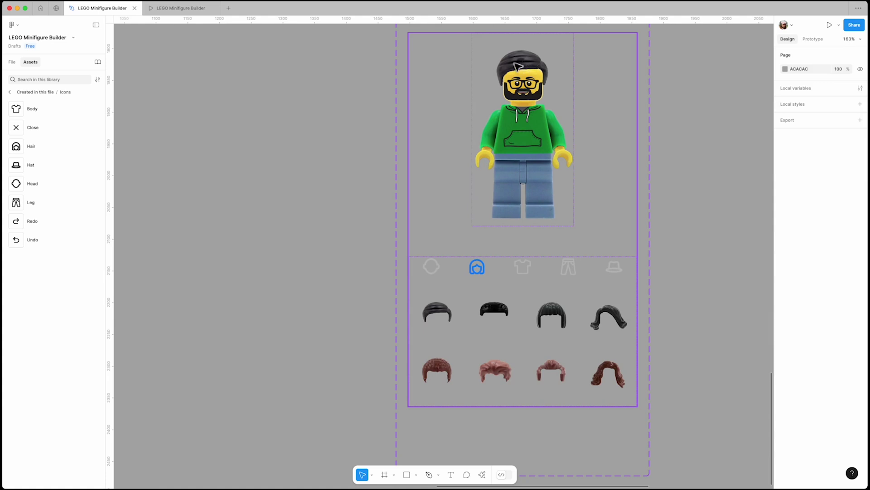
{"action": "left_click", "coordinate": [438, 301]}
{"action": "double_click", "coordinate": [439, 309]}
{"action": "double_click", "coordinate": [441, 316]}
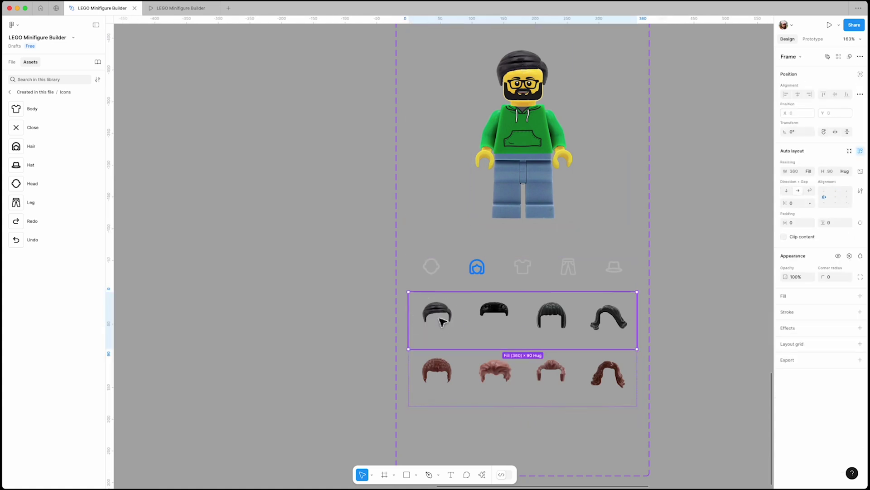
{"action": "double_click", "coordinate": [442, 321]}
{"action": "left_click", "coordinate": [840, 88]}
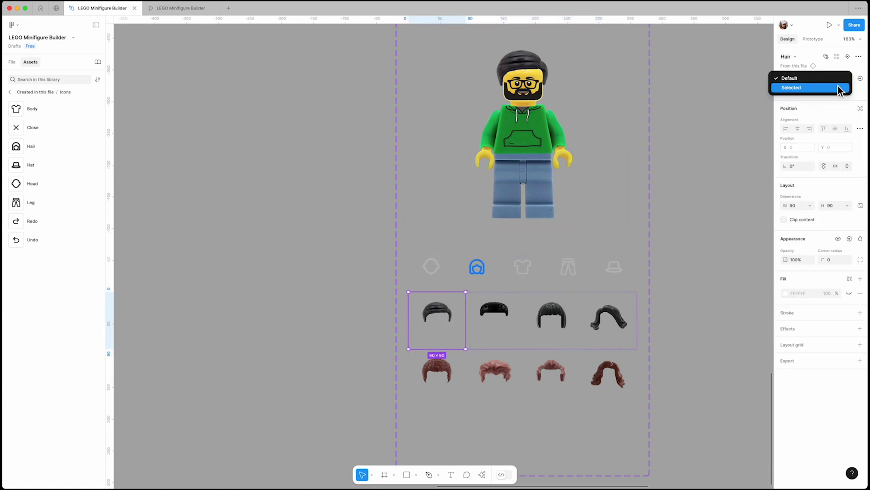
{"action": "left_click", "coordinate": [839, 86]}
{"action": "left_click", "coordinate": [701, 228]}
- Add a fourth variant to the Main component, based on the hair variant
{"action": "scroll", "coordinate": [344, 202], "scroll_direction": "down", "scroll_amount": 3}
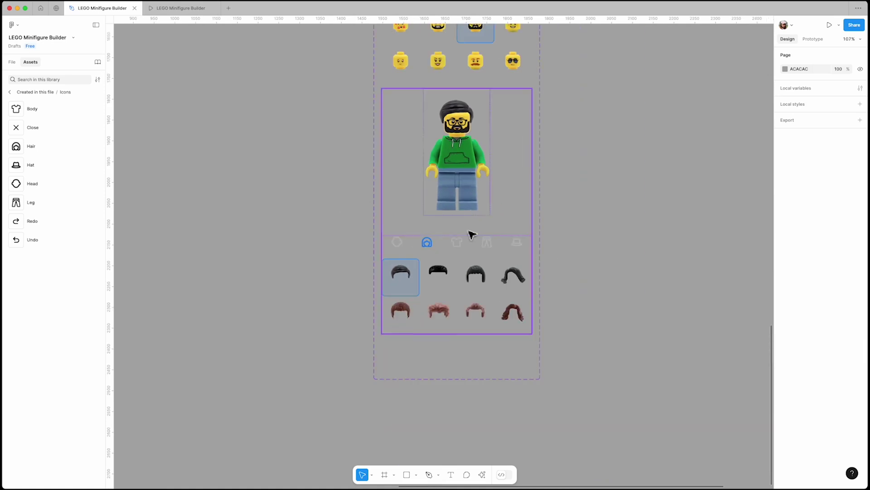
{"action": "left_click", "coordinate": [479, 254]}
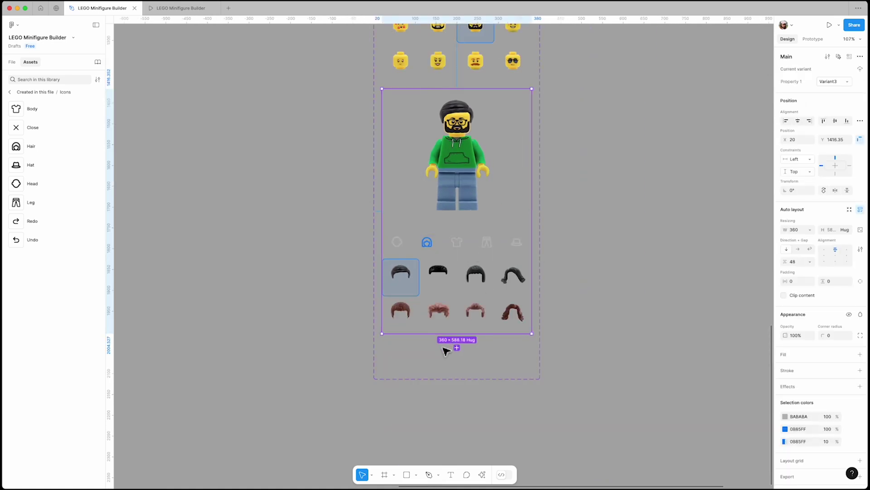
{"action": "left_click", "coordinate": [456, 348]}
{"action": "scroll", "coordinate": [465, 342], "scroll_direction": "down", "scroll_amount": 3}
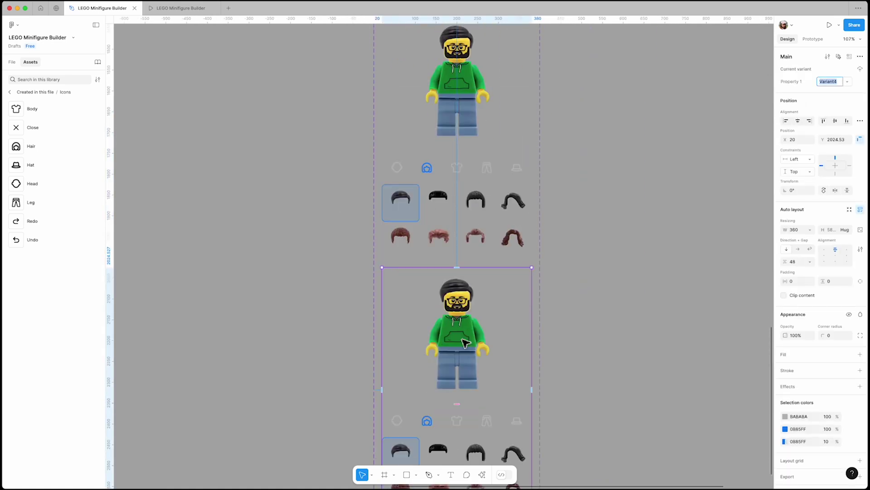
- Connect the third variant's Hair2 instance to the fourth variant with an On tap, Change to Variant4, Instant interaction
{"action": "scroll", "coordinate": [451, 194], "scroll_direction": "up", "scroll_amount": 5}
{"action": "left_click", "coordinate": [444, 199]}
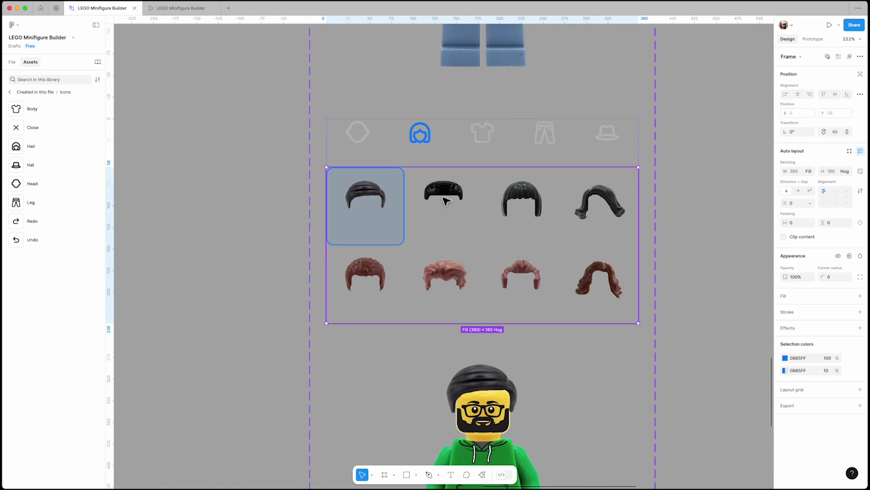
{"action": "left_click", "coordinate": [444, 197]}
{"action": "left_click", "coordinate": [812, 38]}
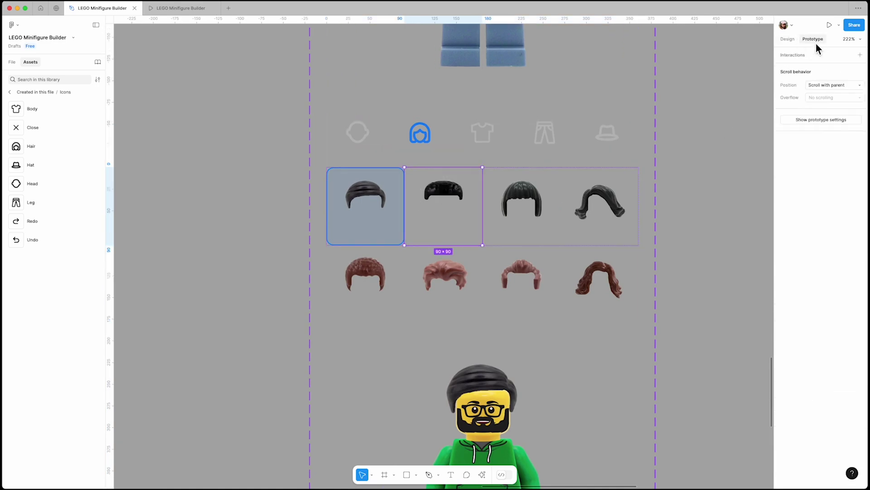
{"action": "scroll", "coordinate": [526, 222], "scroll_direction": "down", "scroll_amount": 5}
{"action": "left_click_drag", "start_coordinate": [510, 223], "coordinate": [492, 302]}
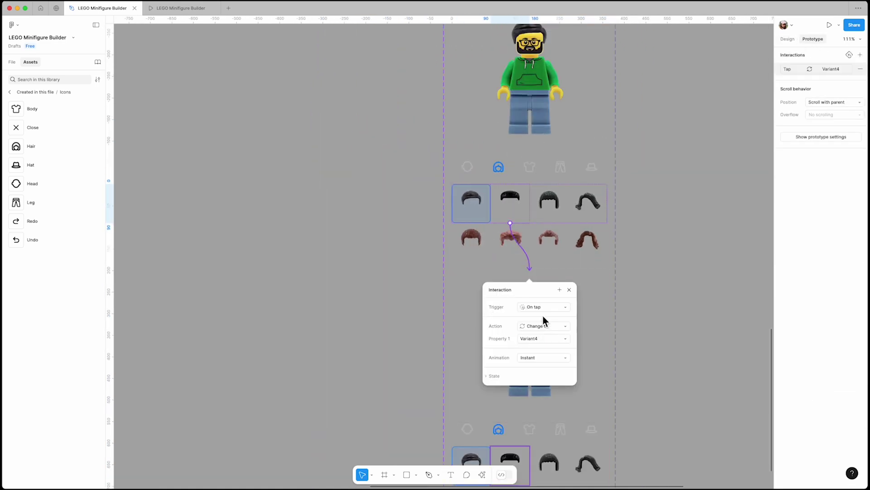
{"action": "left_click", "coordinate": [569, 290]}
- Set the state of the Hair2 instance in Main's fourth variant to Selected
{"action": "left_click", "coordinate": [788, 40]}
{"action": "scroll", "coordinate": [584, 308], "scroll_direction": "down", "scroll_amount": 3}
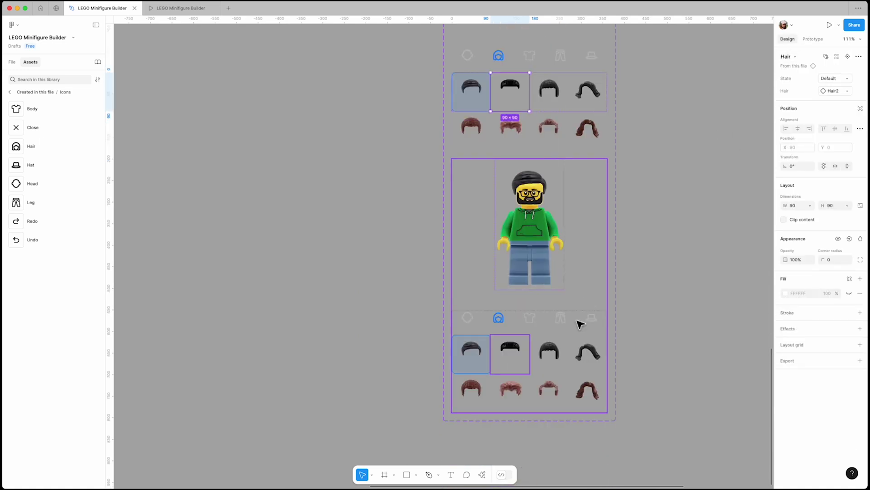
{"action": "double_click", "coordinate": [513, 361]}
{"action": "double_click", "coordinate": [512, 362]}
{"action": "double_click", "coordinate": [515, 351]}
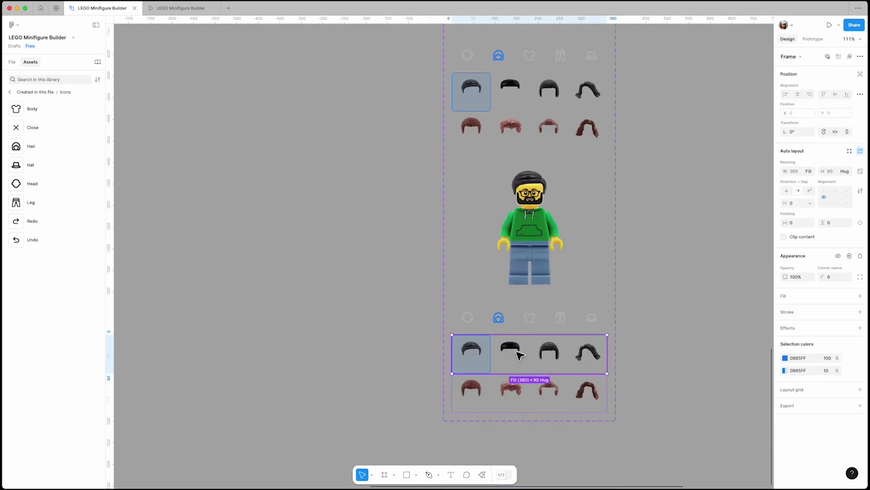
{"action": "double_click", "coordinate": [516, 351]}
{"action": "left_click", "coordinate": [844, 79]}
{"action": "left_click", "coordinate": [837, 87]}
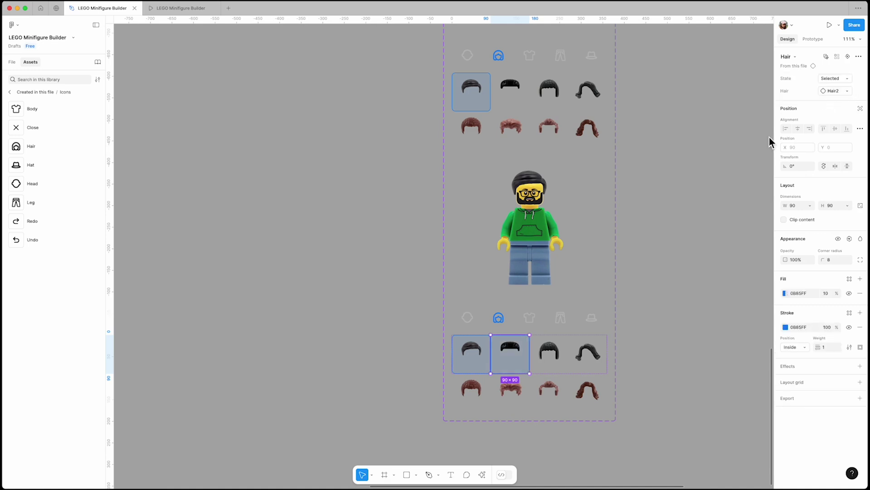
- Set the state of the Hair1 instance in Main's fourth variant to Default
{"action": "left_click", "coordinate": [490, 344]}
{"action": "left_click", "coordinate": [842, 79]}
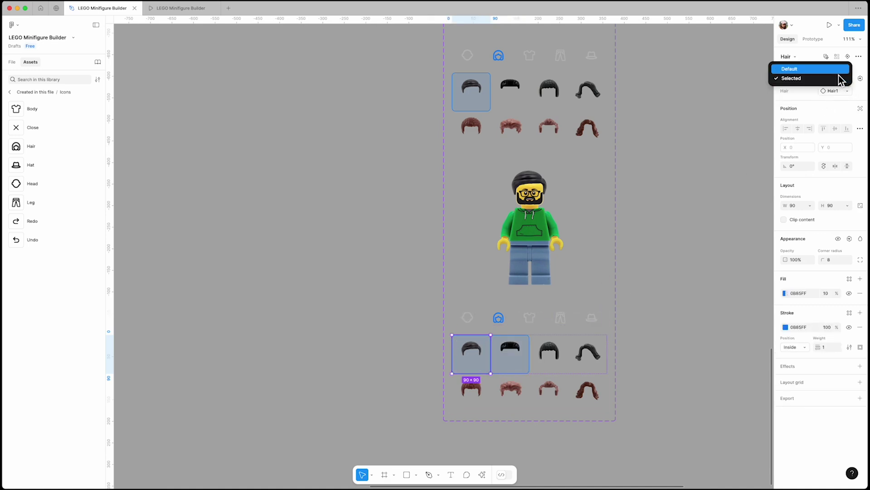
{"action": "left_click", "coordinate": [834, 68]}
- Set the character's Hair & Hat property in Main's fourth variant to Hair2
{"action": "left_click", "coordinate": [533, 182]}
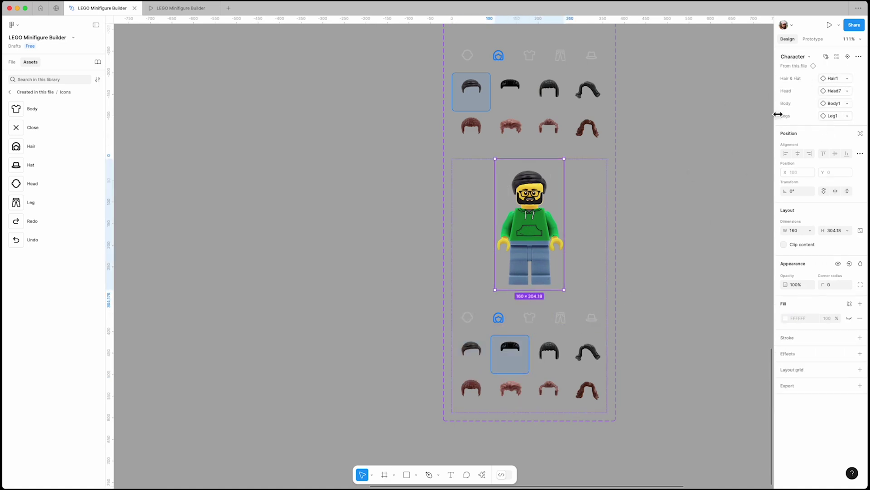
{"action": "left_click", "coordinate": [847, 79]}
{"action": "left_click", "coordinate": [798, 155]}
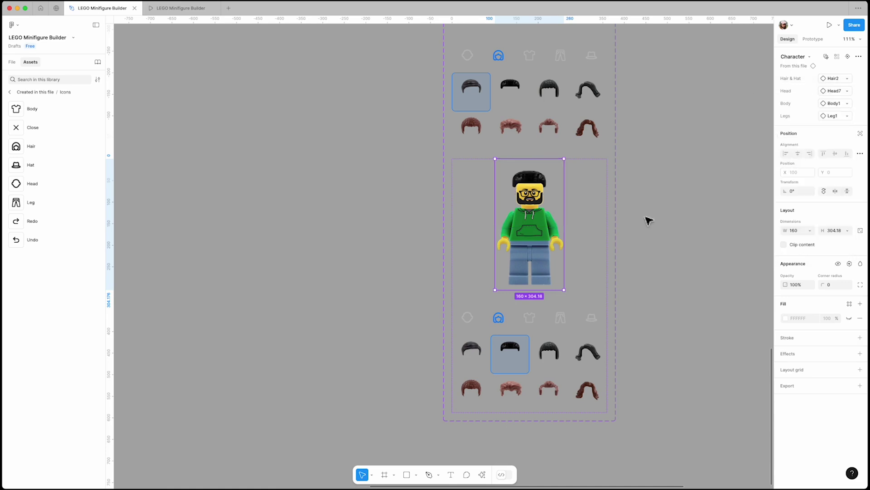
{"action": "left_click", "coordinate": [652, 217]}
- Preview the iPhone 16 frame as a prototype and test choosing the bearded head with glasses
{"action": "scroll", "coordinate": [671, 254], "scroll_direction": "down", "scroll_amount": 10}
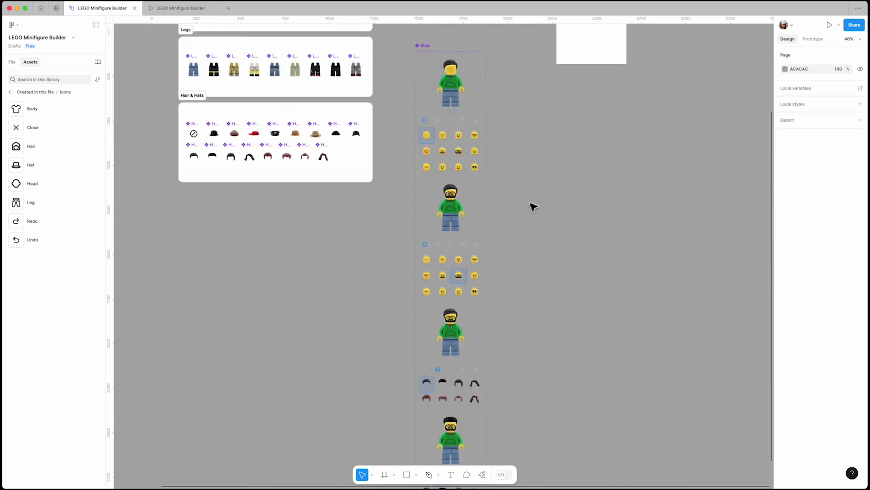
{"action": "left_click_drag", "start_coordinate": [476, 251], "coordinate": [595, 110]}
{"action": "left_click", "coordinate": [799, 117]}
{"action": "left_click", "coordinate": [576, 39]}
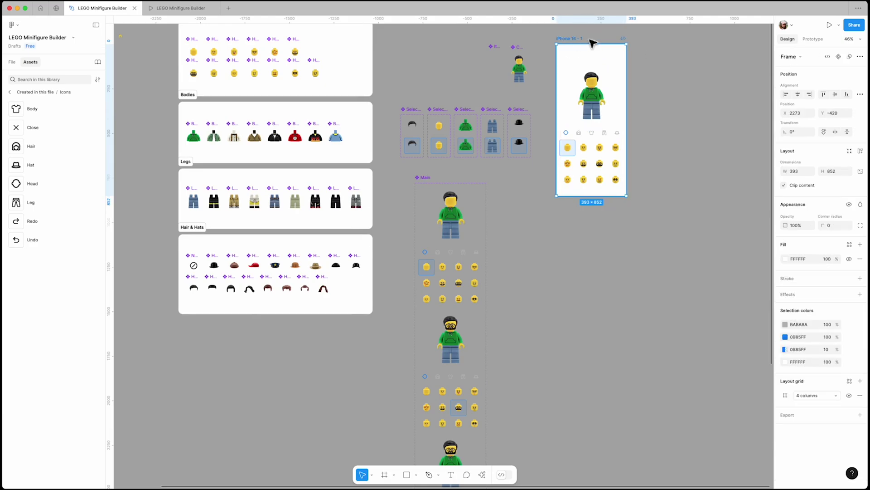
{"action": "left_click", "coordinate": [828, 26]}
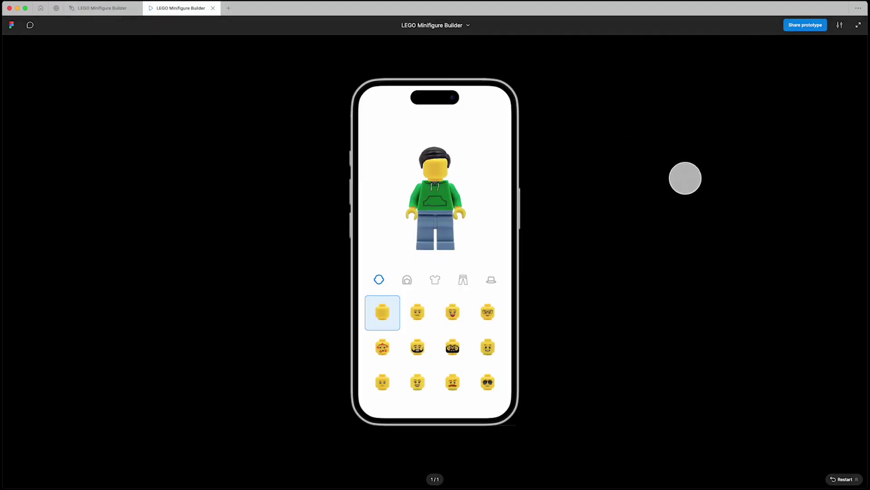
{"action": "left_click", "coordinate": [452, 347]}
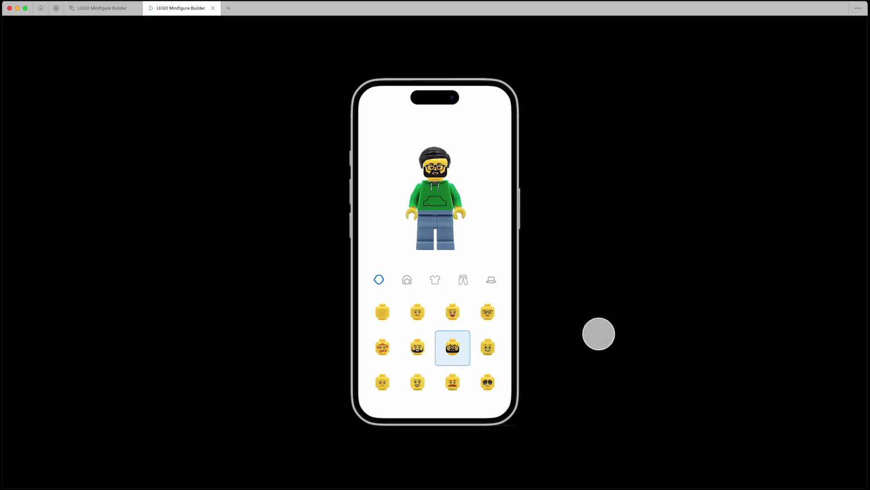
- In the design file, connect the second variant's Hair icon to the third variant with an On tap, Change to Variant3, Instant interaction
{"action": "left_click", "coordinate": [109, 8]}
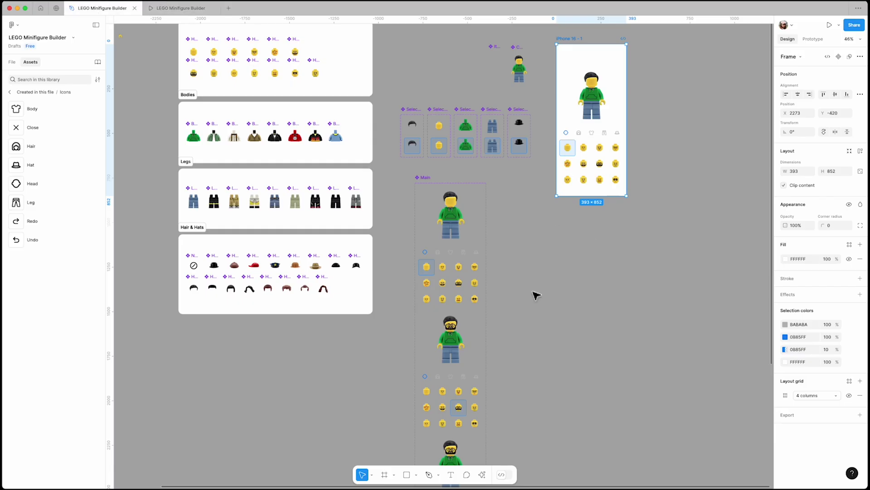
{"action": "scroll", "coordinate": [426, 294], "scroll_direction": "up", "scroll_amount": 5}
{"action": "scroll", "coordinate": [456, 285], "scroll_direction": "up", "scroll_amount": 5}
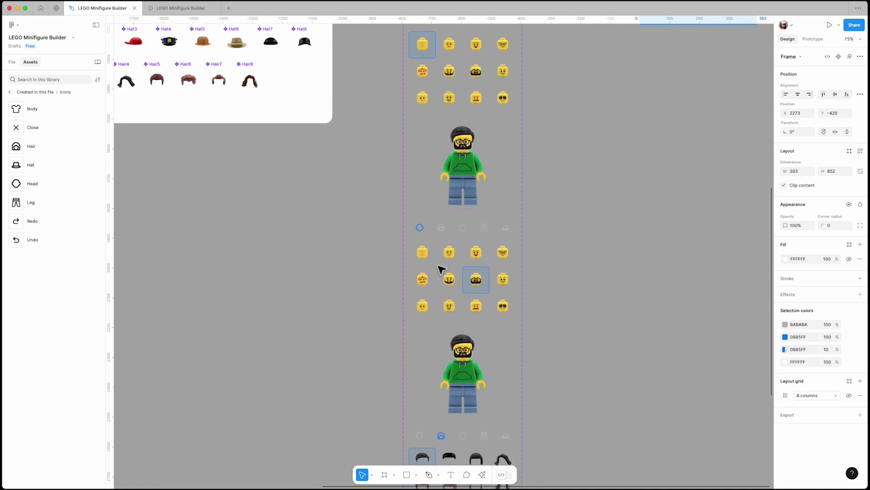
{"action": "left_click", "coordinate": [445, 214]}
{"action": "left_click", "coordinate": [813, 39]}
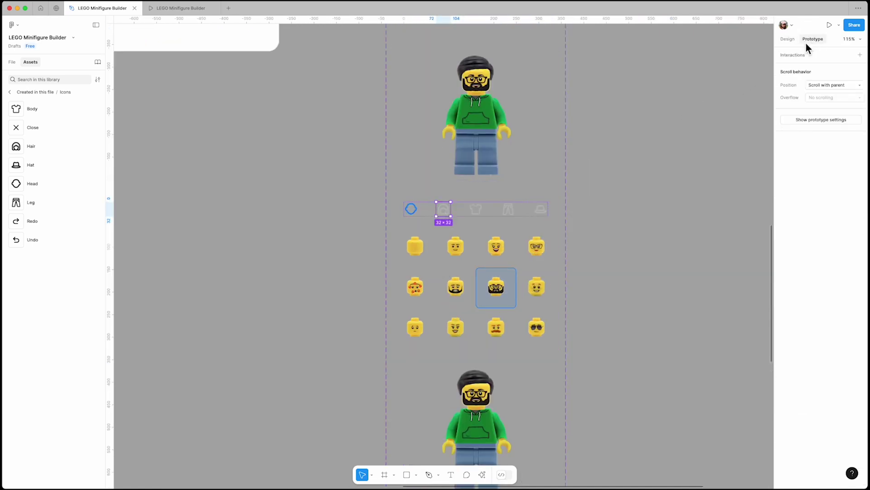
{"action": "left_click_drag", "start_coordinate": [450, 209], "coordinate": [446, 323]}
{"action": "scroll", "coordinate": [447, 324], "scroll_direction": "down", "scroll_amount": 3}
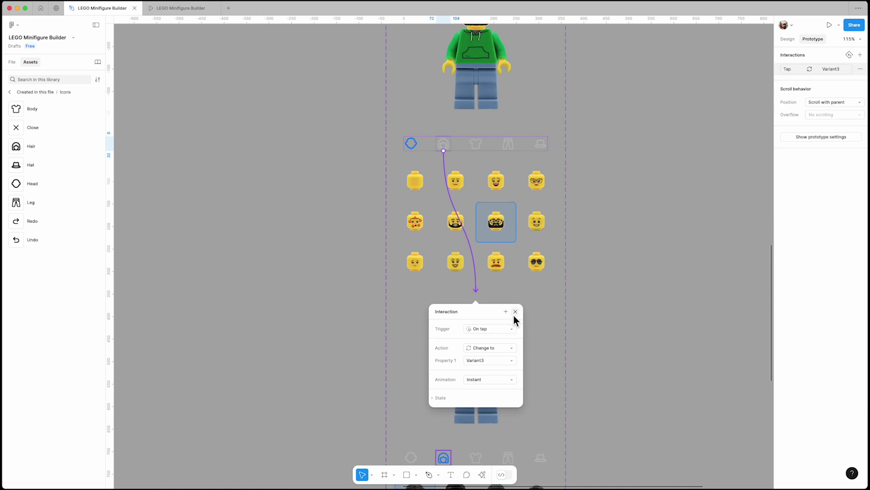
{"action": "left_click", "coordinate": [515, 312]}
{"action": "scroll", "coordinate": [538, 336], "scroll_direction": "down", "scroll_amount": 5}
{"action": "scroll", "coordinate": [537, 334], "scroll_direction": "up", "scroll_amount": 2}
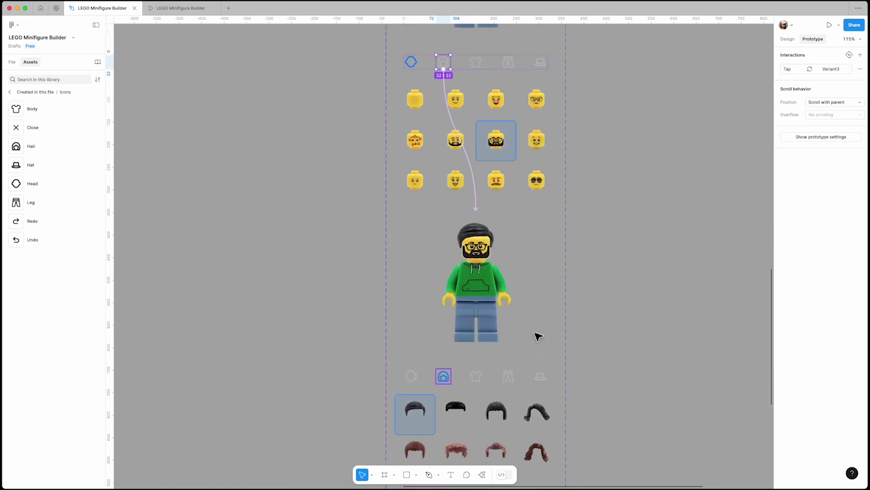
{"action": "left_click", "coordinate": [789, 39]}
- Test the prototype by choosing the bearded head with glasses, the hair category and the second hairstyle
{"action": "left_click", "coordinate": [187, 13]}
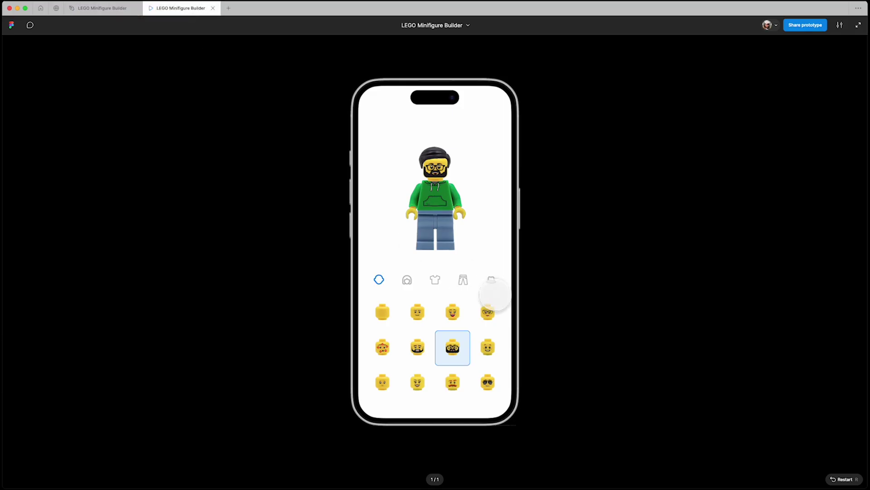
{"action": "left_click", "coordinate": [458, 350]}
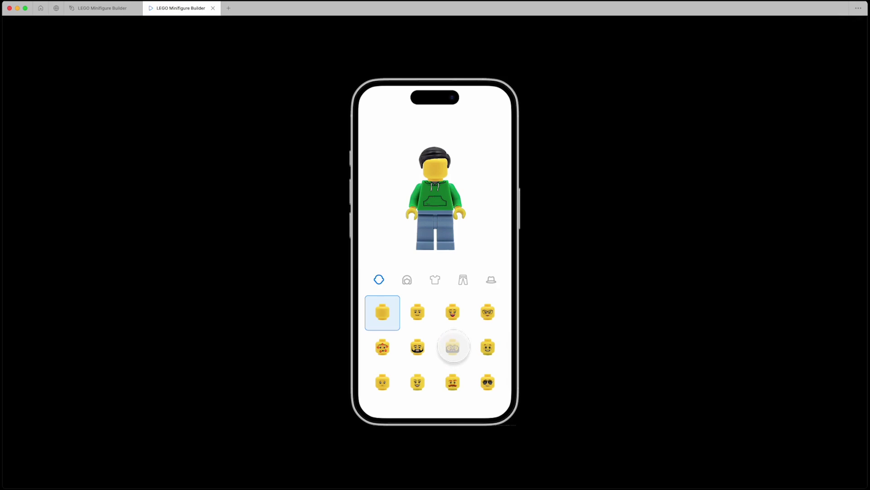
{"action": "left_click", "coordinate": [407, 279]}
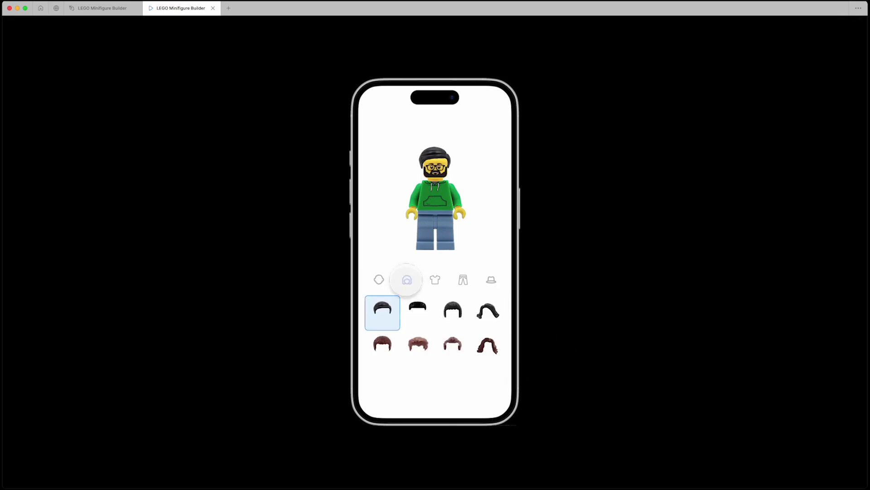
{"action": "left_click", "coordinate": [417, 311]}
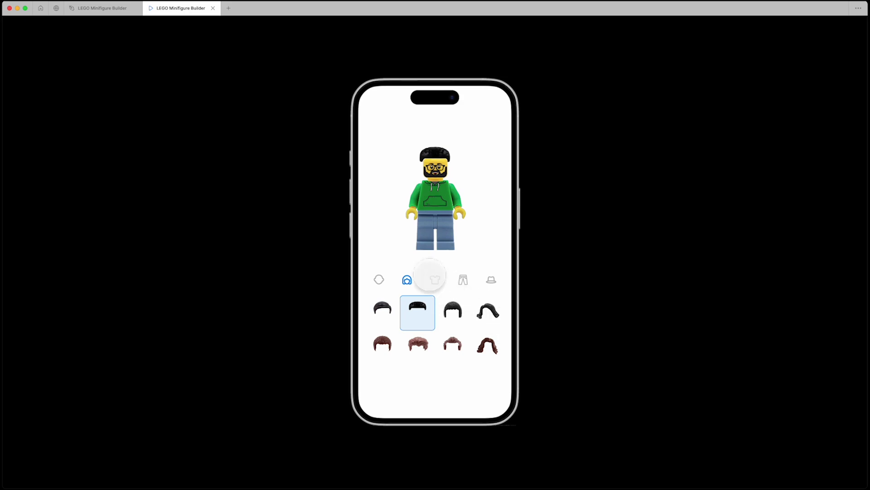
- Return to the design file and add a fifth variant to the Main component, based on the fourth variant
{"action": "left_click", "coordinate": [88, 8]}
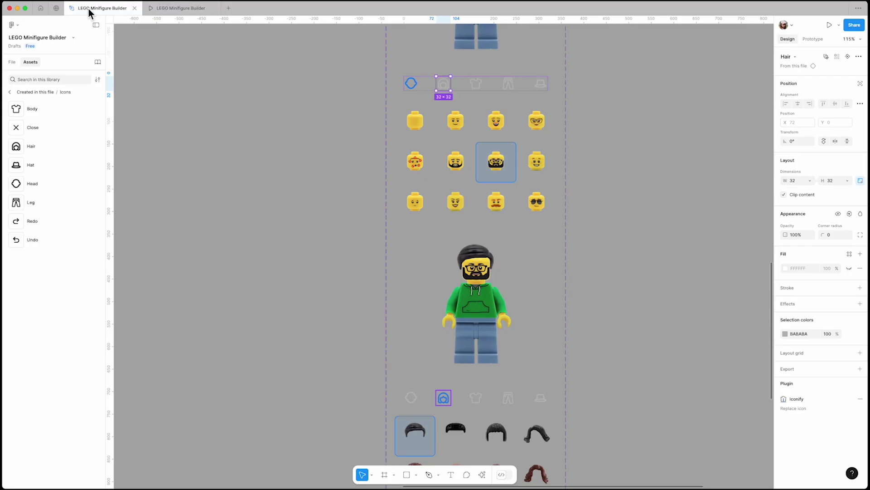
{"action": "scroll", "coordinate": [418, 233], "scroll_direction": "down", "scroll_amount": 5}
{"action": "scroll", "coordinate": [423, 285], "scroll_direction": "down", "scroll_amount": 4}
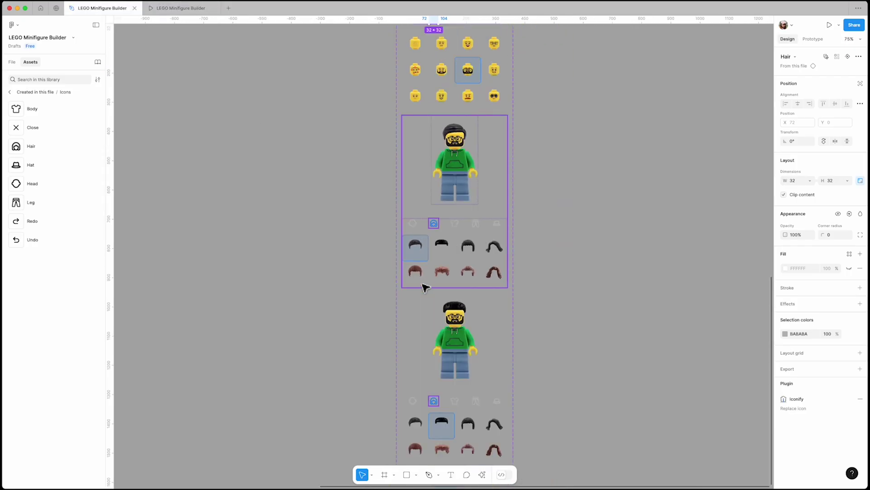
{"action": "scroll", "coordinate": [444, 294], "scroll_direction": "up", "scroll_amount": 2}
{"action": "left_click", "coordinate": [464, 309]}
{"action": "left_click", "coordinate": [465, 407]}
- Connect the Body icon in Main's fourth variant to the fifth variant with a prototype interaction
{"action": "scroll", "coordinate": [461, 227], "scroll_direction": "down", "scroll_amount": 3}
{"action": "scroll", "coordinate": [461, 221], "scroll_direction": "up", "scroll_amount": 4}
{"action": "double_click", "coordinate": [461, 220]}
{"action": "double_click", "coordinate": [459, 217]}
{"action": "double_click", "coordinate": [458, 215]}
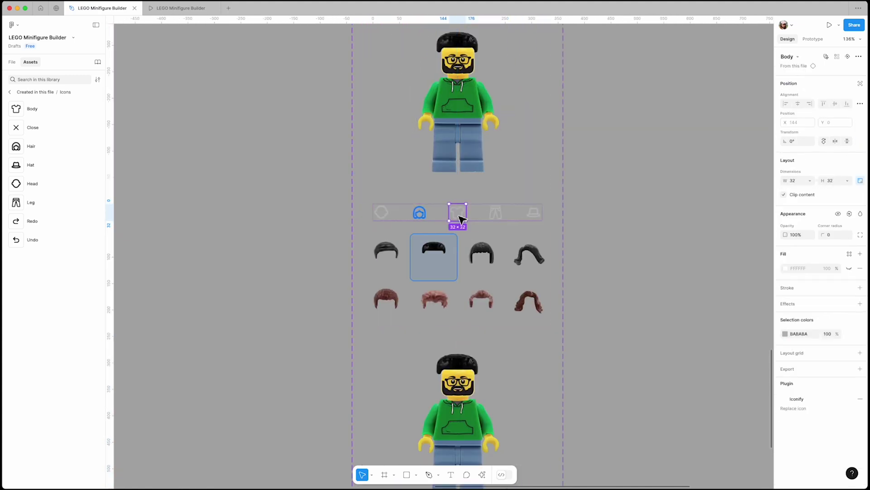
{"action": "left_click", "coordinate": [812, 39]}
{"action": "scroll", "coordinate": [469, 150], "scroll_direction": "down", "scroll_amount": 3}
{"action": "left_click_drag", "start_coordinate": [458, 155], "coordinate": [481, 331]}
{"action": "left_click", "coordinate": [497, 295]}
{"action": "left_click", "coordinate": [786, 40]}
- In Main's fifth variant, recolour the Body icon to the blue highlight and the Hair icon to the inactive grey
{"action": "scroll", "coordinate": [426, 374], "scroll_direction": "down", "scroll_amount": 4}
{"action": "triple_click", "coordinate": [462, 319]}
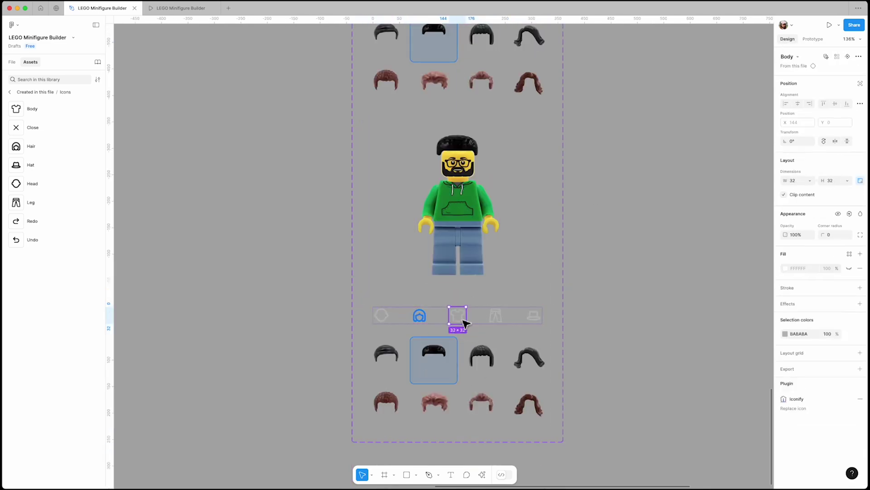
{"action": "left_click", "coordinate": [786, 334]}
{"action": "left_click", "coordinate": [709, 449]}
{"action": "left_click", "coordinate": [419, 315]}
{"action": "left_click", "coordinate": [785, 334]}
{"action": "left_click", "coordinate": [700, 450]}
{"action": "left_click", "coordinate": [766, 268]}
{"action": "left_click", "coordinate": [744, 275]}
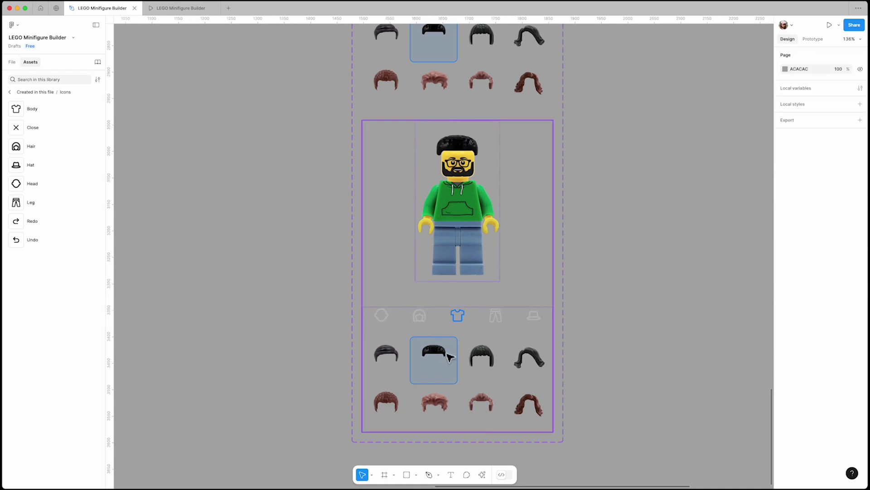
- Copy the default Body selection item and paste it into the first grid row of Main's fifth variant, moved to the front
{"action": "scroll", "coordinate": [481, 376], "scroll_direction": "down", "scroll_amount": 5}
{"action": "scroll", "coordinate": [483, 379], "scroll_direction": "up", "scroll_amount": 9}
{"action": "scroll", "coordinate": [490, 191], "scroll_direction": "up", "scroll_amount": 5}
{"action": "left_click_drag", "start_coordinate": [492, 191], "coordinate": [499, 127]}
{"action": "left_click", "coordinate": [526, 132]}
{"action": "scroll", "coordinate": [505, 241], "scroll_direction": "down", "scroll_amount": 4}
{"action": "scroll", "coordinate": [505, 241], "scroll_direction": "down", "scroll_amount": 5}
{"action": "scroll", "coordinate": [521, 292], "scroll_direction": "down", "scroll_amount": 8}
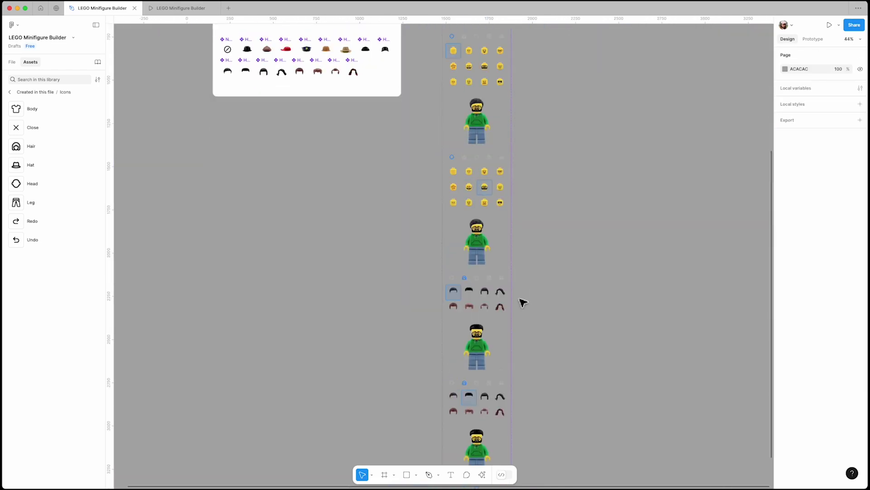
{"action": "scroll", "coordinate": [501, 379], "scroll_direction": "down", "scroll_amount": 2}
{"action": "scroll", "coordinate": [443, 381], "scroll_direction": "up", "scroll_amount": 8}
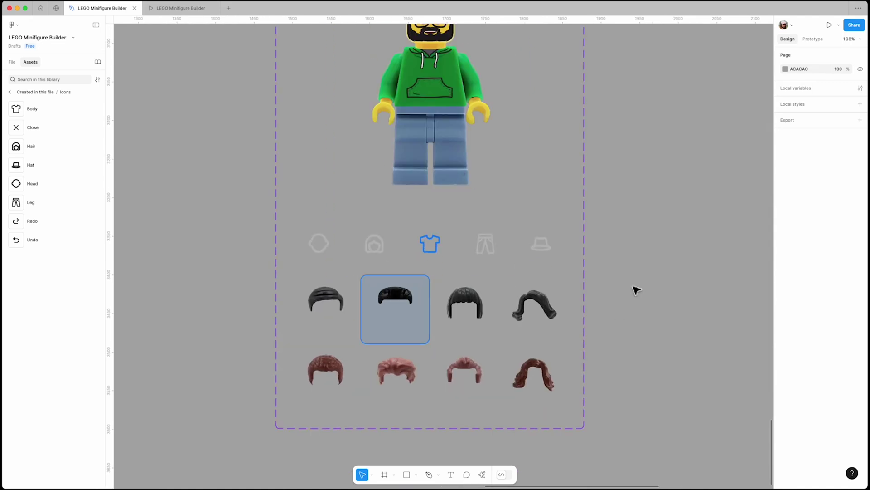
{"action": "left_click", "coordinate": [467, 310]}
{"action": "left_click", "coordinate": [467, 311]}
{"action": "key", "text": "ctrl+v"}
{"action": "key", "text": "Left"}
{"action": "key", "text": "Left"}
{"action": "key", "text": "Left"}
{"action": "key", "text": "Left"}
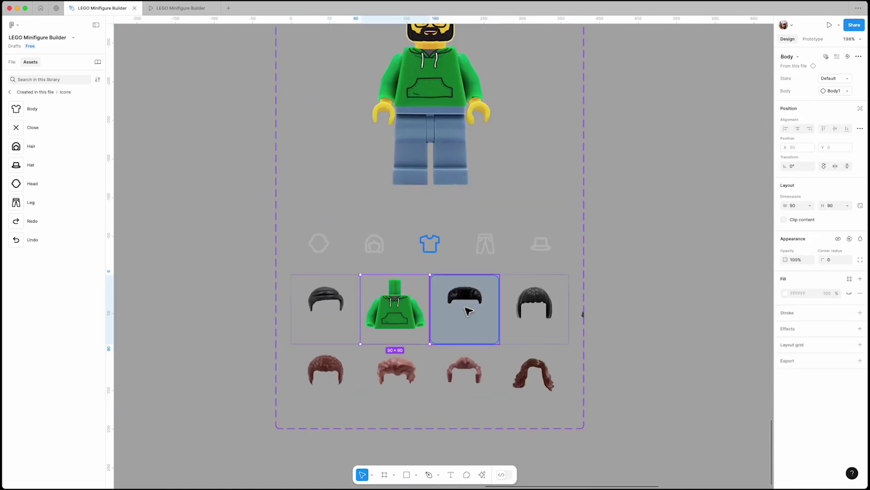
- Delete the four hair instances from the first grid row of Main's fifth variant
{"action": "left_click", "coordinate": [579, 326]}
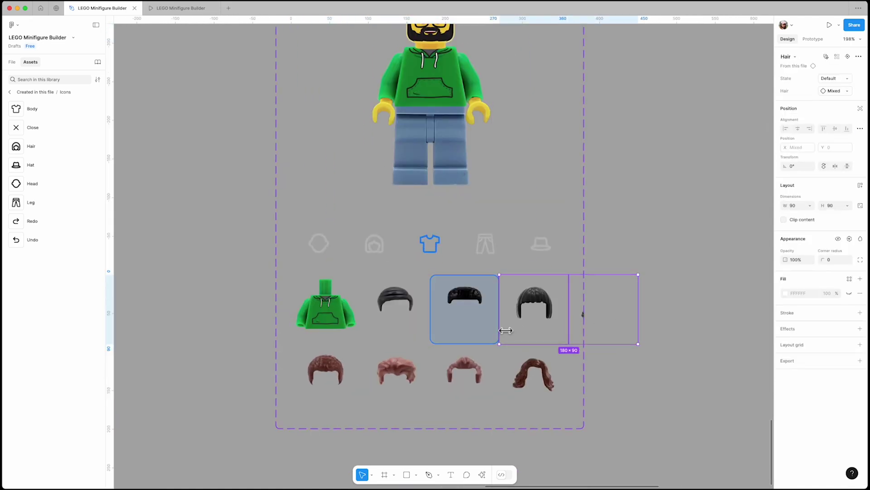
{"action": "left_click", "coordinate": [471, 327], "text": "shift"}
{"action": "left_click", "coordinate": [416, 328], "text": "shift"}
{"action": "key", "text": "Delete"}
- Duplicate the Body1 instance three times to fill the first grid row
{"action": "triple_click", "coordinate": [341, 314]}
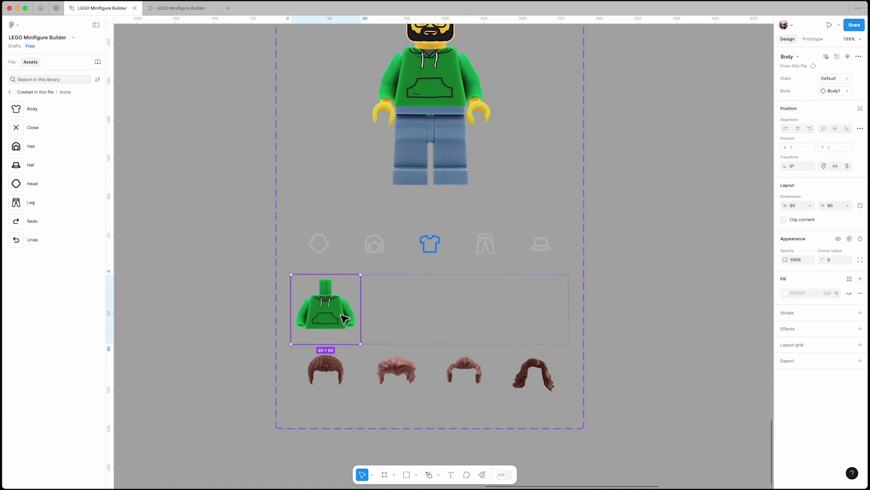
{"action": "key", "text": "ctrl+d"}
{"action": "key", "text": "ctrl+d"}
{"action": "key", "text": "ctrl+d"}
- Swap the second, third and fourth instances in the first body row to Body2, Body3 and Body4
{"action": "left_click", "coordinate": [414, 322]}
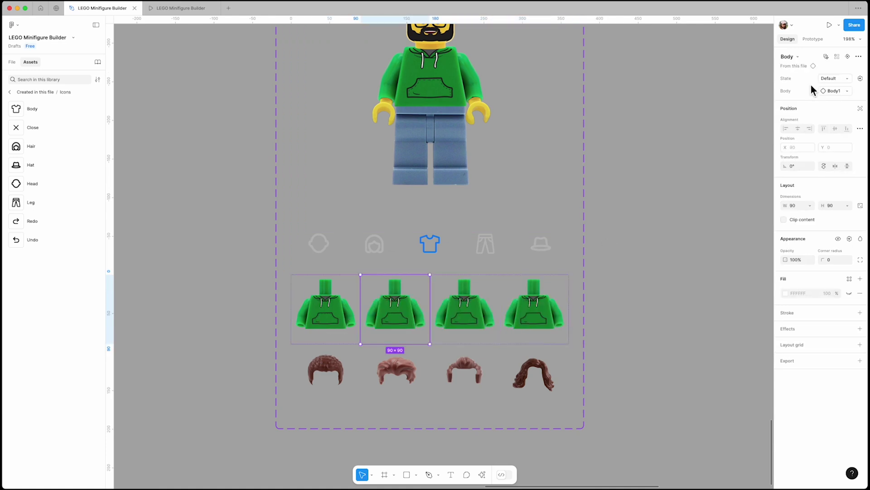
{"action": "left_click", "coordinate": [838, 91]}
{"action": "left_click", "coordinate": [805, 169]}
{"action": "key", "text": "Tab"}
{"action": "left_click", "coordinate": [834, 91]}
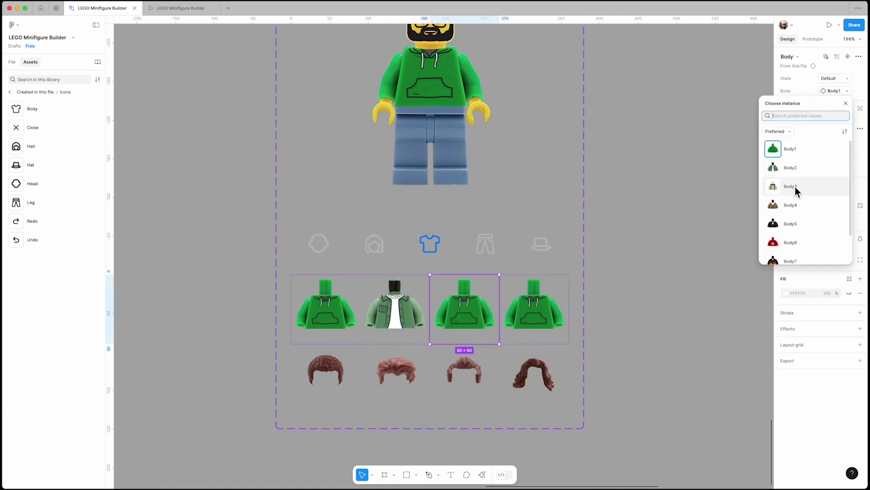
{"action": "left_click", "coordinate": [791, 187]}
{"action": "key", "text": "Tab"}
{"action": "left_click", "coordinate": [839, 91]}
{"action": "left_click", "coordinate": [783, 205]}
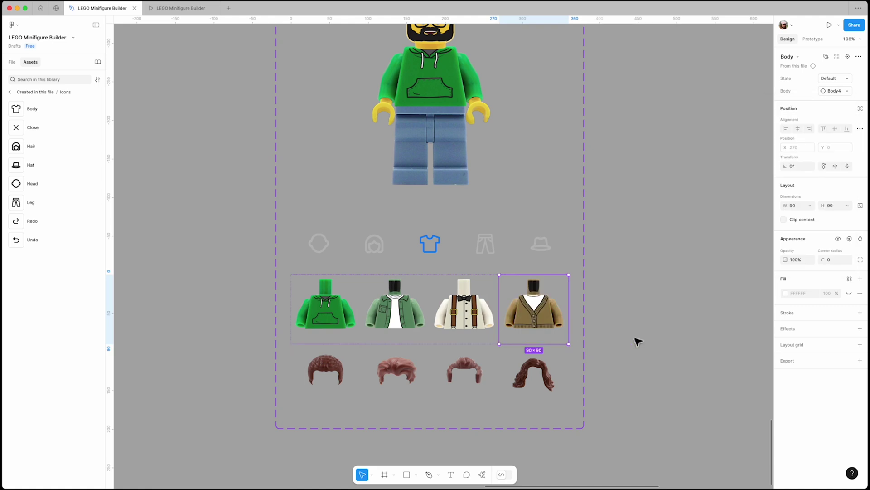
- Duplicate the body row in Main's fifth variant and delete the remaining hair row
{"action": "left_click", "coordinate": [643, 331]}
{"action": "left_click", "coordinate": [546, 331]}
{"action": "left_click", "coordinate": [546, 331]}
{"action": "key", "text": "ctrl+d"}
{"action": "key", "text": "Tab"}
{"action": "key", "text": "Delete"}
- Swap the four instances in the second body row to Body5, Body6, Body7 and Body8, in order
{"action": "double_click", "coordinate": [332, 389]}
{"action": "double_click", "coordinate": [332, 389]}
{"action": "left_click", "coordinate": [846, 96]}
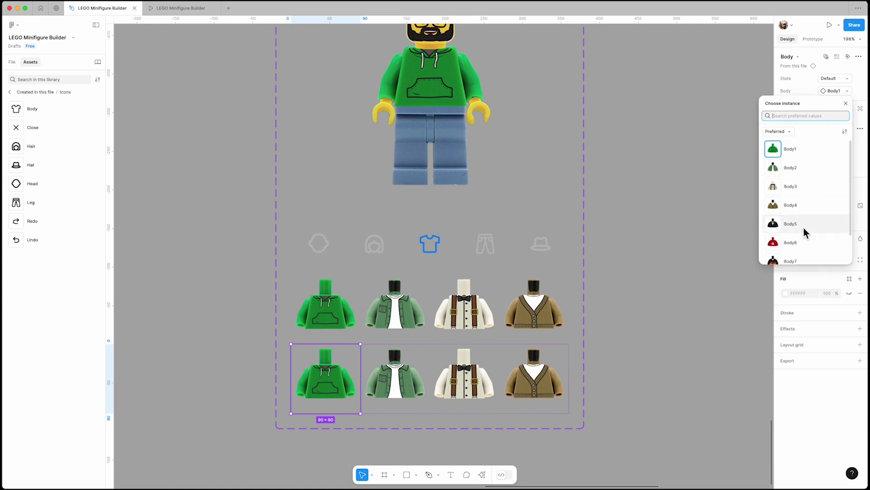
{"action": "left_click", "coordinate": [791, 224]}
{"action": "key", "text": "Tab"}
{"action": "left_click", "coordinate": [846, 91]}
{"action": "left_click", "coordinate": [791, 242]}
{"action": "key", "text": "Tab"}
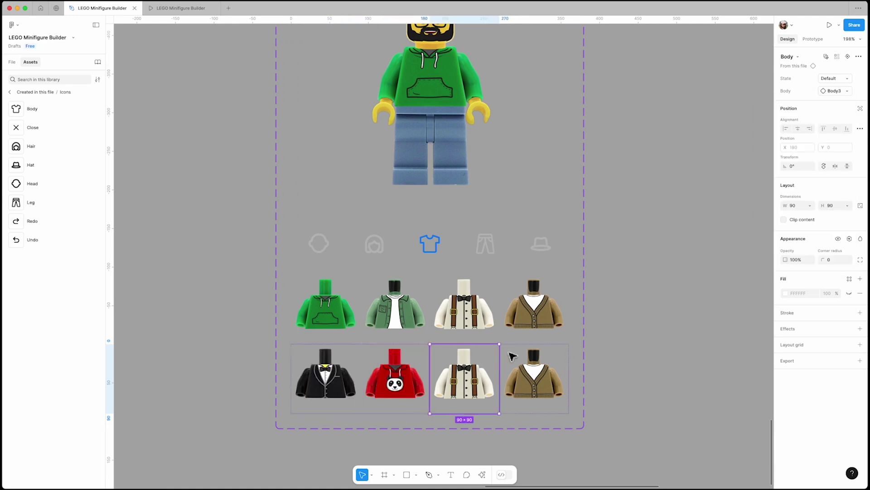
{"action": "left_click", "coordinate": [848, 94]}
{"action": "left_click", "coordinate": [800, 245]}
{"action": "key", "text": "Tab"}
{"action": "left_click", "coordinate": [846, 91]}
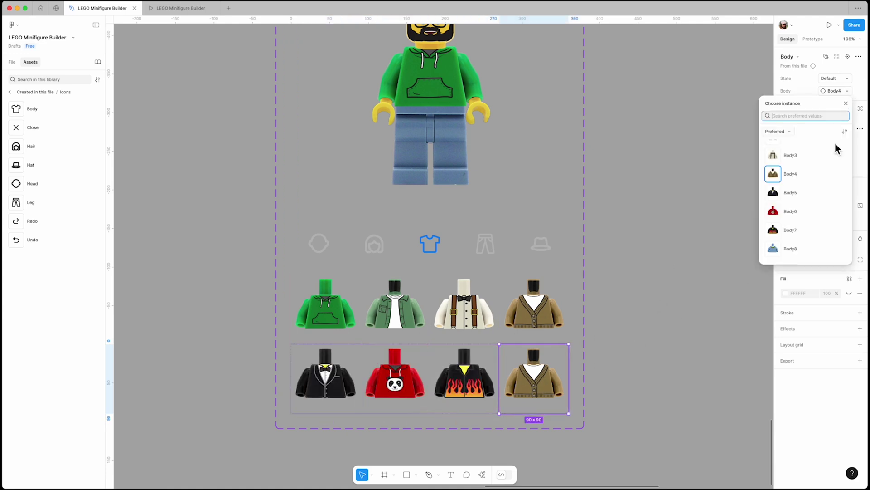
{"action": "left_click", "coordinate": [791, 248]}
{"action": "left_click", "coordinate": [597, 333]}
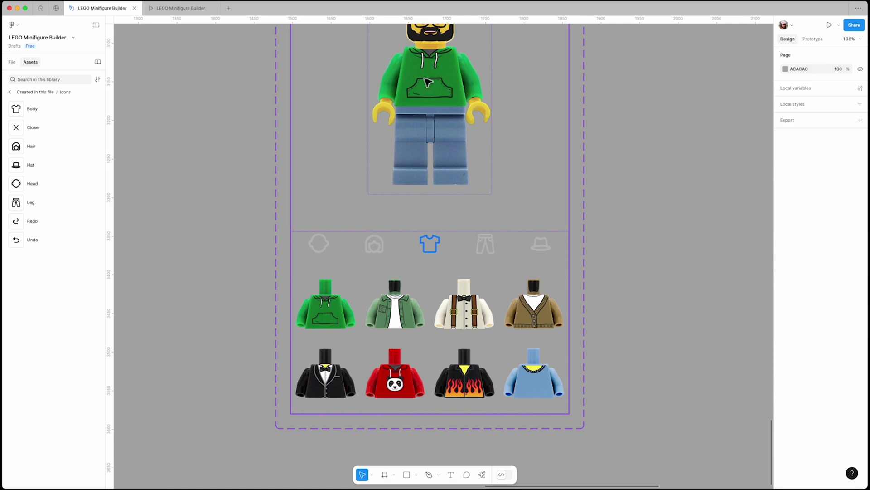
- Set the state of the Body1 instance in Main's fifth variant to Selected
{"action": "double_click", "coordinate": [342, 299]}
{"action": "double_click", "coordinate": [340, 308]}
{"action": "left_click", "coordinate": [837, 78]}
{"action": "left_click", "coordinate": [833, 93]}
{"action": "left_click", "coordinate": [627, 222]}
- Add a sixth variant to the Main component, based on the body variant
{"action": "scroll", "coordinate": [578, 202], "scroll_direction": "down", "scroll_amount": 5}
{"action": "left_click", "coordinate": [509, 239]}
{"action": "left_click", "coordinate": [504, 322]}
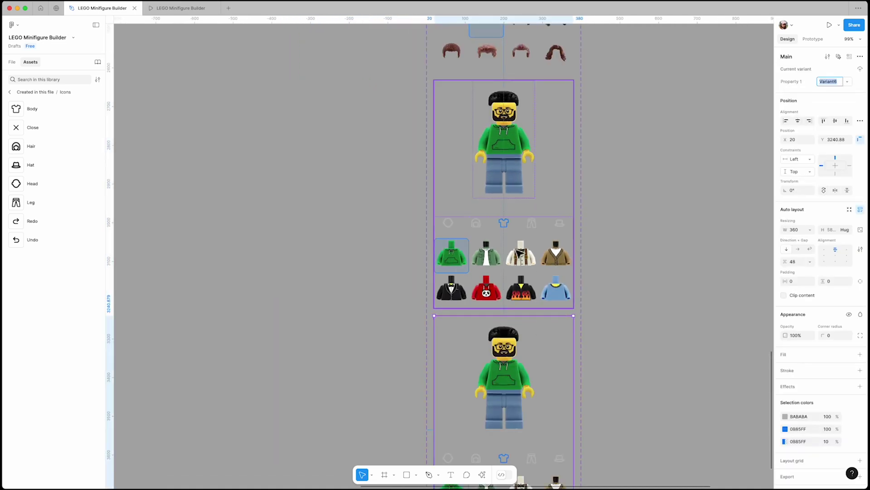
- Link the Body3 instance in Main's fifth variant to the sixth variant with a prototype interaction
{"action": "left_click", "coordinate": [525, 257]}
{"action": "left_click", "coordinate": [527, 258]}
{"action": "left_click", "coordinate": [813, 38]}
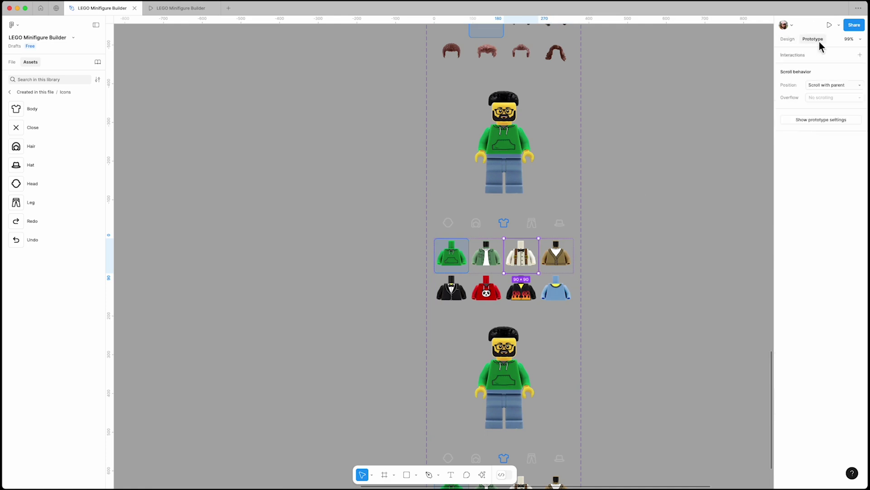
{"action": "left_click_drag", "start_coordinate": [540, 256], "coordinate": [476, 350]}
{"action": "left_click", "coordinate": [543, 335]}
- In Main's sixth variant, set the Body3 instance to Selected and the Body1 instance to Default
{"action": "scroll", "coordinate": [622, 303], "scroll_direction": "down", "scroll_amount": 5}
{"action": "left_click", "coordinate": [787, 39]}
{"action": "left_click", "coordinate": [528, 361]}
{"action": "left_click", "coordinate": [528, 362]}
{"action": "left_click", "coordinate": [528, 362]}
{"action": "left_click", "coordinate": [847, 81]}
{"action": "left_click", "coordinate": [829, 68]}
- Swap the body of the Character instance in Main's sixth variant to Body3
{"action": "left_click", "coordinate": [526, 229]}
{"action": "left_click", "coordinate": [836, 104]}
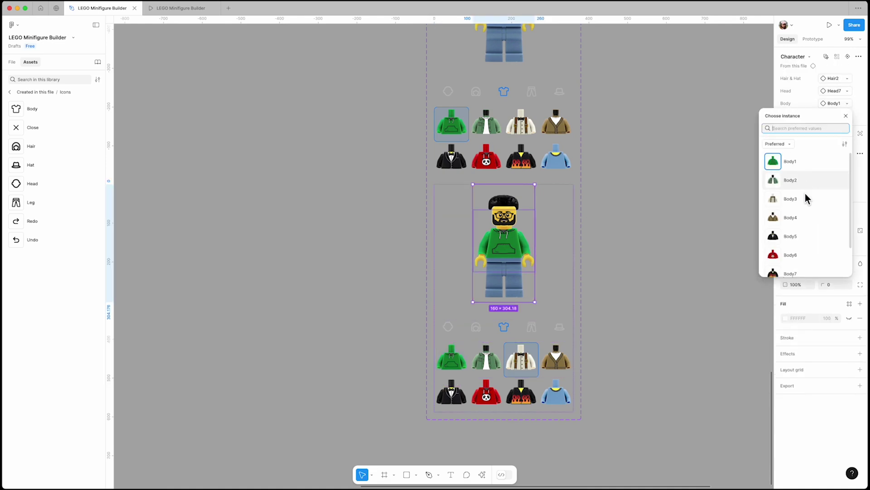
{"action": "left_click", "coordinate": [807, 199]}
{"action": "left_click", "coordinate": [660, 249]}
{"action": "scroll", "coordinate": [474, 284], "scroll_direction": "down", "scroll_amount": 3}
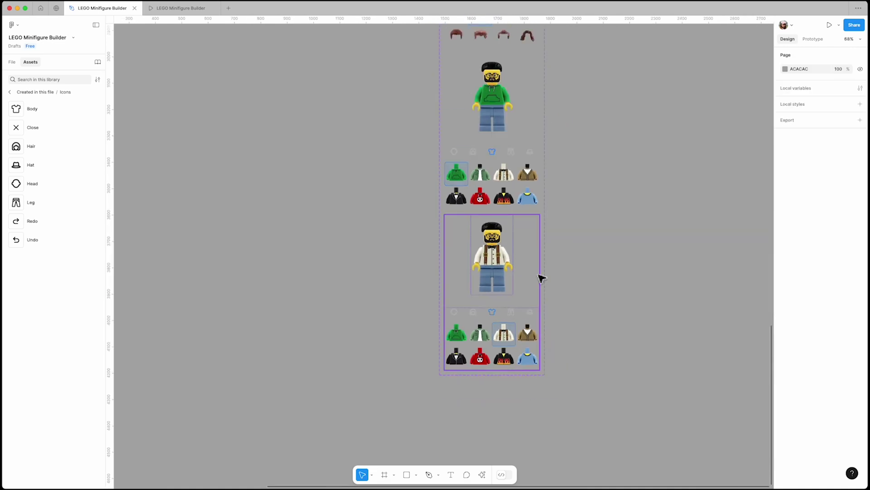
- Add a seventh variant to the Main component, based on the Body3 variant
{"action": "left_click", "coordinate": [523, 278]}
{"action": "left_click", "coordinate": [492, 381]}
{"action": "scroll", "coordinate": [509, 293], "scroll_direction": "down", "scroll_amount": 2}
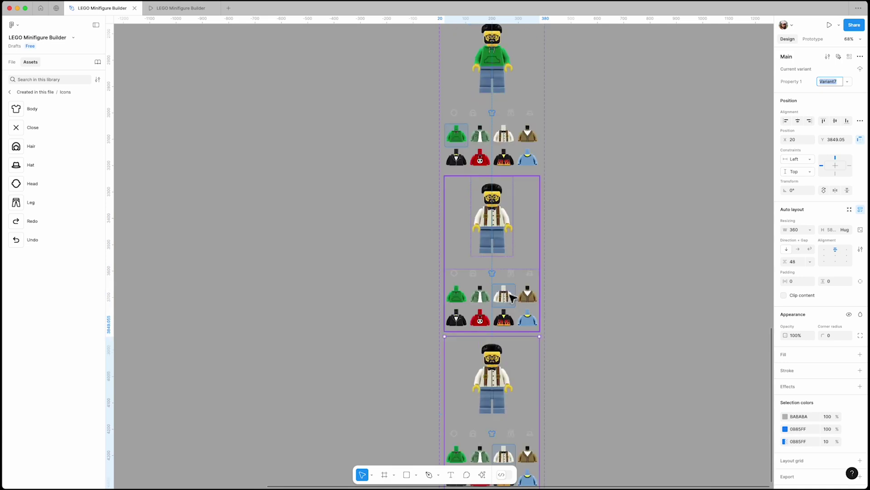
- Link the leg icon in Main's sixth variant to the seventh variant with a prototype interaction
{"action": "scroll", "coordinate": [510, 286], "scroll_direction": "up", "scroll_amount": 5}
{"action": "double_click", "coordinate": [514, 263]}
{"action": "double_click", "coordinate": [513, 263]}
{"action": "double_click", "coordinate": [519, 263]}
{"action": "key", "text": "shift+e"}
{"action": "scroll", "coordinate": [529, 200], "scroll_direction": "down", "scroll_amount": 3}
{"action": "left_click_drag", "start_coordinate": [487, 326], "coordinate": [486, 342]}
{"action": "key", "text": "Escape"}
- In Main's seventh variant, recolor the leg icon to blue 0B85FF and the body icon to grey BABABA
{"action": "left_click", "coordinate": [791, 40]}
{"action": "scroll", "coordinate": [593, 256], "scroll_direction": "up", "scroll_amount": 5}
{"action": "double_click", "coordinate": [513, 312]}
{"action": "double_click", "coordinate": [516, 312]}
{"action": "left_click", "coordinate": [784, 333]}
{"action": "left_click", "coordinate": [718, 449]}
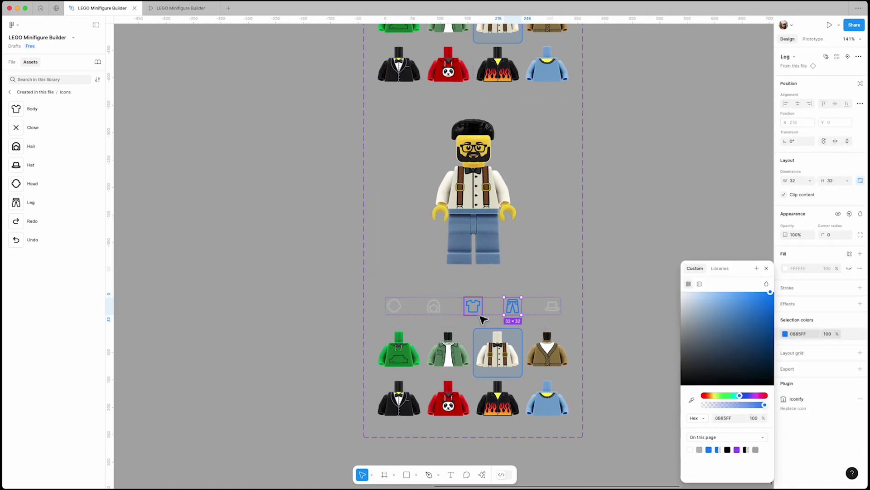
{"action": "left_click", "coordinate": [473, 306]}
{"action": "left_click", "coordinate": [786, 334]}
{"action": "left_click", "coordinate": [699, 449]}
{"action": "left_click", "coordinate": [766, 268]}
{"action": "scroll", "coordinate": [625, 305], "scroll_direction": "down", "scroll_amount": 3}
{"action": "left_click", "coordinate": [620, 307]}
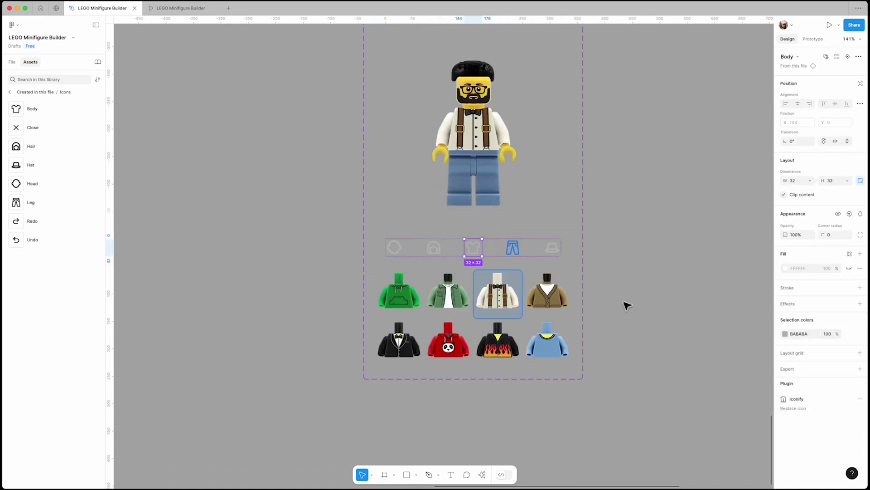
- Make an instance of the default leg from the Select/Leg component set and cut it
{"action": "scroll", "coordinate": [529, 336], "scroll_direction": "down", "scroll_amount": 5}
{"action": "scroll", "coordinate": [532, 339], "scroll_direction": "up", "scroll_amount": 15}
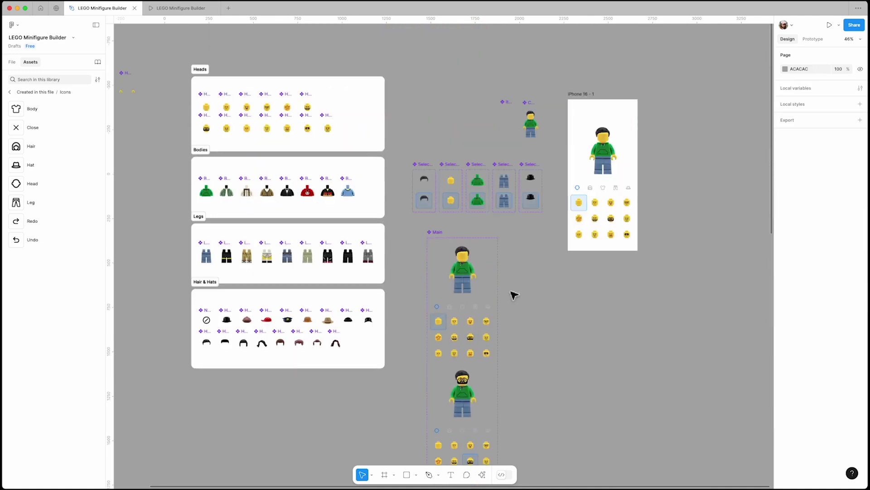
{"action": "scroll", "coordinate": [508, 187], "scroll_direction": "up", "scroll_amount": 5}
{"action": "left_click_drag", "start_coordinate": [508, 188], "coordinate": [524, 127]}
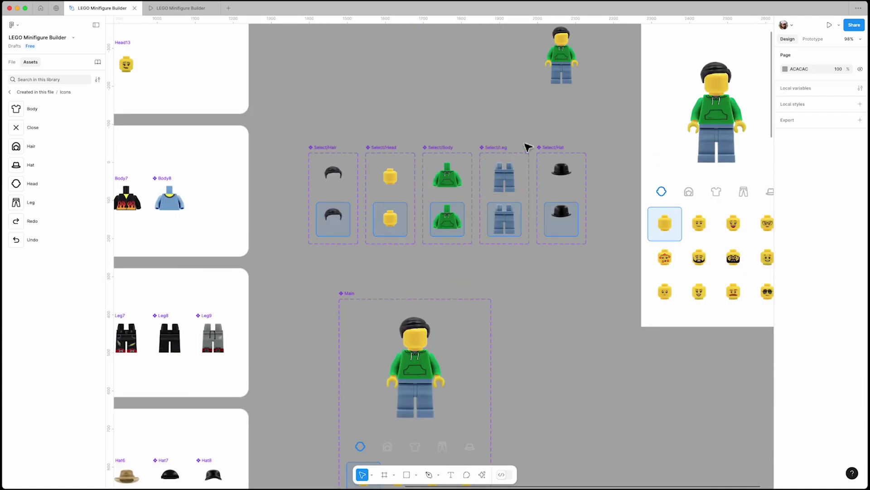
{"action": "key", "text": "super+x"}
- Paste the Leg instance into the first body row of Main's seventh variant and move it to the front
{"action": "scroll", "coordinate": [546, 128], "scroll_direction": "down", "scroll_amount": 6}
{"action": "scroll", "coordinate": [552, 286], "scroll_direction": "down", "scroll_amount": 8}
{"action": "scroll", "coordinate": [528, 398], "scroll_direction": "up", "scroll_amount": 6}
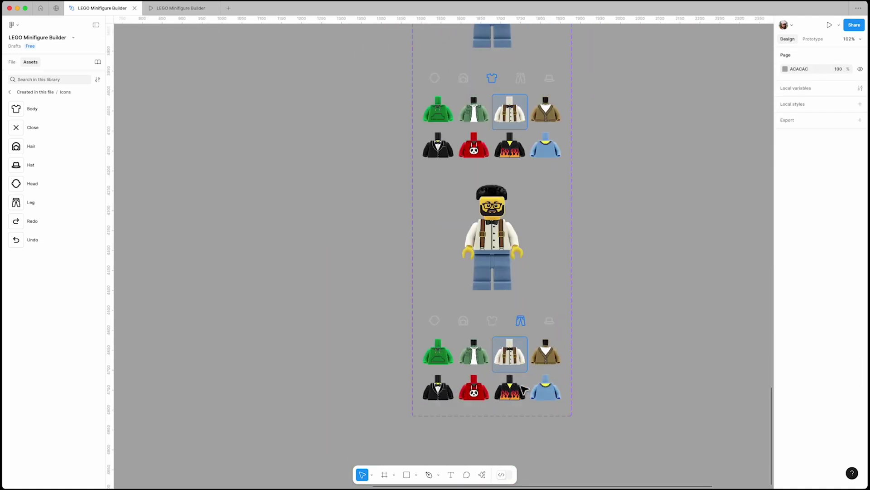
{"action": "scroll", "coordinate": [463, 376], "scroll_direction": "up", "scroll_amount": 4}
{"action": "double_click", "coordinate": [484, 353]}
{"action": "double_click", "coordinate": [484, 353]}
{"action": "key", "text": "super+v"}
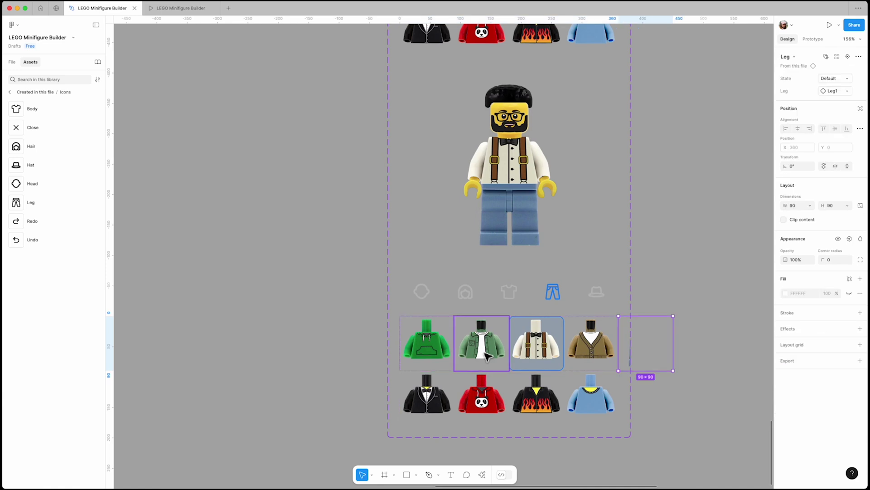
{"action": "key", "text": "Left"}
{"action": "key", "text": "Left"}
{"action": "key", "text": "Left"}
{"action": "key", "text": "Left"}
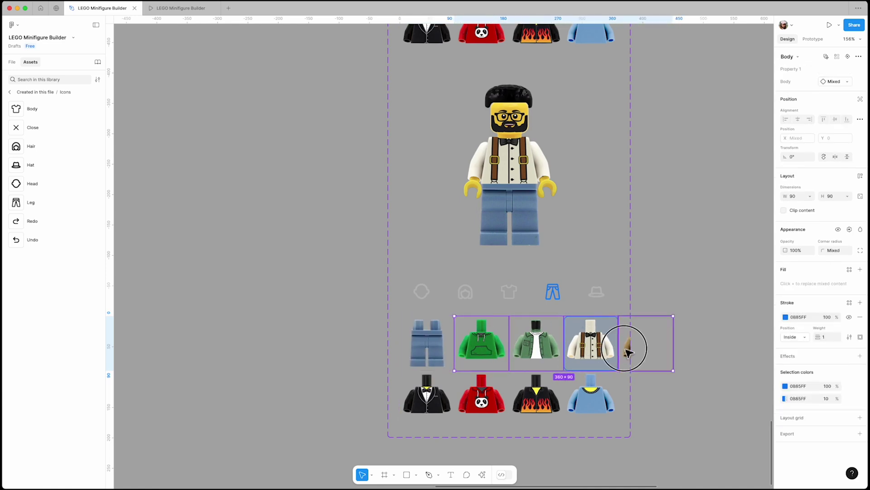
- Delete the four body instances from that row and duplicate the Leg instance three times
{"action": "key", "text": "Delete"}
{"action": "left_click", "coordinate": [443, 352]}
{"action": "double_click", "coordinate": [446, 352]}
{"action": "double_click", "coordinate": [445, 350]}
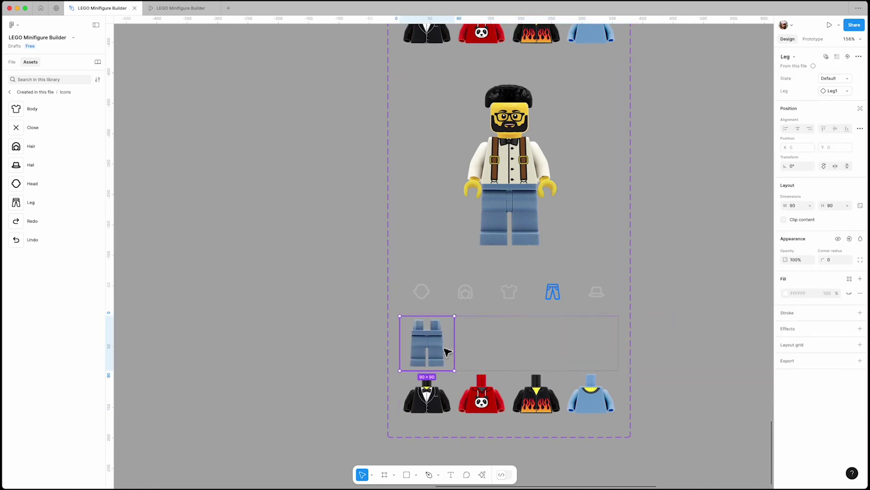
{"action": "key", "text": "super+d"}
{"action": "key", "text": "super+d"}
{"action": "key", "text": "super+d"}
- Swap the second, third and fourth leg instances in the row to Leg2, Leg3 and Leg4
{"action": "left_click", "coordinate": [497, 352]}
{"action": "left_click", "coordinate": [847, 91]}
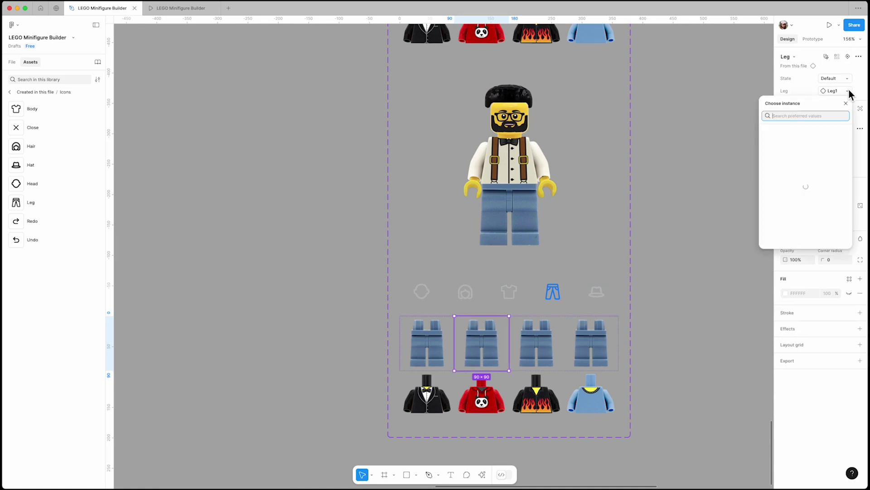
{"action": "left_click", "coordinate": [810, 167]}
{"action": "left_click", "coordinate": [540, 343]}
{"action": "left_click", "coordinate": [847, 92]}
{"action": "left_click", "coordinate": [806, 187]}
{"action": "key", "text": "Tab"}
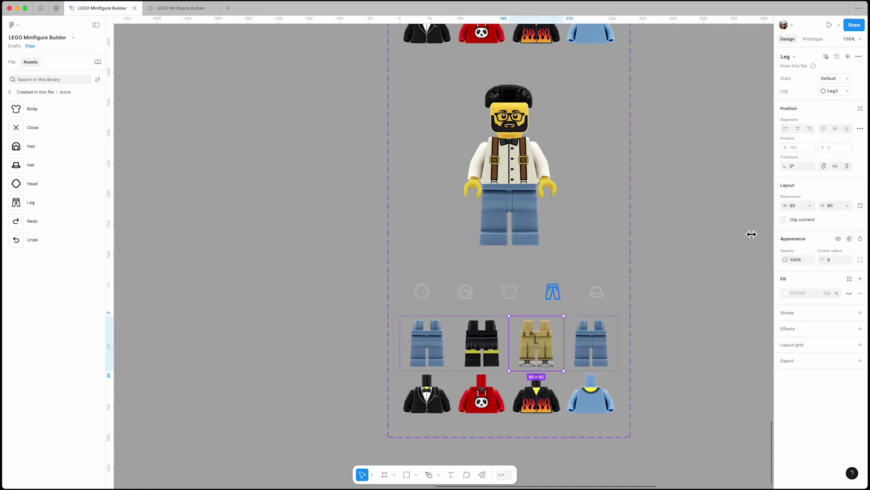
{"action": "left_click", "coordinate": [839, 93]}
{"action": "left_click", "coordinate": [803, 215]}
- Duplicate the leg row in Main's seventh variant and delete the remaining body row
{"action": "key", "text": "Escape"}
{"action": "double_click", "coordinate": [567, 357]}
{"action": "double_click", "coordinate": [567, 358]}
{"action": "key", "text": "super+d"}
{"action": "key", "text": "Delete"}
- Swap the four instances in the second leg row to Leg5, Leg6, Leg7 and Leg8, in order
{"action": "left_click", "coordinate": [443, 408]}
{"action": "double_click", "coordinate": [442, 407]}
{"action": "left_click", "coordinate": [847, 91]}
{"action": "left_click", "coordinate": [810, 211]}
{"action": "left_click", "coordinate": [482, 397]}
{"action": "left_click", "coordinate": [848, 91]}
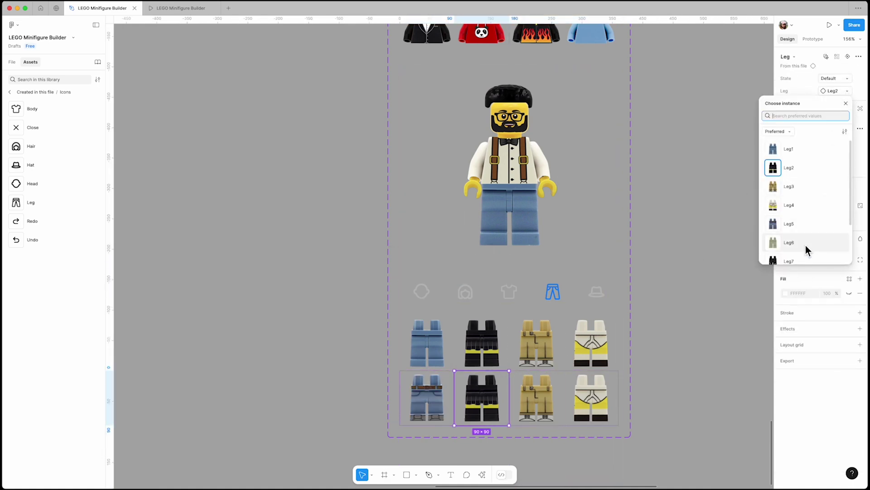
{"action": "left_click", "coordinate": [789, 223]}
{"action": "left_click", "coordinate": [536, 397]}
{"action": "left_click", "coordinate": [847, 91]}
{"action": "left_click", "coordinate": [789, 242]}
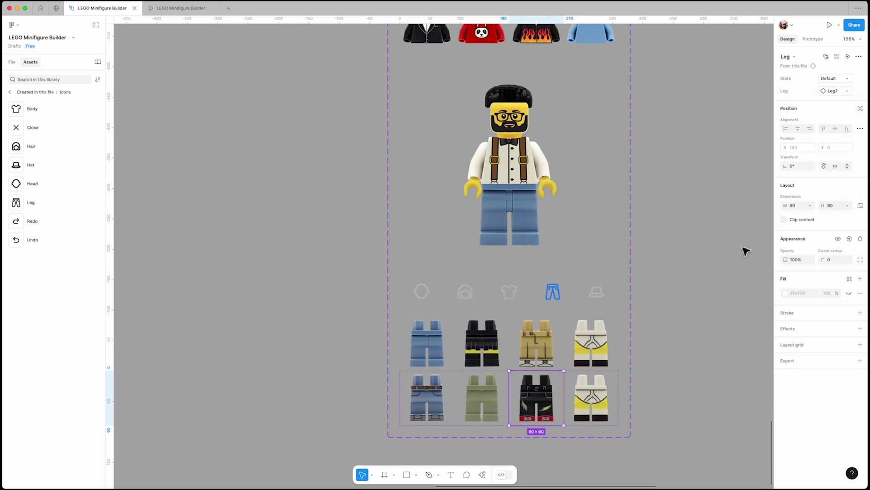
{"action": "left_click", "coordinate": [839, 94]}
{"action": "left_click", "coordinate": [802, 252]}
- Set the state of the Leg1 instance in Main's seventh variant to Selected
{"action": "left_click", "coordinate": [665, 325]}
{"action": "scroll", "coordinate": [467, 287], "scroll_direction": "down", "scroll_amount": 1}
{"action": "left_click", "coordinate": [441, 332]}
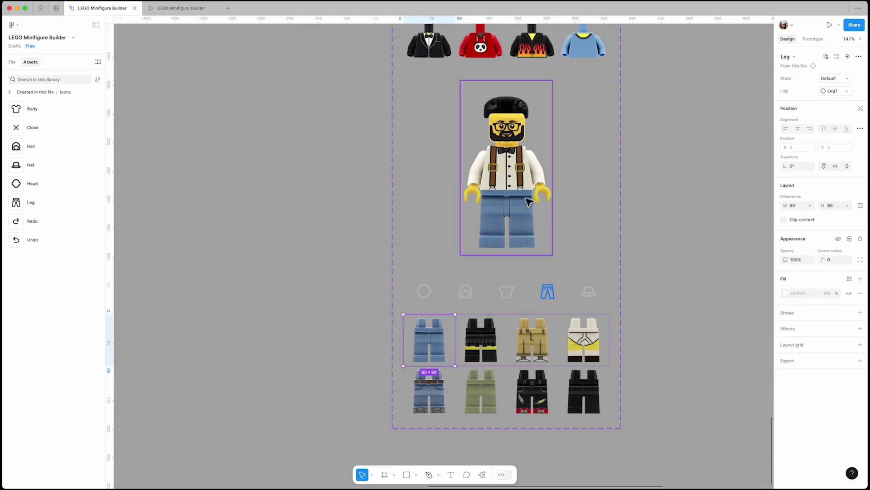
{"action": "left_click", "coordinate": [847, 78]}
{"action": "left_click", "coordinate": [838, 89]}
{"action": "scroll", "coordinate": [616, 255], "scroll_direction": "down", "scroll_amount": 3}
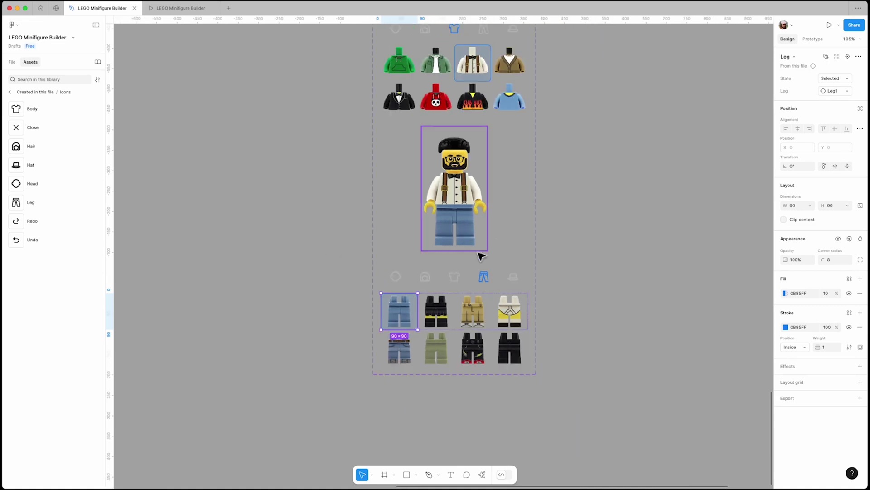
{"action": "key", "text": "Escape"}
- Add an eighth variant to the Main component, based on the leg variant
{"action": "left_click", "coordinate": [503, 242]}
{"action": "left_click", "coordinate": [456, 383]}
{"action": "scroll", "coordinate": [479, 321], "scroll_direction": "down", "scroll_amount": 2}
- Link the Leg8 instance in Main's seventh variant to the eighth variant with a prototype interaction
{"action": "left_click", "coordinate": [509, 301]}
{"action": "double_click", "coordinate": [509, 301]}
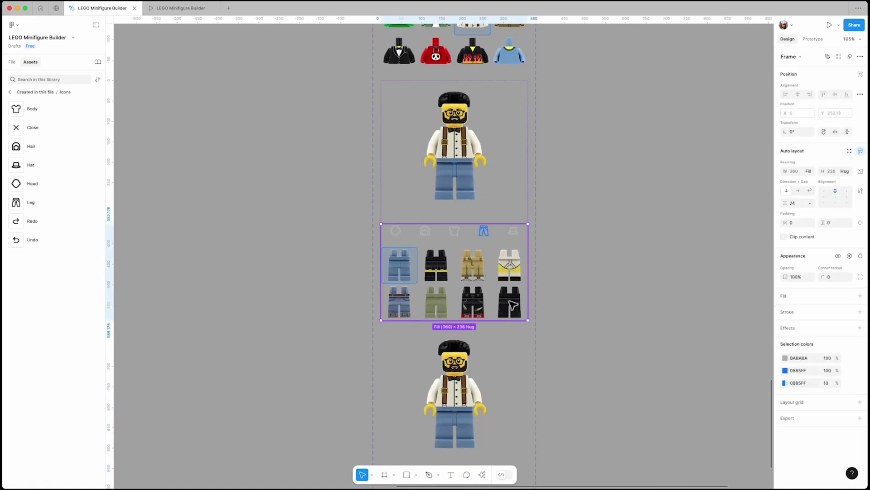
{"action": "left_click", "coordinate": [511, 304]}
{"action": "left_click", "coordinate": [813, 39]}
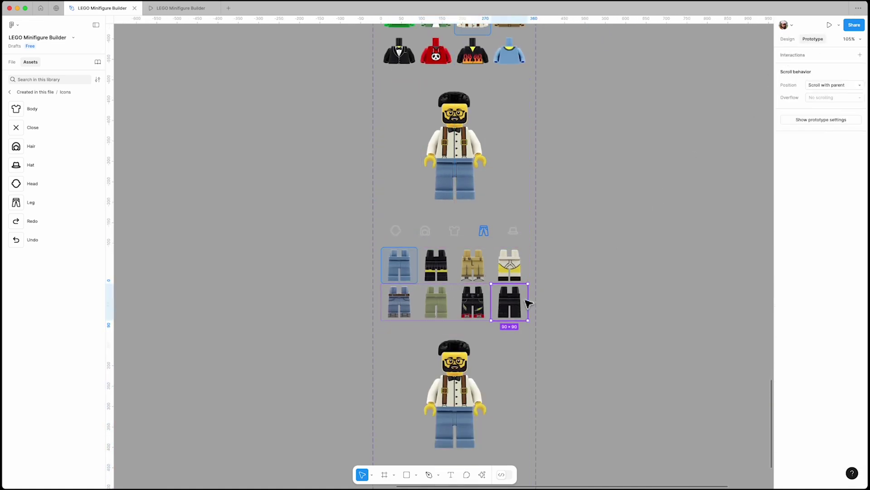
{"action": "left_click_drag", "start_coordinate": [493, 342], "coordinate": [488, 345]}
{"action": "left_click", "coordinate": [496, 347]}
- In Main's eighth variant, set the Leg8 instance to Selected and the Leg1 instance to Default
{"action": "left_click", "coordinate": [788, 39]}
{"action": "scroll", "coordinate": [604, 268], "scroll_direction": "down", "scroll_amount": 4}
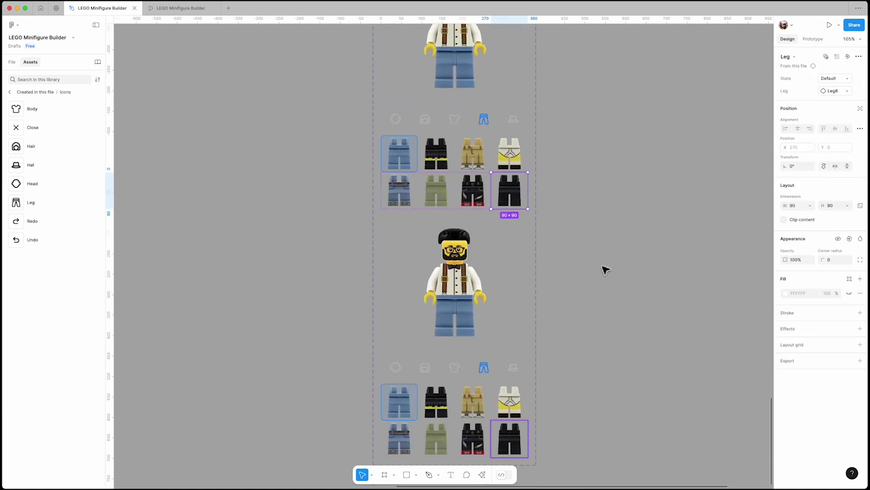
{"action": "left_click", "coordinate": [505, 366]}
{"action": "left_click", "coordinate": [506, 366]}
{"action": "left_click", "coordinate": [834, 79]}
{"action": "left_click", "coordinate": [832, 87]}
{"action": "left_click", "coordinate": [408, 340]}
{"action": "left_click", "coordinate": [399, 336]}
{"action": "left_click", "coordinate": [834, 78]}
{"action": "left_click", "coordinate": [811, 68]}
- Swap the legs of the Character instance in Main's eighth variant to Leg8
{"action": "left_click", "coordinate": [609, 291]}
{"action": "left_click", "coordinate": [472, 233]}
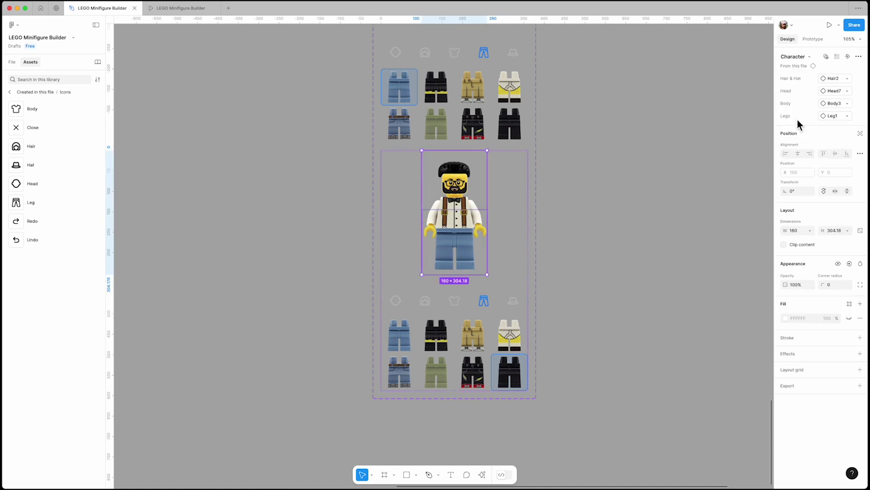
{"action": "left_click", "coordinate": [848, 116]}
{"action": "scroll", "coordinate": [805, 267], "scroll_direction": "down", "scroll_amount": 3}
{"action": "left_click", "coordinate": [801, 272]}
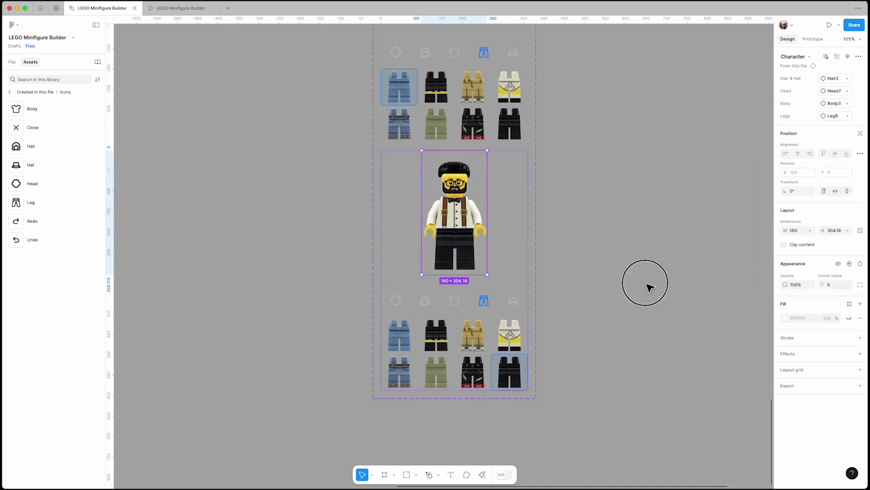
{"action": "left_click", "coordinate": [629, 288]}
- Add a ninth variant to the Main component, based on the Leg8 variant
{"action": "scroll", "coordinate": [569, 284], "scroll_direction": "down", "scroll_amount": 3}
{"action": "scroll", "coordinate": [571, 284], "scroll_direction": "up", "scroll_amount": 2}
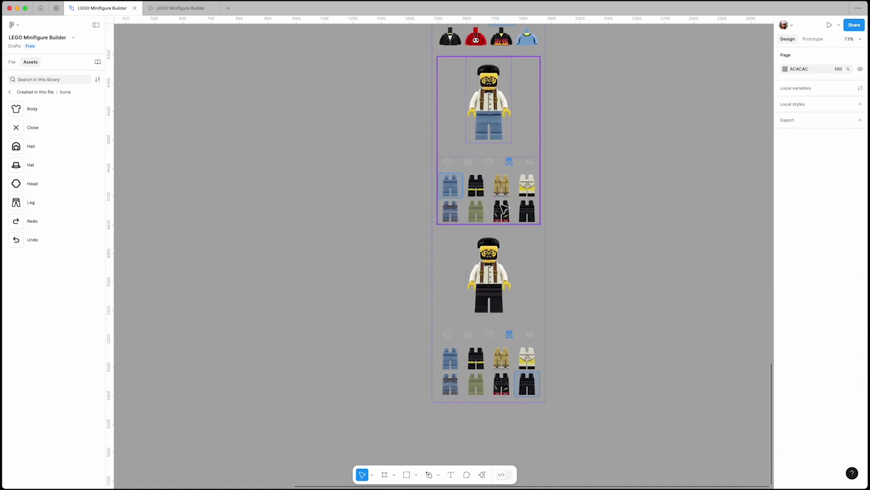
{"action": "left_click", "coordinate": [524, 293]}
{"action": "left_click", "coordinate": [491, 415]}
{"action": "scroll", "coordinate": [526, 294], "scroll_direction": "down", "scroll_amount": 2}
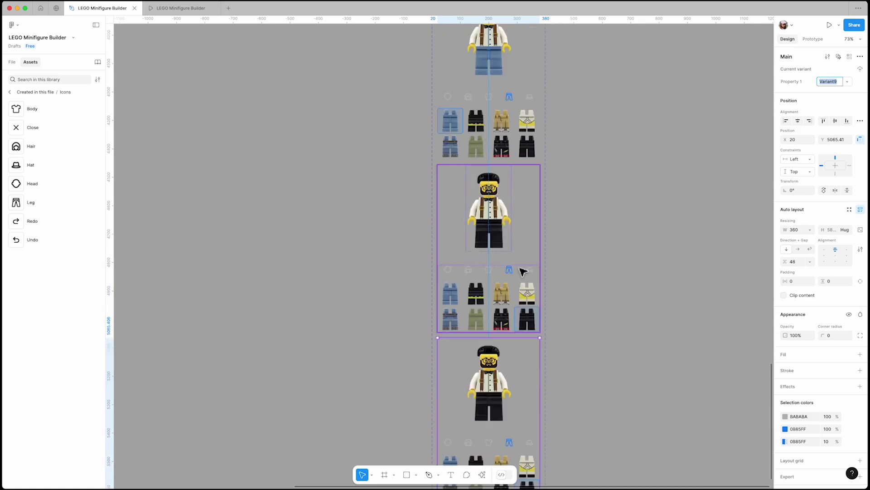
- Link the hat icon in Main's eighth variant to Variant9 with a tap interaction
{"action": "scroll", "coordinate": [526, 279], "scroll_direction": "up", "scroll_amount": 3}
{"action": "double_click", "coordinate": [540, 277]}
{"action": "double_click", "coordinate": [539, 275]}
{"action": "left_click", "coordinate": [813, 39]}
{"action": "scroll", "coordinate": [544, 219], "scroll_direction": "down", "scroll_amount": 2}
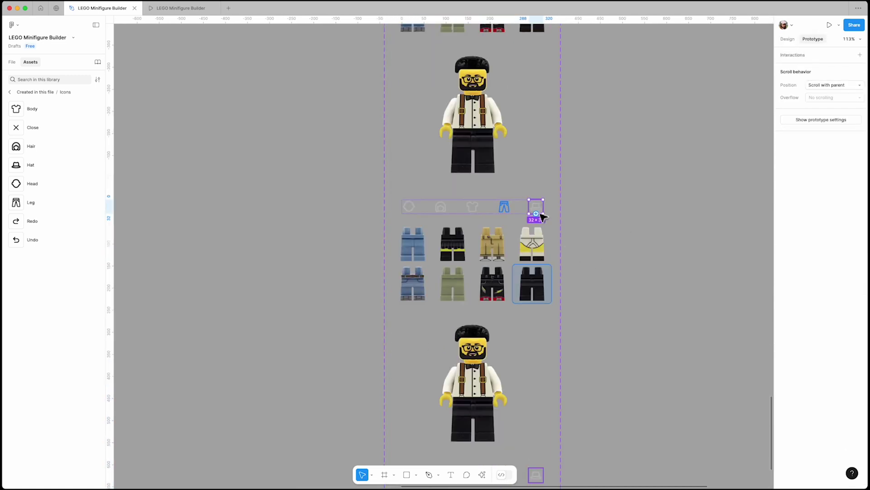
{"action": "left_click_drag", "start_coordinate": [543, 282], "coordinate": [474, 349]}
{"action": "key", "text": "Escape"}
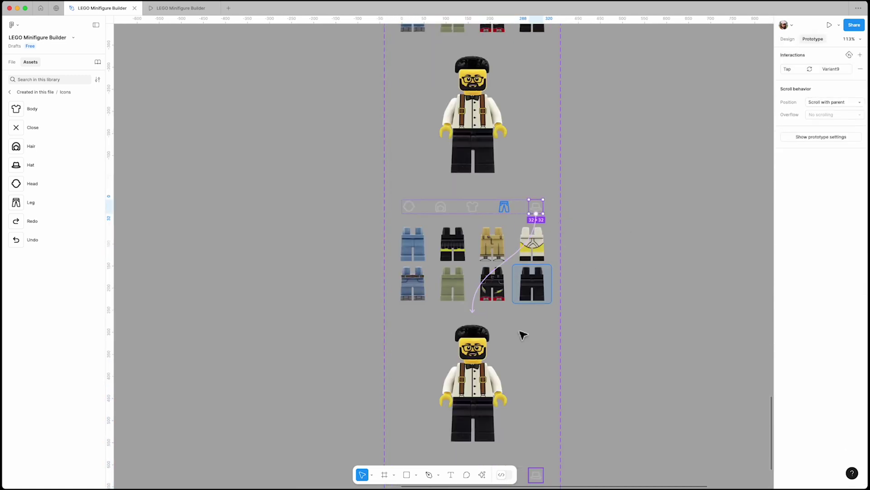
- In Main's ninth variant, recolor the hat icon to blue 0B85FF and the leg icon to grey BABABA
{"action": "left_click", "coordinate": [788, 39]}
{"action": "scroll", "coordinate": [618, 251], "scroll_direction": "down", "scroll_amount": 3}
{"action": "left_click", "coordinate": [533, 365]}
{"action": "left_click", "coordinate": [536, 367]}
{"action": "left_click", "coordinate": [537, 368]}
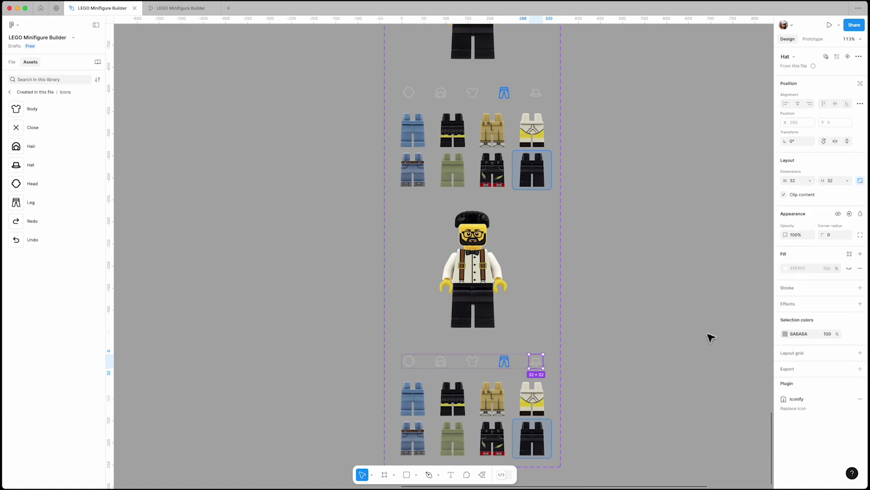
{"action": "left_click", "coordinate": [785, 334]}
{"action": "left_click", "coordinate": [709, 449]}
{"action": "left_click", "coordinate": [505, 361]}
{"action": "left_click", "coordinate": [785, 333]}
{"action": "left_click", "coordinate": [699, 449]}
{"action": "left_click", "coordinate": [767, 268]}
- Make an instance of the default hat from the Select/Hat component set and cut it
{"action": "scroll", "coordinate": [680, 297], "scroll_direction": "down", "scroll_amount": 3}
{"action": "scroll", "coordinate": [612, 318], "scroll_direction": "up", "scroll_amount": 1}
{"action": "left_click", "coordinate": [610, 317]}
{"action": "scroll", "coordinate": [541, 322], "scroll_direction": "down", "scroll_amount": 8}
{"action": "scroll", "coordinate": [530, 143], "scroll_direction": "up", "scroll_amount": 5}
{"action": "left_click_drag", "start_coordinate": [582, 238], "coordinate": [582, 343]}
{"action": "key", "text": "super+x"}
- Paste the Hat instance into the first leg row of Main's ninth variant and move it to the front
{"action": "scroll", "coordinate": [571, 366], "scroll_direction": "down", "scroll_amount": 6}
{"action": "scroll", "coordinate": [570, 368], "scroll_direction": "down", "scroll_amount": 5}
{"action": "scroll", "coordinate": [567, 376], "scroll_direction": "up", "scroll_amount": 5}
{"action": "scroll", "coordinate": [553, 397], "scroll_direction": "up", "scroll_amount": 6}
{"action": "scroll", "coordinate": [657, 249], "scroll_direction": "down", "scroll_amount": 1}
{"action": "left_click", "coordinate": [635, 283]}
{"action": "triple_click", "coordinate": [510, 261]}
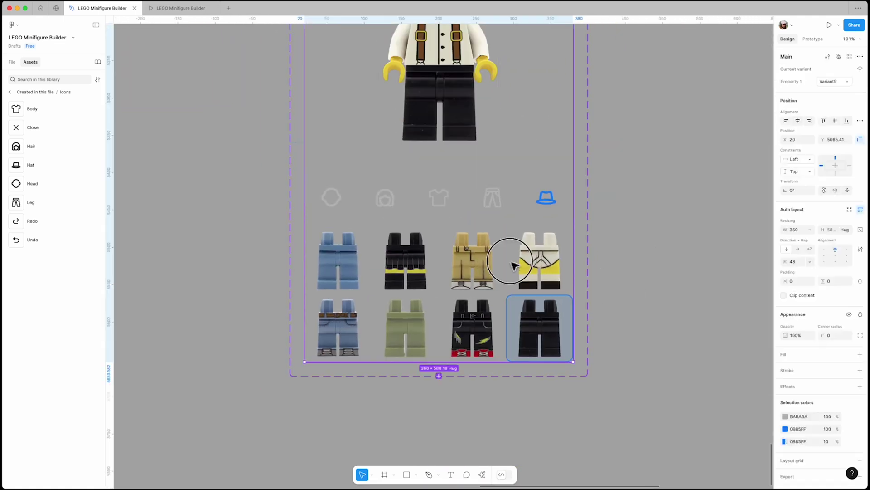
{"action": "left_click_drag", "start_coordinate": [514, 265], "coordinate": [578, 275]}
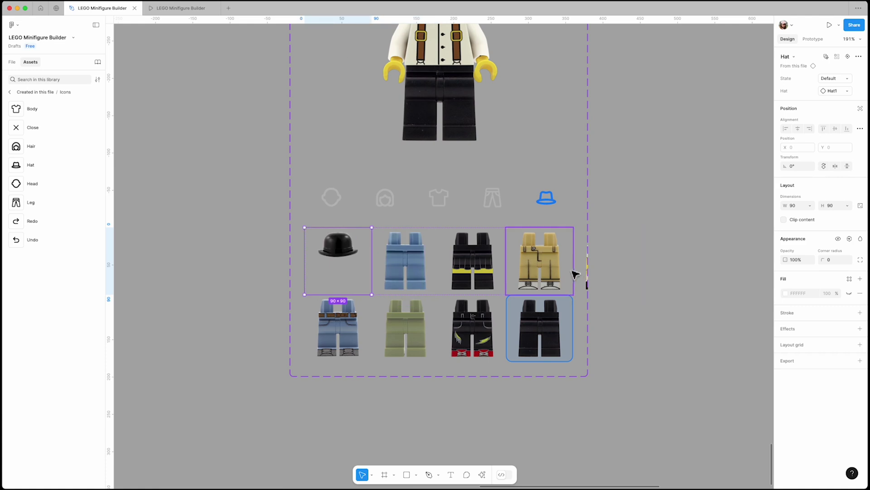
- Delete the four remaining leg options from the first option row of Main's ninth variant
{"action": "left_click", "coordinate": [587, 273]}
{"action": "left_click", "coordinate": [551, 273], "text": "shift"}
{"action": "left_click", "coordinate": [483, 274], "text": "shift"}
{"action": "left_click", "coordinate": [433, 274], "text": "shift"}
{"action": "key", "text": "BackSpace"}
- Duplicate the Hat instance three times to fill the first option row
{"action": "triple_click", "coordinate": [337, 249]}
{"action": "left_click", "coordinate": [338, 249]}
{"action": "key", "text": "super+d"}
{"action": "key", "text": "super+d"}
{"action": "key", "text": "super+d"}
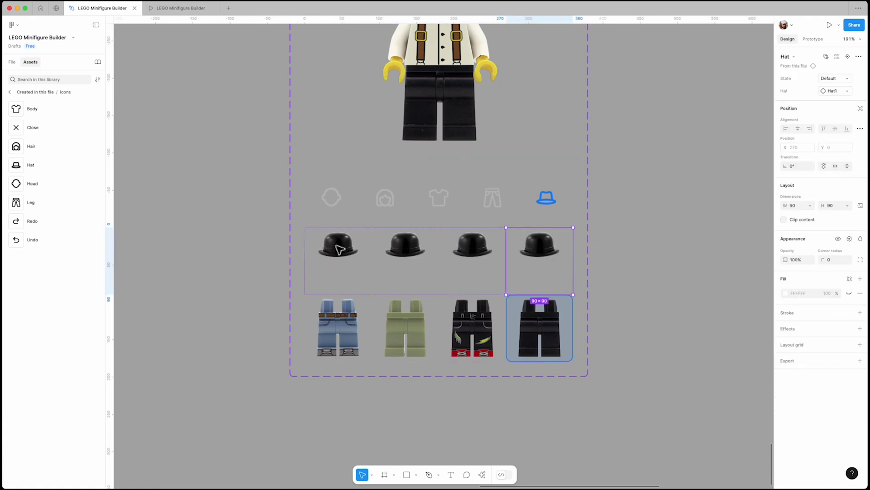
- Swap the first hat in the row to None, the third to Hat2 and the fourth to Hat3
{"action": "left_click", "coordinate": [351, 247]}
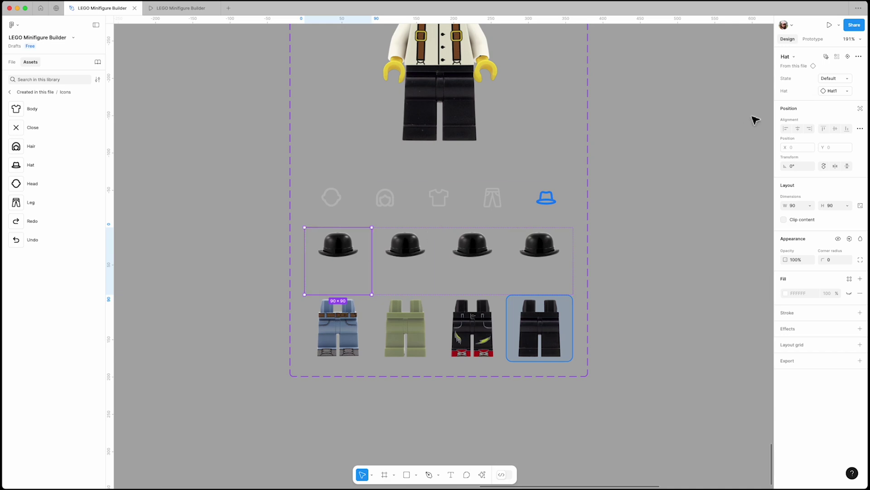
{"action": "left_click", "coordinate": [847, 91]}
{"action": "scroll", "coordinate": [827, 234], "scroll_direction": "down", "scroll_amount": 3}
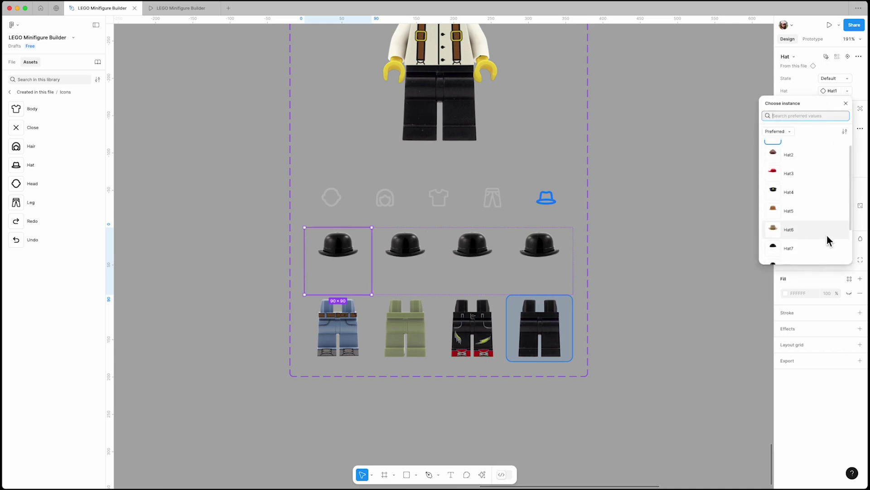
{"action": "left_click", "coordinate": [818, 247]}
{"action": "left_click", "coordinate": [471, 254]}
{"action": "left_click", "coordinate": [843, 93]}
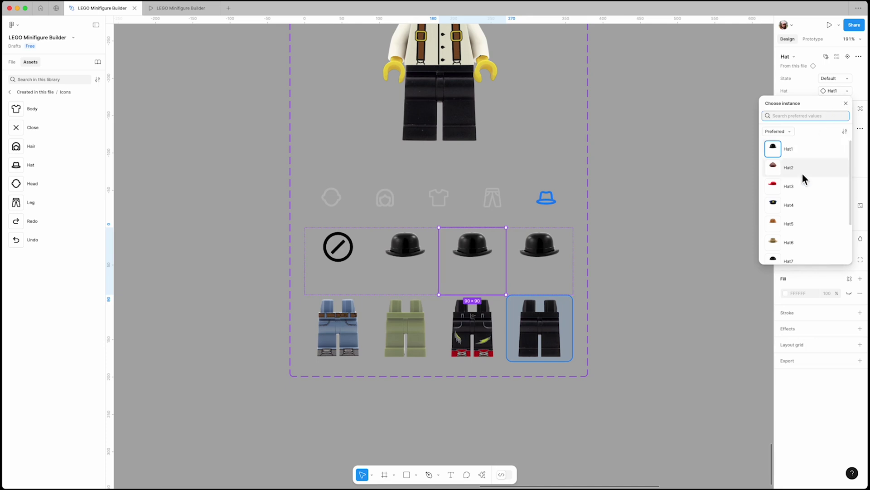
{"action": "left_click", "coordinate": [802, 173]}
{"action": "left_click", "coordinate": [529, 249]}
{"action": "left_click", "coordinate": [846, 92]}
{"action": "left_click", "coordinate": [797, 178]}
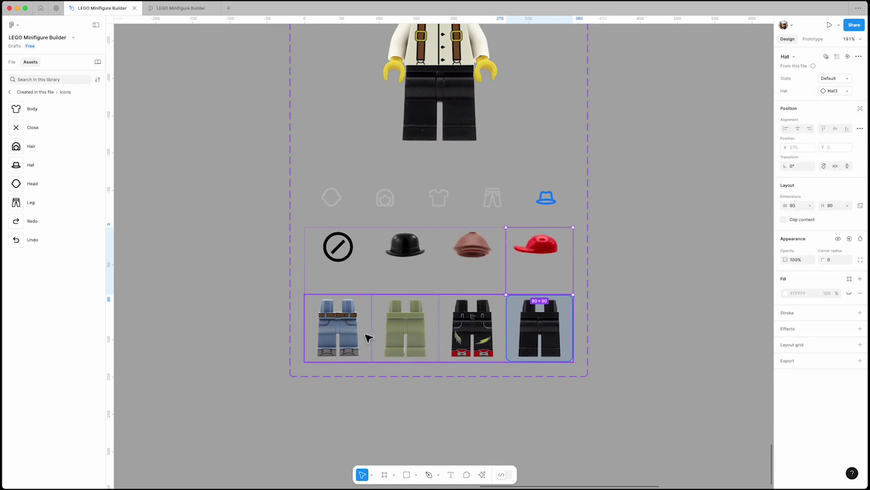
- Duplicate the hat row and delete the leftover row of leg options below it
{"action": "left_click", "coordinate": [453, 278]}
{"action": "key", "text": "super+d"}
{"action": "left_click", "coordinate": [493, 371]}
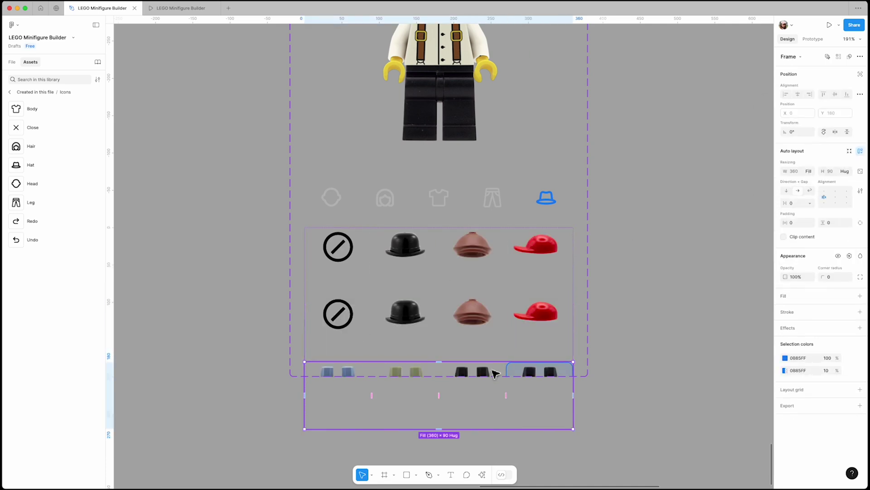
{"action": "key", "text": "BackSpace"}
- Swap the four hats in the second row to Hat4, Hat5, Hat6 and Hat7, in that order
{"action": "left_click", "coordinate": [339, 324]}
{"action": "left_click", "coordinate": [339, 324]}
{"action": "left_click", "coordinate": [835, 93]}
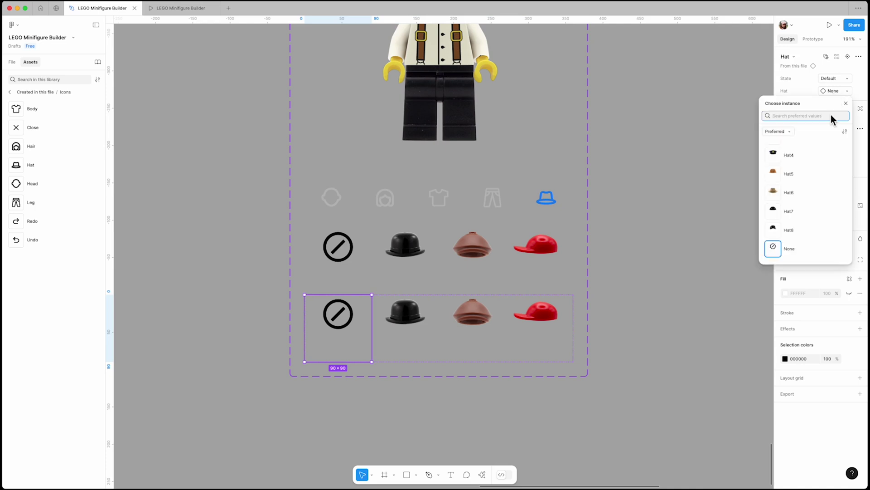
{"action": "left_click", "coordinate": [811, 202]}
{"action": "key", "text": "Tab"}
{"action": "left_click", "coordinate": [846, 91]}
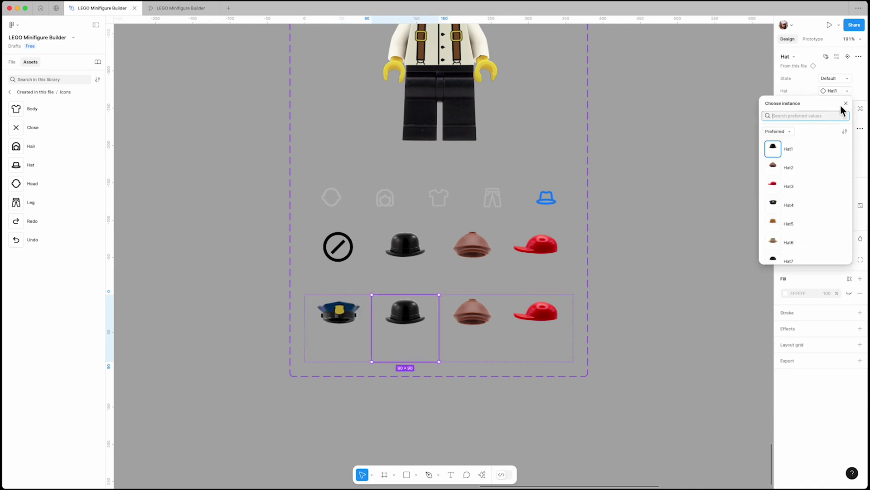
{"action": "left_click", "coordinate": [802, 224]}
{"action": "key", "text": "Tab"}
{"action": "left_click", "coordinate": [836, 90]}
{"action": "left_click", "coordinate": [807, 254]}
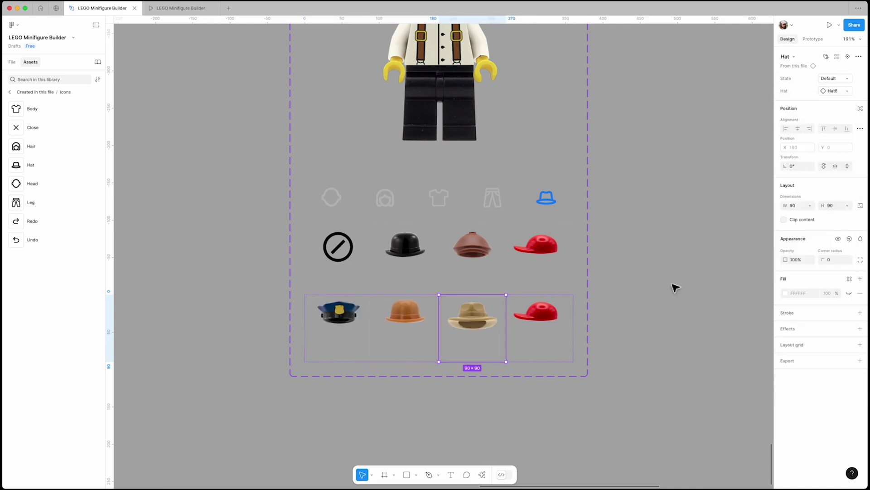
{"action": "left_click", "coordinate": [836, 91]}
{"action": "left_click", "coordinate": [812, 224]}
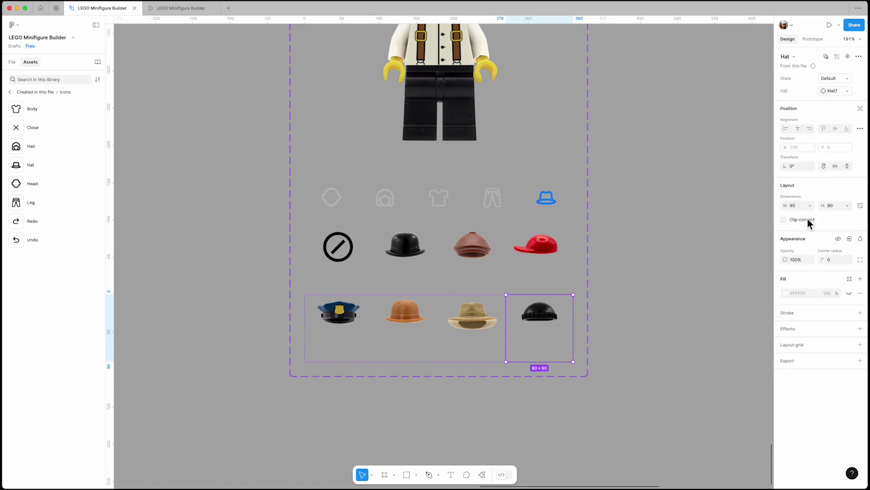
- Set the None hat option's state to Selected and add a new Variant10 to Main
{"action": "left_click", "coordinate": [657, 222]}
{"action": "scroll", "coordinate": [588, 243], "scroll_direction": "down", "scroll_amount": 5}
{"action": "left_click", "coordinate": [417, 258]}
{"action": "left_click", "coordinate": [834, 78]}
{"action": "left_click", "coordinate": [831, 88]}
{"action": "left_click", "coordinate": [550, 223]}
{"action": "left_click", "coordinate": [484, 347]}
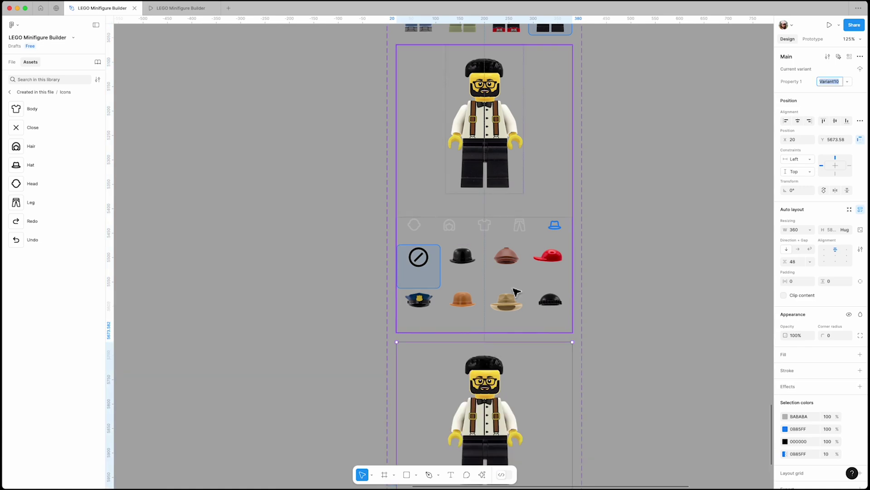
- Link the black bowler hat option in Main's ninth variant to Variant10 with a tap interaction
{"action": "scroll", "coordinate": [515, 291], "scroll_direction": "down", "scroll_amount": 1}
{"action": "double_click", "coordinate": [466, 253]}
{"action": "double_click", "coordinate": [465, 252]}
{"action": "left_click", "coordinate": [814, 40]}
{"action": "left_click_drag", "start_coordinate": [462, 274], "coordinate": [458, 363]}
{"action": "left_click", "coordinate": [522, 350]}
{"action": "scroll", "coordinate": [544, 339], "scroll_direction": "down", "scroll_amount": 3}
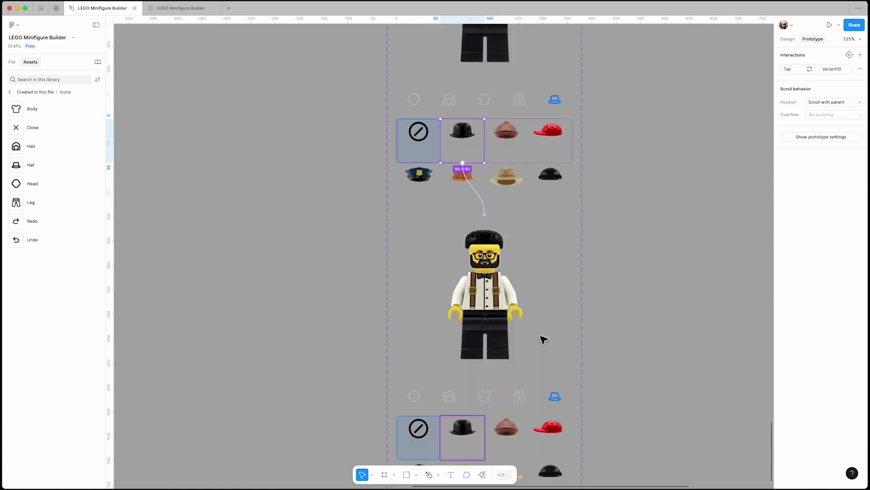
- In Variant10, set the None hat option's state to Default and the black bowler hat's state to Selected
{"action": "left_click", "coordinate": [788, 39]}
{"action": "scroll", "coordinate": [542, 294], "scroll_direction": "down", "scroll_amount": 3}
{"action": "key", "text": "Escape"}
{"action": "double_click", "coordinate": [472, 328]}
{"action": "double_click", "coordinate": [472, 328]}
{"action": "left_click", "coordinate": [847, 77]}
{"action": "left_click", "coordinate": [836, 91]}
{"action": "left_click", "coordinate": [833, 78]}
{"action": "left_click", "coordinate": [661, 194]}
- Test the prototype by choosing the bearded head with glasses and the second hair option
{"action": "scroll", "coordinate": [662, 194], "scroll_direction": "down", "scroll_amount": 10}
{"action": "scroll", "coordinate": [483, 249], "scroll_direction": "up", "scroll_amount": 4}
{"action": "scroll", "coordinate": [456, 195], "scroll_direction": "up", "scroll_amount": 5}
{"action": "left_click", "coordinate": [180, 8]}
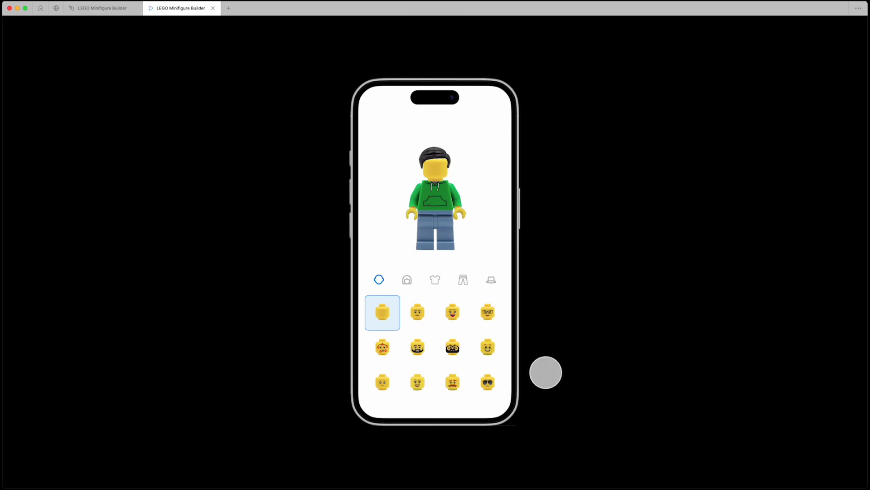
{"action": "left_click", "coordinate": [451, 347]}
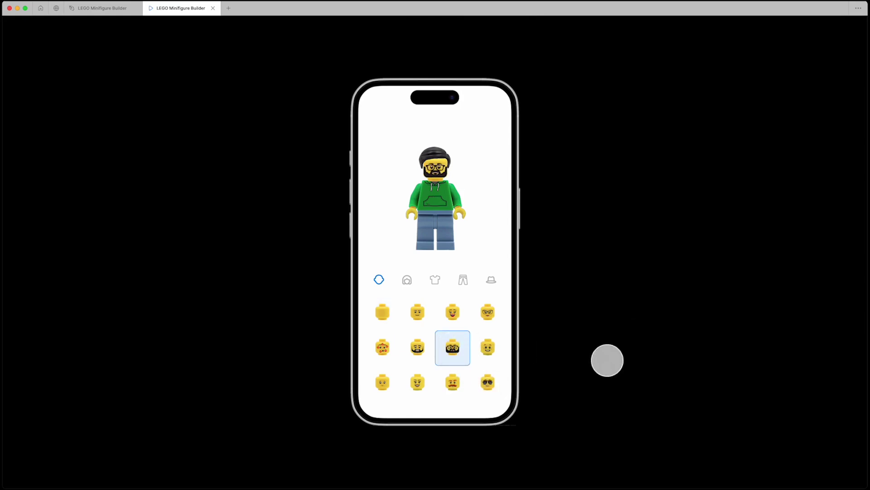
{"action": "left_click", "coordinate": [408, 280]}
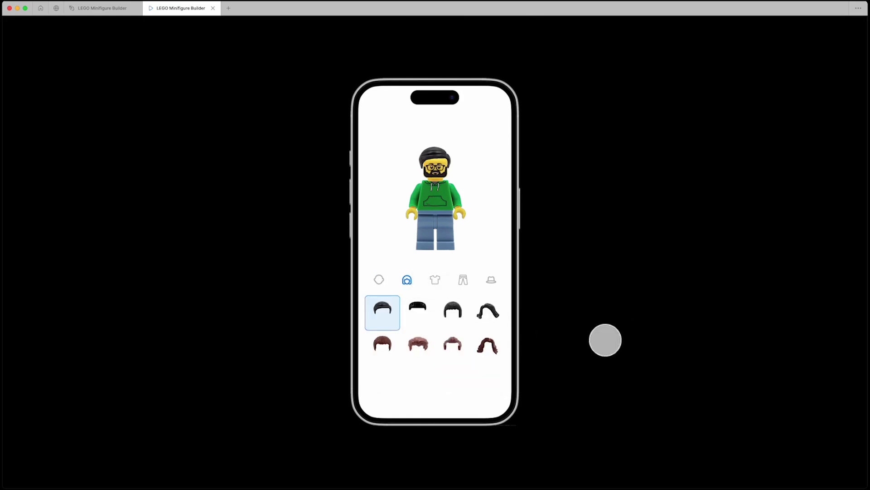
{"action": "left_click", "coordinate": [418, 311]}
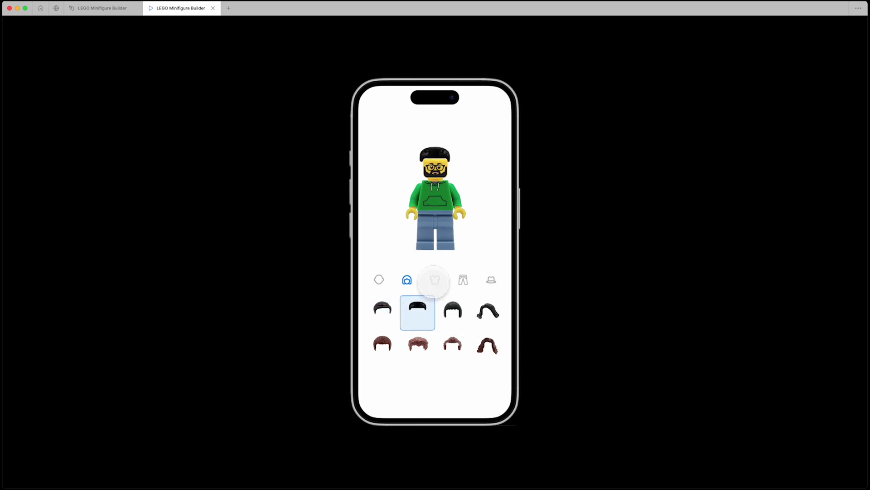
- Continue testing the prototype with the suspenders body and the plain black legs, and open the hat choices
{"action": "left_click", "coordinate": [435, 280]}
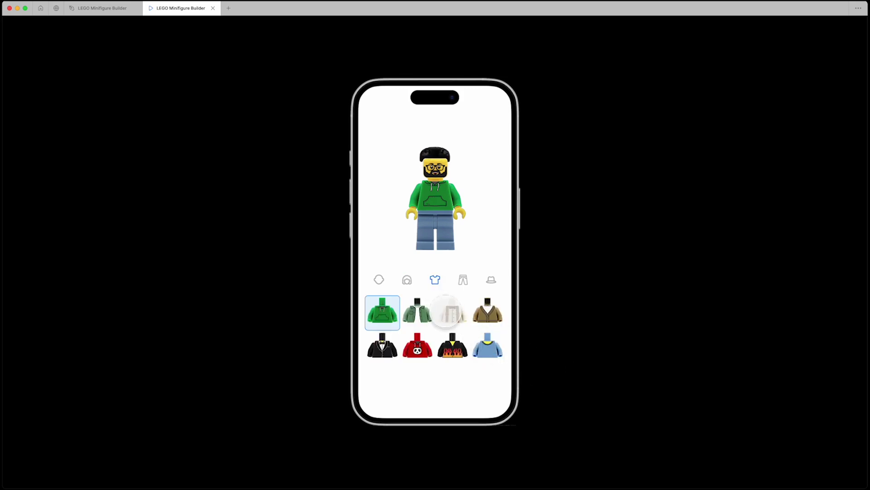
{"action": "left_click", "coordinate": [446, 311]}
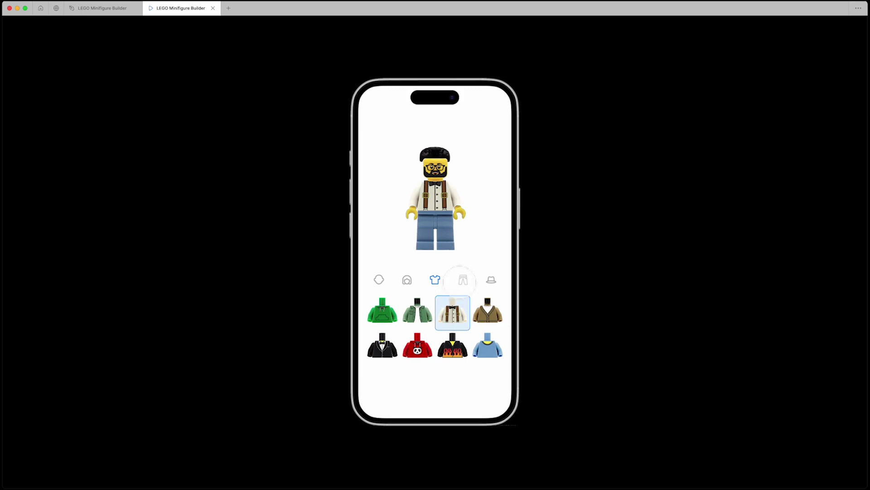
{"action": "left_click", "coordinate": [462, 281]}
{"action": "left_click", "coordinate": [485, 348]}
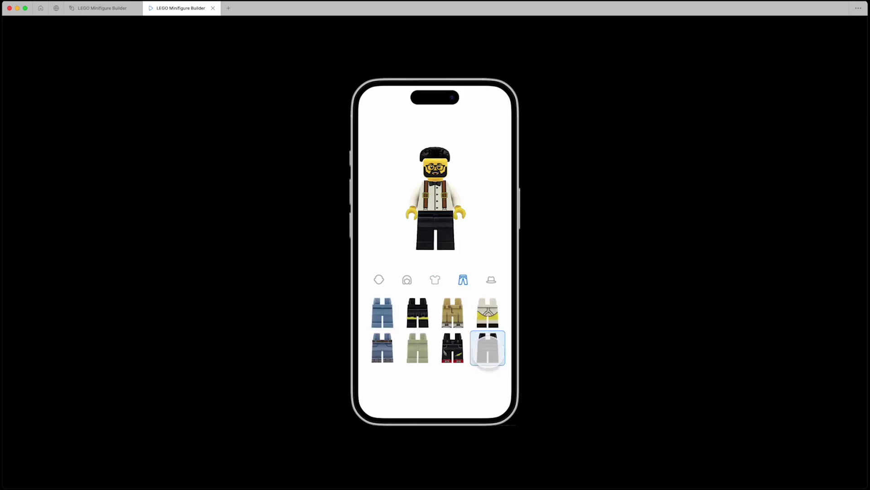
{"action": "left_click", "coordinate": [493, 283]}
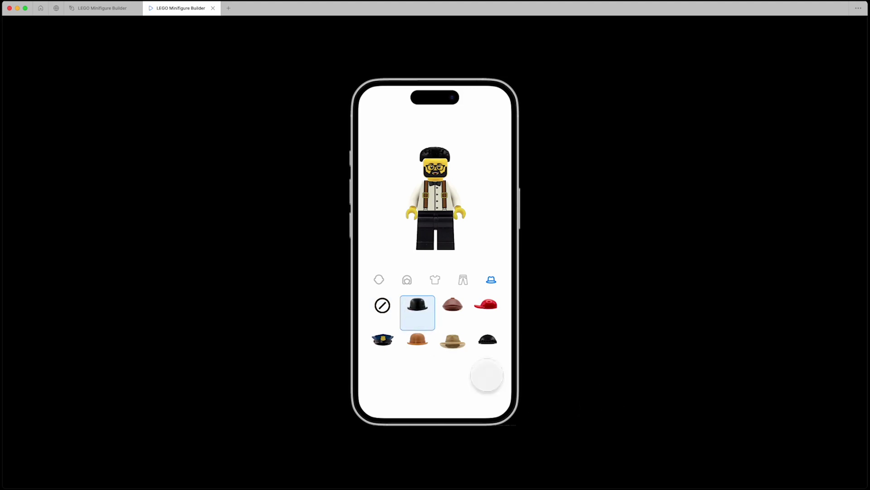
- Swap the Variant10 character's Hair & Hat to Hat1 and check it in the prototype preview
{"action": "left_click", "coordinate": [102, 8]}
{"action": "scroll", "coordinate": [651, 317], "scroll_direction": "down", "scroll_amount": 10}
{"action": "scroll", "coordinate": [431, 190], "scroll_direction": "up", "scroll_amount": 5}
{"action": "left_click", "coordinate": [445, 267], "text": "super"}
{"action": "double_click", "coordinate": [447, 292]}
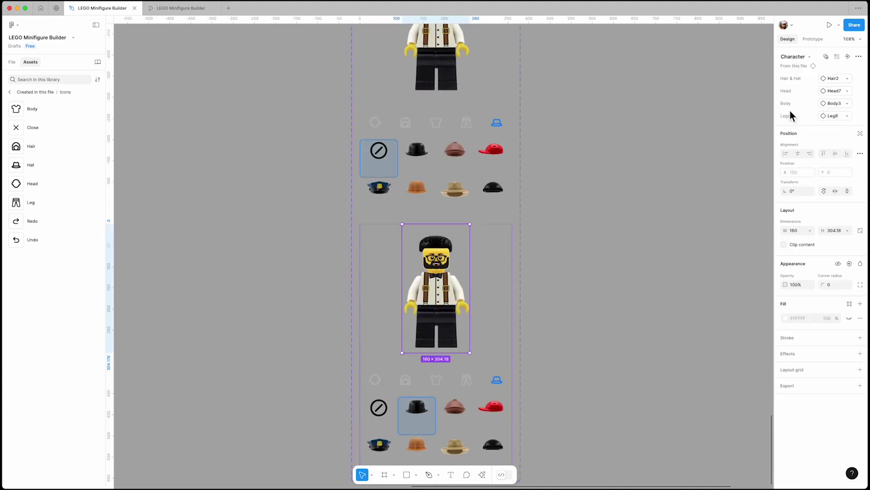
{"action": "left_click", "coordinate": [847, 83]}
{"action": "scroll", "coordinate": [820, 200], "scroll_direction": "down", "scroll_amount": 3}
{"action": "left_click", "coordinate": [787, 150]}
{"action": "left_click", "coordinate": [614, 239]}
{"action": "left_click", "coordinate": [172, 10]}
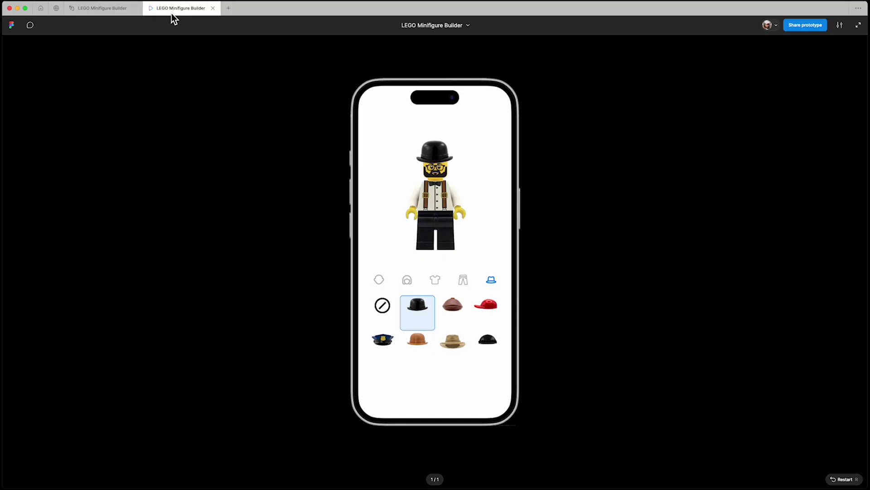
- Draw a rectangle about 393 × 456 across the upper iPhone 16 - 1 frame, behind Main, and fill it light blue
{"action": "left_click", "coordinate": [102, 8]}
{"action": "scroll", "coordinate": [278, 290], "scroll_direction": "down", "scroll_amount": 5}
{"action": "scroll", "coordinate": [470, 343], "scroll_direction": "up", "scroll_amount": 5}
{"action": "scroll", "coordinate": [414, 286], "scroll_direction": "down", "scroll_amount": 2}
{"action": "scroll", "coordinate": [421, 286], "scroll_direction": "up", "scroll_amount": 5}
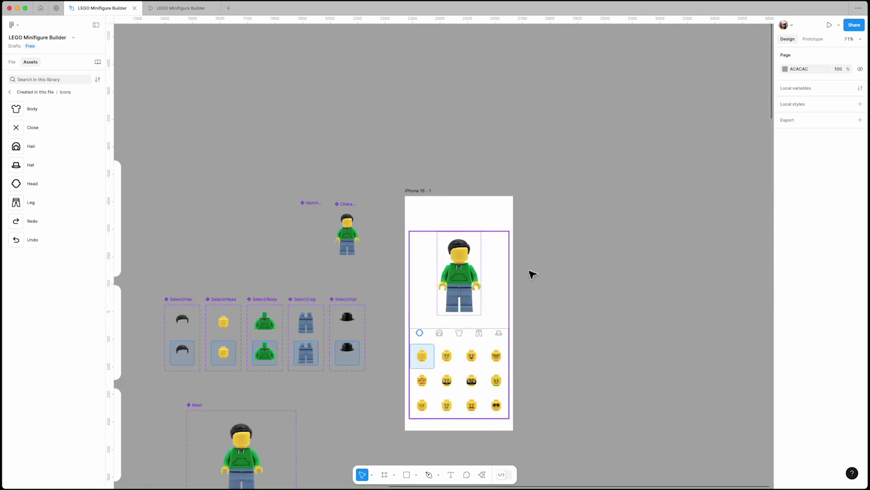
{"action": "scroll", "coordinate": [609, 290], "scroll_direction": "down", "scroll_amount": 2}
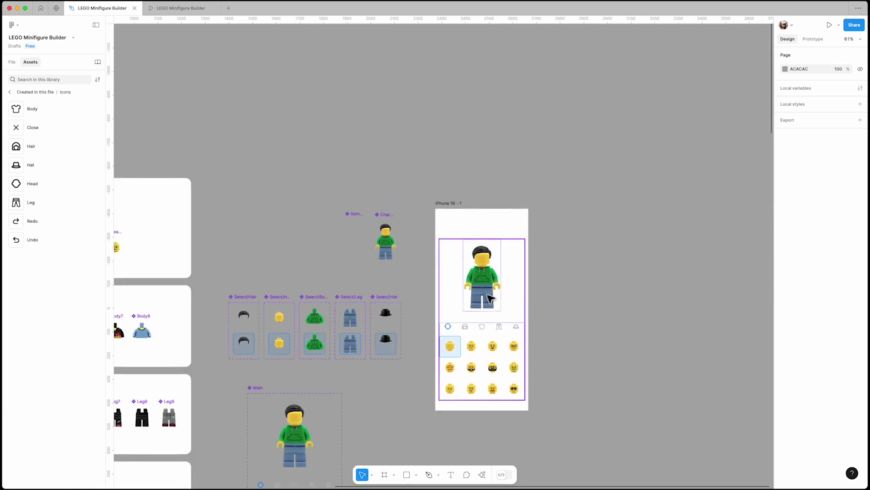
{"action": "key", "text": "r"}
{"action": "left_click_drag", "start_coordinate": [436, 209], "coordinate": [534, 321]}
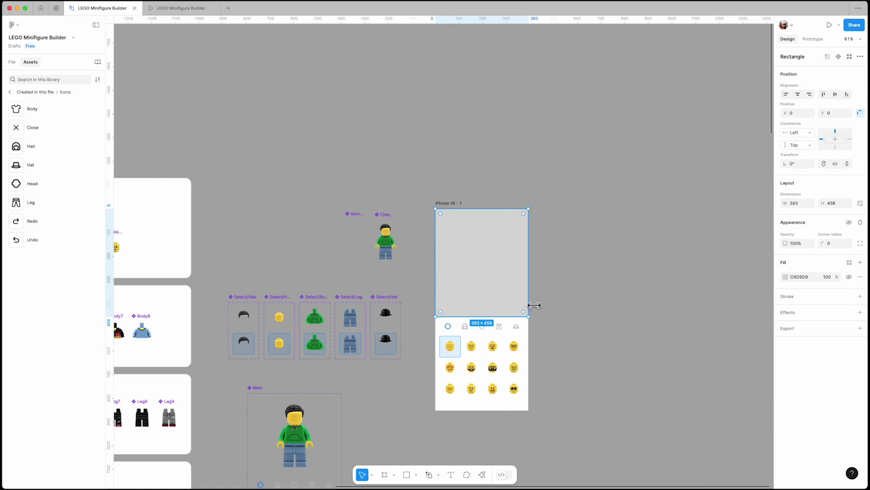
{"action": "left_click", "coordinate": [12, 62]}
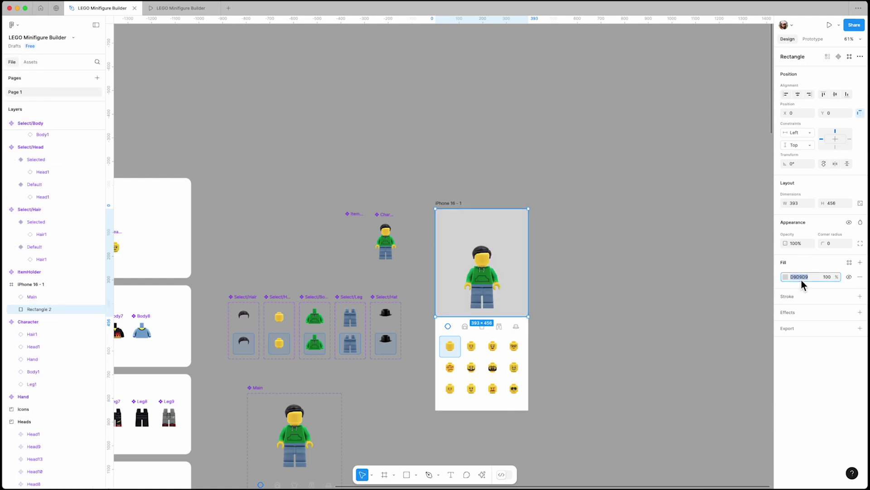
{"action": "left_click", "coordinate": [727, 294]}
- Draw a floor strip about 393 × 75 along the blue background's lower edge, behind Main, and fill it paler blue
{"action": "scroll", "coordinate": [499, 289], "scroll_direction": "up", "scroll_amount": 5}
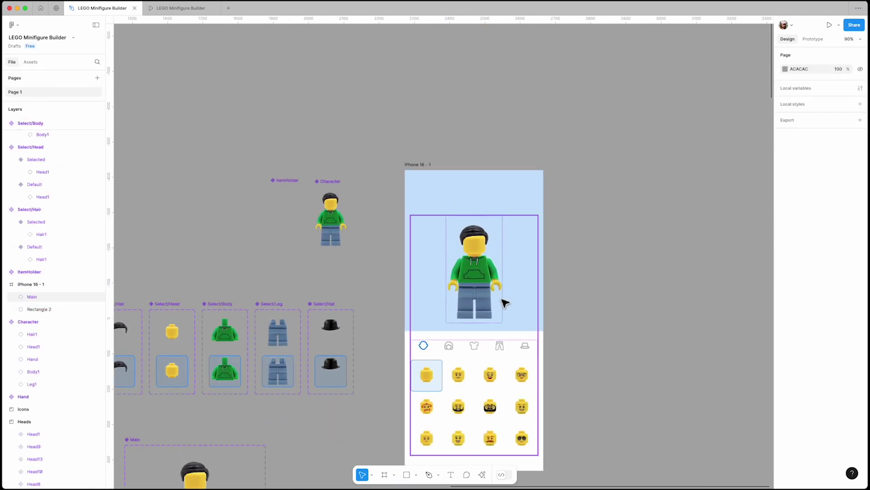
{"action": "key", "text": "r"}
{"action": "left_click_drag", "start_coordinate": [406, 269], "coordinate": [547, 299]}
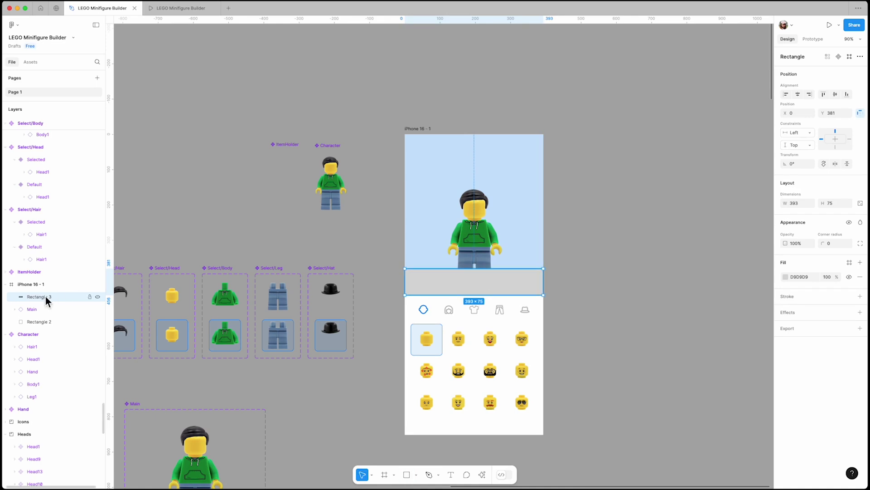
{"action": "key", "text": "Return"}
- Draw a closed spotlight beam about 138 × 379 at the frame's left side with the Pen tool, narrow at its upper end
{"action": "scroll", "coordinate": [414, 136], "scroll_direction": "up", "scroll_amount": 5}
{"action": "key", "text": "p"}
{"action": "left_click", "coordinate": [409, 135]}
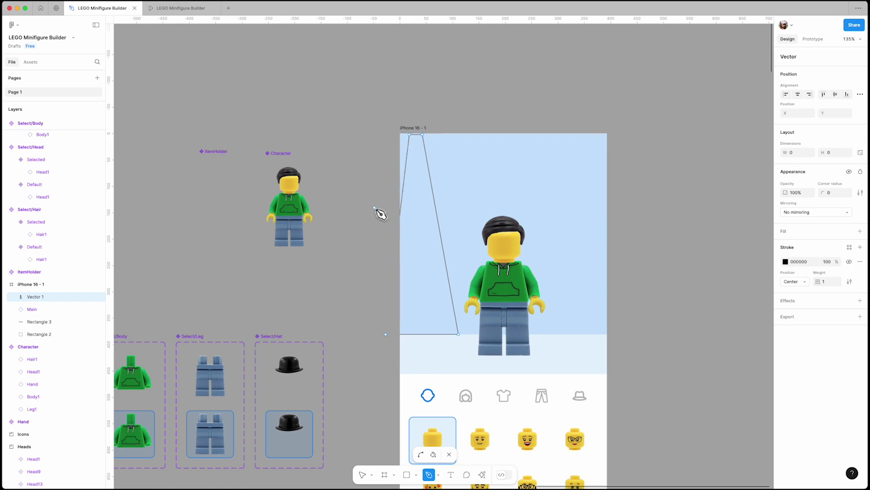
- Fill the beam with a linear gradient from FFFFFF at the 22% stop to FFFFFF at 0% opacity, and remove its stroke
{"action": "left_click", "coordinate": [860, 231]}
{"action": "left_click", "coordinate": [787, 249]}
{"action": "left_click", "coordinate": [699, 263]}
{"action": "left_click", "coordinate": [730, 347]}
{"action": "type", "text": "ffffff"}
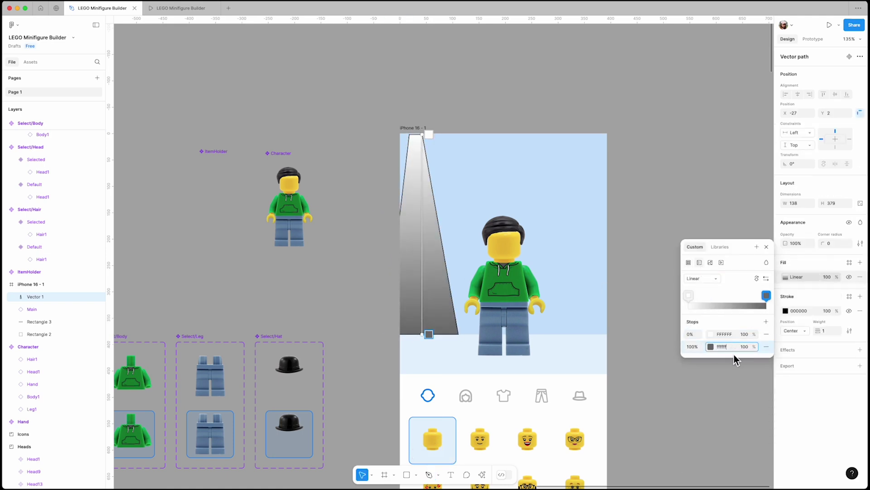
{"action": "key", "text": "Return"}
{"action": "type", "text": "0"}
{"action": "key", "text": "Return"}
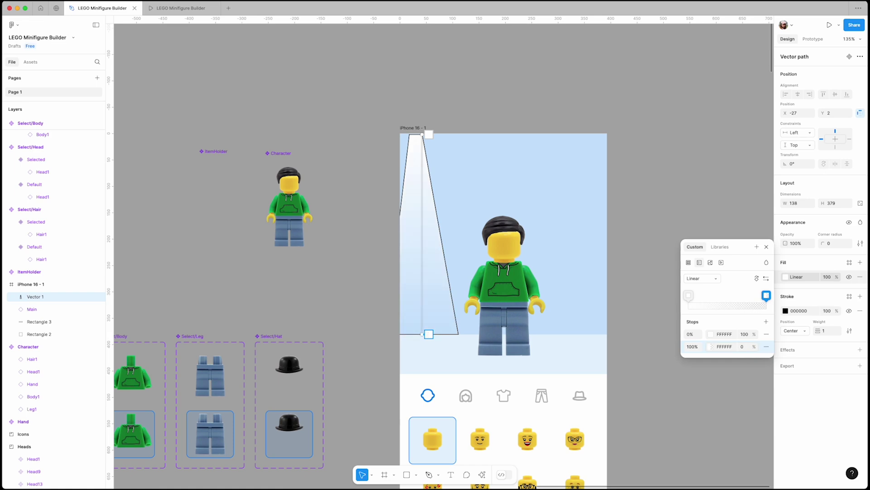
{"action": "left_click_drag", "start_coordinate": [431, 141], "coordinate": [431, 185]}
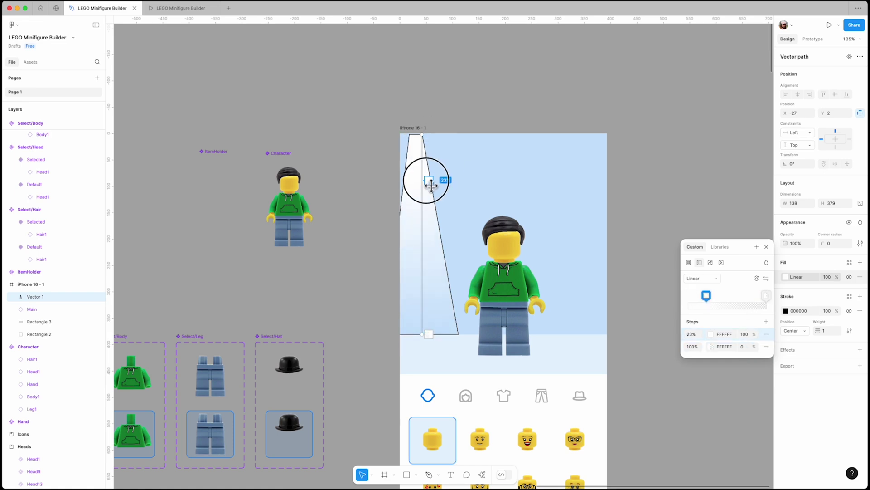
{"action": "left_click", "coordinate": [860, 311]}
- Move the beam's upper points up to the frame's top edge, making the shape 138 × 381
{"action": "double_click", "coordinate": [420, 206]}
{"action": "left_click_drag", "start_coordinate": [426, 135], "coordinate": [426, 134]}
{"action": "scroll", "coordinate": [425, 140], "scroll_direction": "up", "scroll_amount": 3}
{"action": "scroll", "coordinate": [418, 171], "scroll_direction": "down", "scroll_amount": 2}
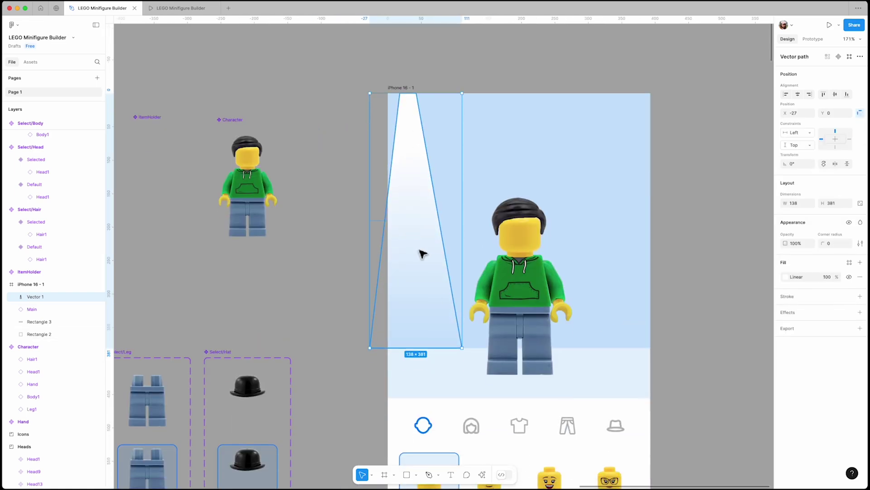
- Duplicate the beam three times at even spacing across the frame
{"action": "scroll", "coordinate": [418, 247], "scroll_direction": "down", "scroll_amount": 3}
{"action": "left_click_drag", "start_coordinate": [421, 253], "coordinate": [462, 227]}
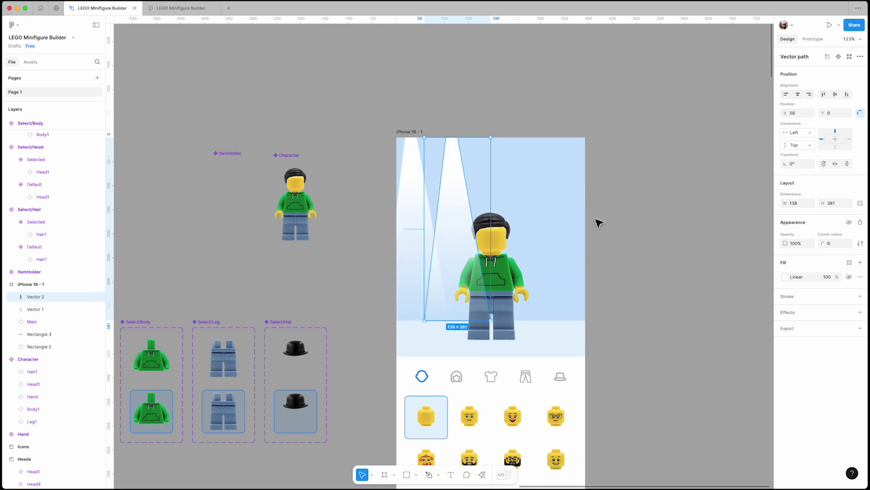
{"action": "key", "text": "shift+Right"}
{"action": "key", "text": "super+d"}
{"action": "key", "text": "super+d"}
- Shift the four beams sideways together to center them in the frame, and move their layers behind Main
{"action": "left_click", "coordinate": [500, 196], "text": "shift"}
{"action": "left_click", "coordinate": [459, 195], "text": "shift"}
{"action": "left_click", "coordinate": [420, 195], "text": "shift"}
{"action": "left_click_drag", "start_coordinate": [464, 194], "coordinate": [475, 194]}
{"action": "left_click_drag", "start_coordinate": [474, 194], "coordinate": [474, 196]}
{"action": "left_click", "coordinate": [665, 193]}
{"action": "left_click_drag", "start_coordinate": [55, 311], "coordinate": [55, 361]}
{"action": "left_click", "coordinate": [633, 196]}
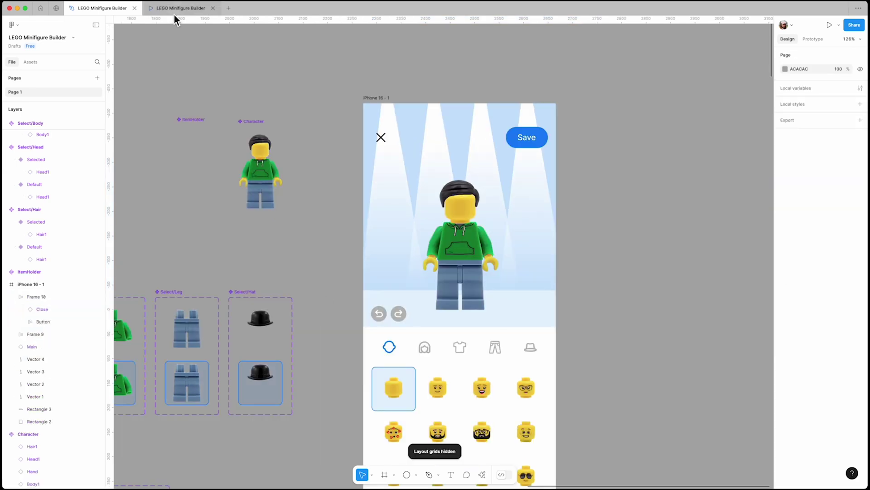
- Check the header in the prototype preview, and move the row with the close icon and Save button down to Y 86 in the design
{"action": "left_click", "coordinate": [177, 8]}
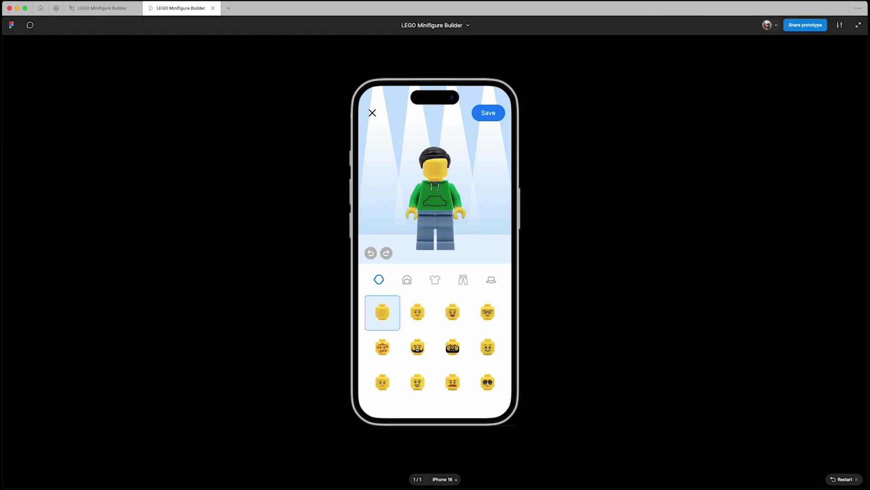
{"action": "left_click", "coordinate": [102, 13]}
{"action": "left_click_drag", "start_coordinate": [504, 144], "coordinate": [520, 156]}
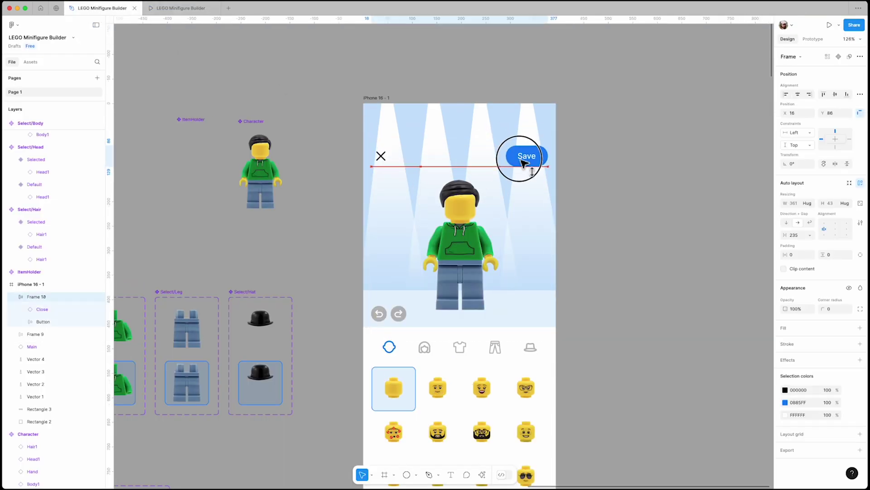
- Test the prototype by giving the minifigure the head with glasses and black beard and the short flat-top black hair
{"action": "left_click", "coordinate": [186, 13]}
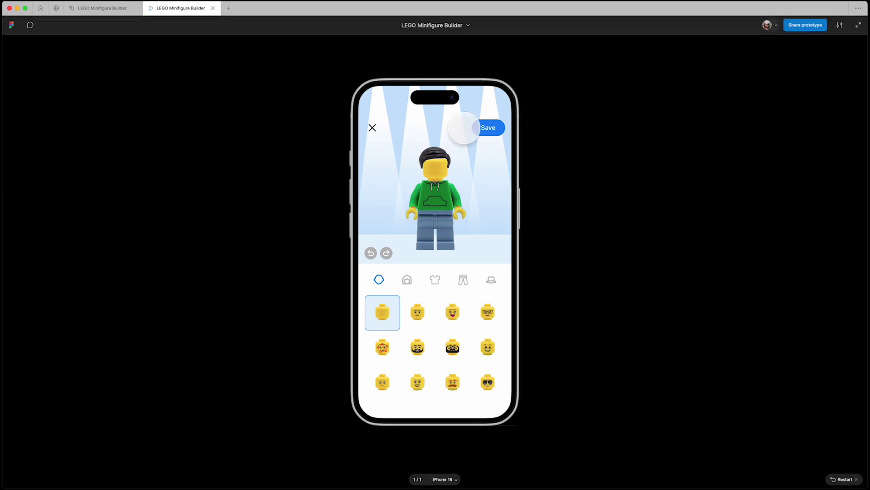
{"action": "left_click", "coordinate": [453, 347]}
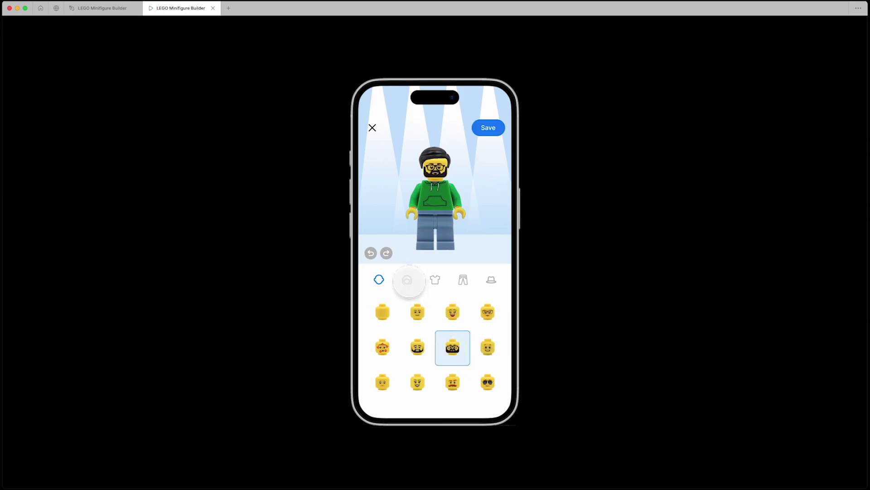
{"action": "left_click", "coordinate": [408, 280]}
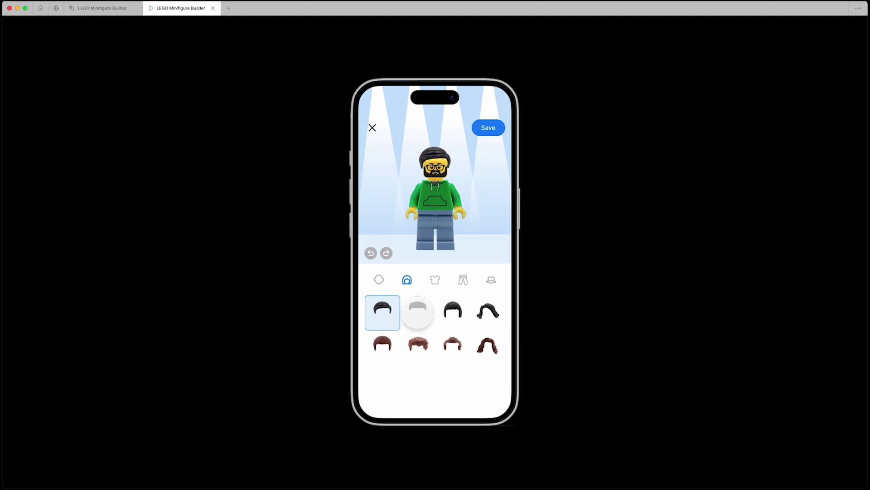
{"action": "left_click", "coordinate": [418, 313]}
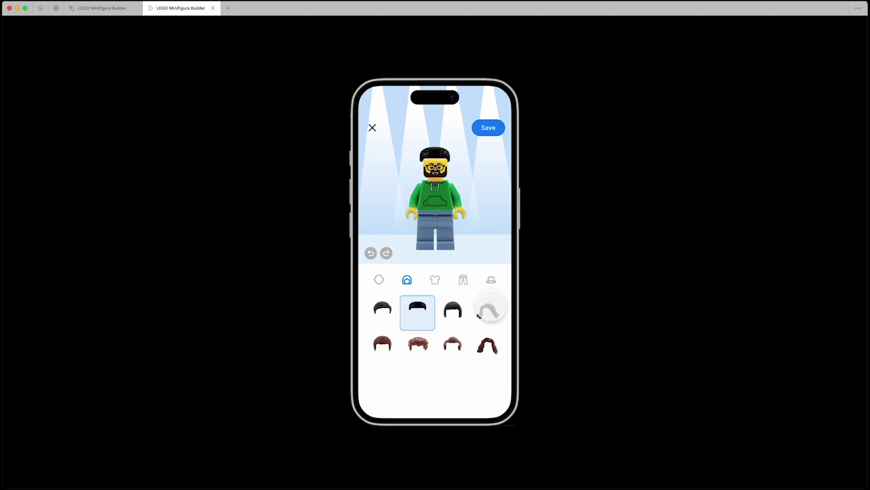
- Test the clothing options by dressing the minifigure in the white shirt with suspenders, plain black legs and black bowler hat
{"action": "left_click", "coordinate": [435, 280]}
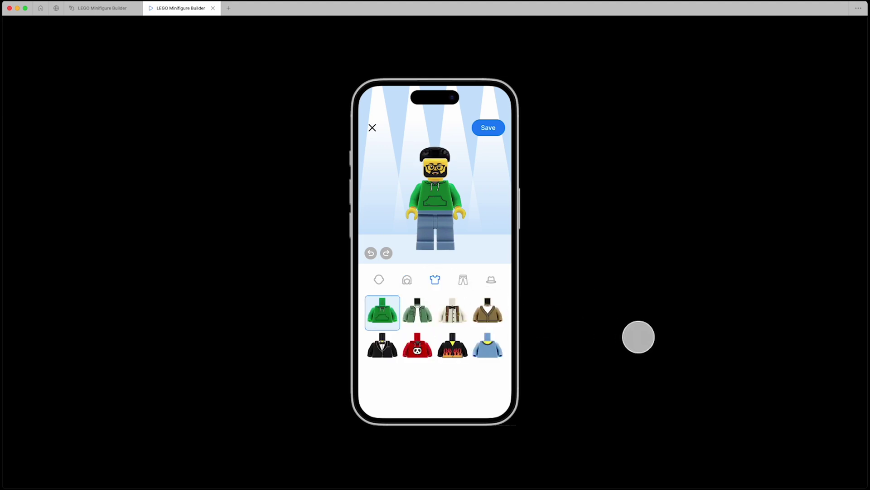
{"action": "left_click", "coordinate": [452, 313]}
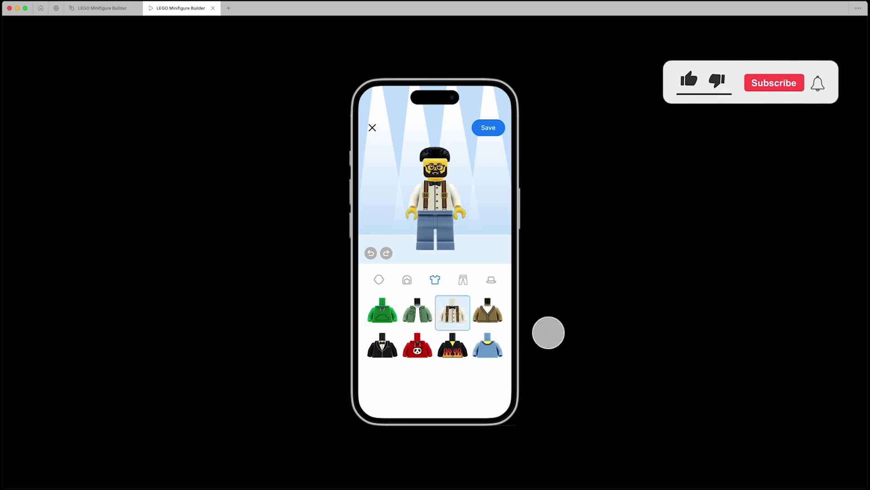
{"action": "left_click", "coordinate": [463, 279]}
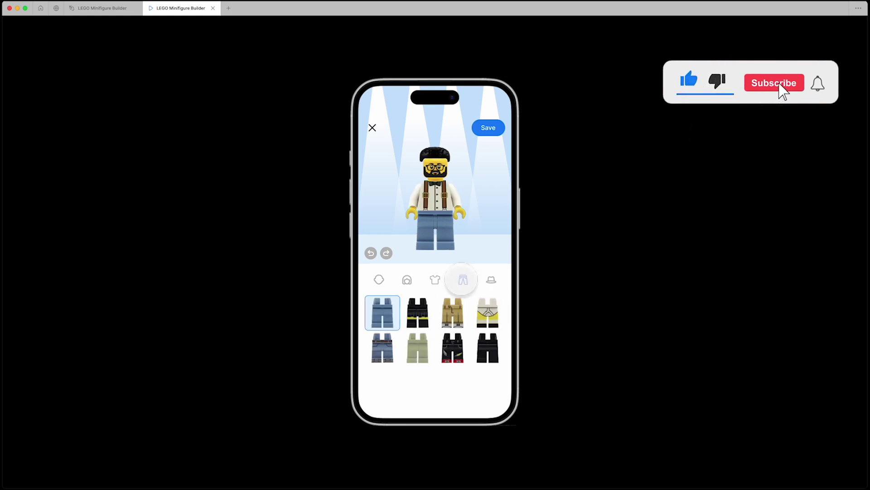
{"action": "left_click", "coordinate": [488, 348]}
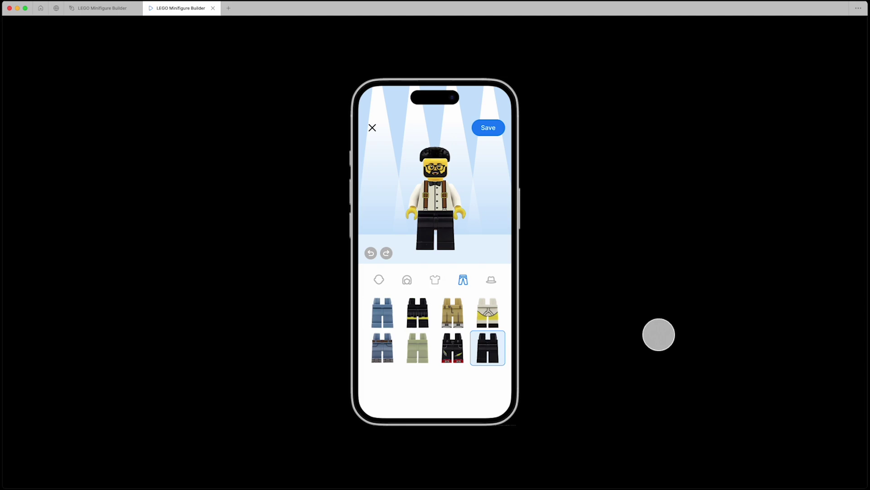
{"action": "left_click", "coordinate": [492, 280]}
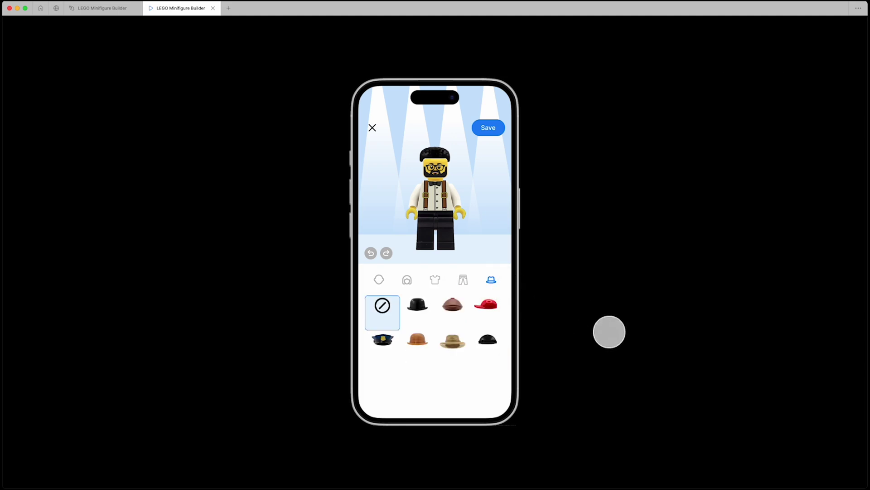
{"action": "left_click", "coordinate": [418, 309]}
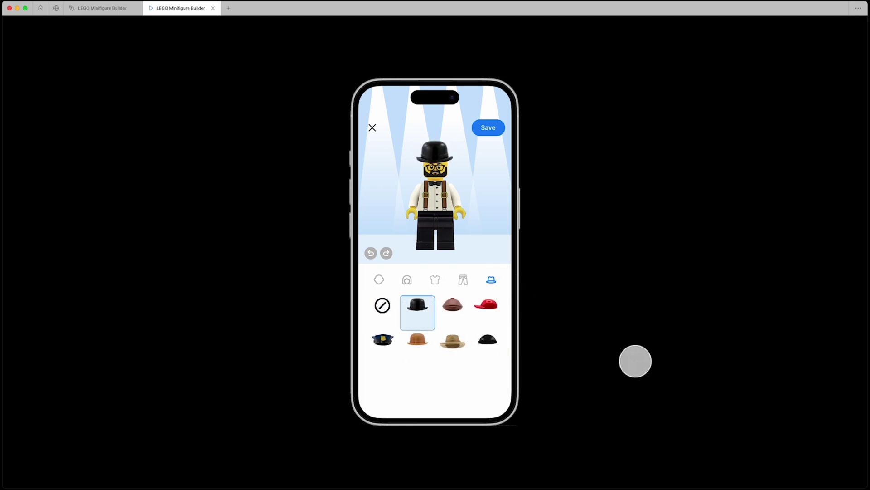